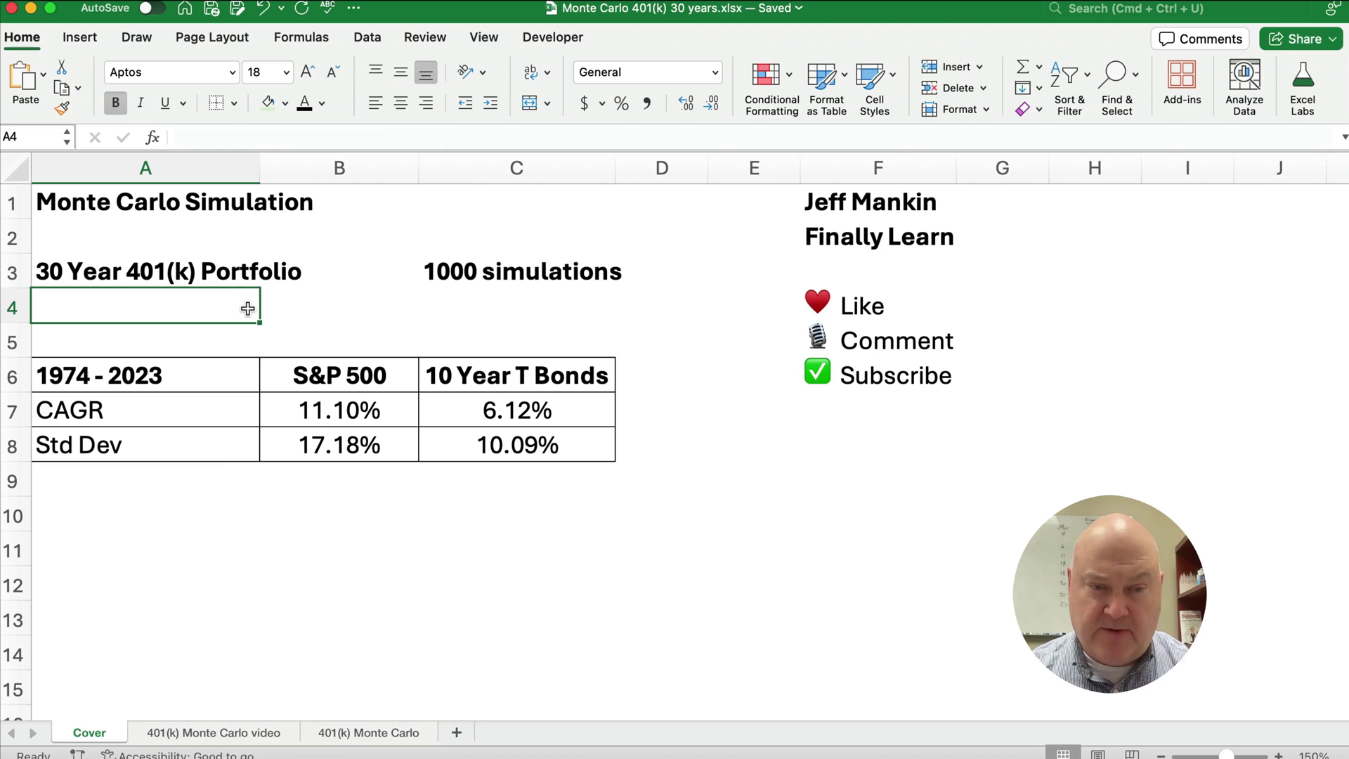
Examine the assumptions, summary table, yearly estimated returns and simulation results on the completed 401(k) Monte Carlo sheet.
{"action": "left_click", "coordinate": [355, 733]}
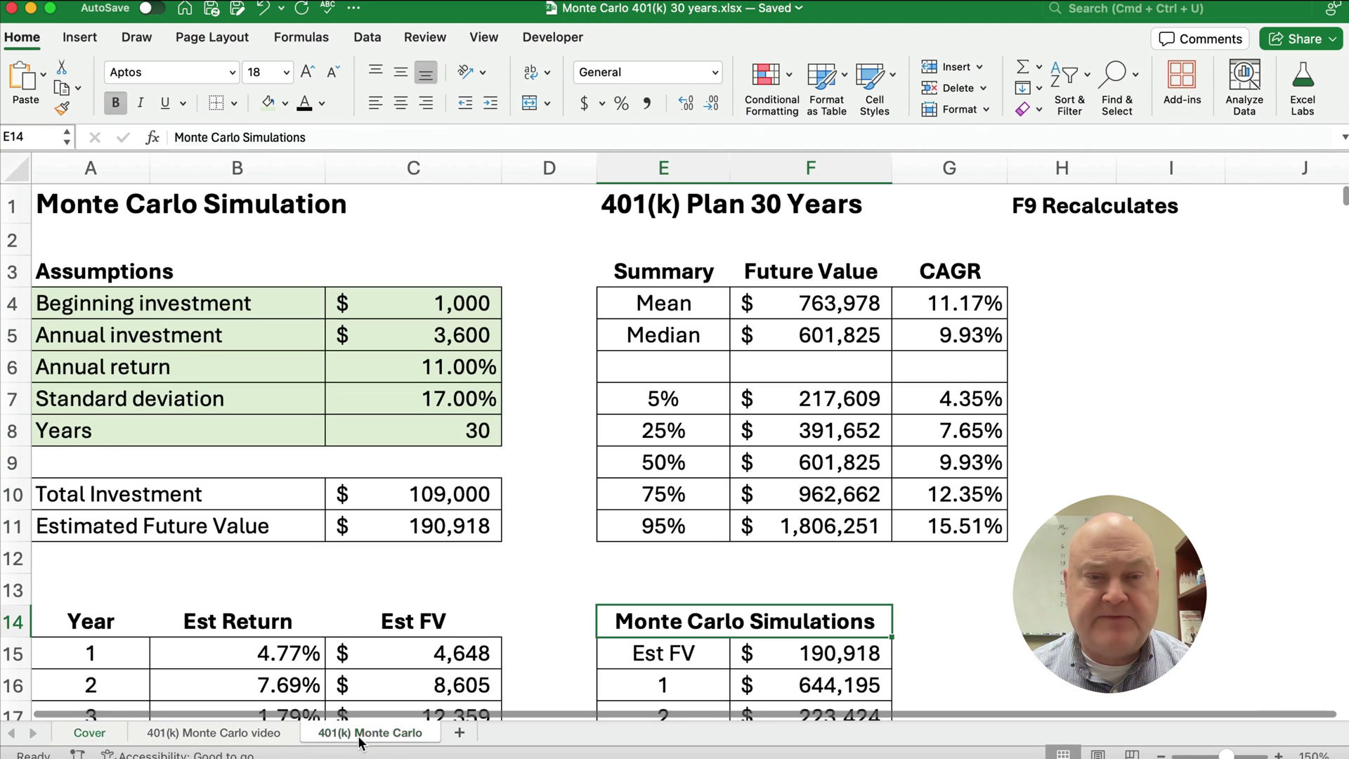
{"action": "left_click", "coordinate": [141, 308]}
{"action": "left_click_drag", "start_coordinate": [140, 308], "coordinate": [434, 445]}
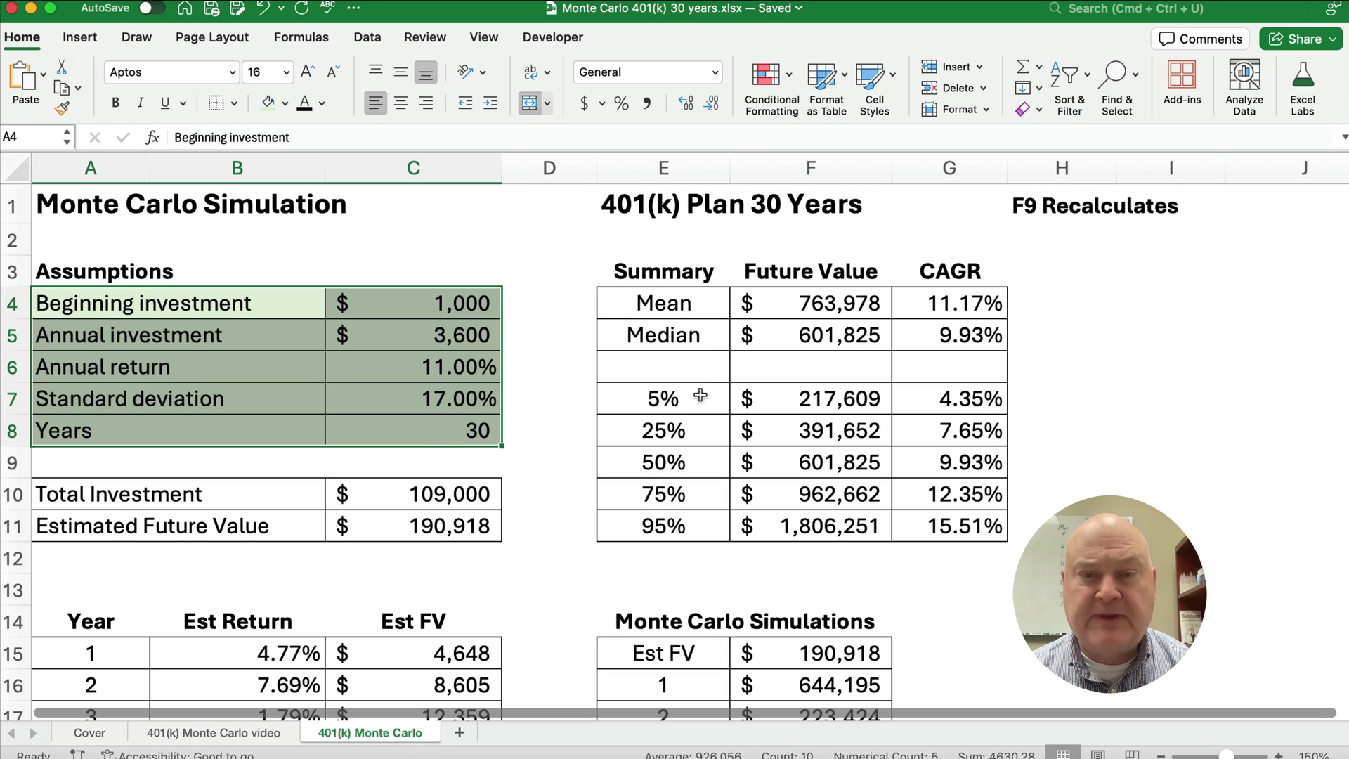
{"action": "left_click_drag", "start_coordinate": [647, 308], "coordinate": [980, 524]}
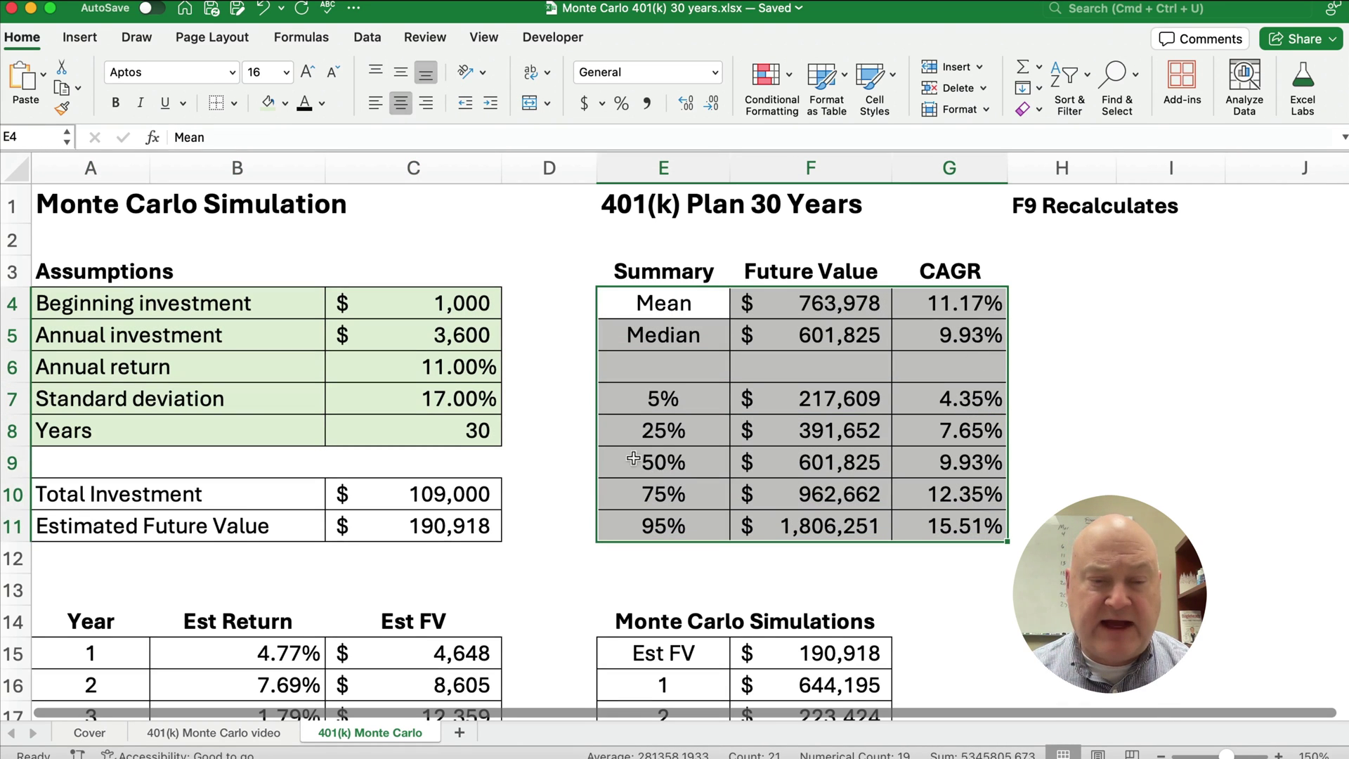
{"action": "scroll", "coordinate": [516, 545], "scroll_direction": "down", "scroll_amount": 3}
{"action": "scroll", "coordinate": [515, 545], "scroll_direction": "down", "scroll_amount": 5}
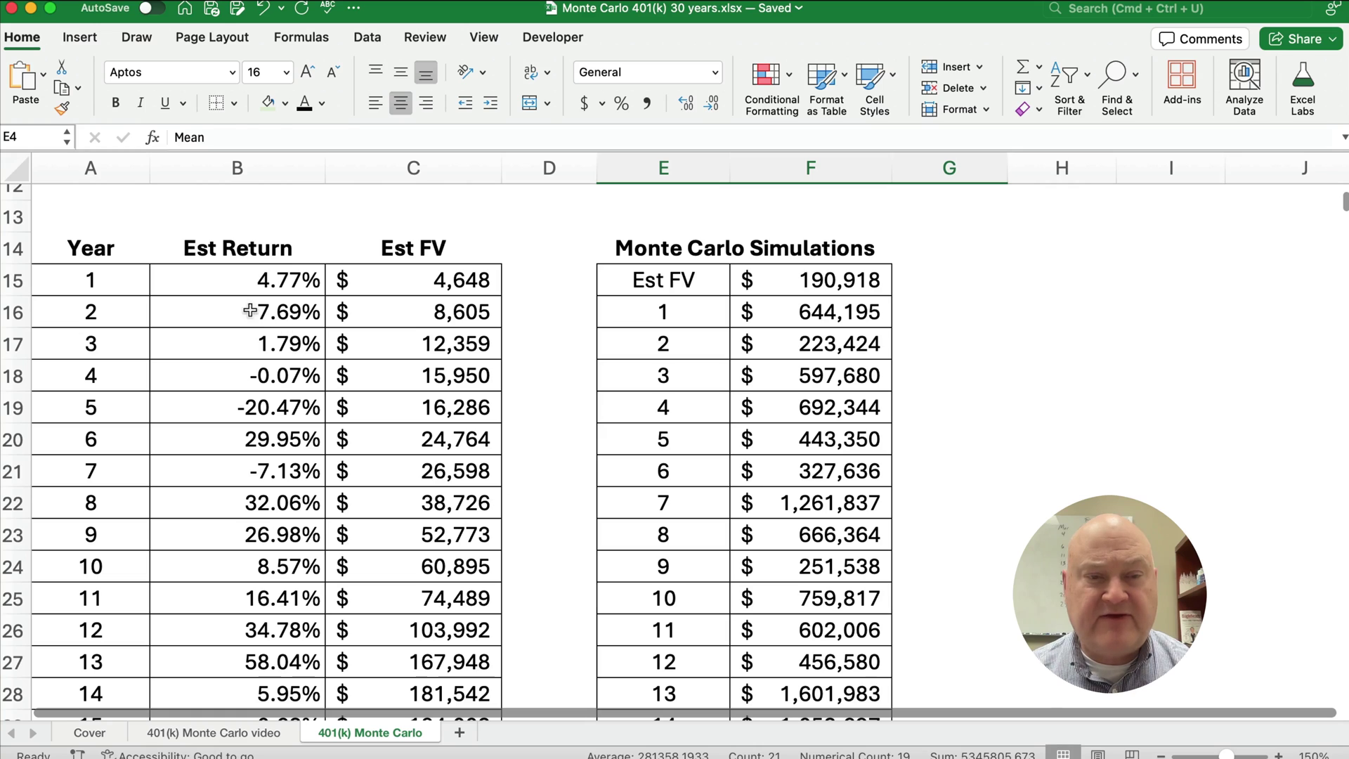
{"action": "left_click", "coordinate": [240, 290]}
{"action": "left_click_drag", "start_coordinate": [240, 290], "coordinate": [239, 566]}
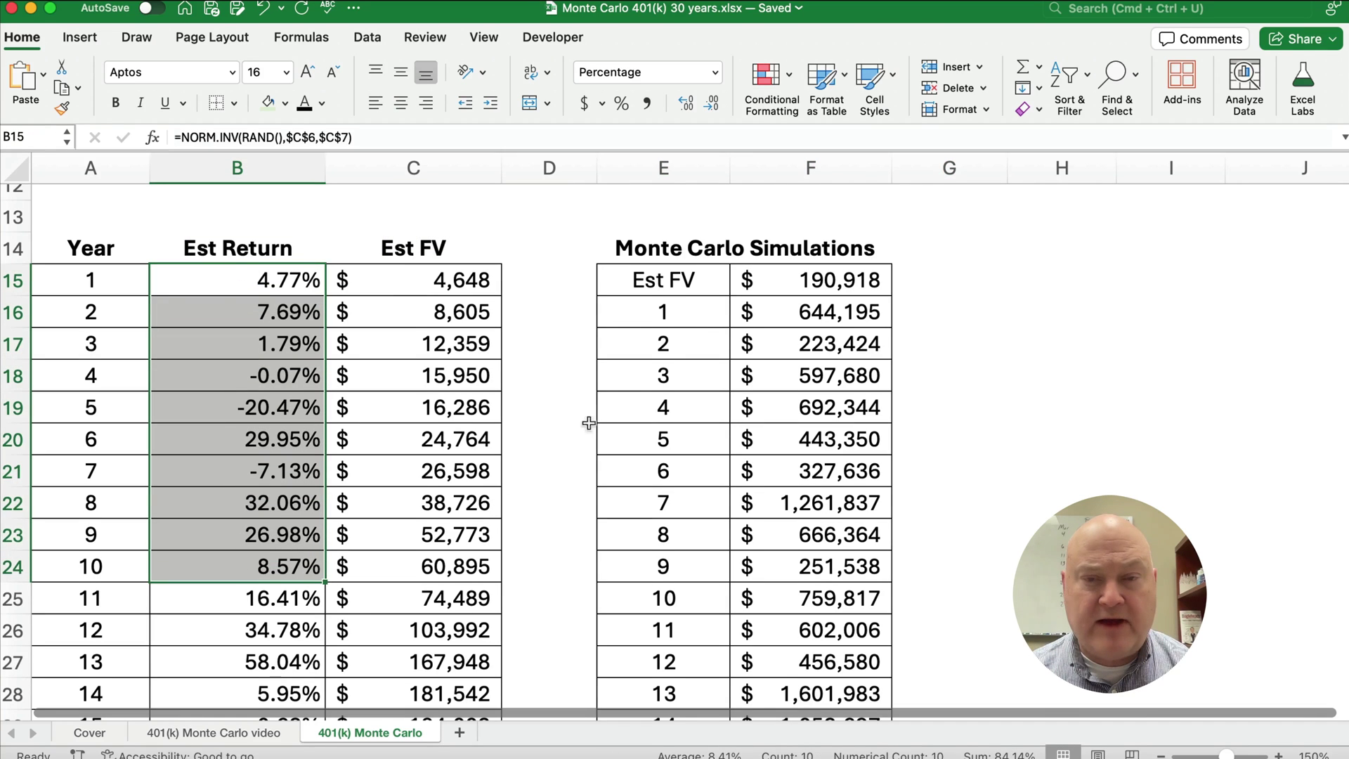
{"action": "left_click_drag", "start_coordinate": [715, 317], "coordinate": [813, 568]}
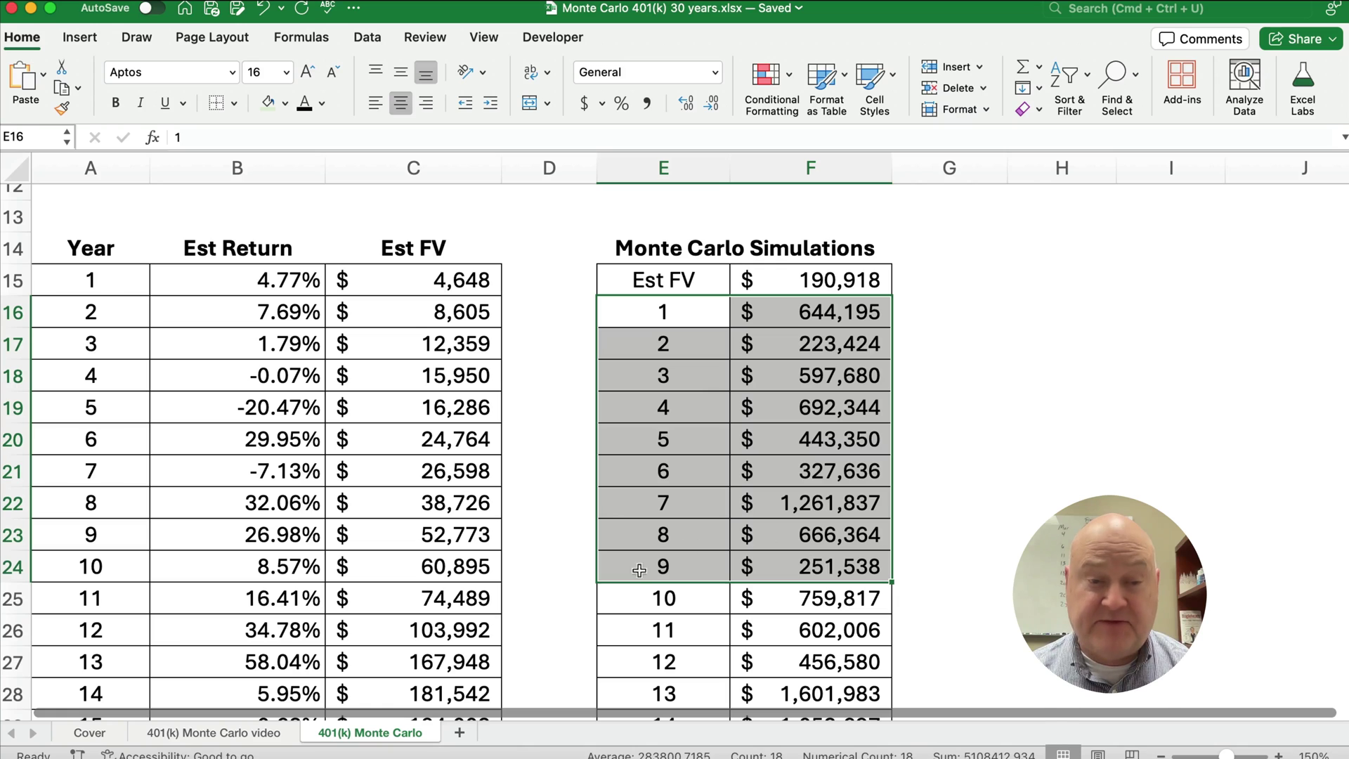
Review the 1974 - 2023 CAGR and standard deviation figures for the S&P 500 and 10 Year T Bonds on the Cover sheet.
{"action": "left_click", "coordinate": [90, 732]}
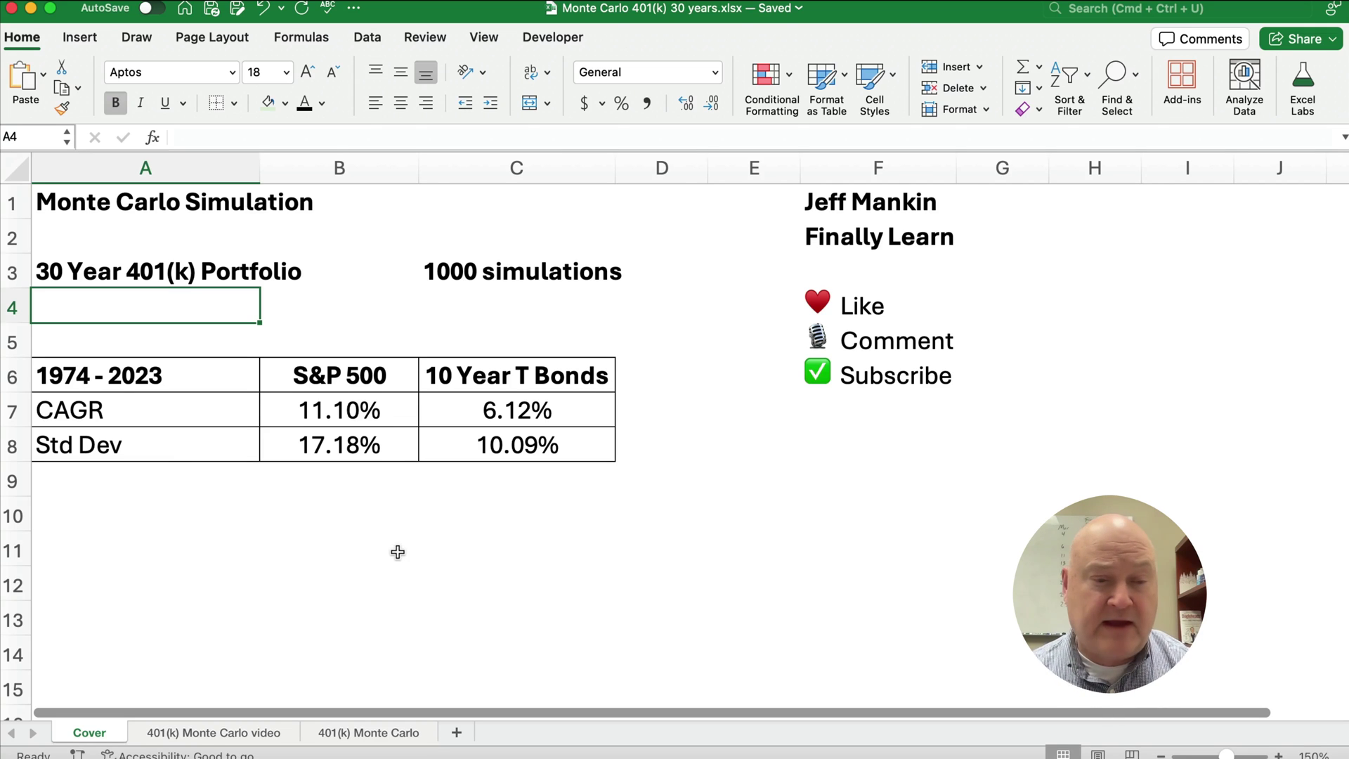
{"action": "left_click_drag", "start_coordinate": [102, 379], "coordinate": [482, 445]}
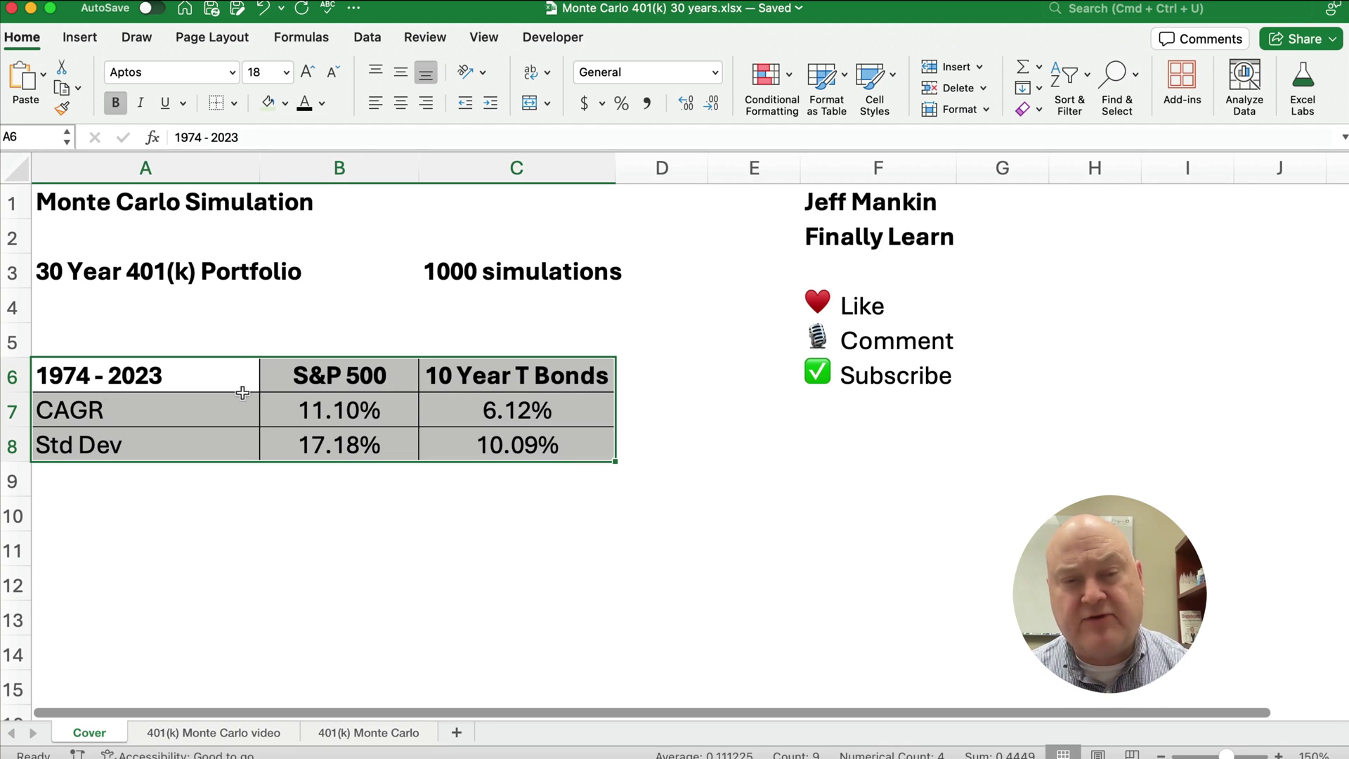
{"action": "left_click_drag", "start_coordinate": [337, 380], "coordinate": [347, 443]}
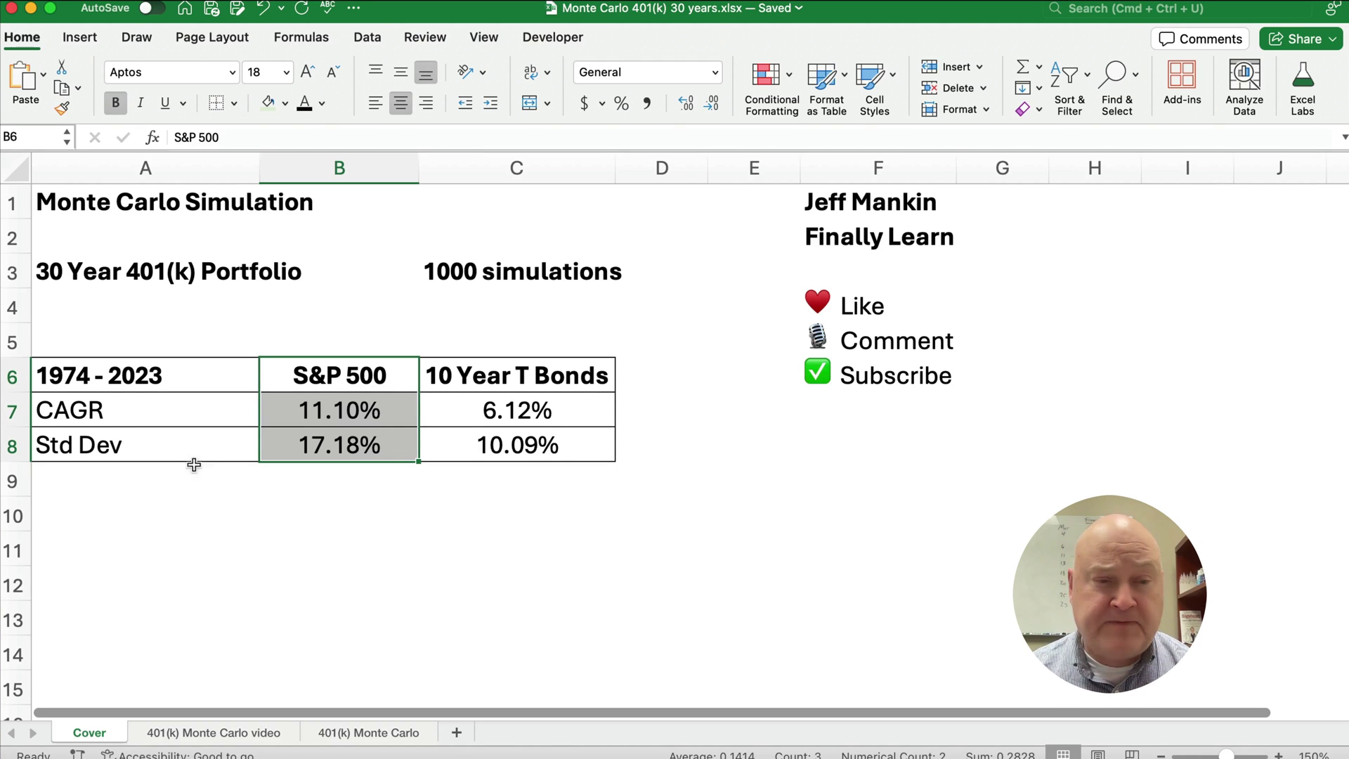
{"action": "left_click", "coordinate": [300, 450]}
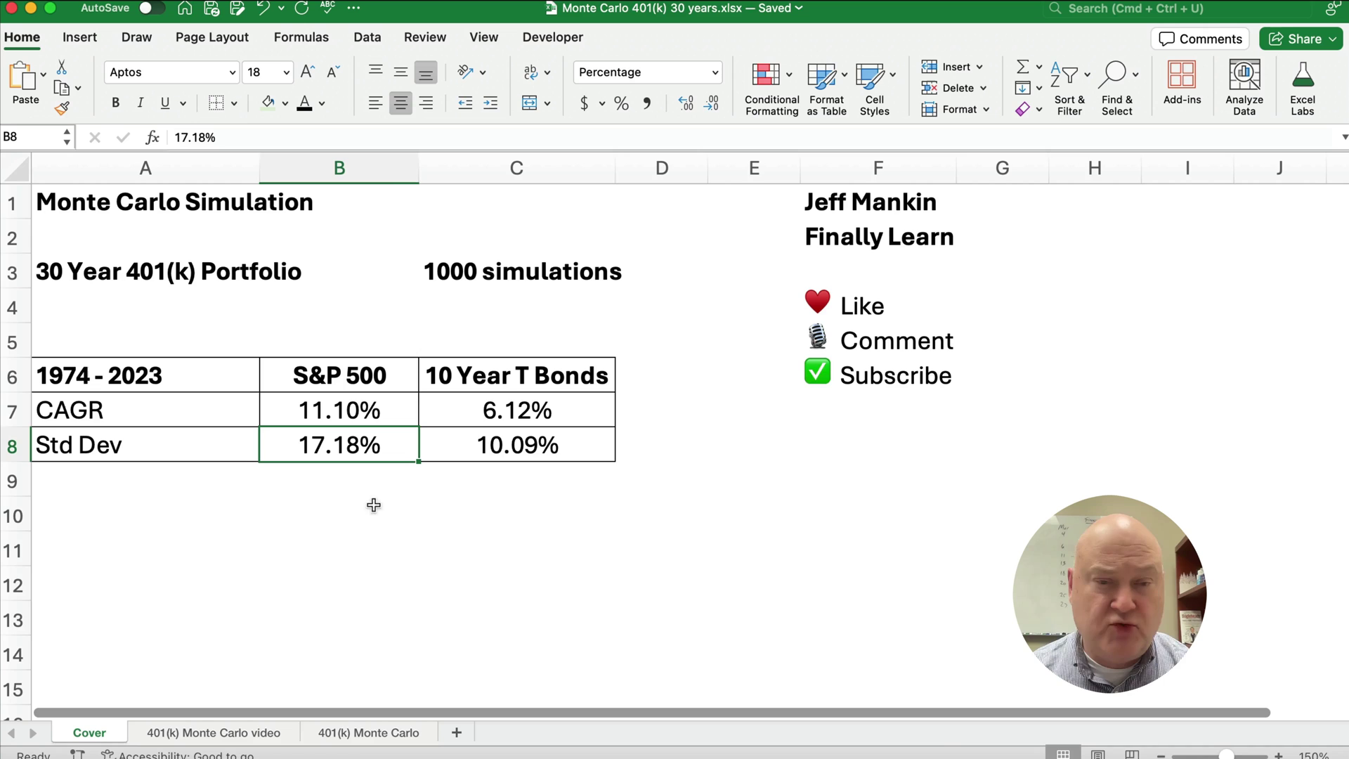
{"action": "left_click_drag", "start_coordinate": [497, 410], "coordinate": [520, 450]}
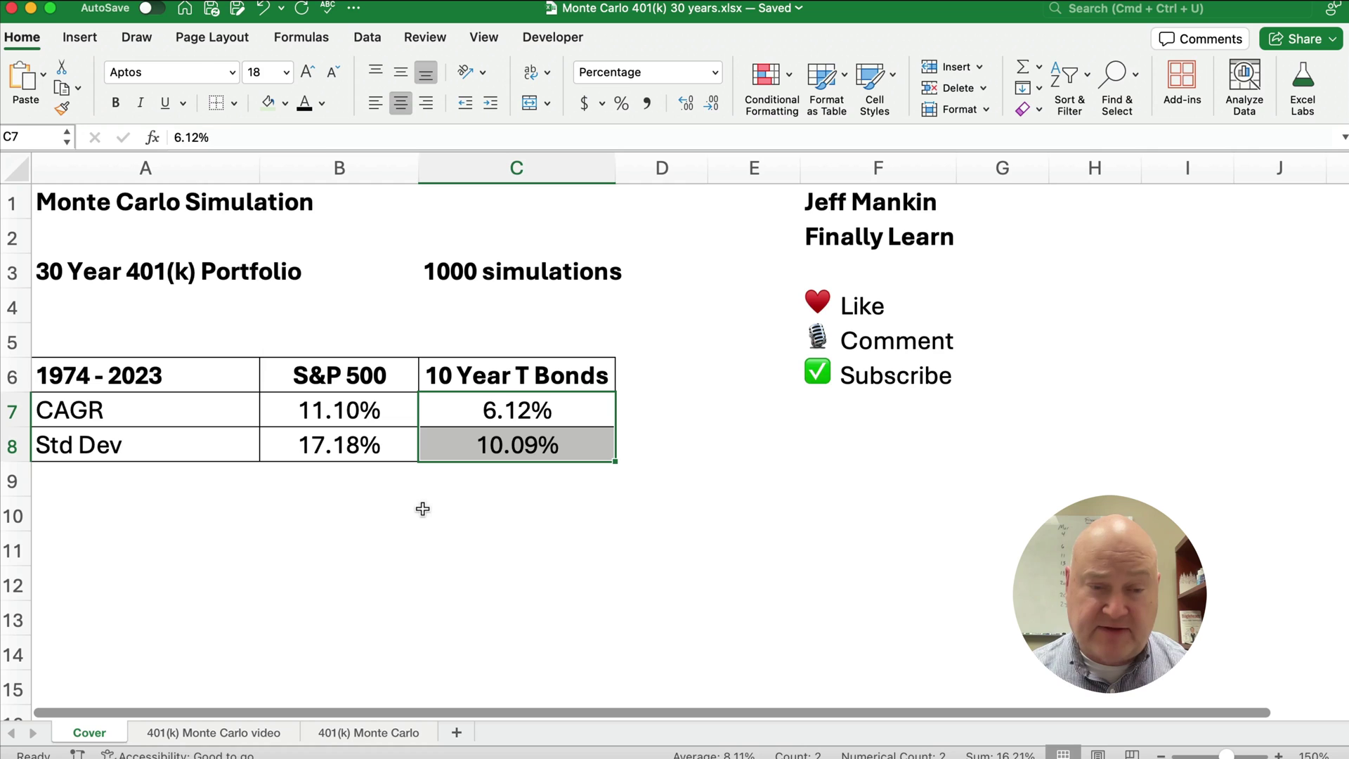
On the 401(k) Monte Carlo video sheet, set the beginning investment to 1000 and the annual investment to 2400.
{"action": "left_click", "coordinate": [250, 731]}
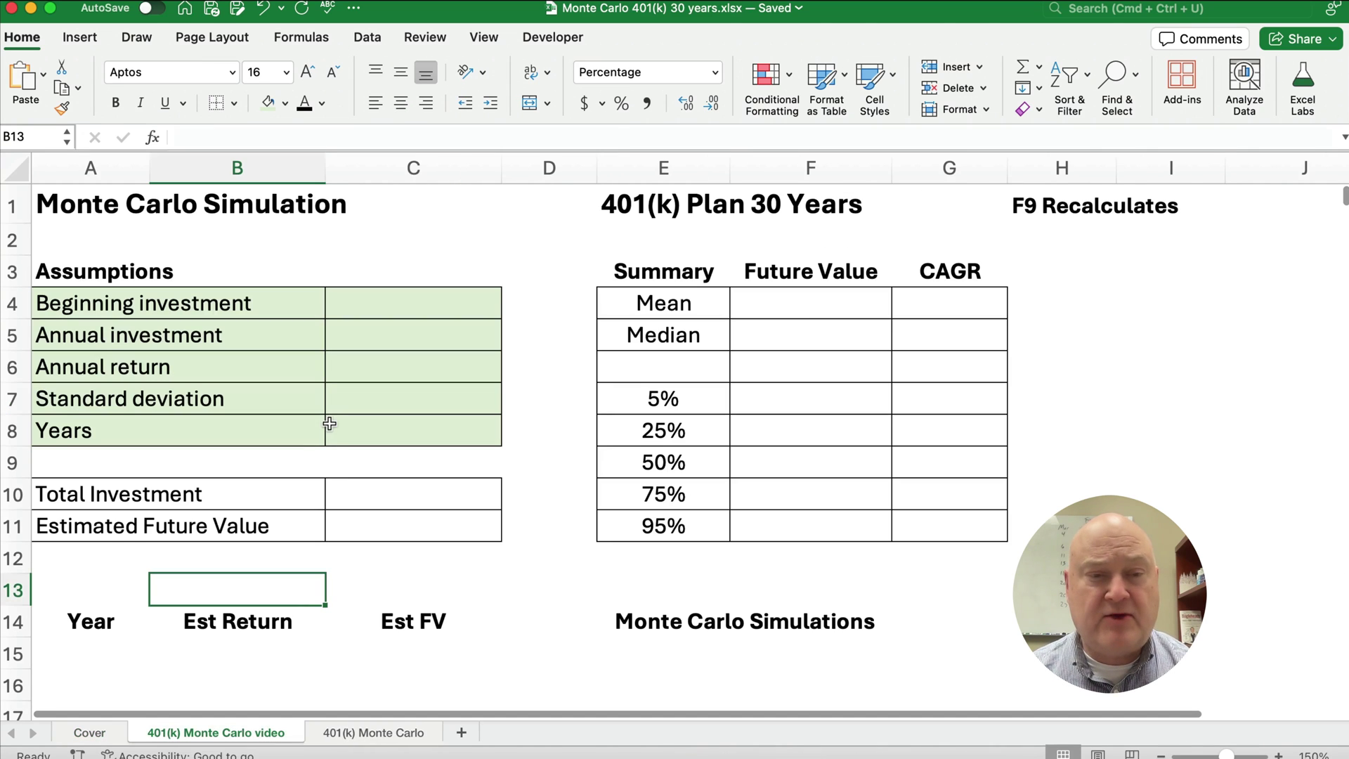
{"action": "key", "text": "Tab"}
{"action": "left_click_drag", "start_coordinate": [75, 275], "coordinate": [302, 439]}
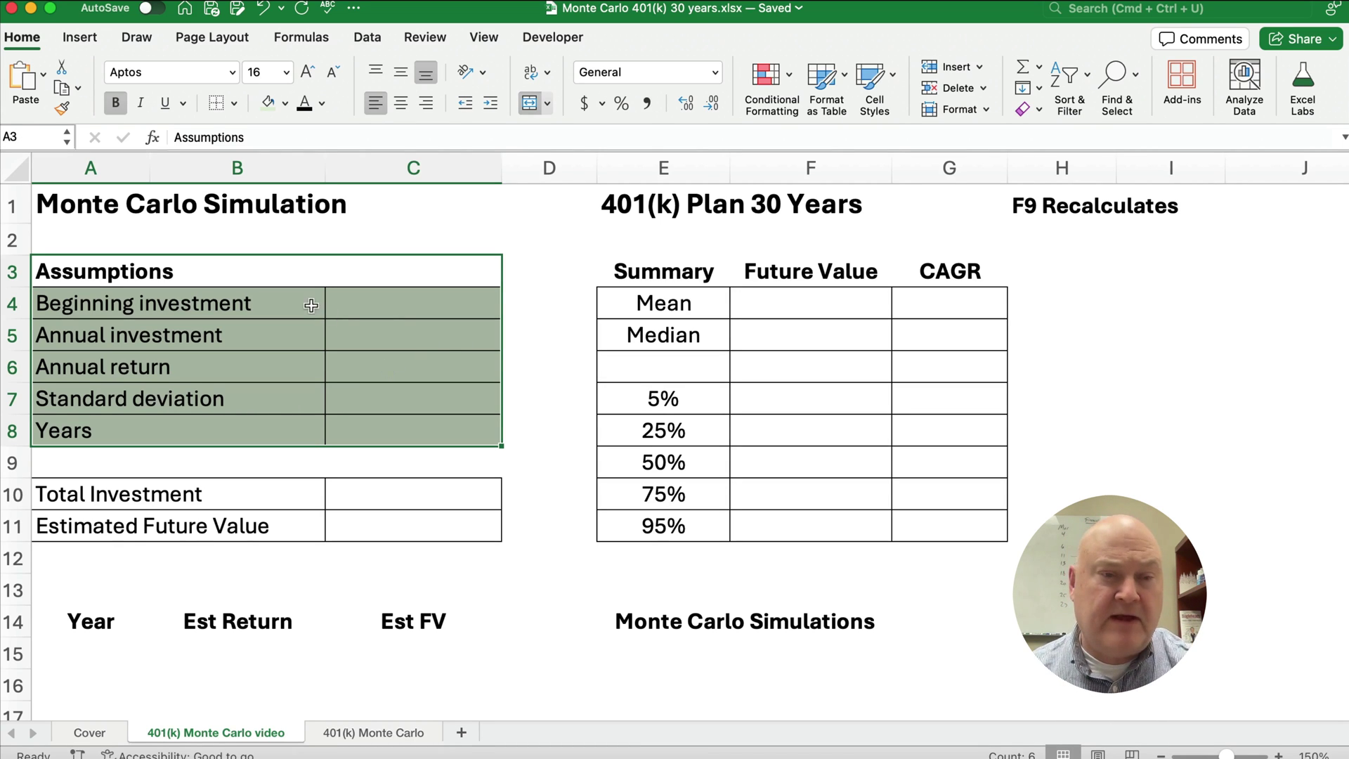
{"action": "left_click", "coordinate": [386, 314]}
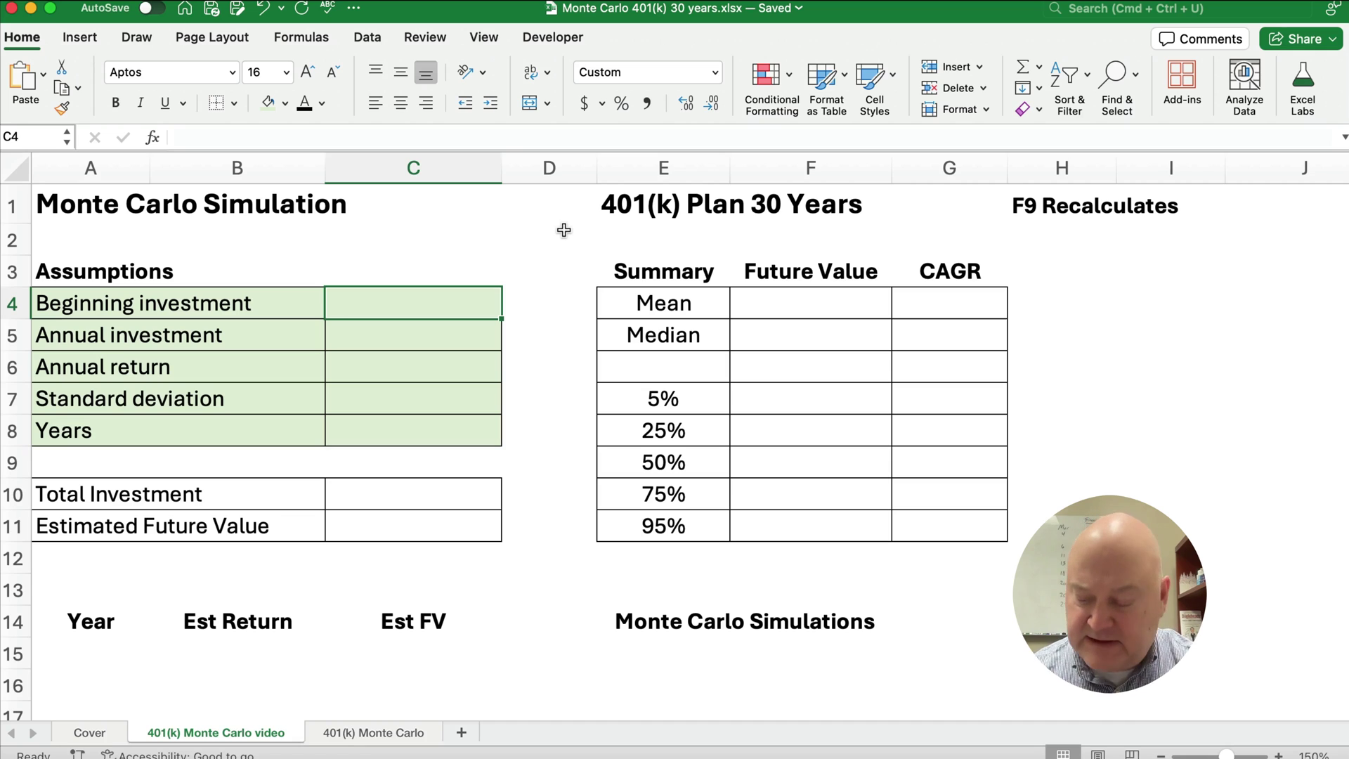
{"action": "type", "text": "1000"}
{"action": "key", "text": "Return"}
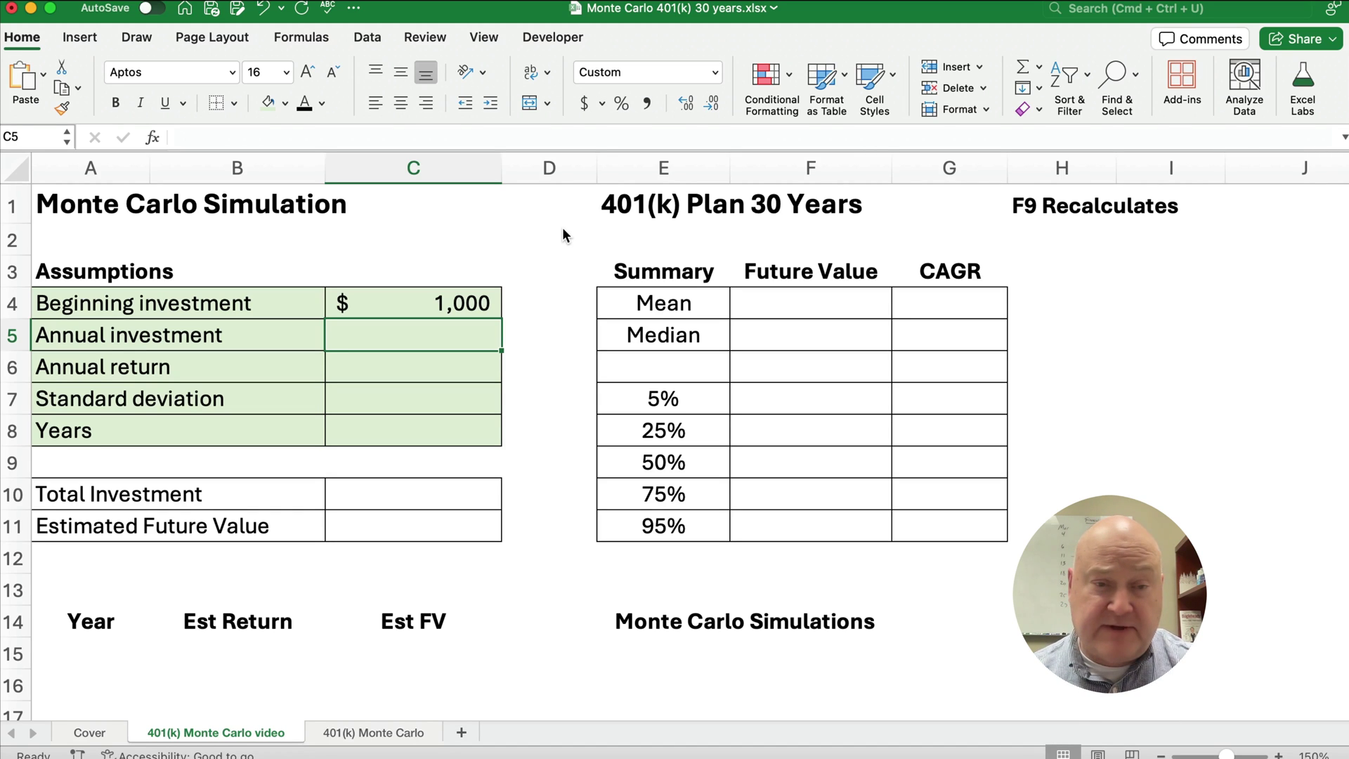
{"action": "type", "text": "2400"}
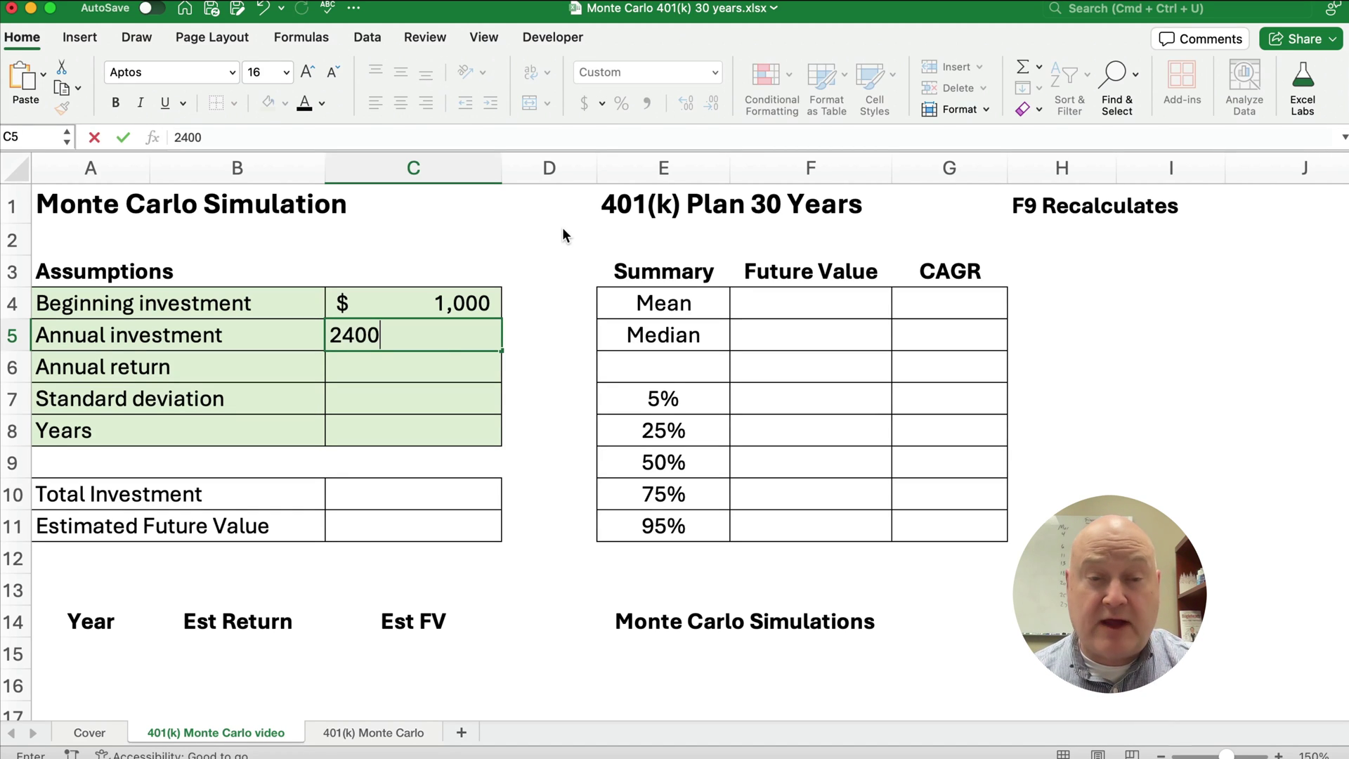
{"action": "key", "text": "Return"}
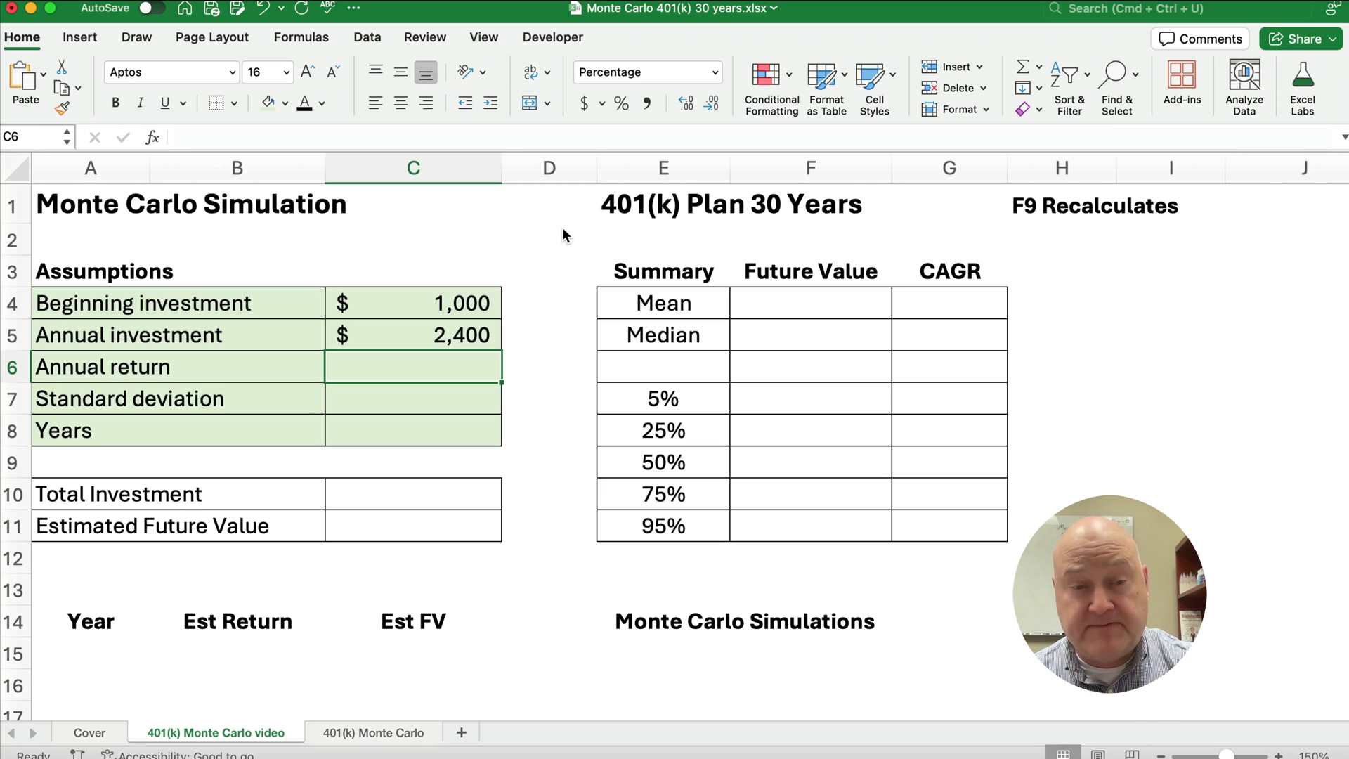
Set the annual return assumption to 10%, the standard deviation to 18% and the years to 30.
{"action": "type", "text": "10"}
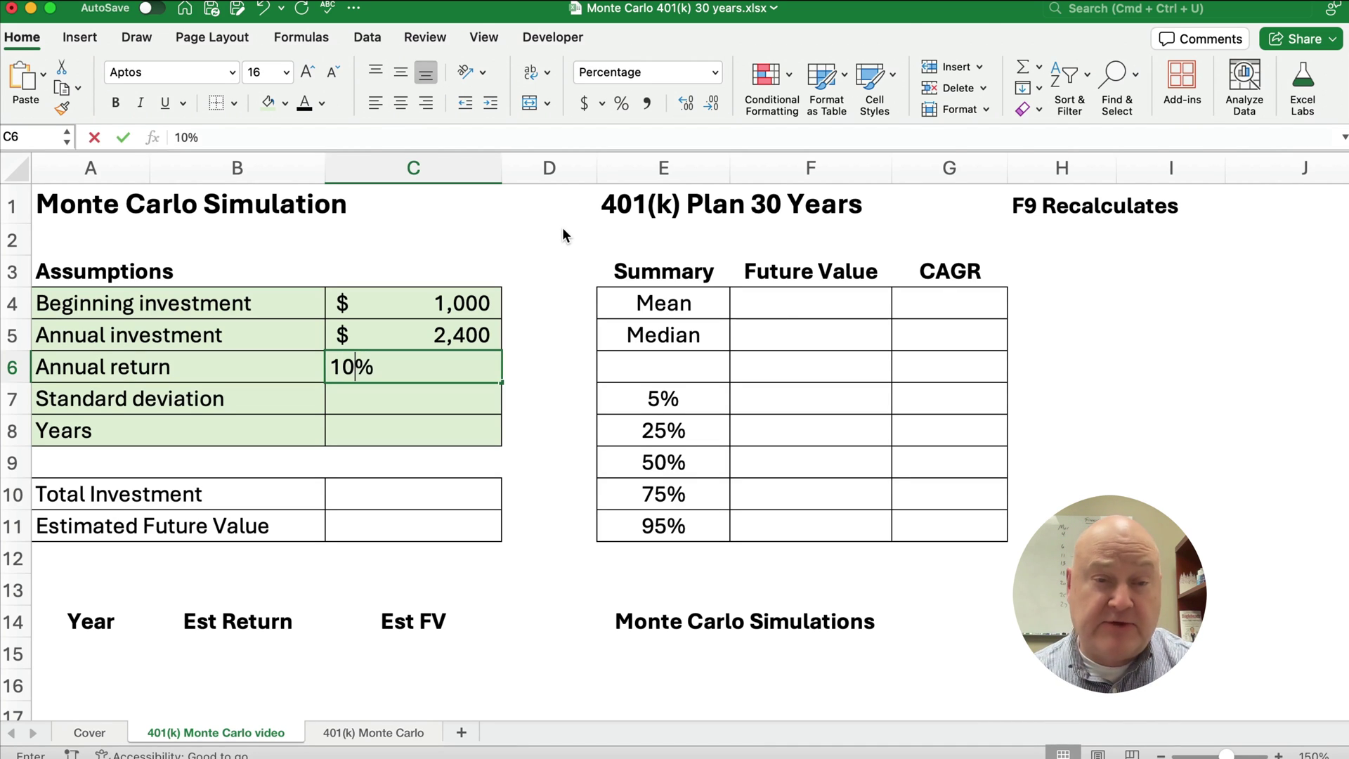
{"action": "key", "text": "Return"}
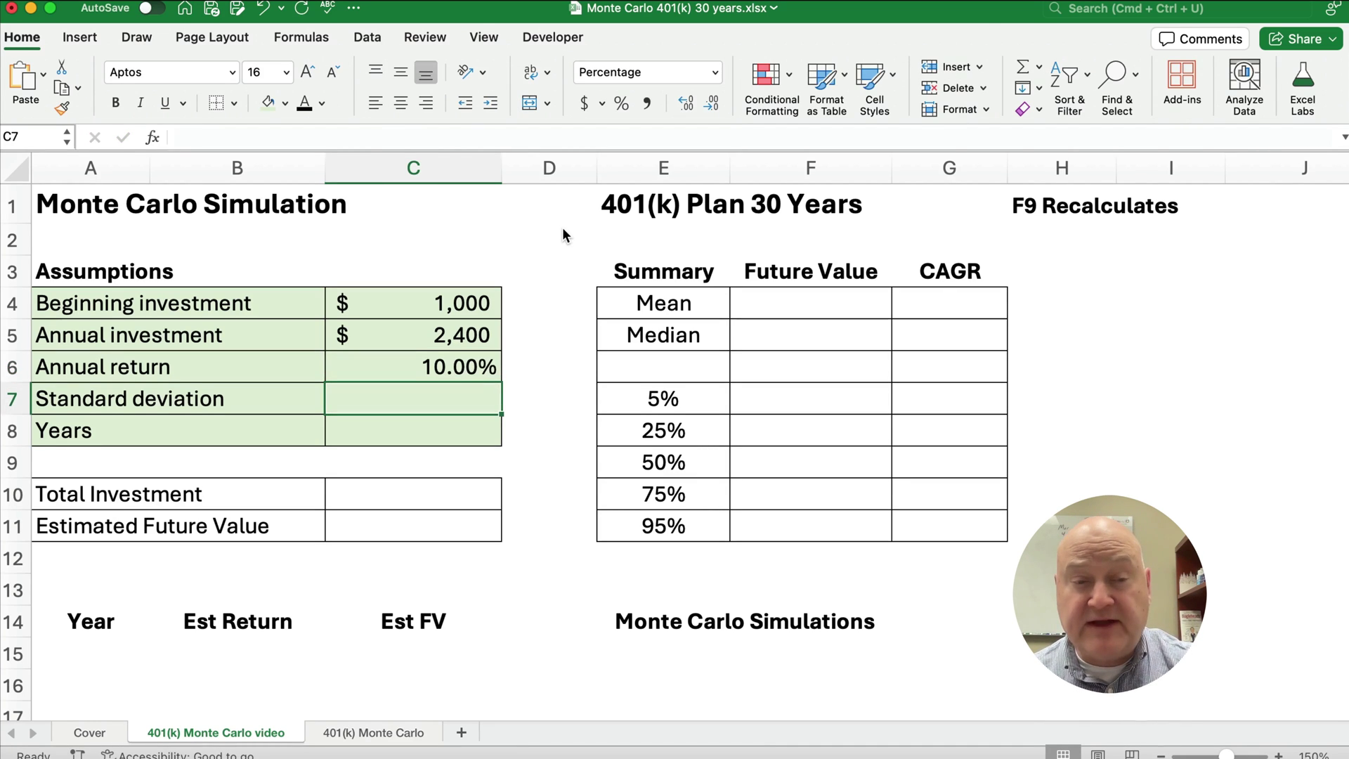
{"action": "type", "text": "18"}
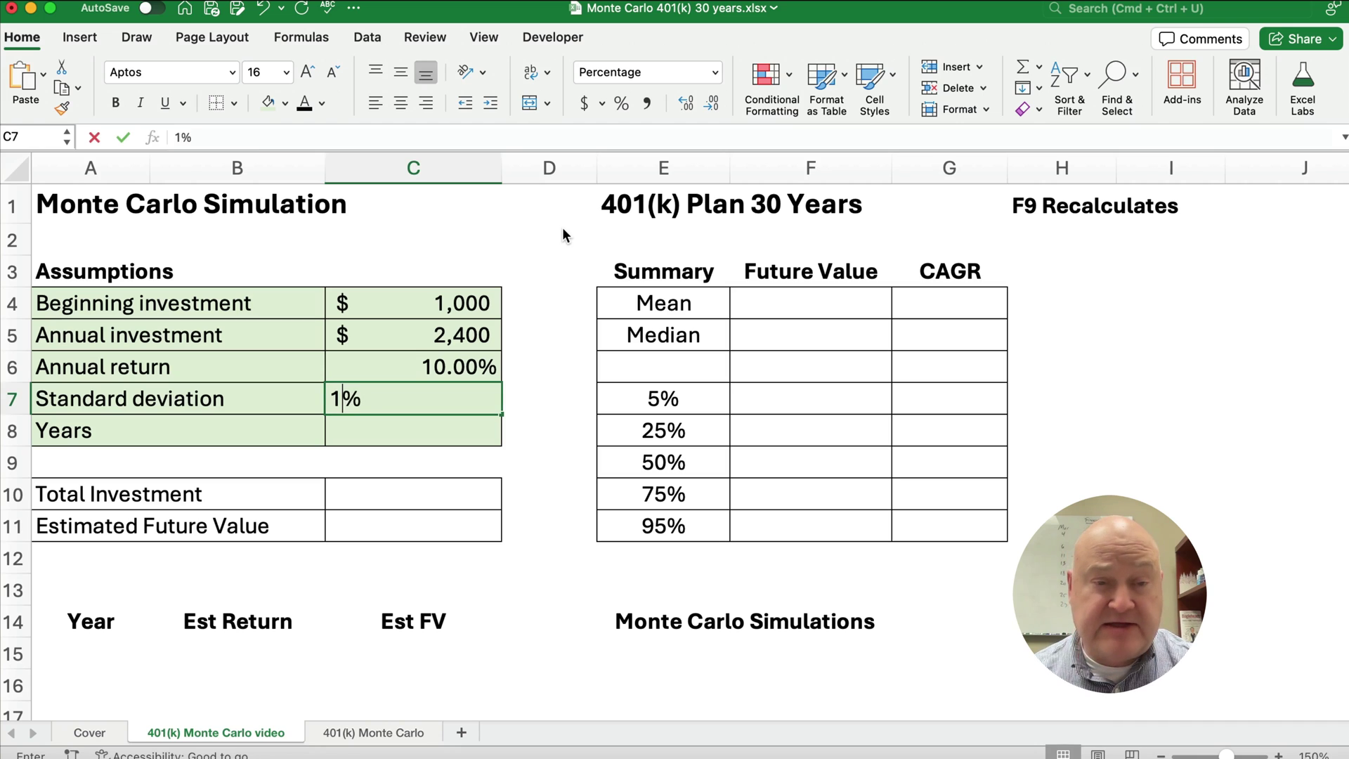
{"action": "key", "text": "Return"}
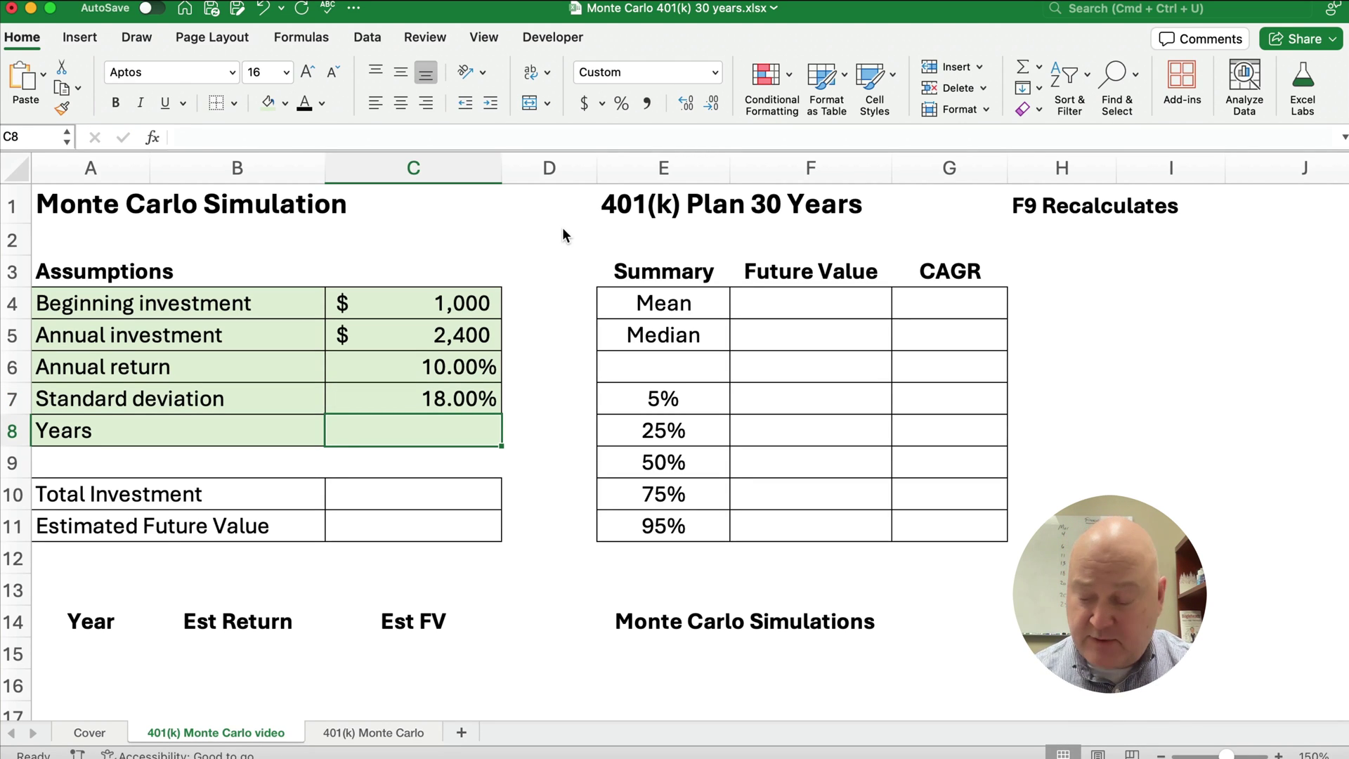
{"action": "type", "text": "30"}
{"action": "key", "text": "Return"}
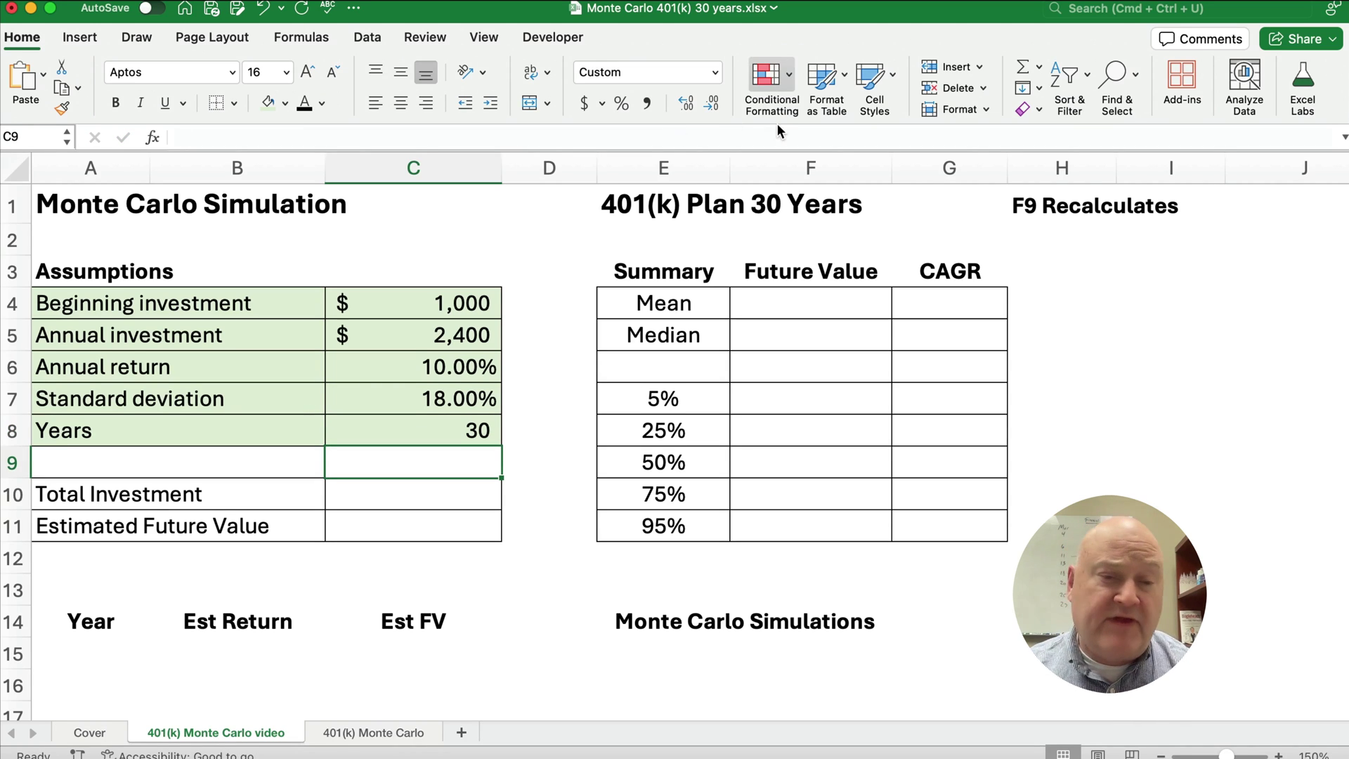
Calculate Total Investment in C10 with the formula =C4+(C8*C5).
{"action": "left_click", "coordinate": [404, 488]}
{"action": "type", "text": "="}
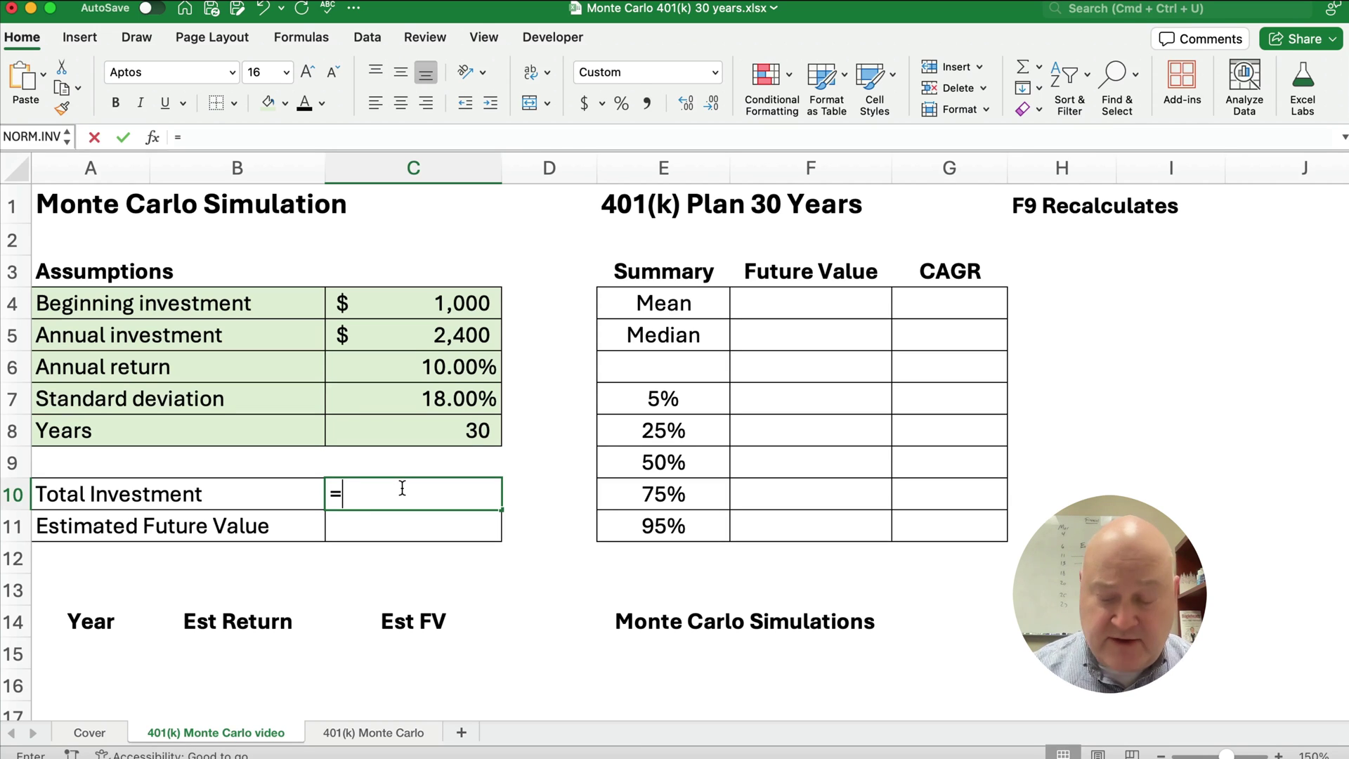
{"action": "key", "text": "Up"}
{"action": "key", "text": "Up"}
{"action": "key", "text": "Up"}
{"action": "key", "text": "Up"}
{"action": "key", "text": "Up"}
{"action": "key", "text": "Up"}
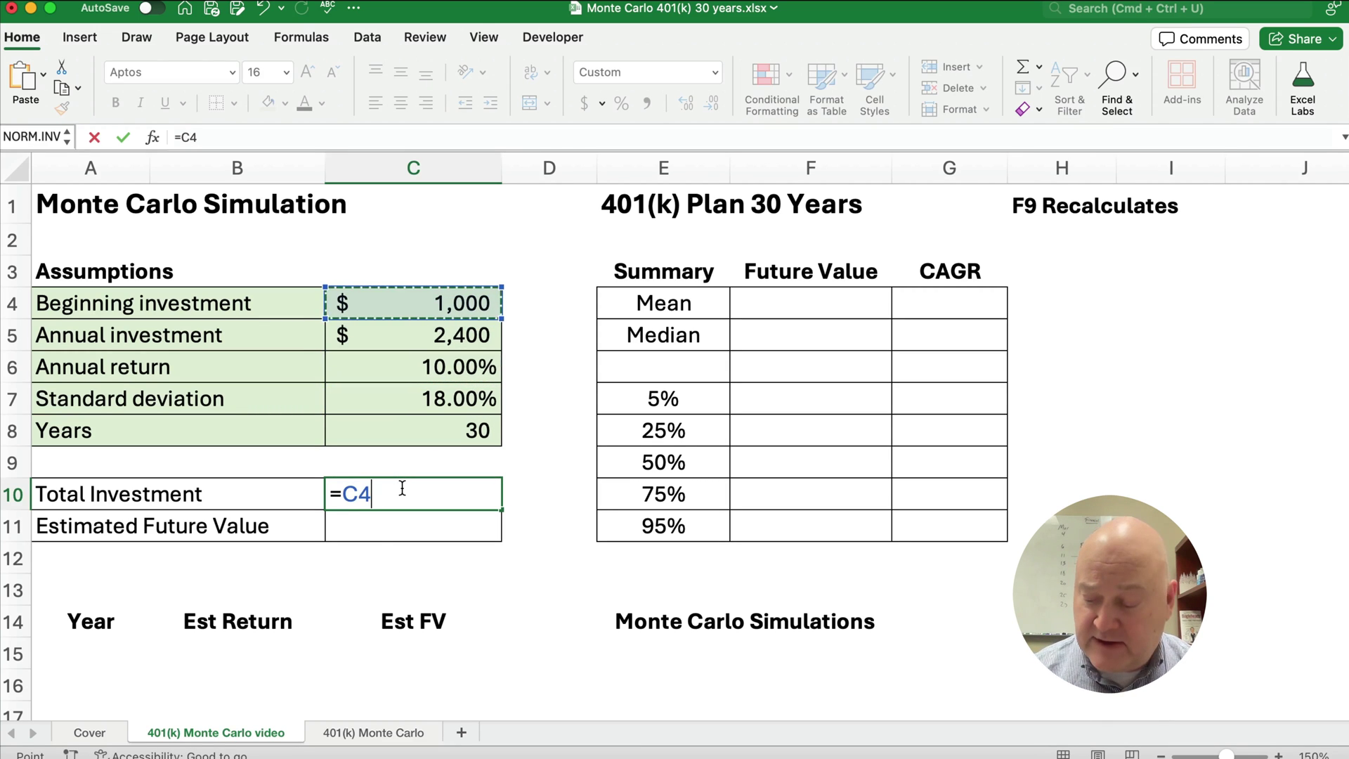
{"action": "type", "text": "+("}
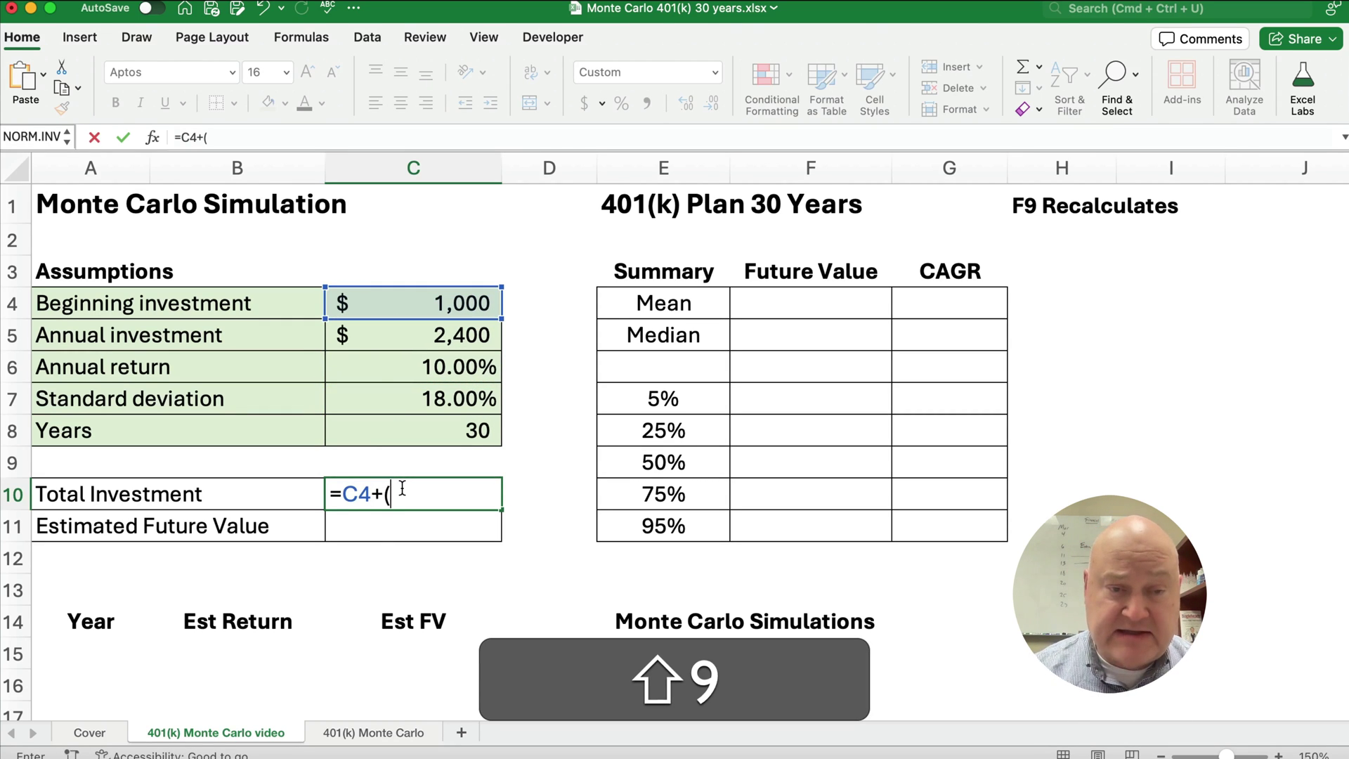
{"action": "left_click", "coordinate": [435, 435]}
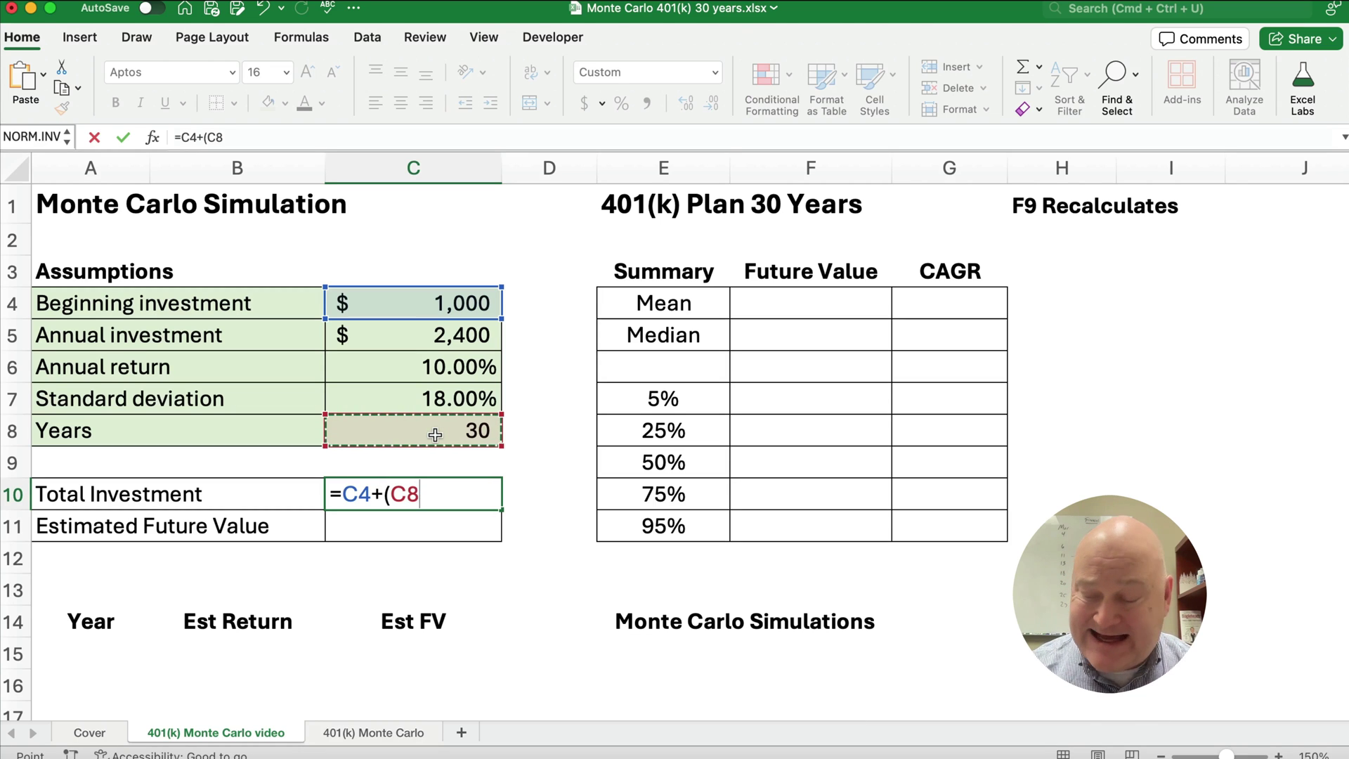
{"action": "type", "text": "*"}
{"action": "left_click", "coordinate": [449, 329]}
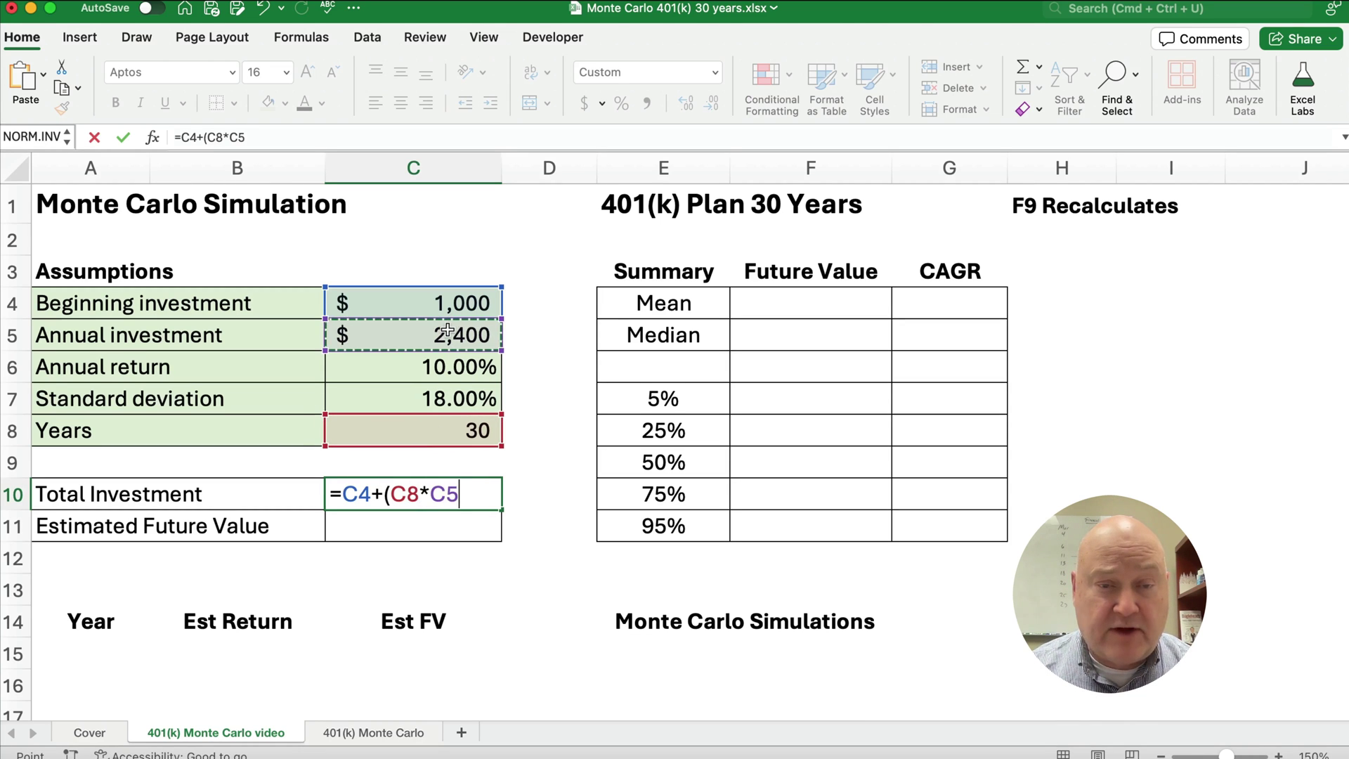
{"action": "type", "text": ")"}
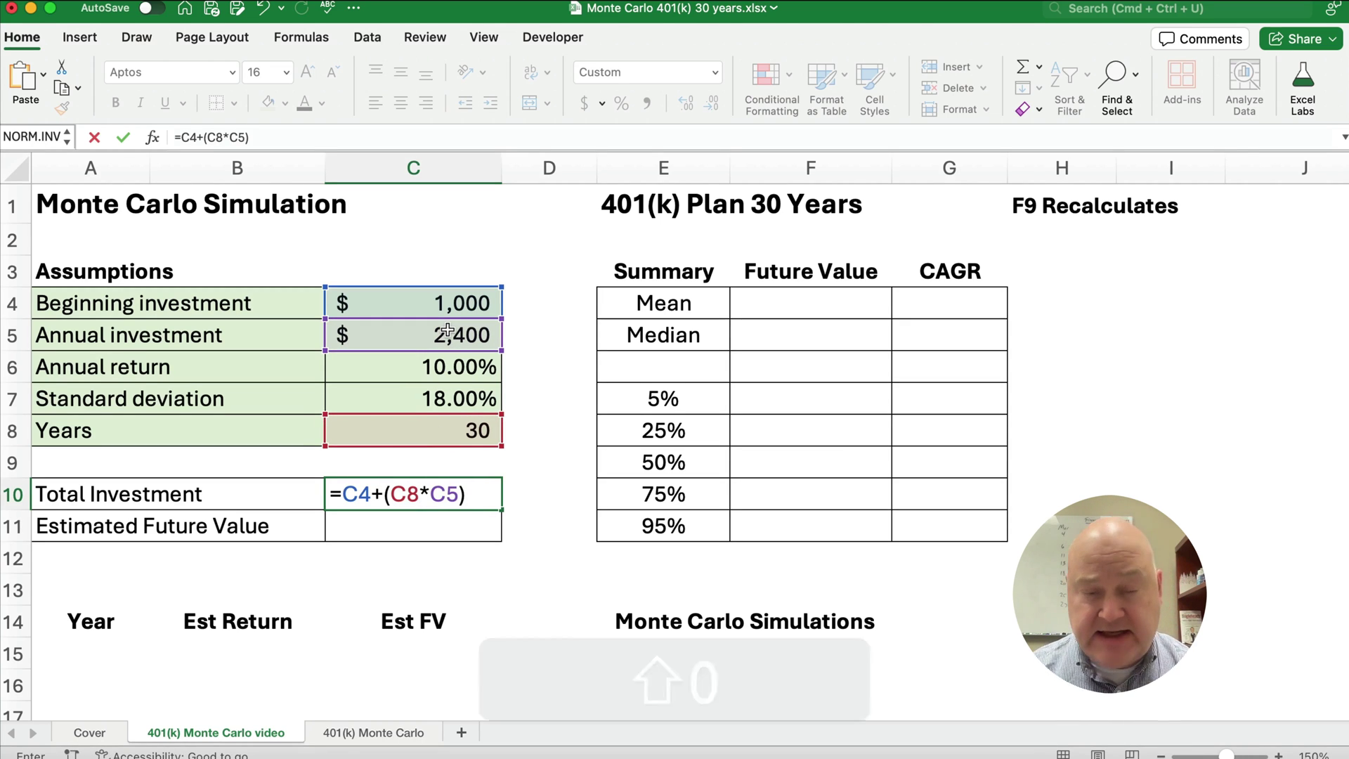
{"action": "key", "text": "Return"}
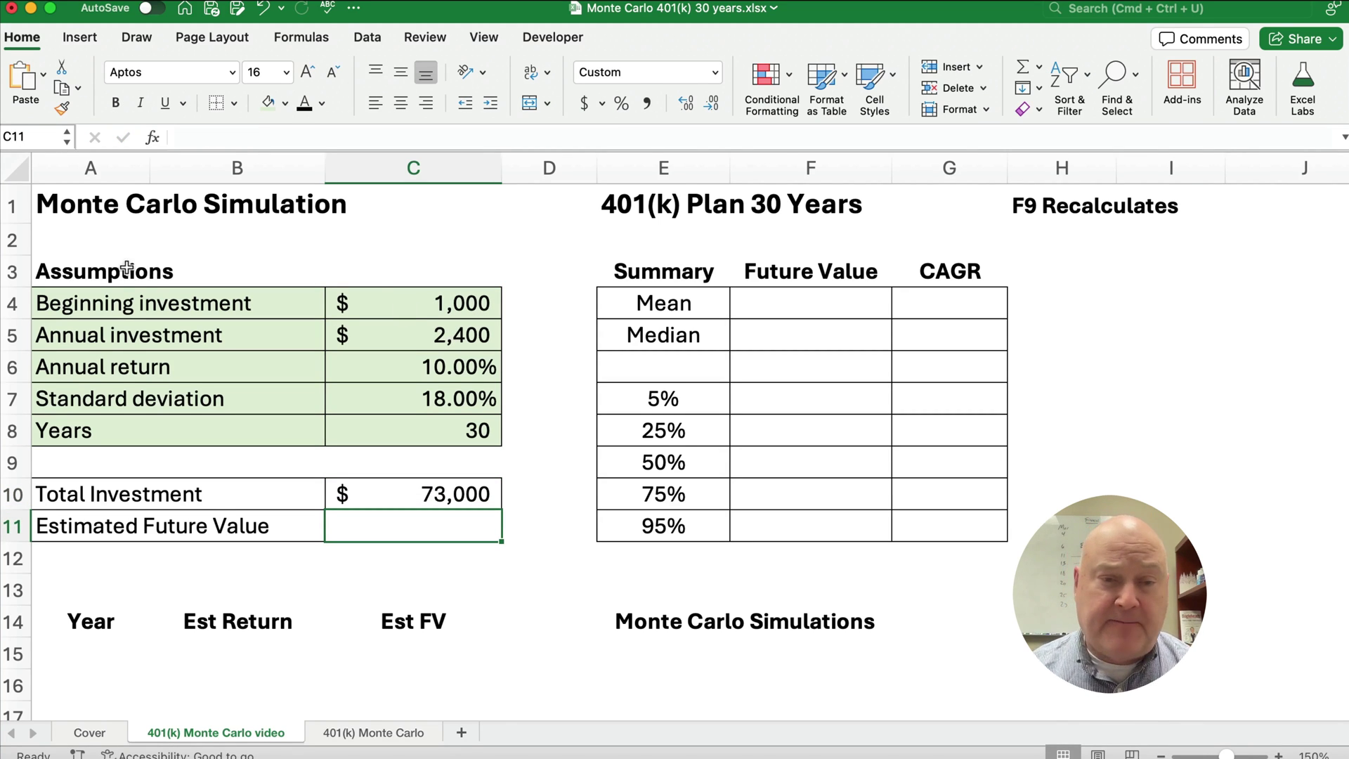
Review the annual return and standard deviation assumptions and the empty areas under Year and Monte Carlo Simulations.
{"action": "left_click_drag", "start_coordinate": [80, 367], "coordinate": [444, 394]}
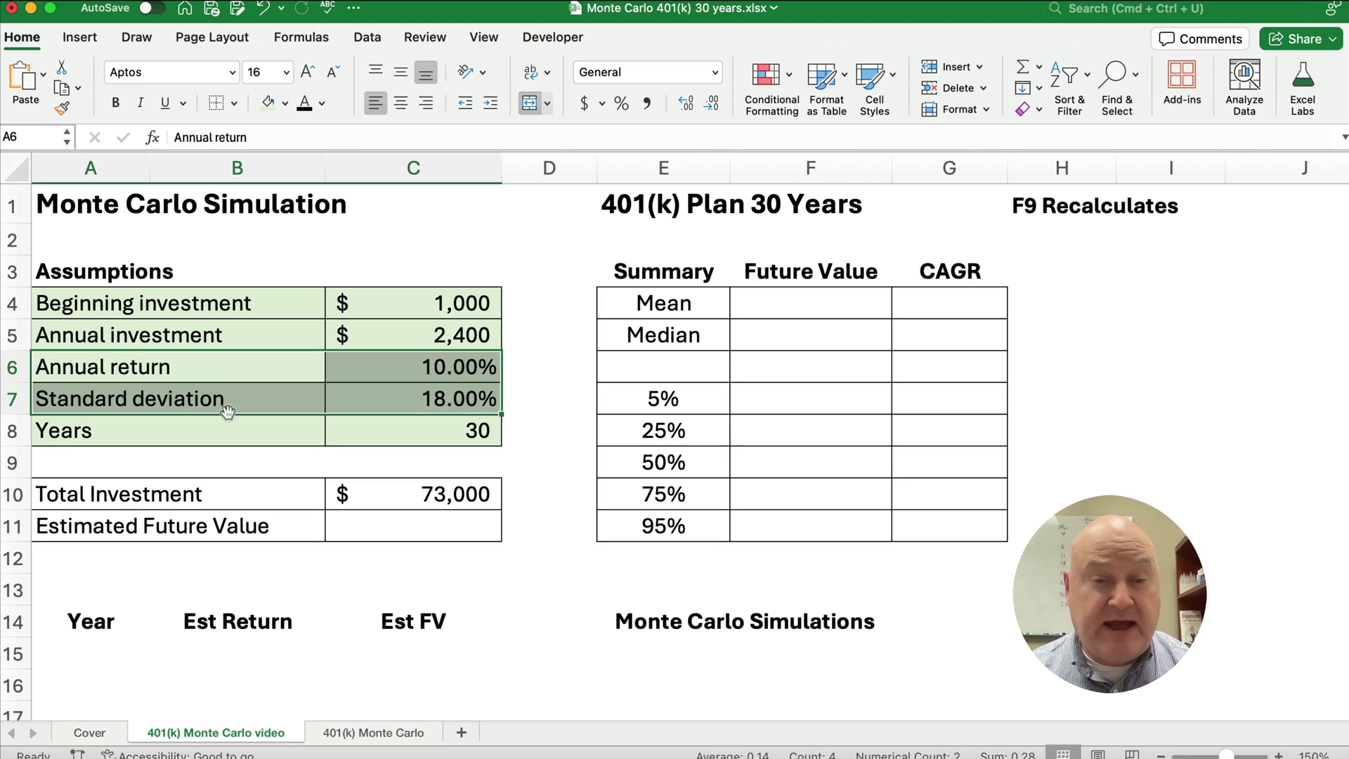
{"action": "left_click", "coordinate": [397, 369]}
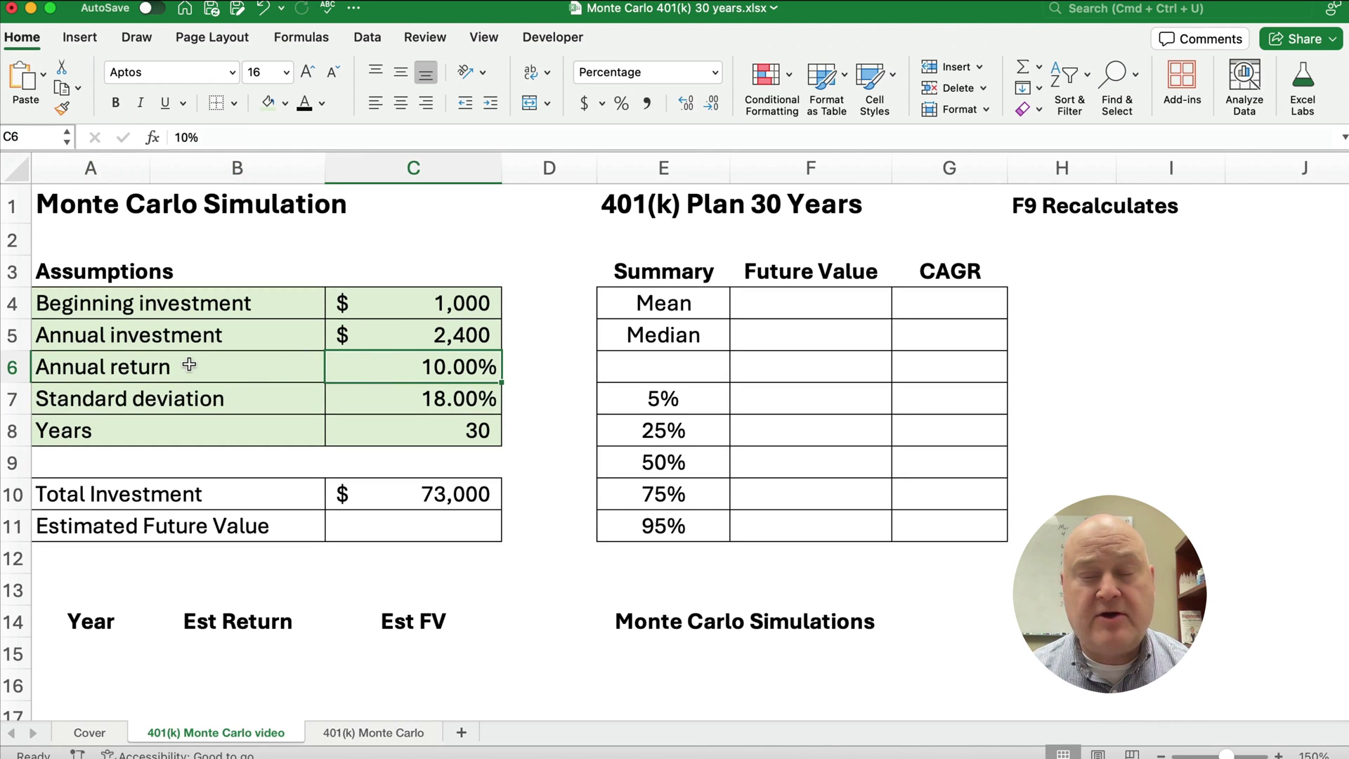
{"action": "left_click", "coordinate": [143, 404]}
{"action": "left_click", "coordinate": [393, 391]}
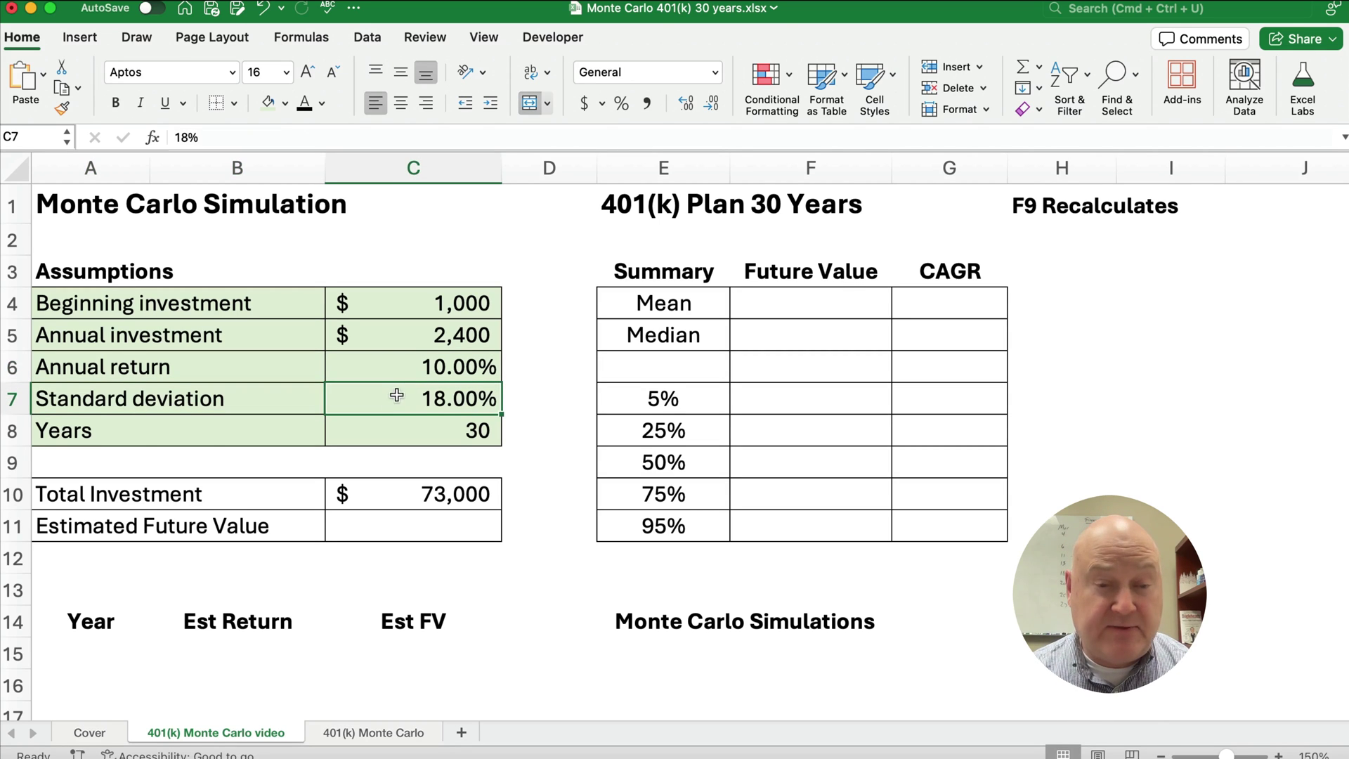
{"action": "scroll", "coordinate": [361, 461], "scroll_direction": "down", "scroll_amount": 3}
{"action": "left_click_drag", "start_coordinate": [90, 542], "coordinate": [87, 646]}
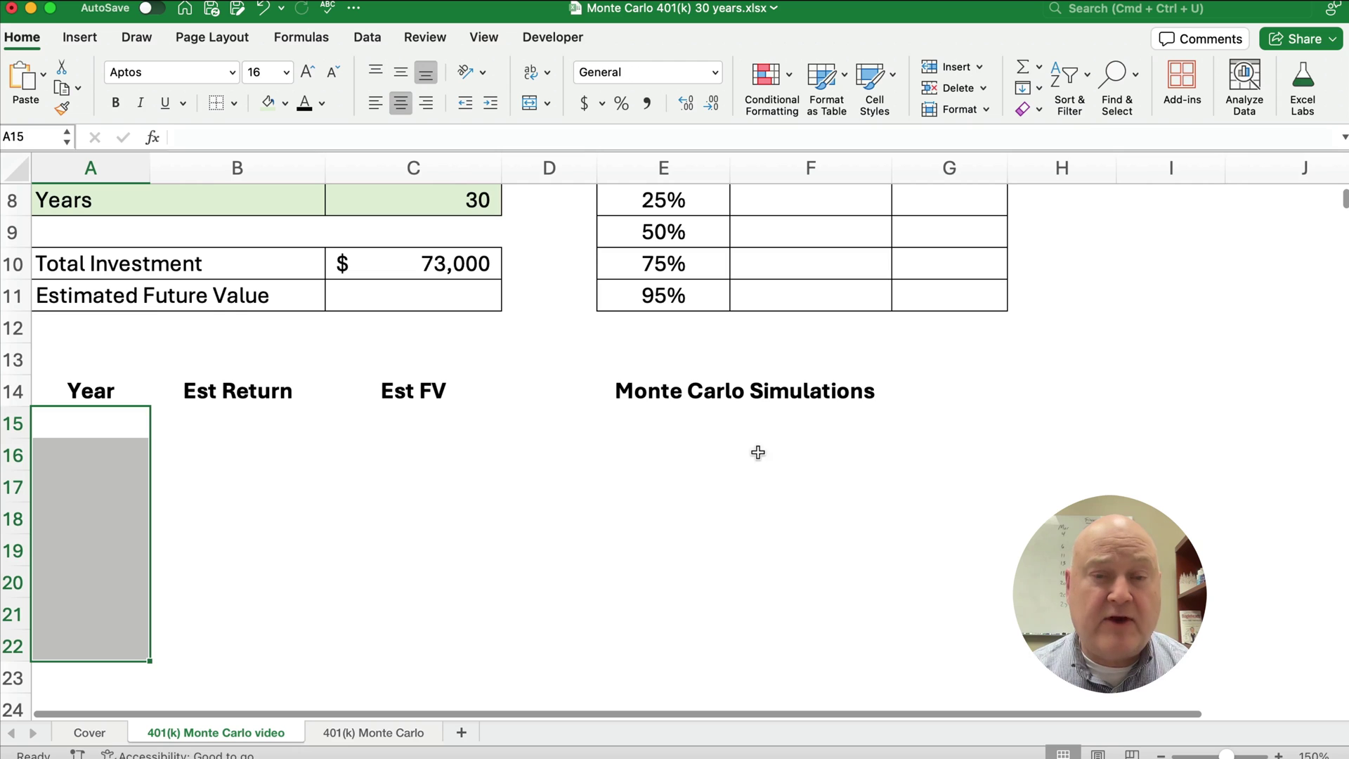
{"action": "left_click_drag", "start_coordinate": [633, 414], "coordinate": [941, 627]}
{"action": "scroll", "coordinate": [232, 495], "scroll_direction": "up", "scroll_amount": 7}
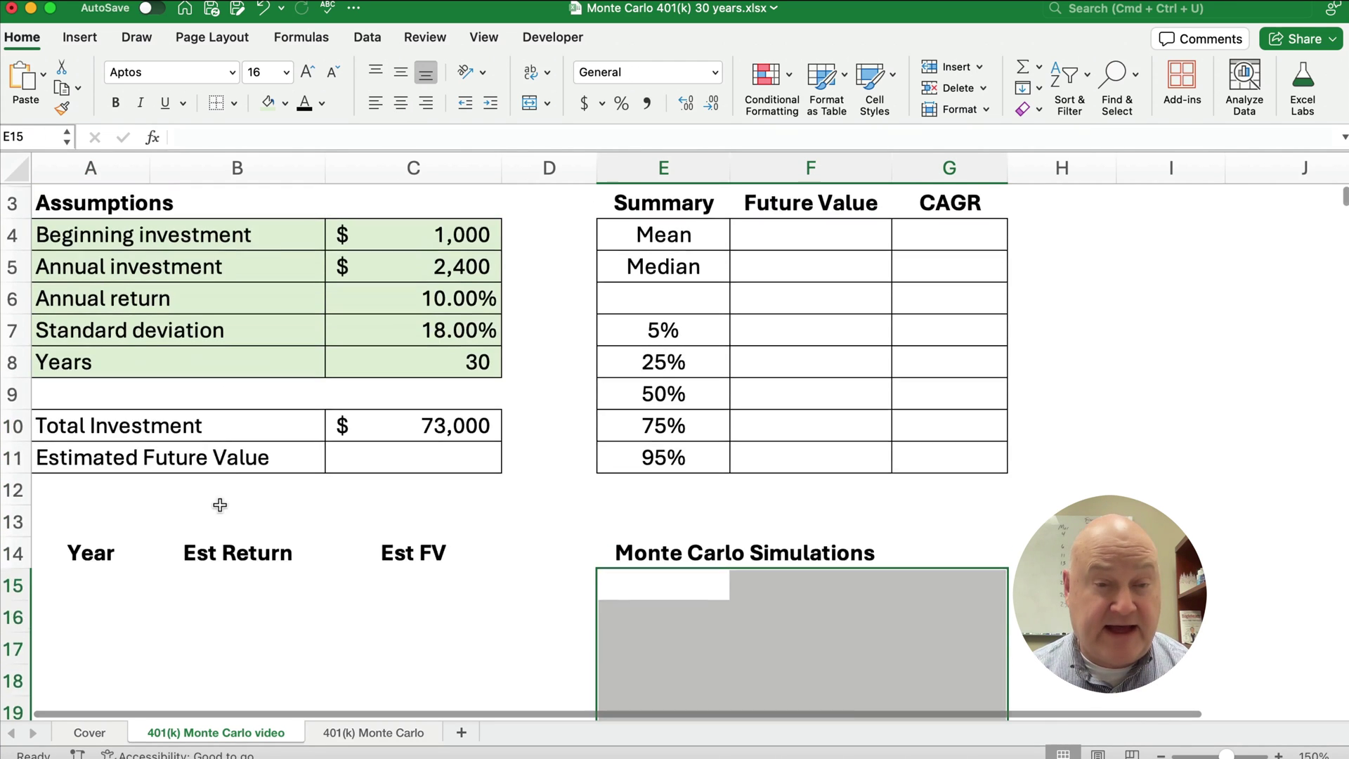
Enter 1 as the first year in A15 under the Year heading.
{"action": "scroll", "coordinate": [219, 504], "scroll_direction": "down", "scroll_amount": 1}
{"action": "left_click", "coordinate": [95, 629]}
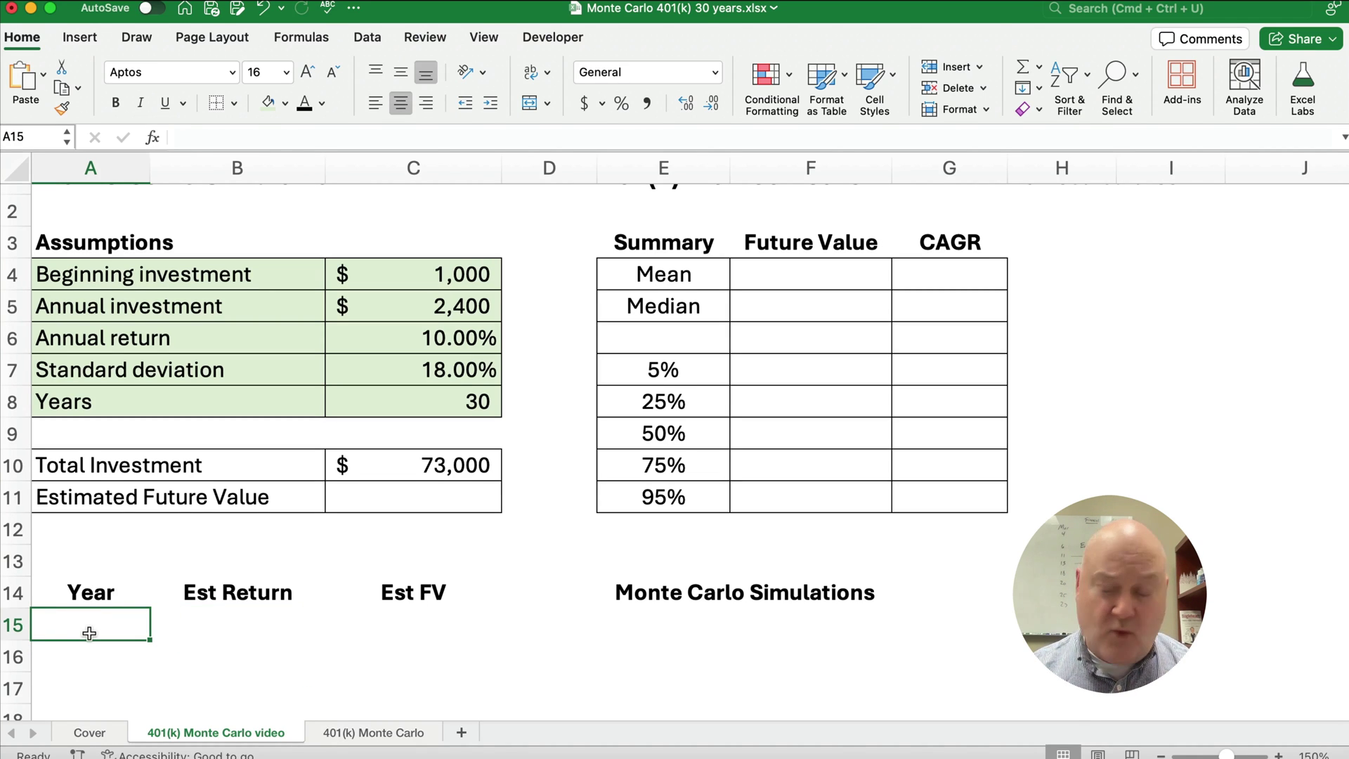
{"action": "type", "text": "1"}
{"action": "key", "text": "Return"}
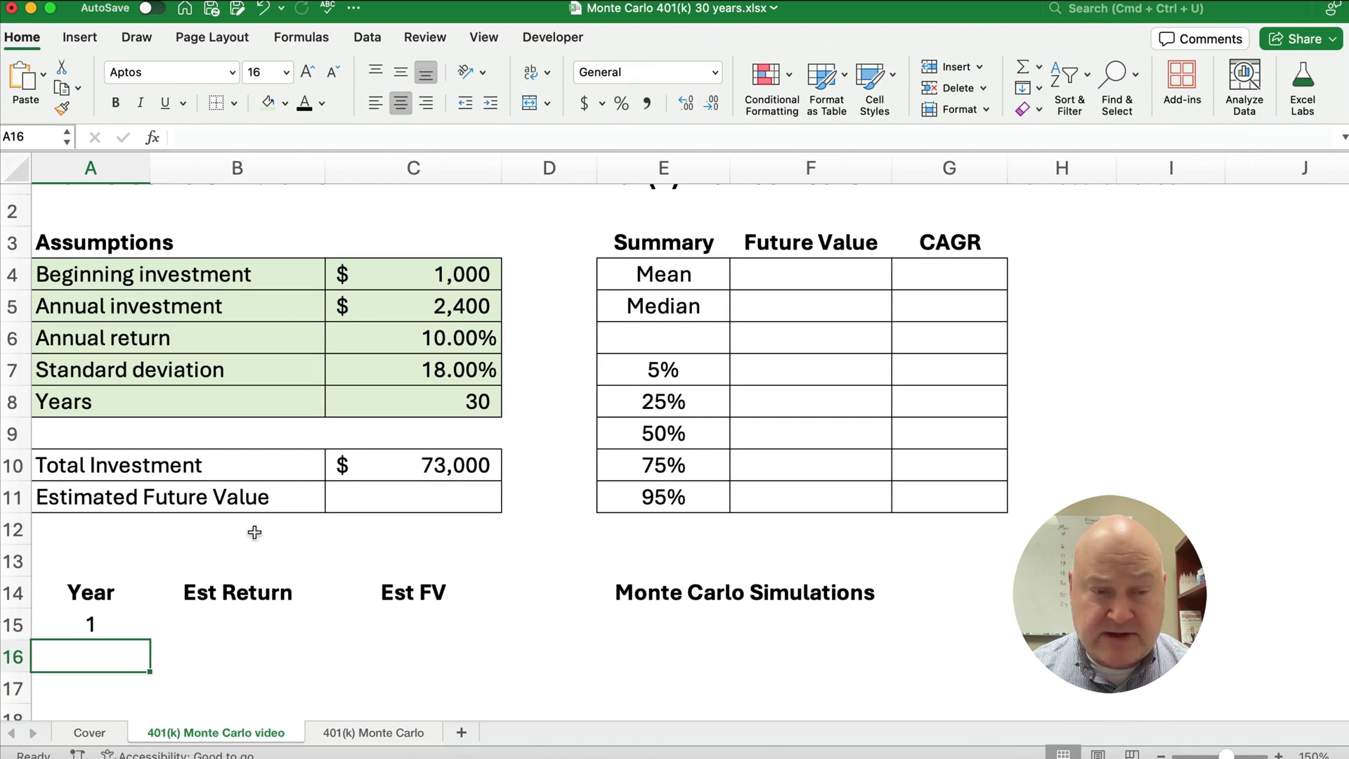
Fill the Year column down from A15 with a linear series using step value 1 and stop value 30.
{"action": "left_click", "coordinate": [70, 623]}
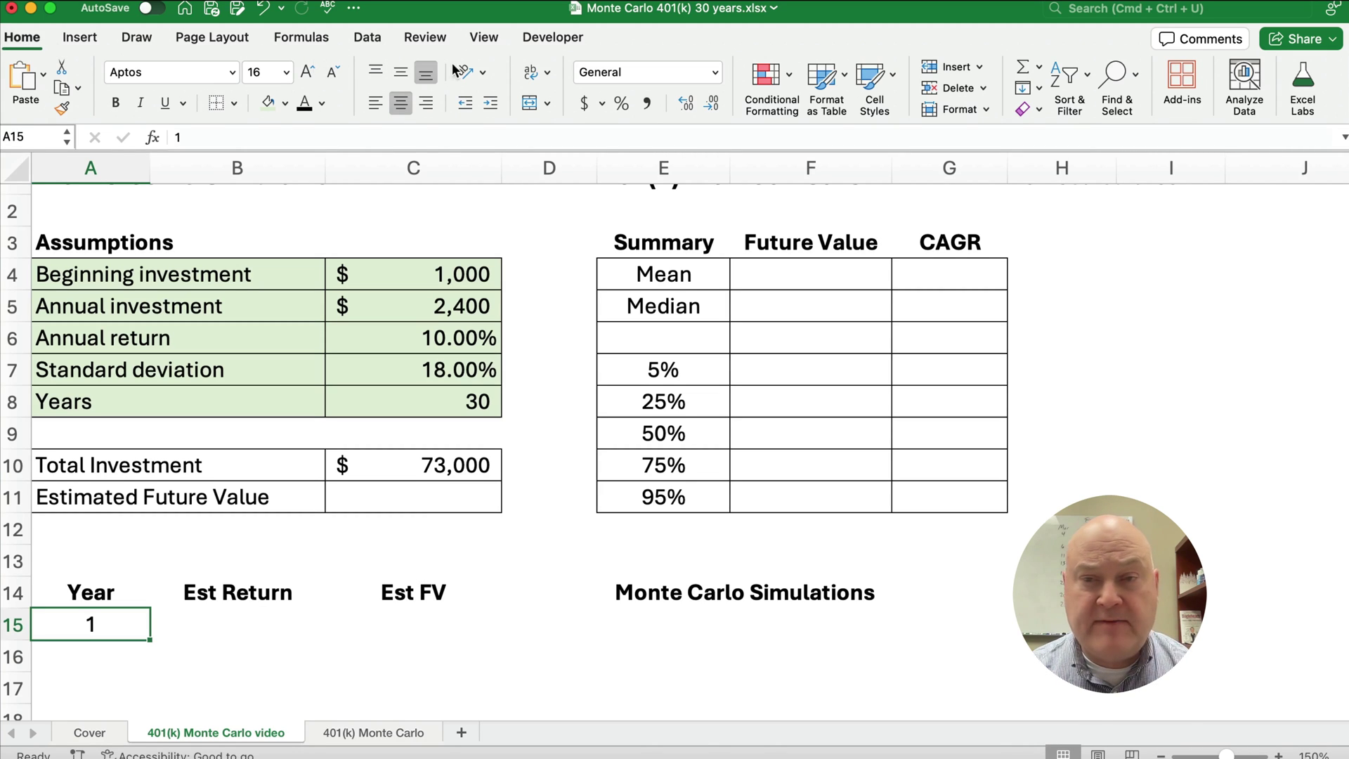
{"action": "left_click", "coordinate": [1033, 91]}
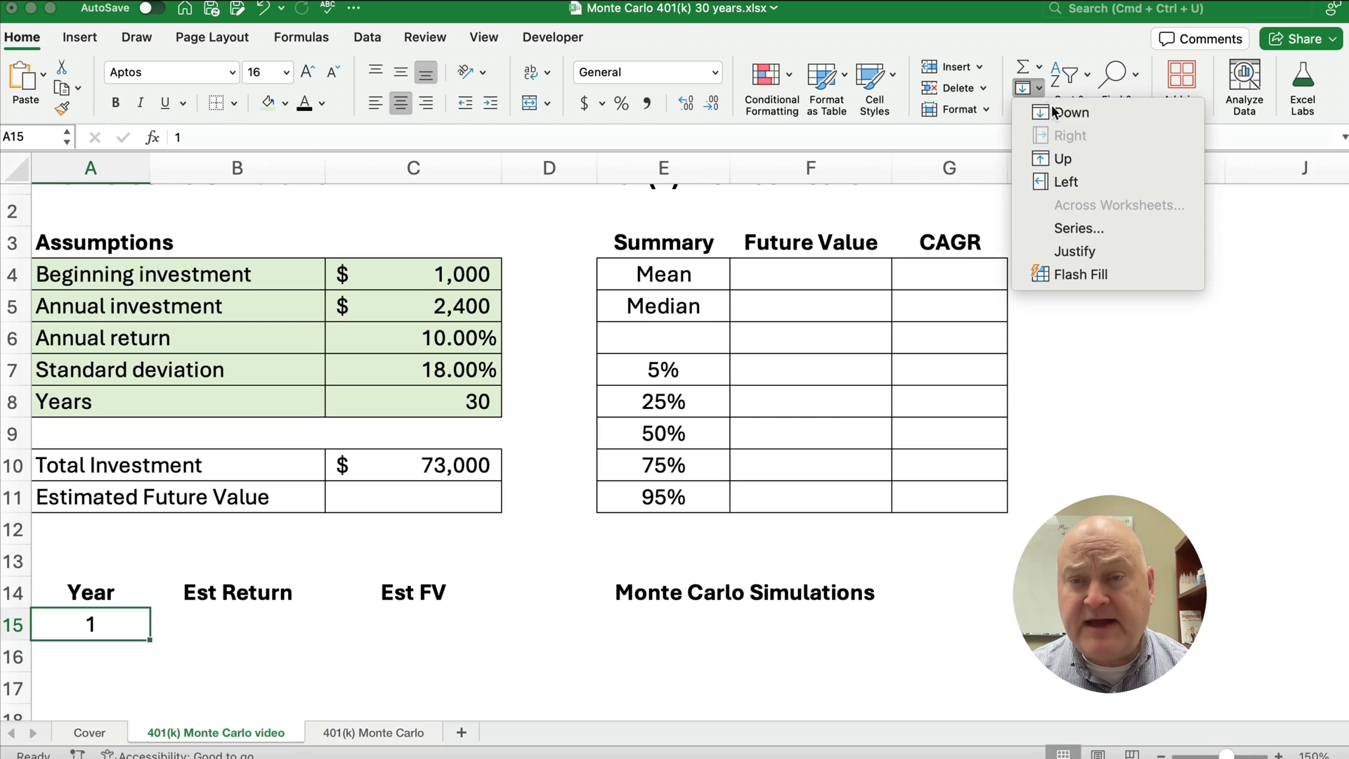
{"action": "left_click", "coordinate": [1086, 230]}
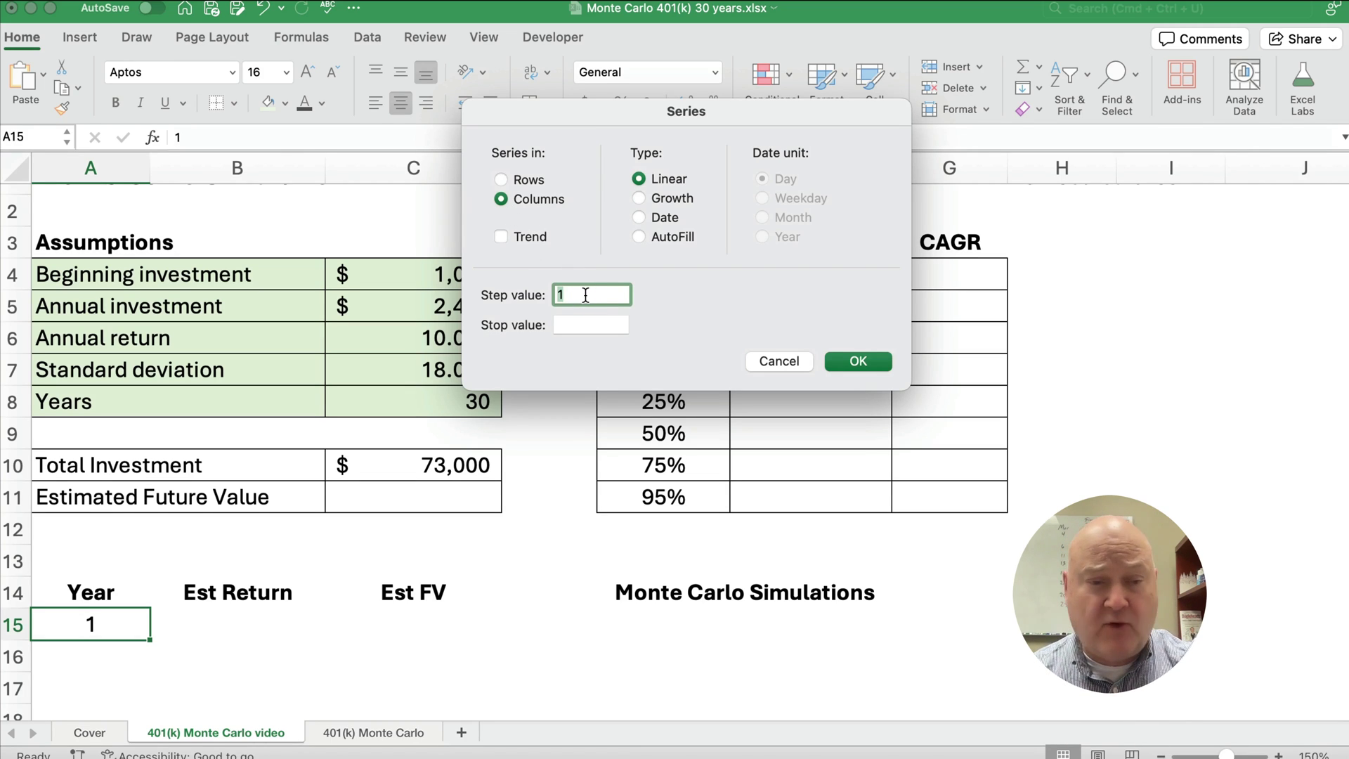
{"action": "left_click", "coordinate": [580, 323]}
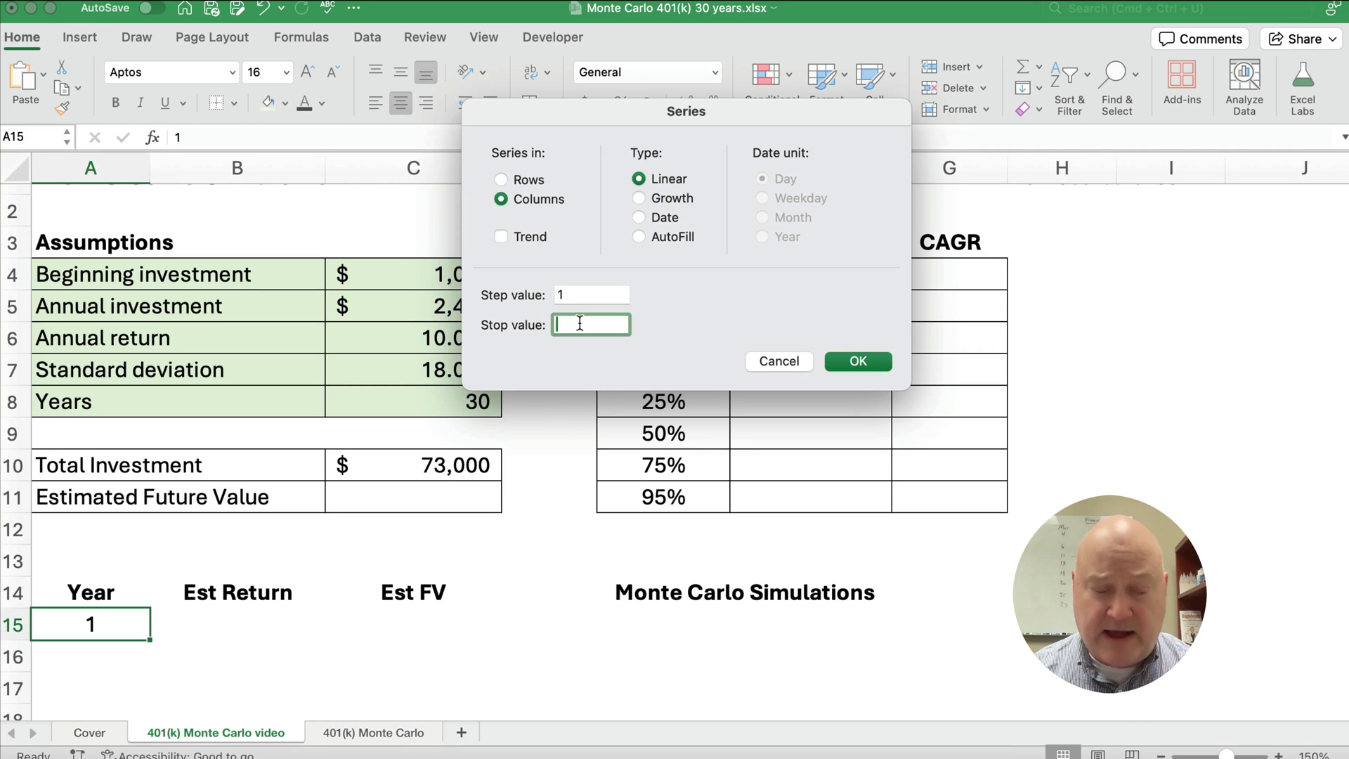
{"action": "type", "text": "30"}
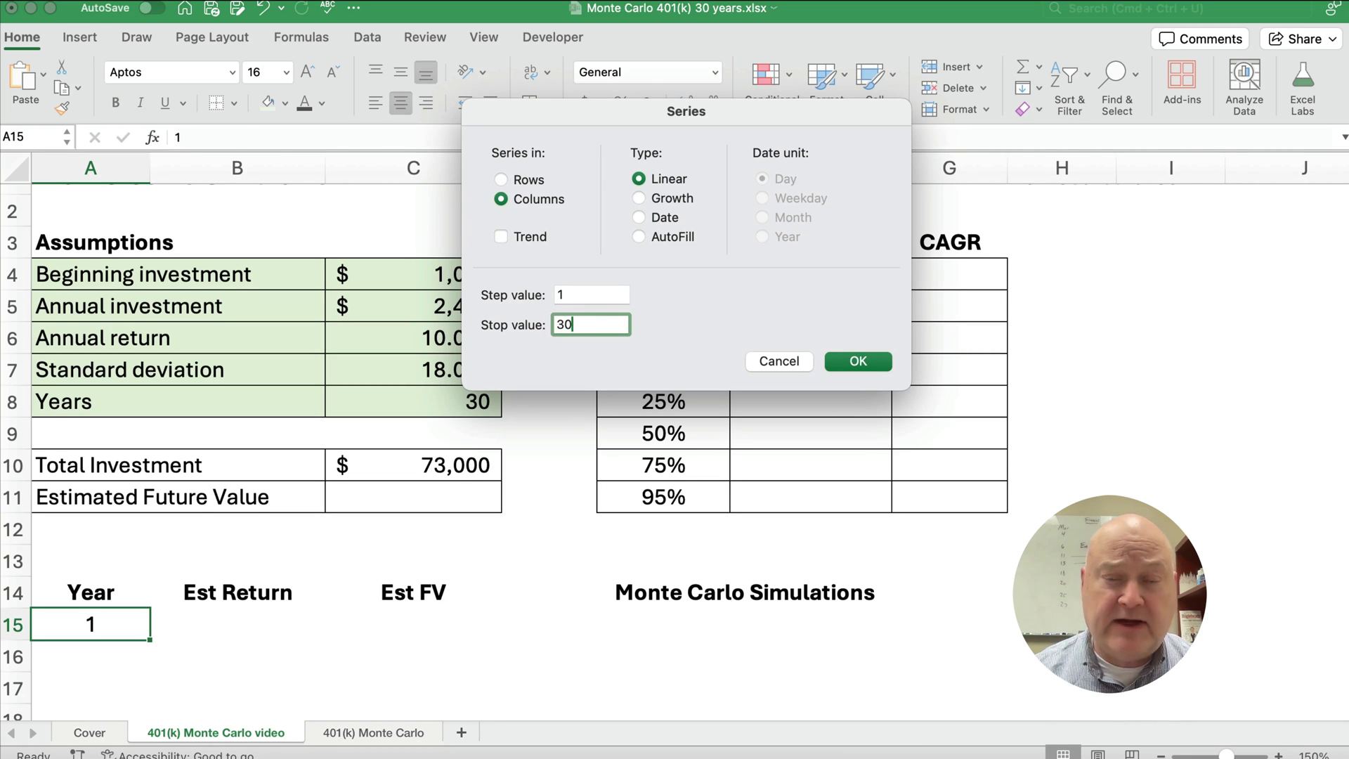
{"action": "left_click", "coordinate": [862, 365]}
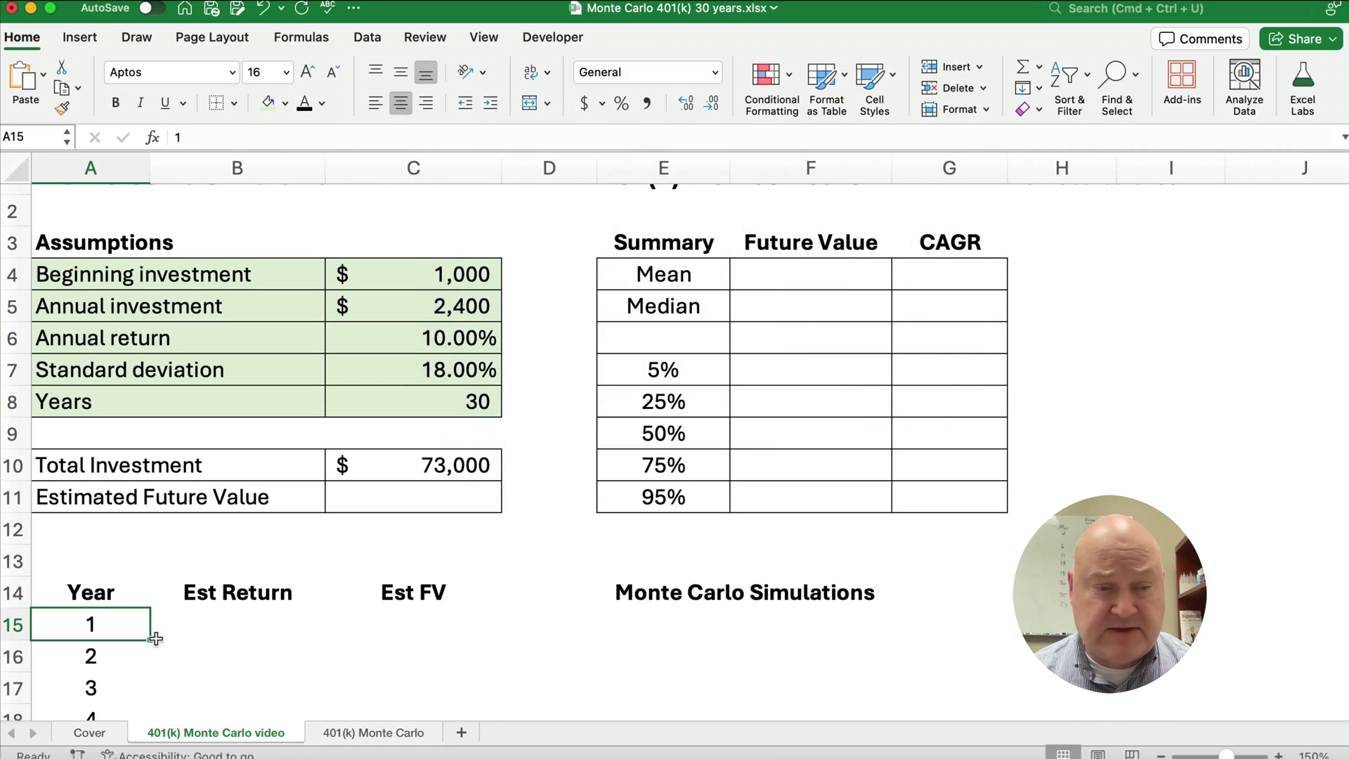
{"action": "key", "text": "super+Down"}
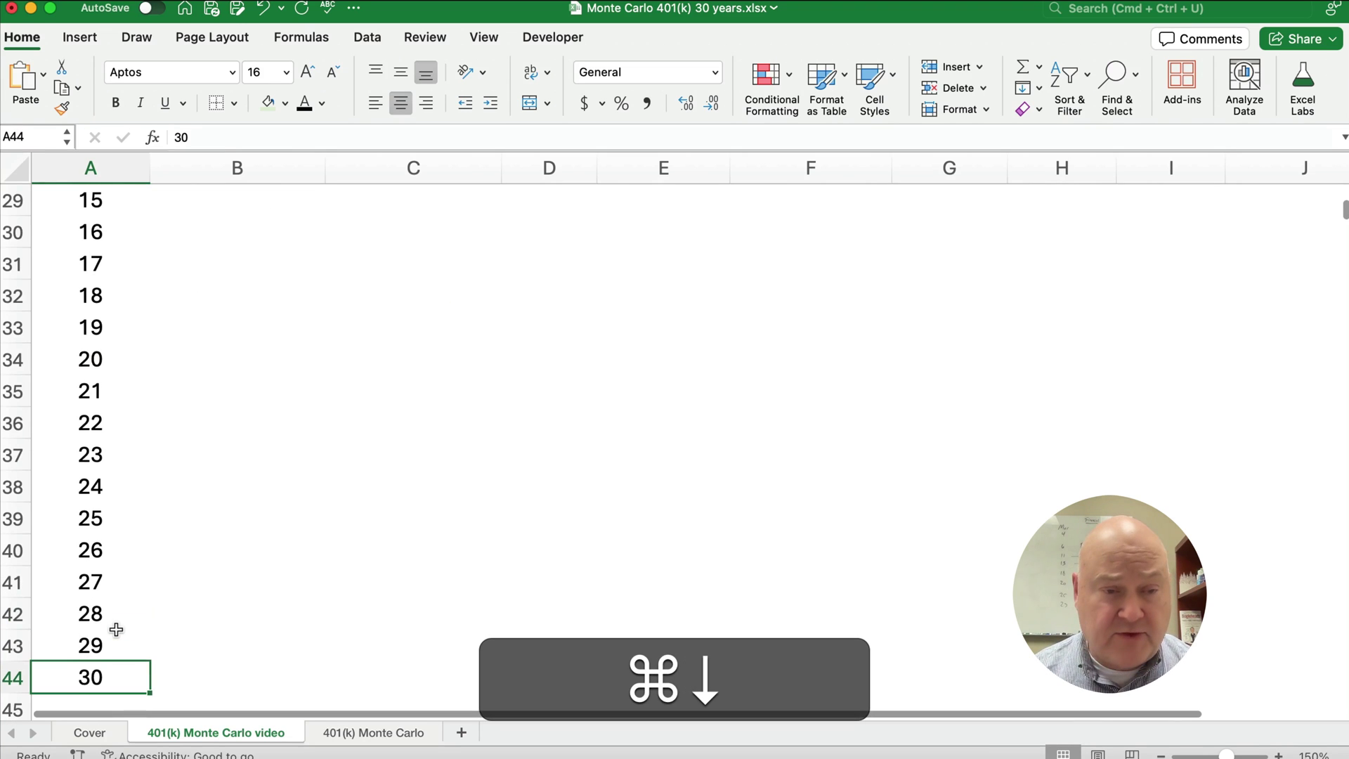
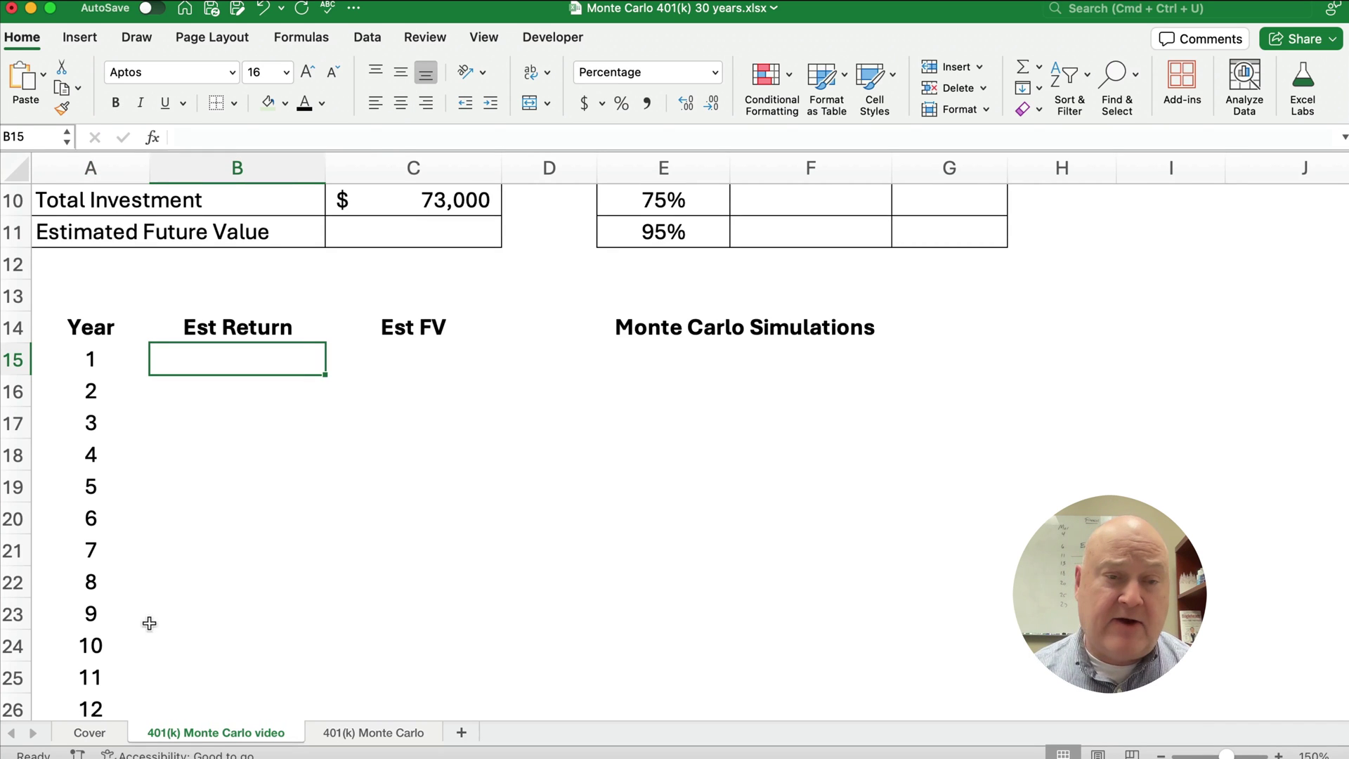
Insert the NORM.INV function in B15 under Est Return with rand() as its probability.
{"action": "scroll", "coordinate": [307, 545], "scroll_direction": "up", "scroll_amount": 5}
{"action": "left_click_drag", "start_coordinate": [404, 298], "coordinate": [408, 320]}
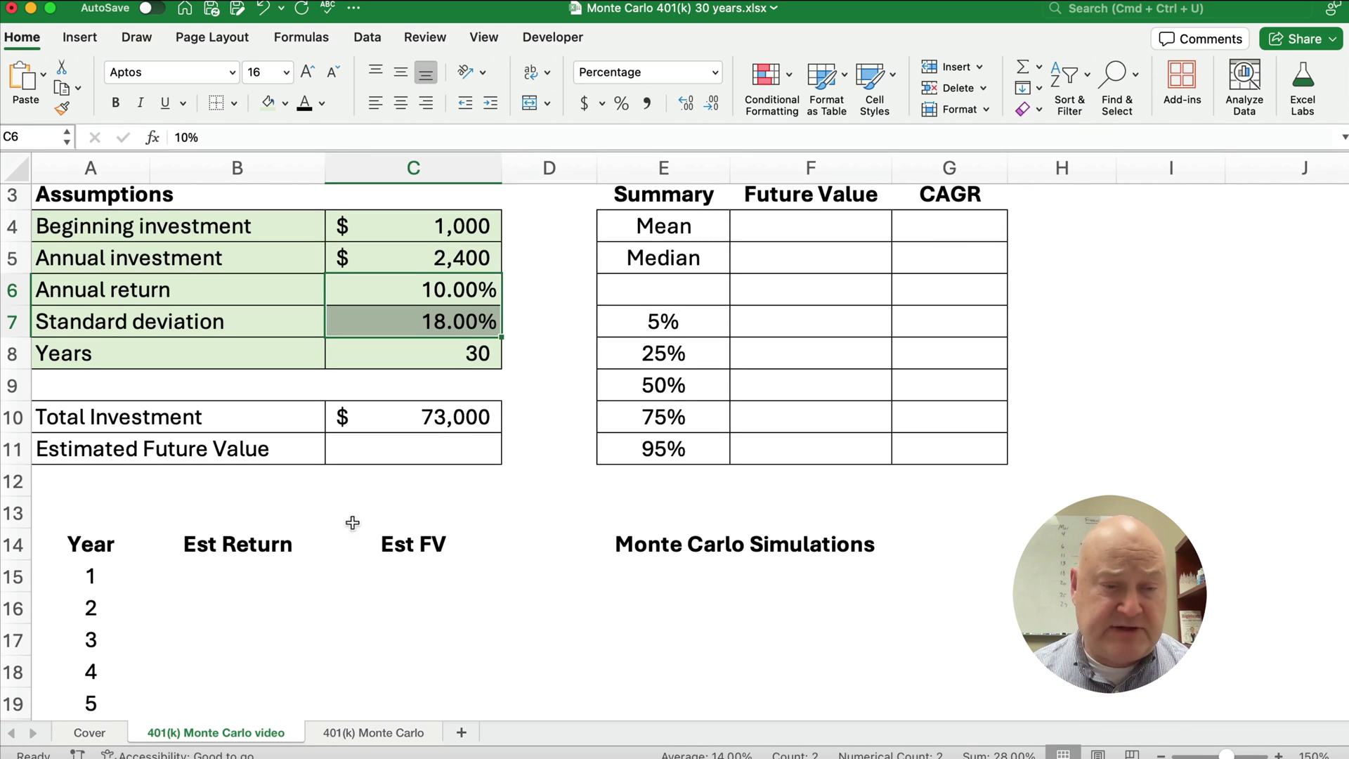
{"action": "left_click", "coordinate": [239, 576]}
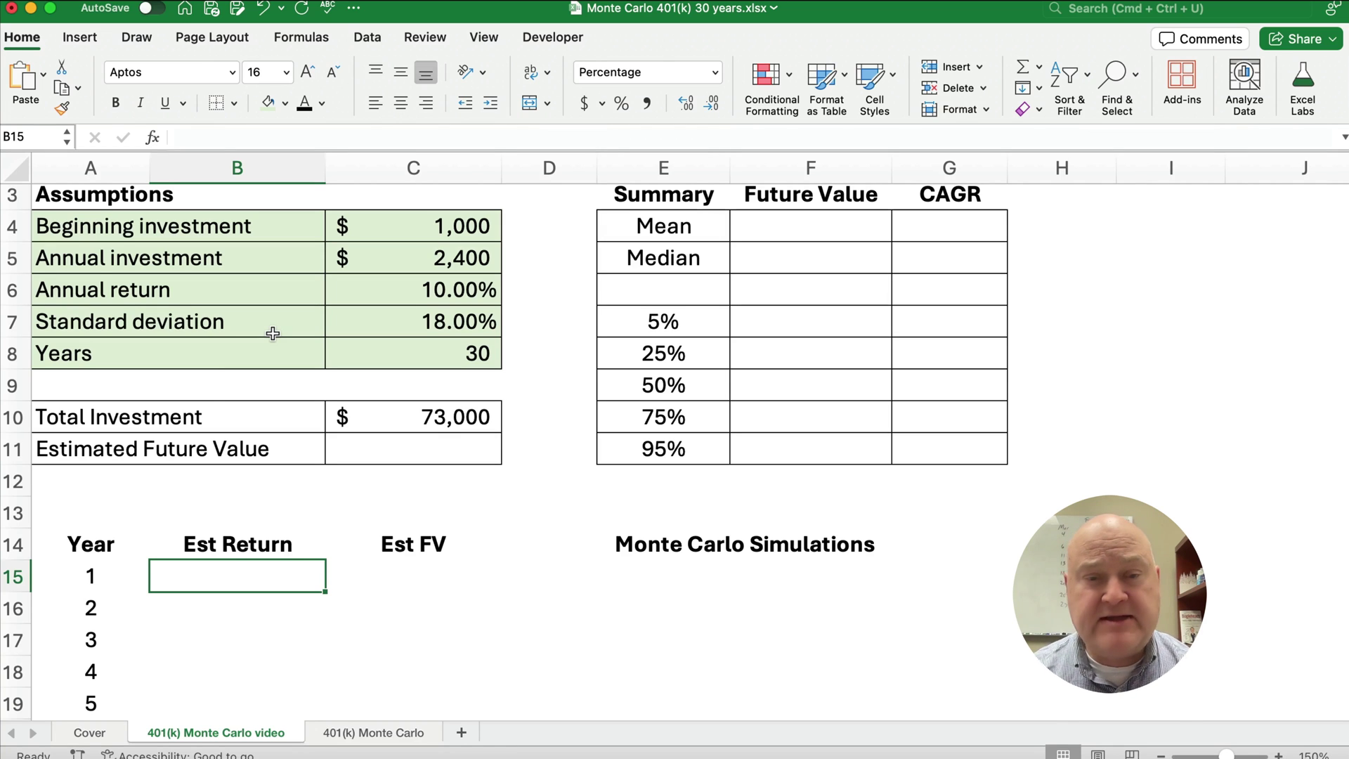
{"action": "left_click", "coordinate": [153, 138]}
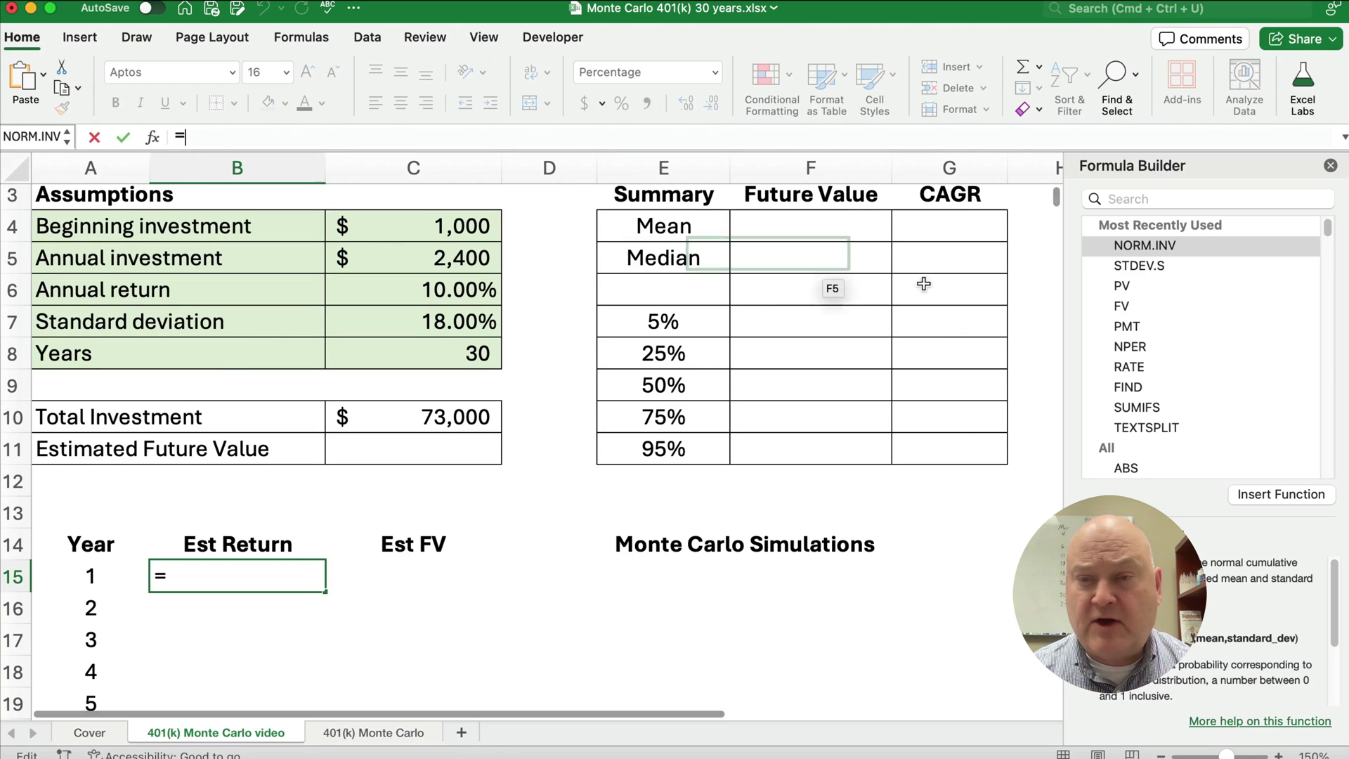
{"action": "double_click", "coordinate": [1145, 246]}
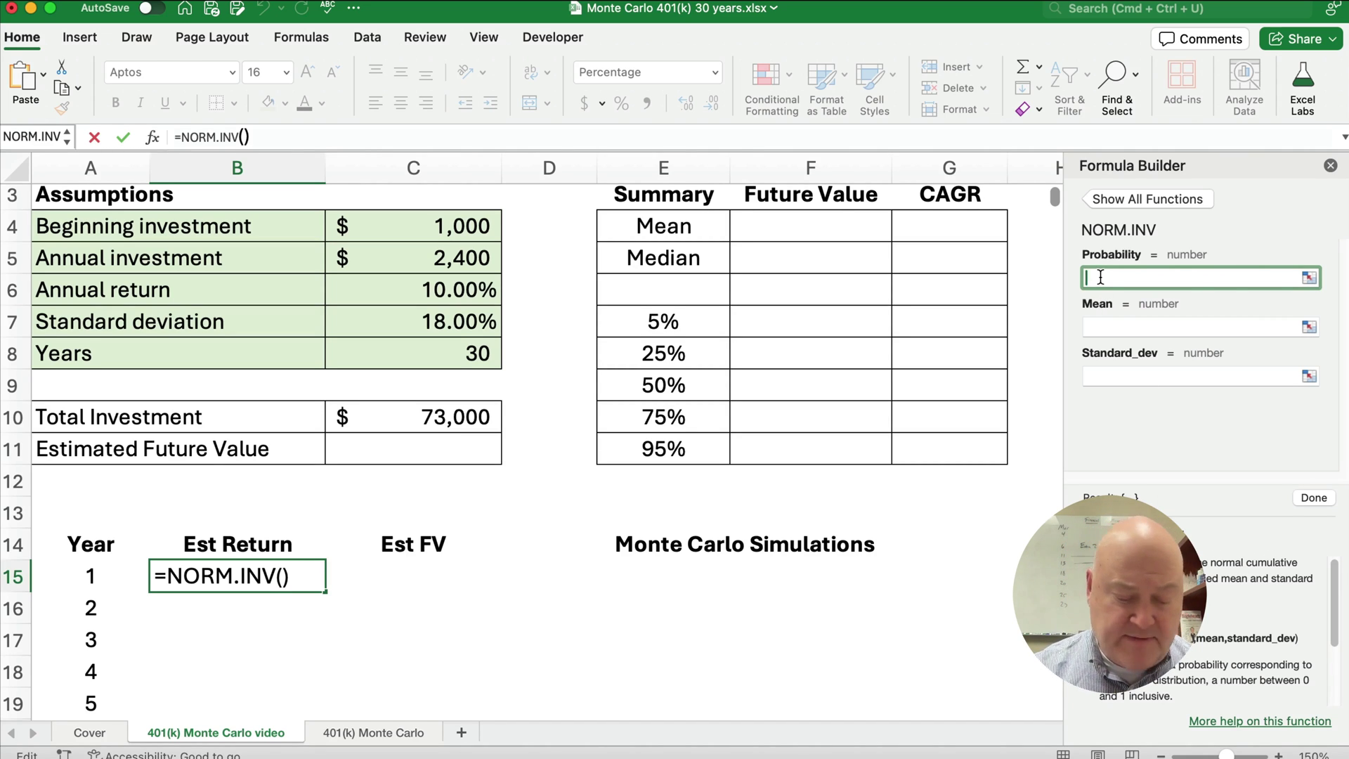
{"action": "type", "text": "rand"}
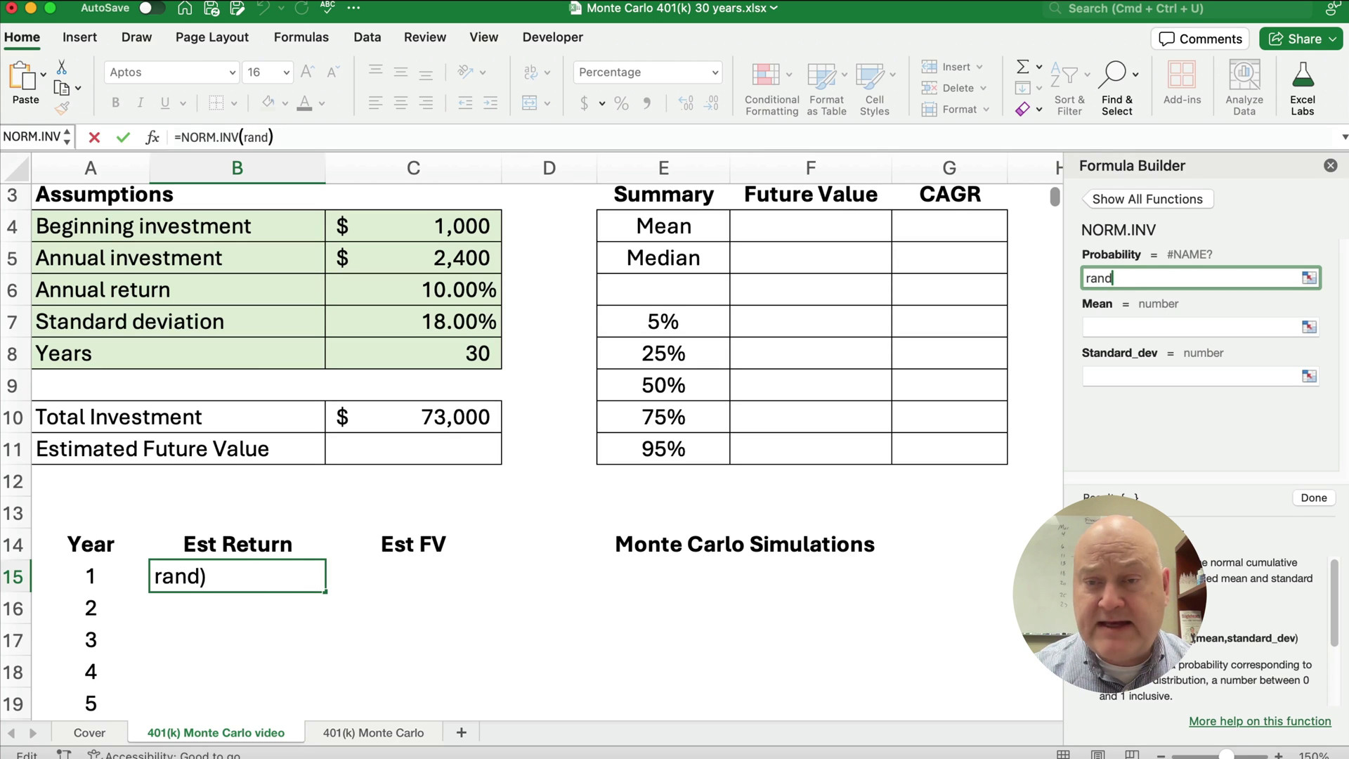
{"action": "type", "text": "("}
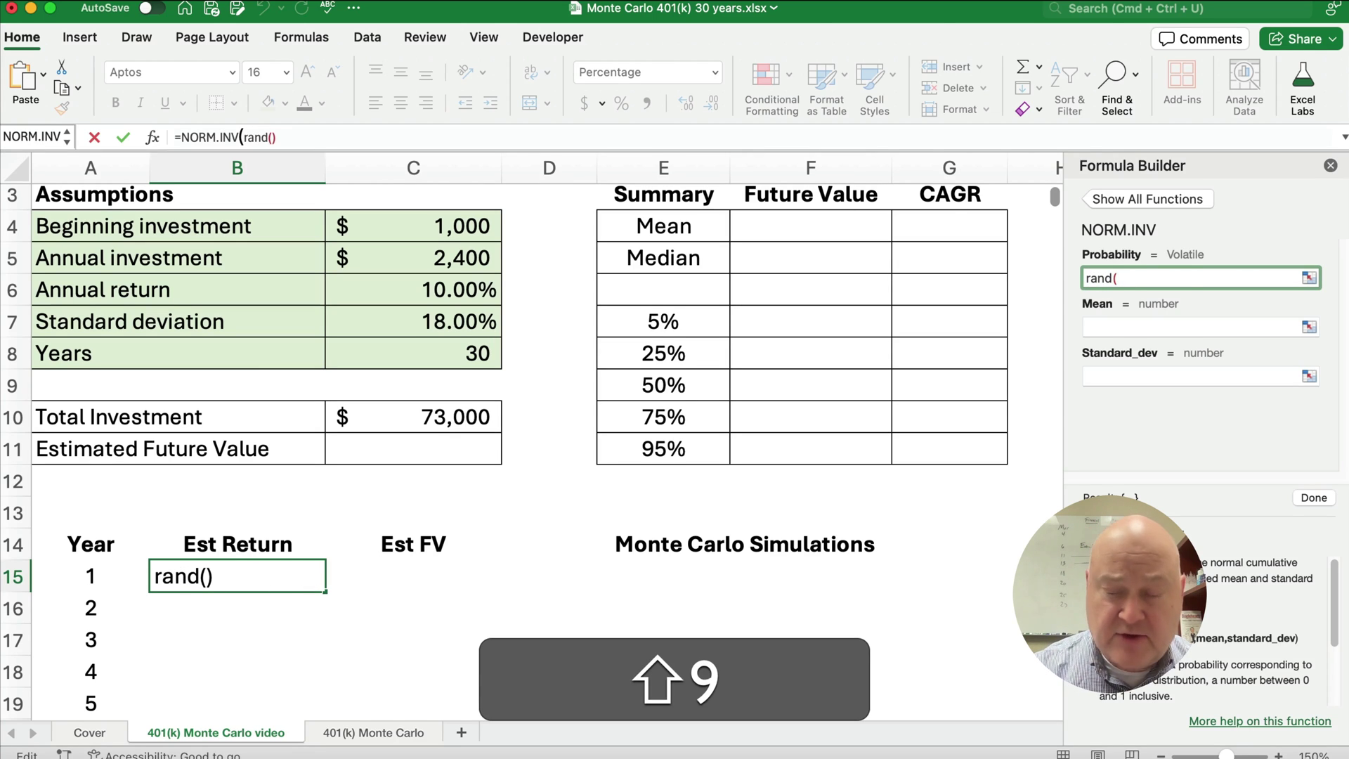
{"action": "type", "text": ")"}
Complete the B15 formula with absolute references $C$6 as the mean and $C$7 as the standard deviation, and close the Formula Builder.
{"action": "left_click", "coordinate": [1105, 327]}
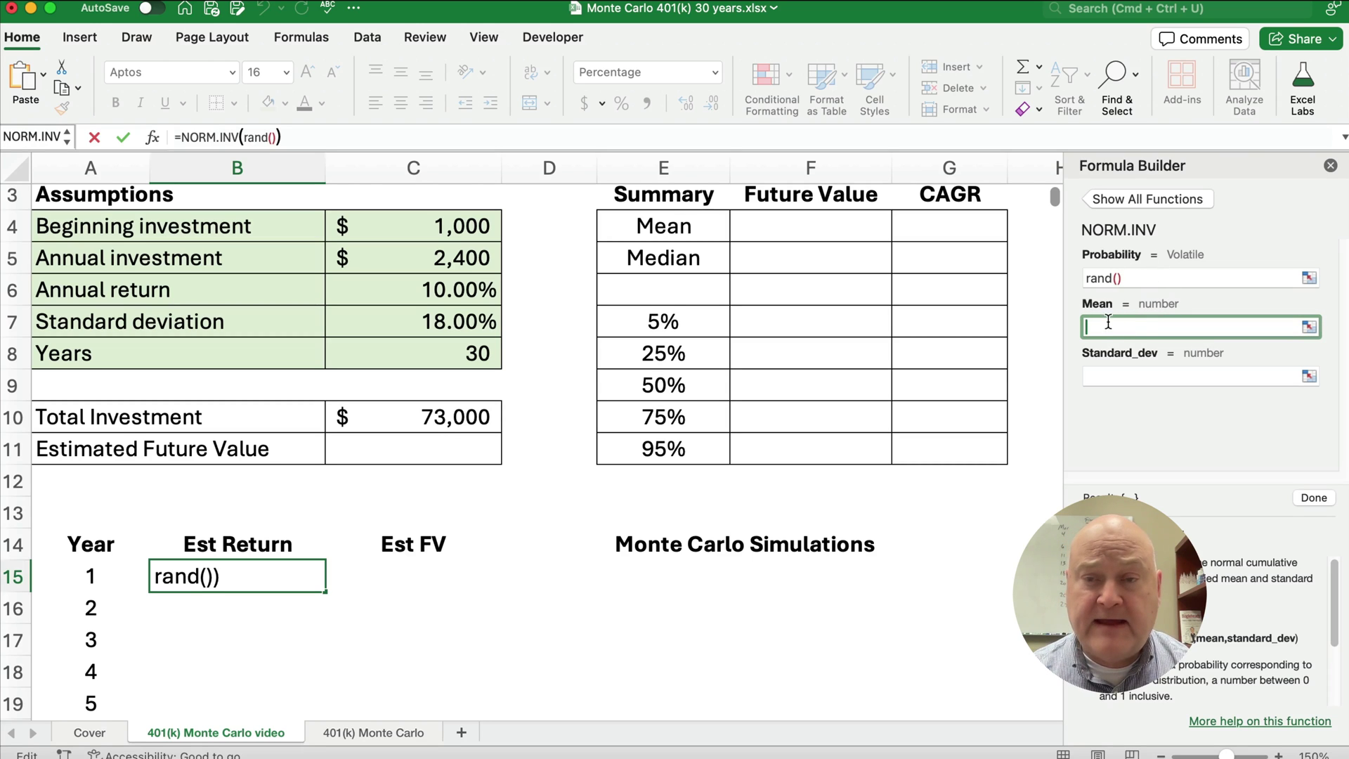
{"action": "left_click", "coordinate": [457, 290]}
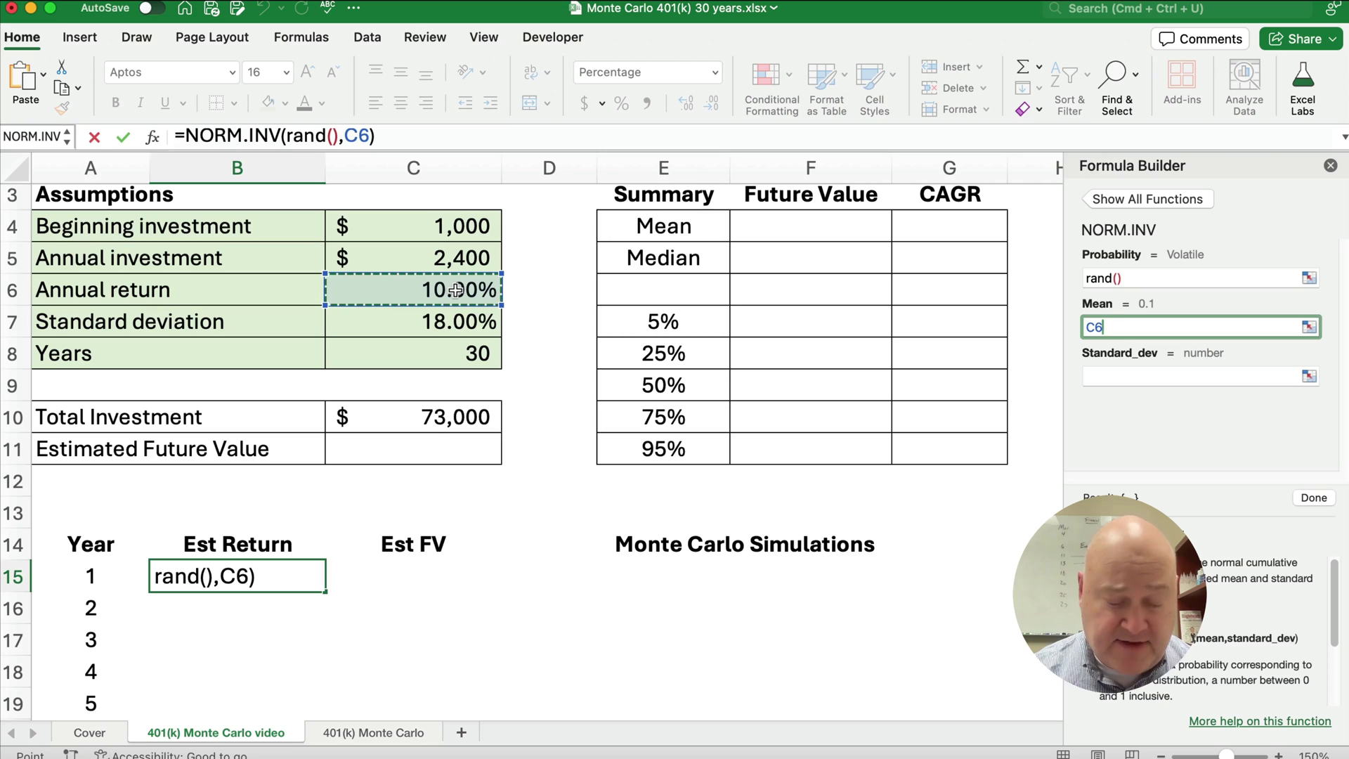
{"action": "key", "text": "F4"}
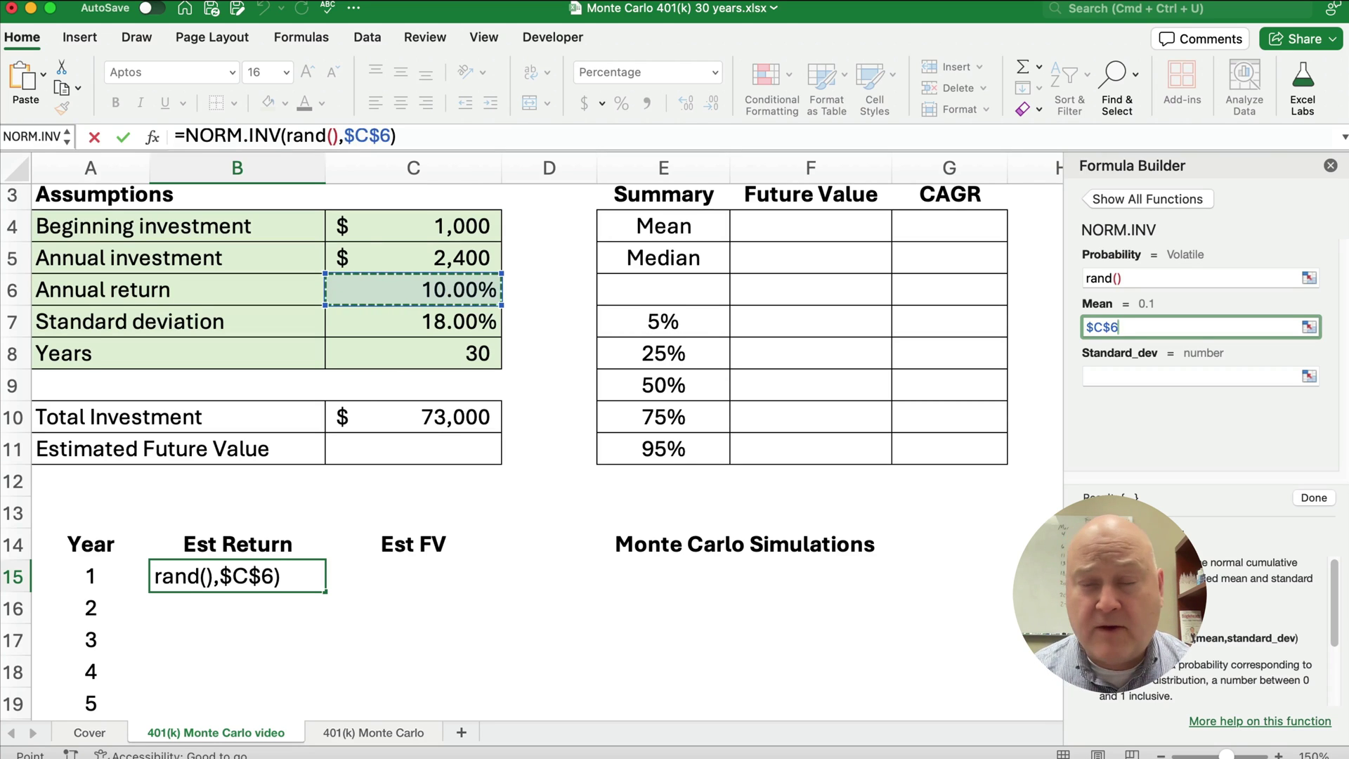
{"action": "left_click", "coordinate": [1103, 378]}
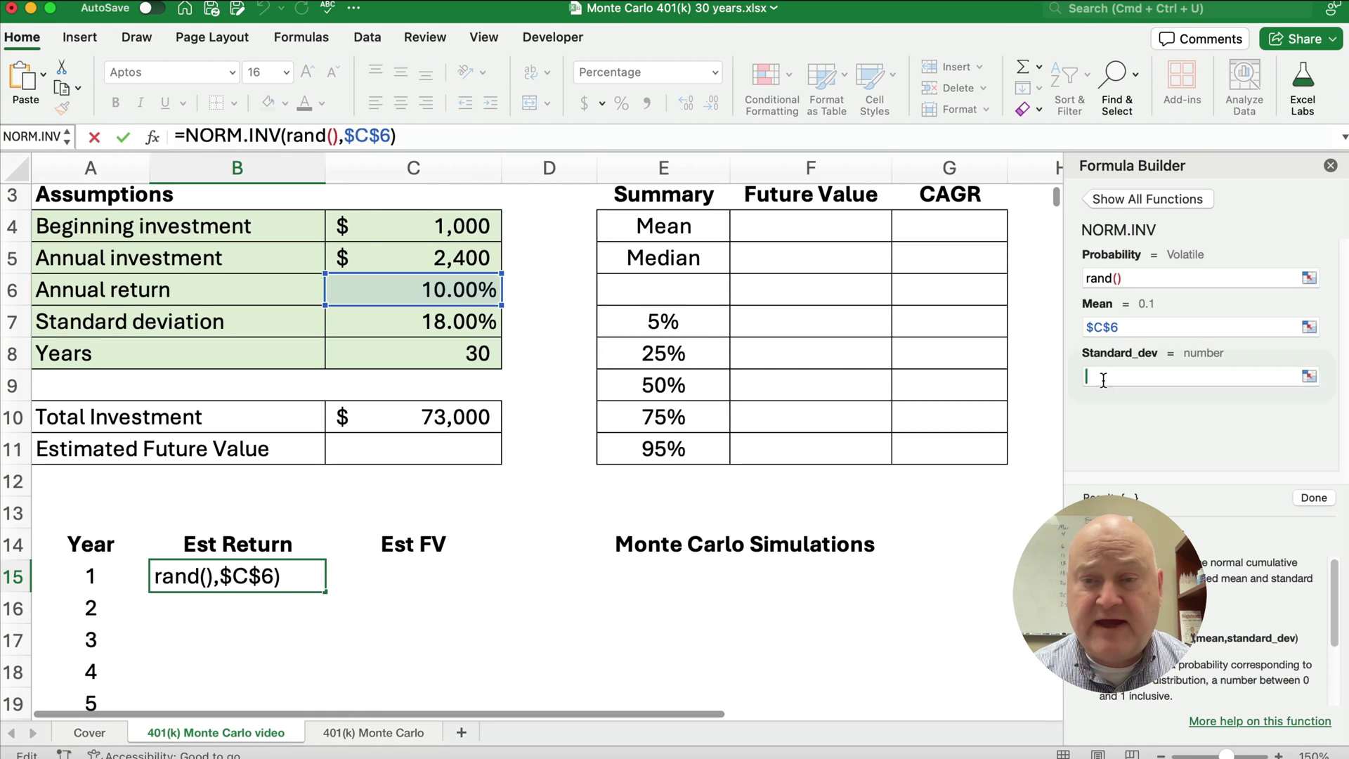
{"action": "left_click", "coordinate": [477, 321]}
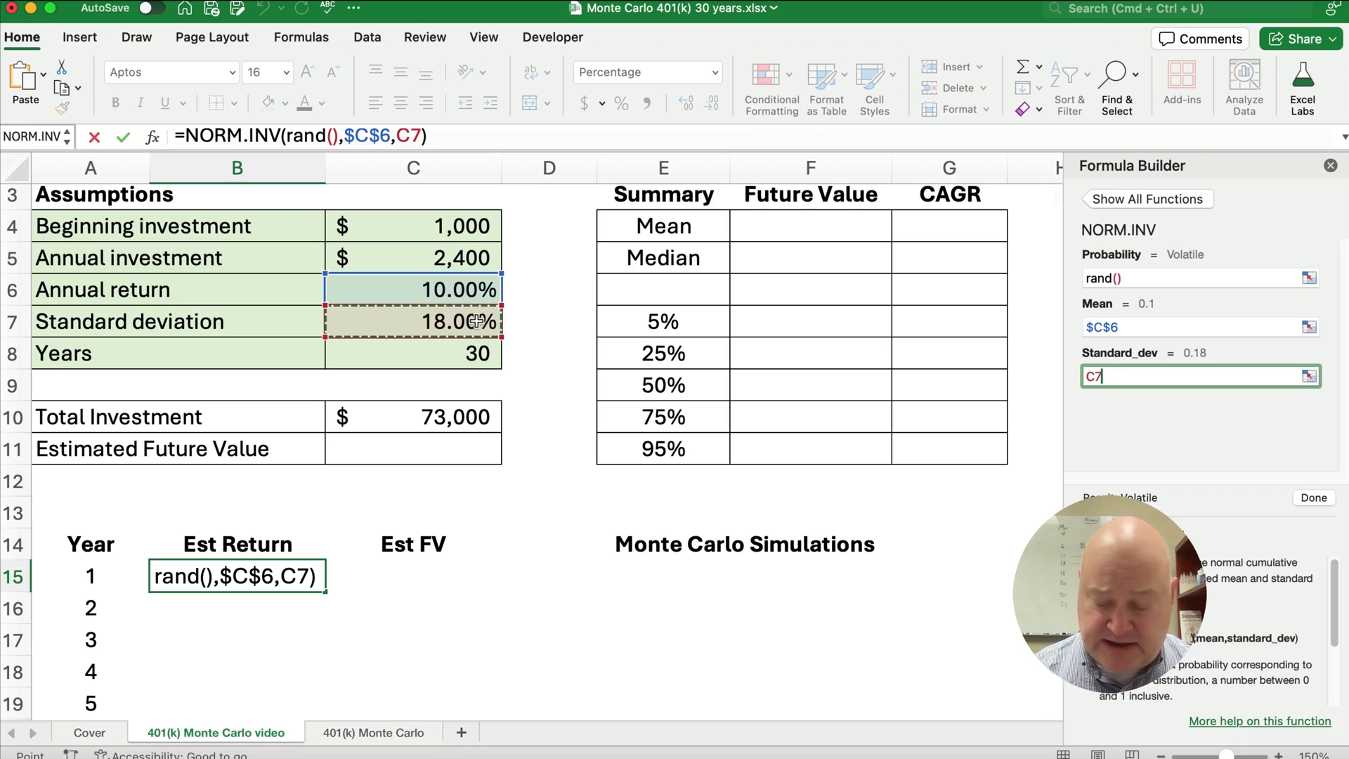
{"action": "key", "text": "F4"}
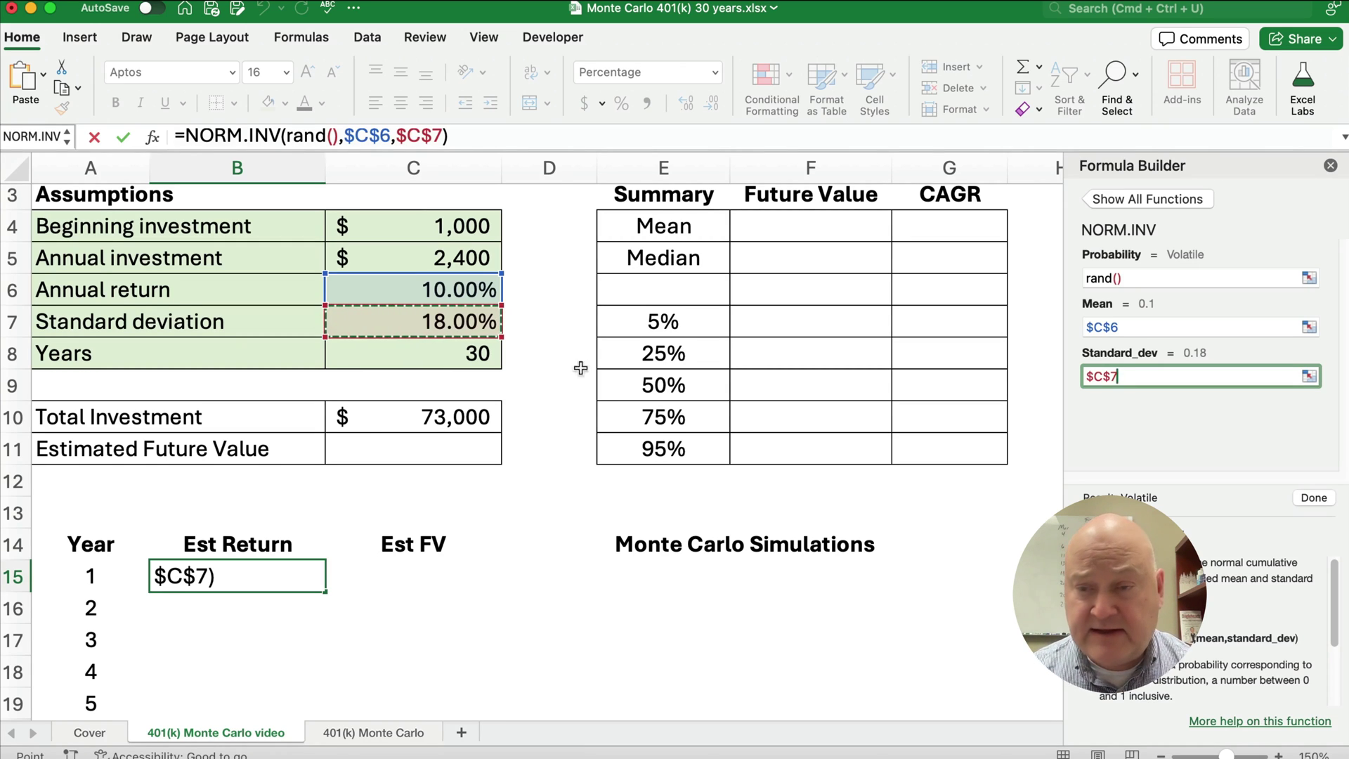
{"action": "left_click", "coordinate": [1311, 498]}
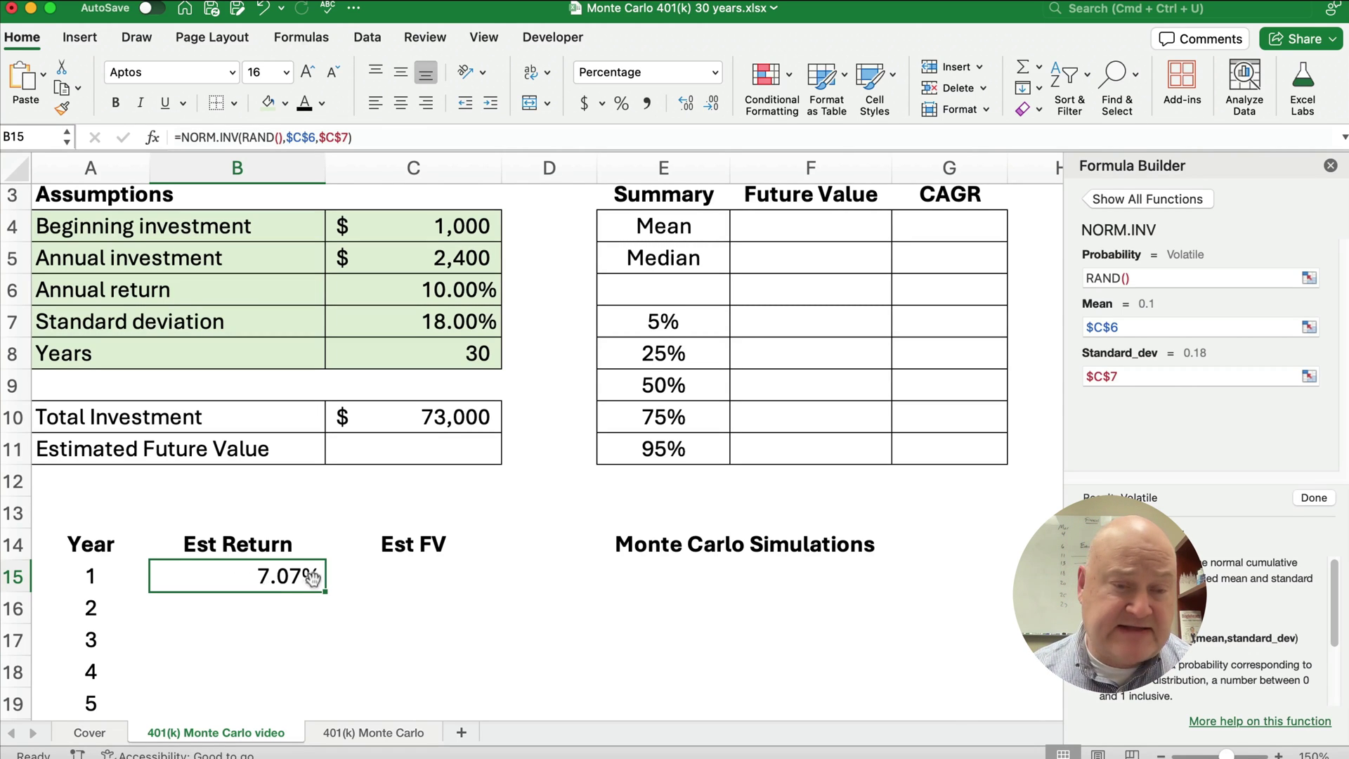
{"action": "left_click", "coordinate": [1331, 167]}
Enter the test text hello in C15 to make the random return recalculate, and clear the cell.
{"action": "scroll", "coordinate": [1093, 440], "scroll_direction": "up", "scroll_amount": 2}
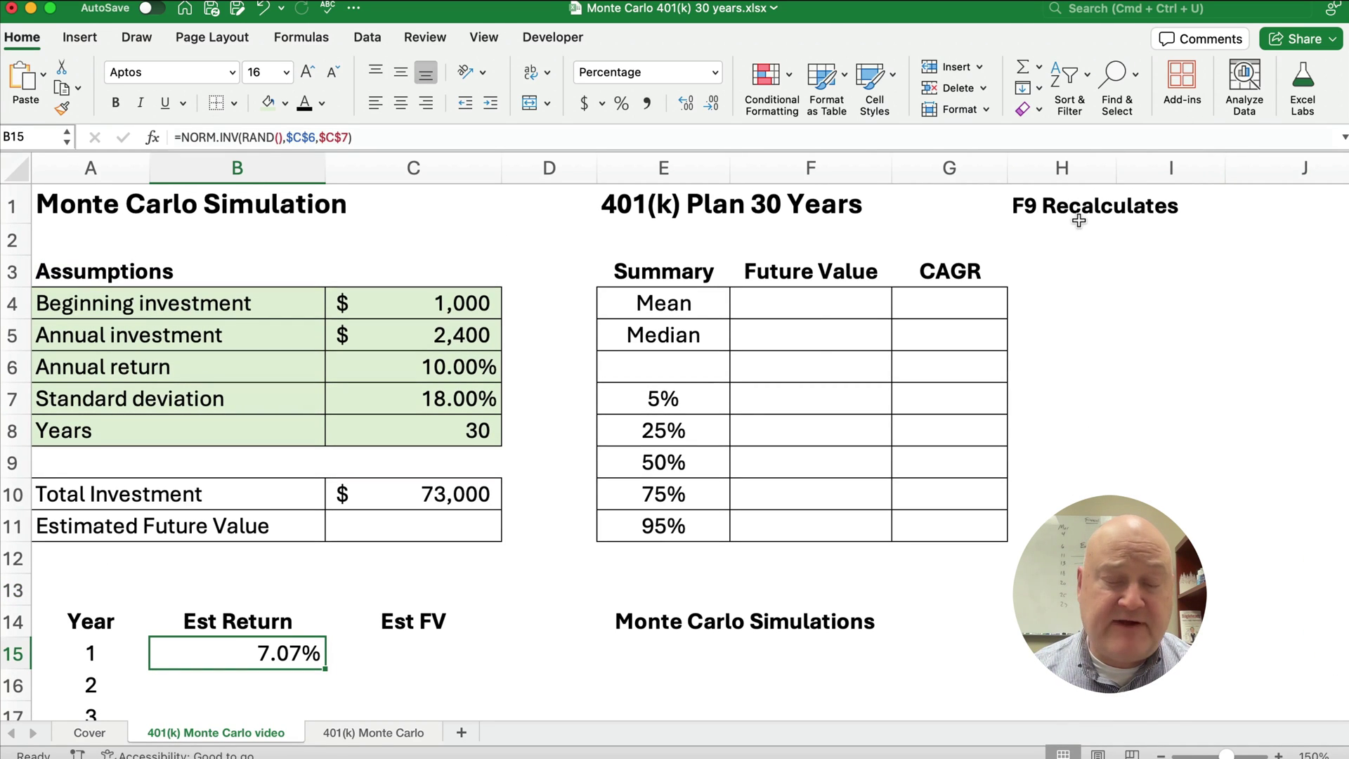
{"action": "scroll", "coordinate": [349, 686], "scroll_direction": "down", "scroll_amount": 3}
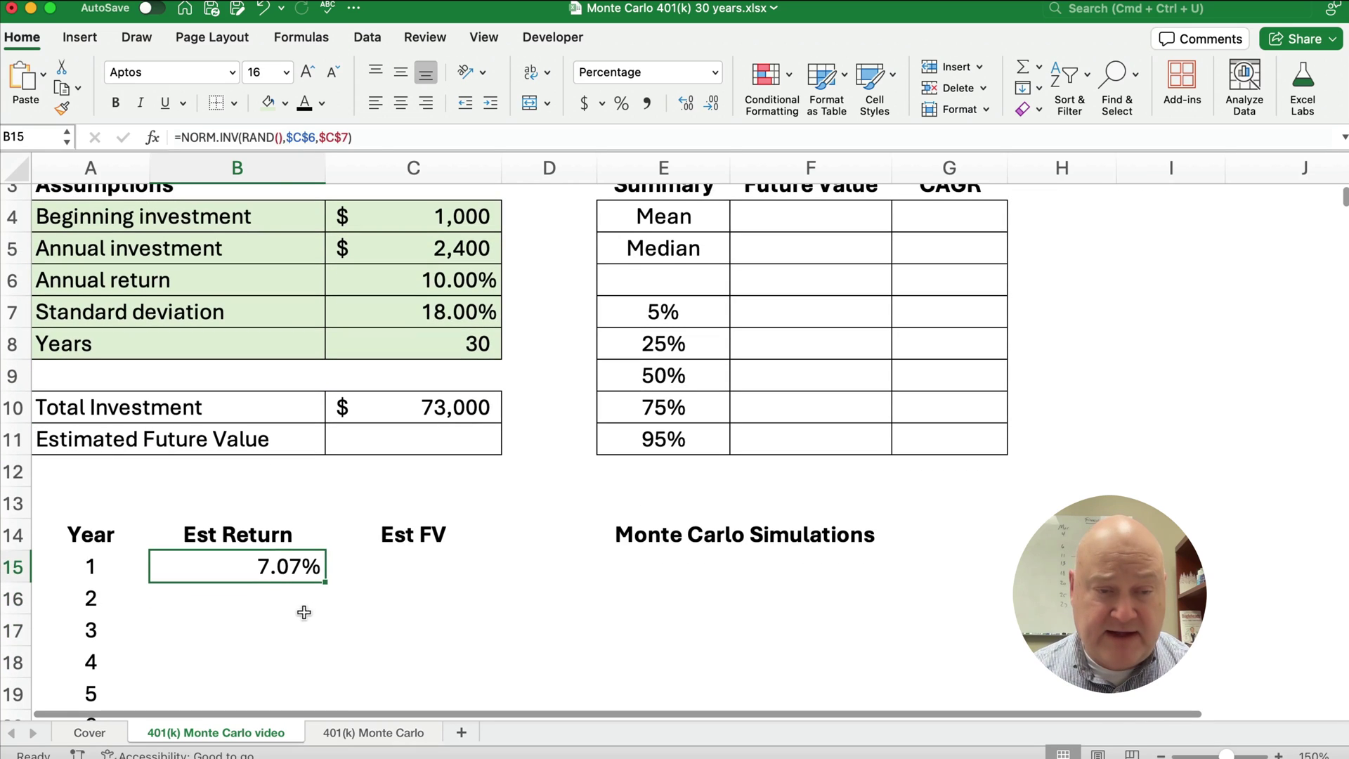
{"action": "left_click", "coordinate": [281, 604]}
{"action": "left_click", "coordinate": [392, 565]}
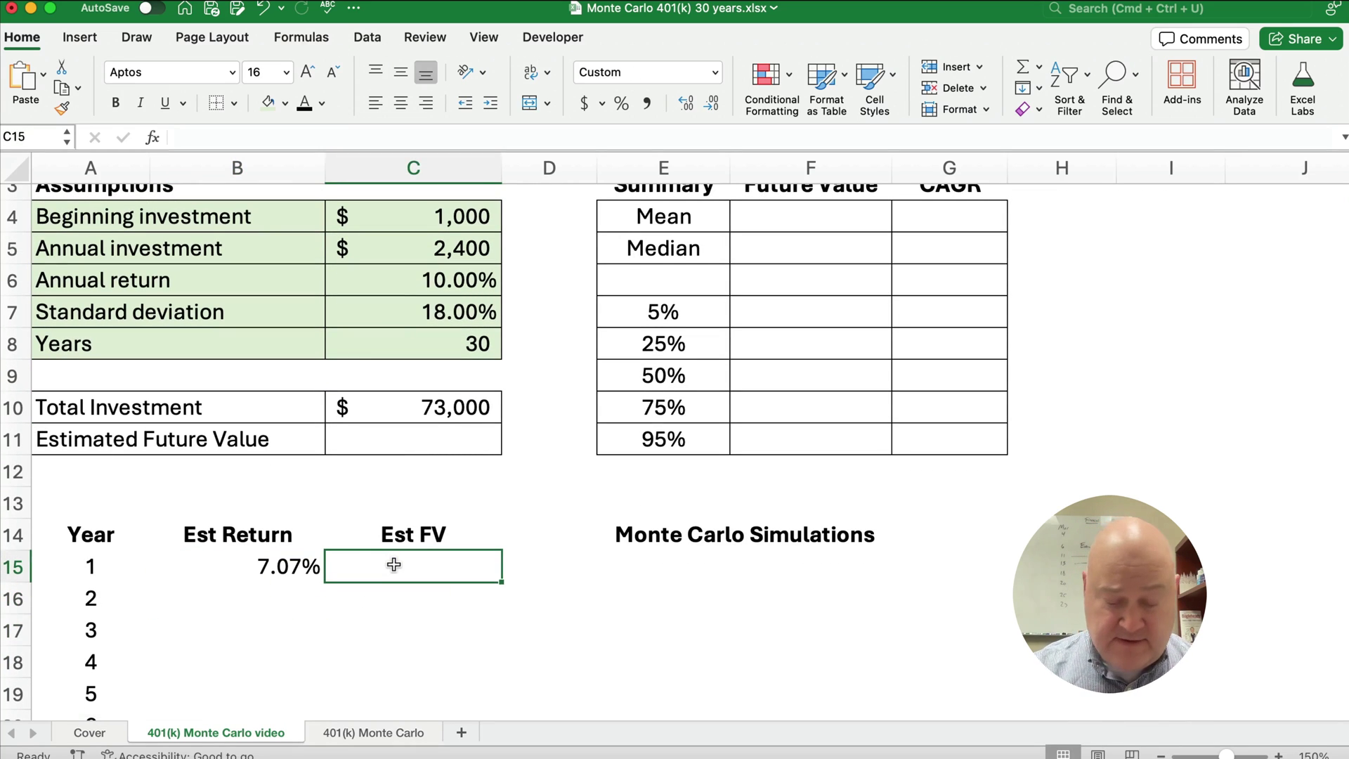
{"action": "type", "text": "hello"}
{"action": "key", "text": "Return"}
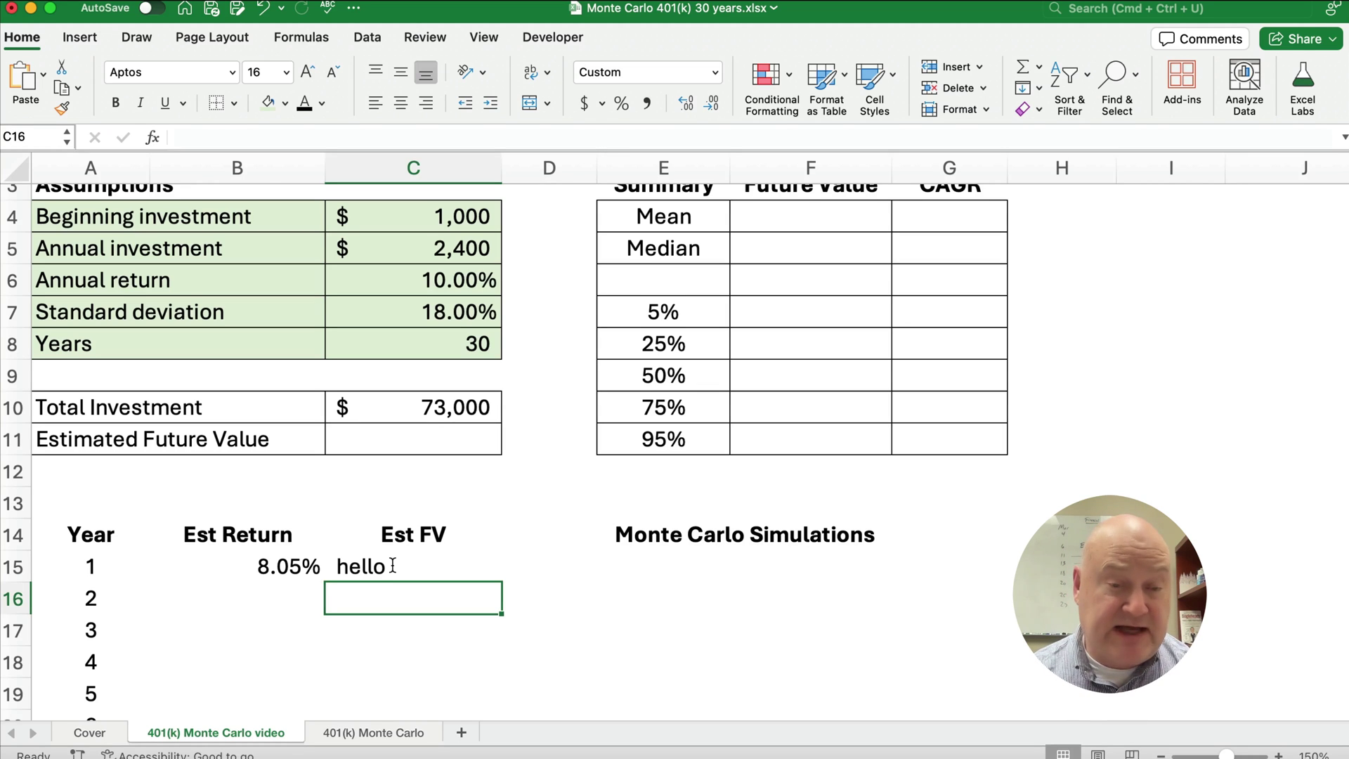
{"action": "left_click", "coordinate": [393, 566]}
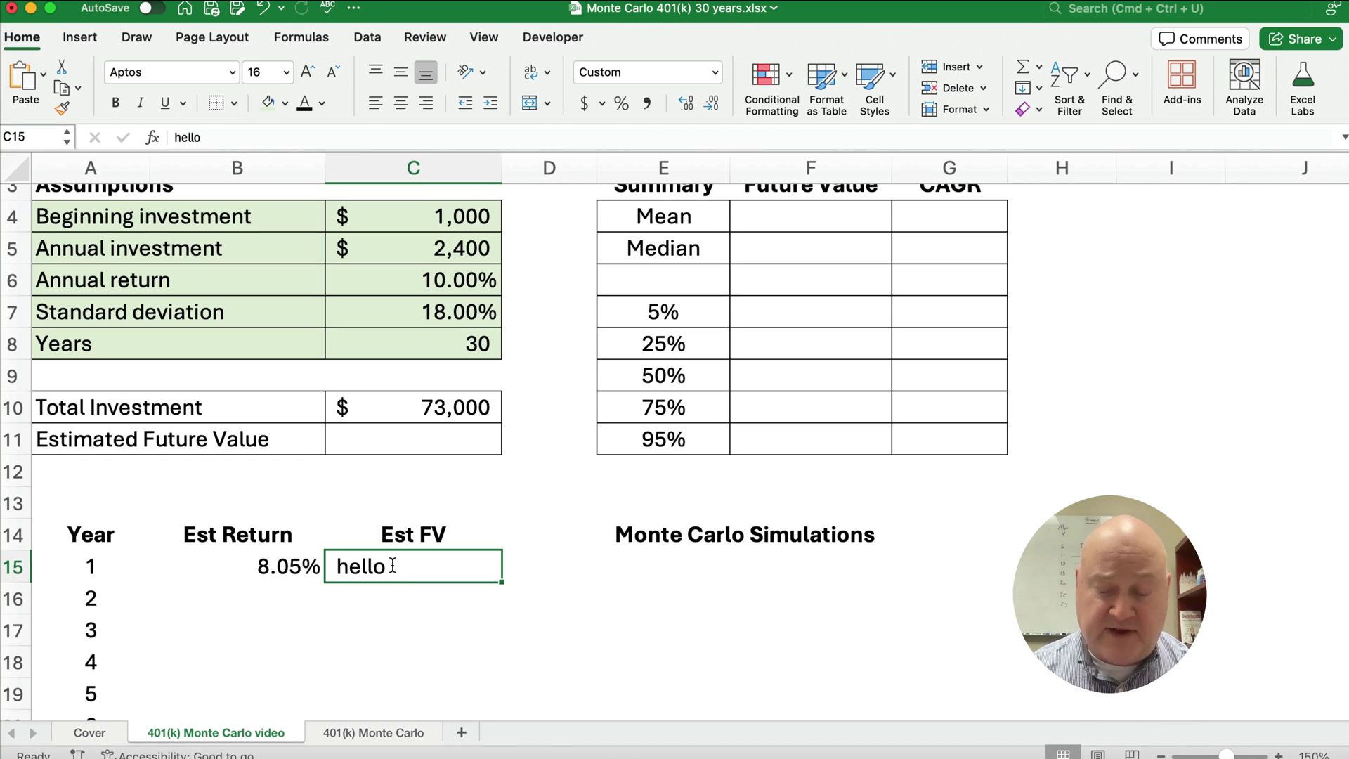
{"action": "key", "text": "Delete"}
Copy the NORM.INV formula from B15 down the Est Return column through year 30 and check the column's end.
{"action": "left_click", "coordinate": [247, 560]}
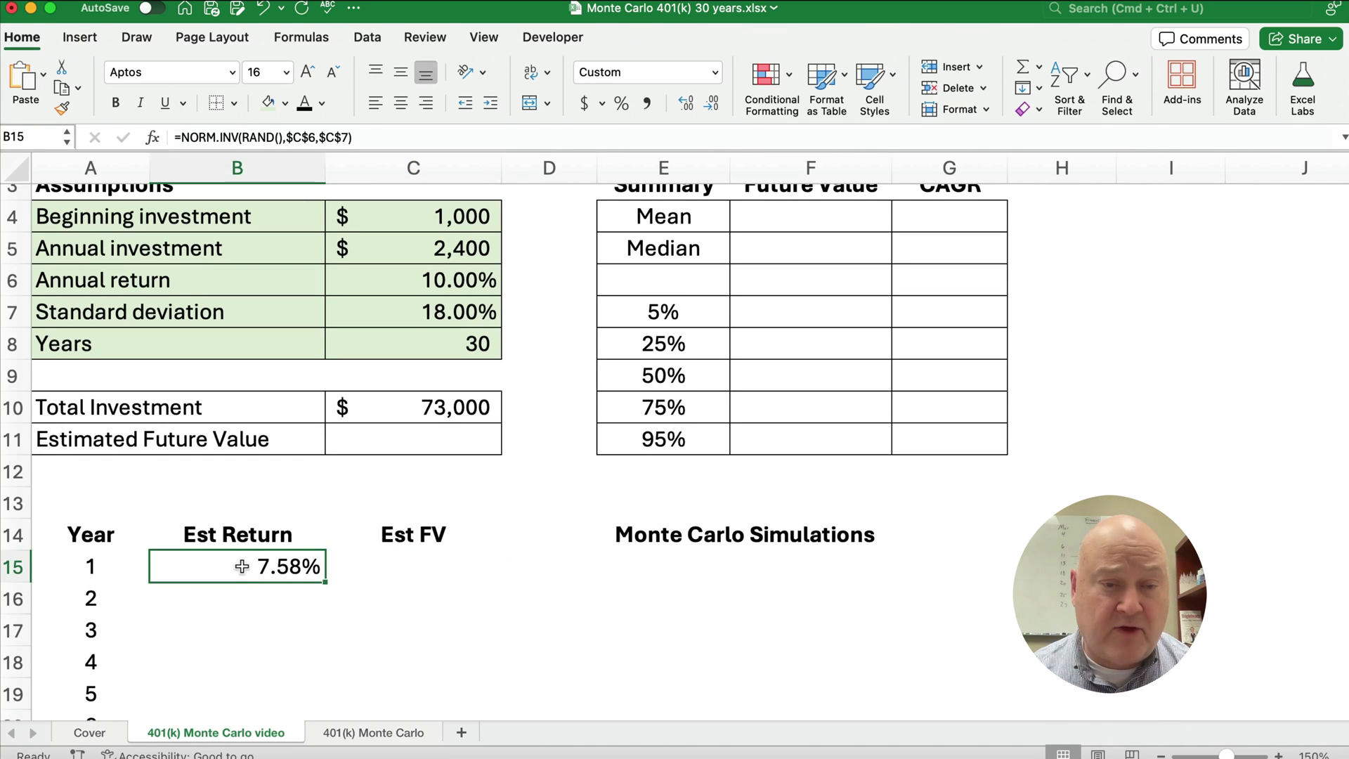
{"action": "double_click", "coordinate": [329, 586]}
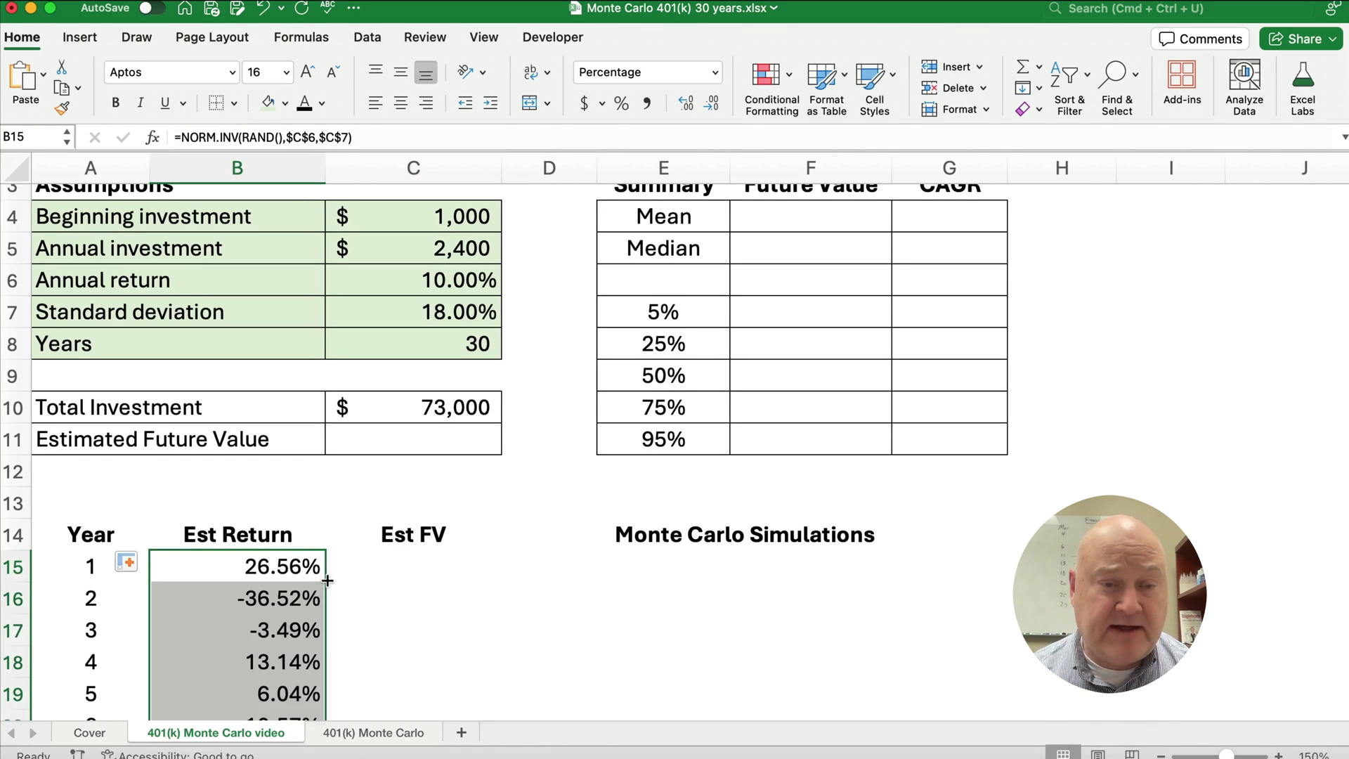
{"action": "left_click", "coordinate": [279, 610]}
{"action": "key", "text": "super+Down"}
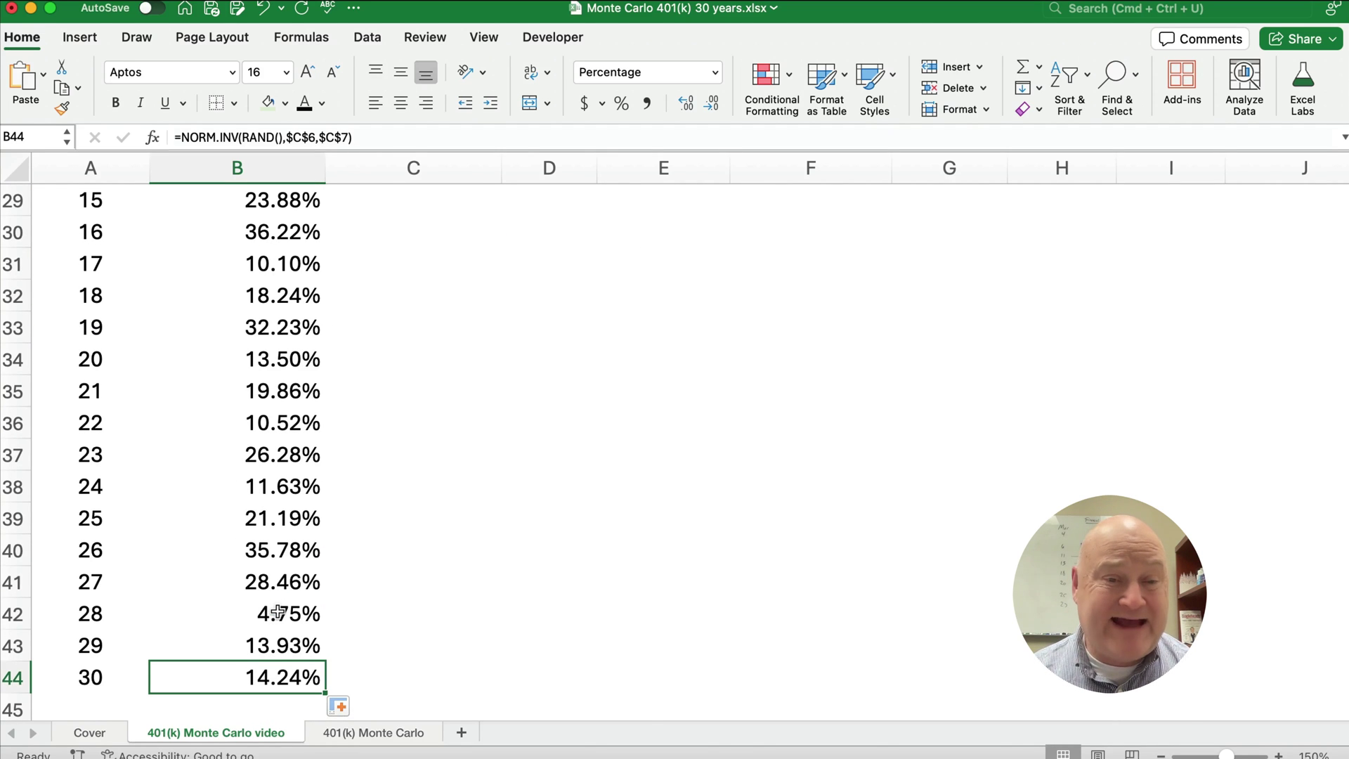
{"action": "key", "text": "super+Up"}
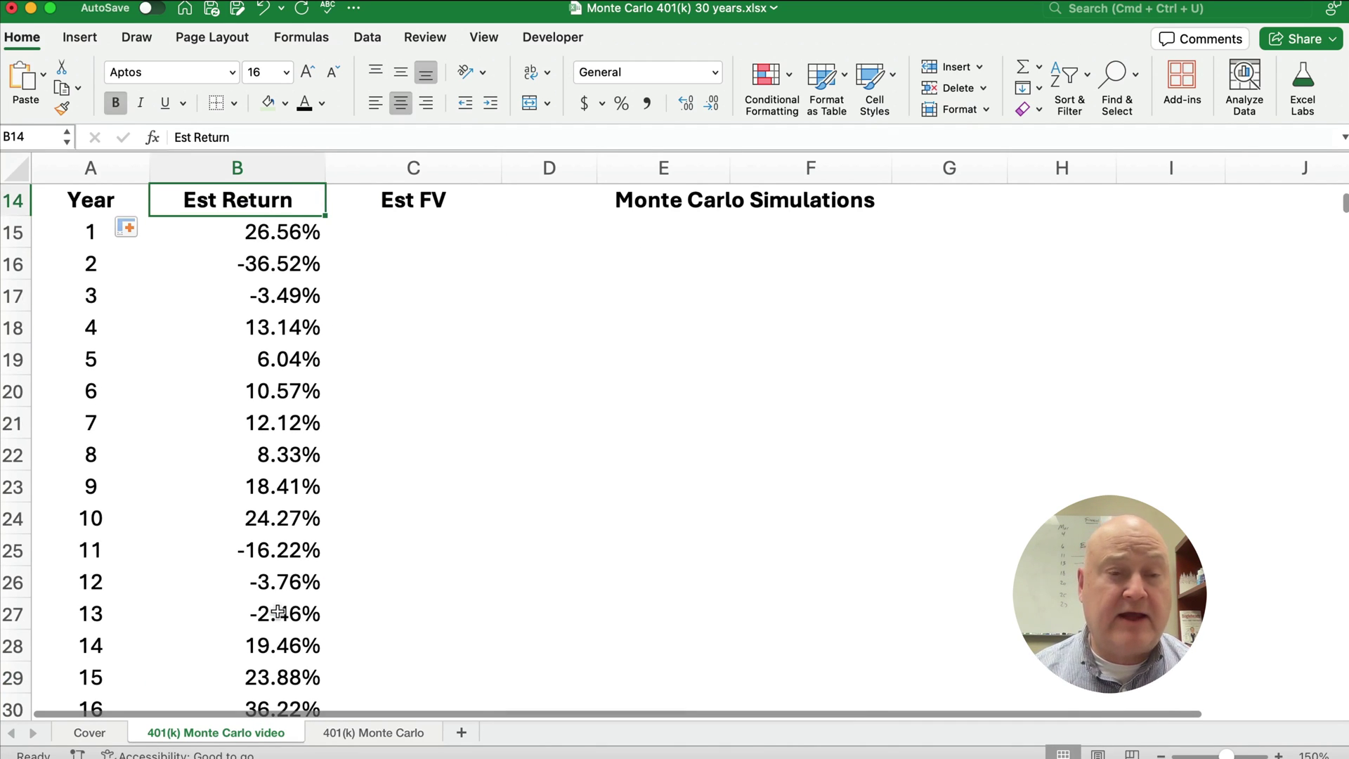
Examine the annual return and standard deviation assumptions that drive the estimated returns.
{"action": "key", "text": "Up"}
{"action": "key", "text": "Up"}
{"action": "key", "text": "Up"}
{"action": "key", "text": "Up"}
{"action": "key", "text": "Up"}
{"action": "key", "text": "Up"}
{"action": "key", "text": "Up"}
{"action": "key", "text": "Up"}
{"action": "key", "text": "Up"}
{"action": "key", "text": "Up"}
{"action": "key", "text": "Up"}
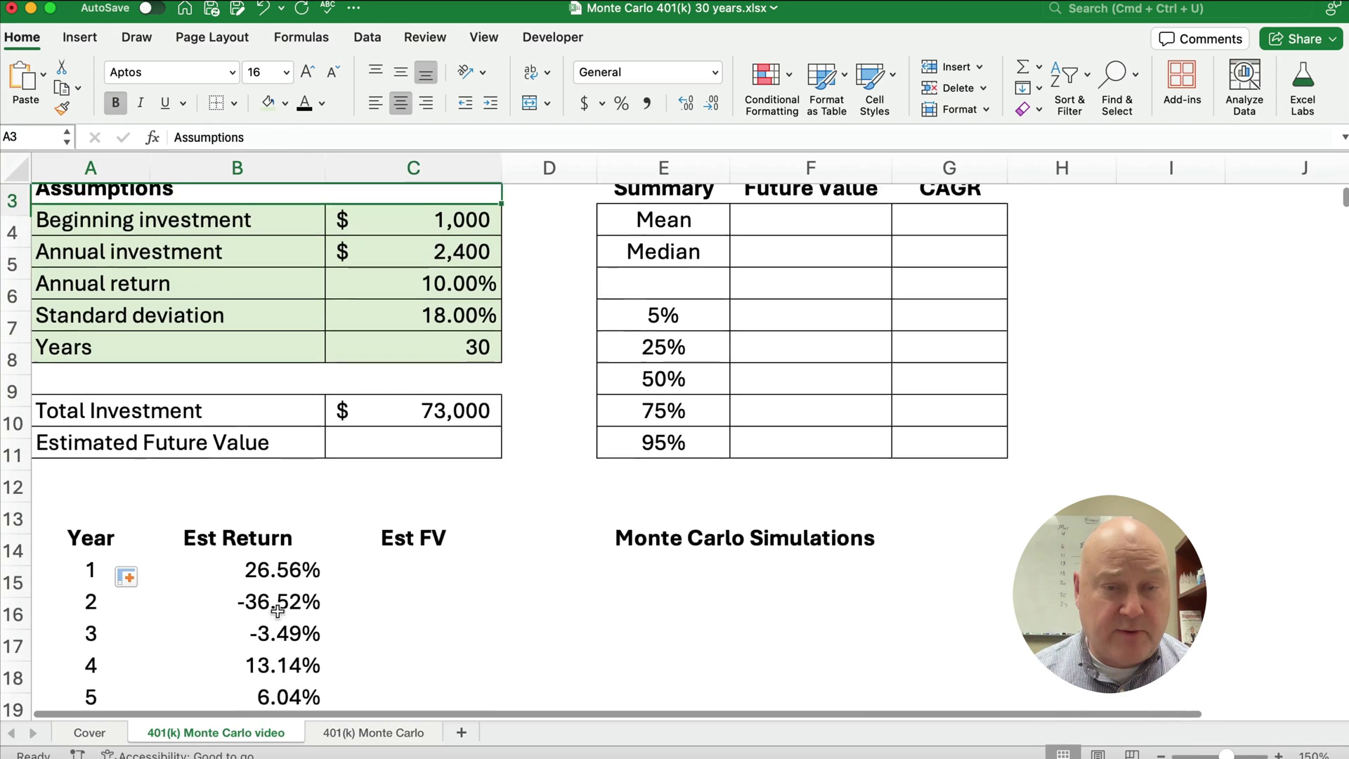
{"action": "key", "text": "Up"}
{"action": "key", "text": "Right"}
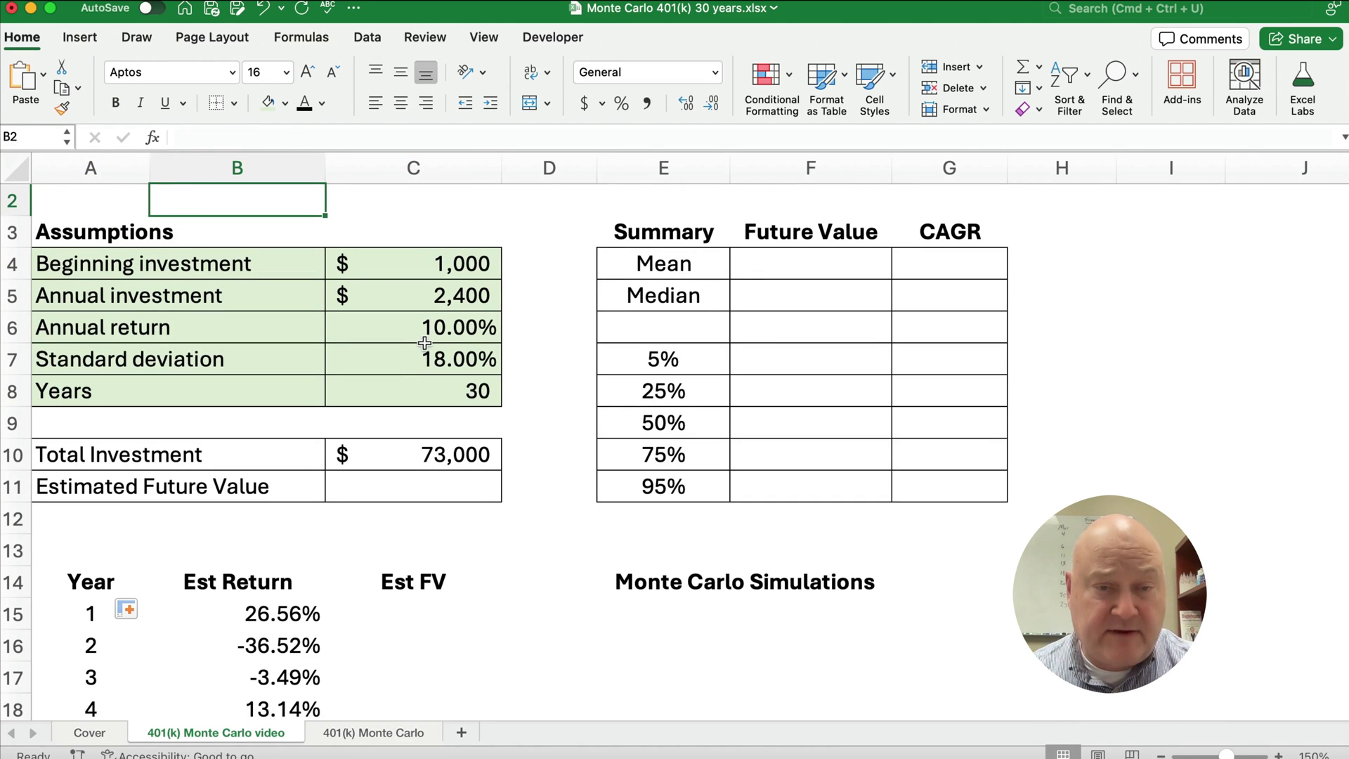
{"action": "left_click", "coordinate": [424, 342]}
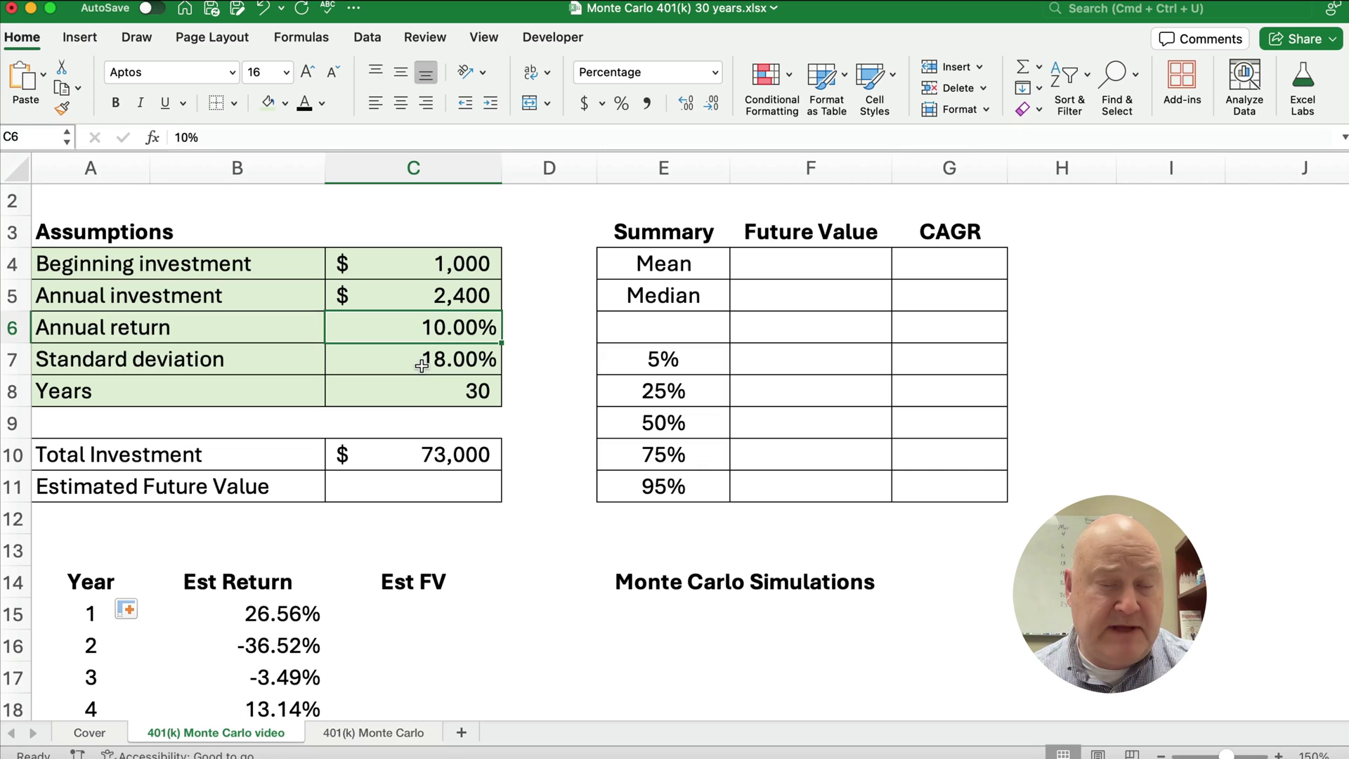
Enter the year 1 Est FV formula in C15 as =C4*(1+B15), growing the beginning investment by that year's return.
{"action": "left_click", "coordinate": [421, 366]}
{"action": "scroll", "coordinate": [440, 666], "scroll_direction": "down", "scroll_amount": 4}
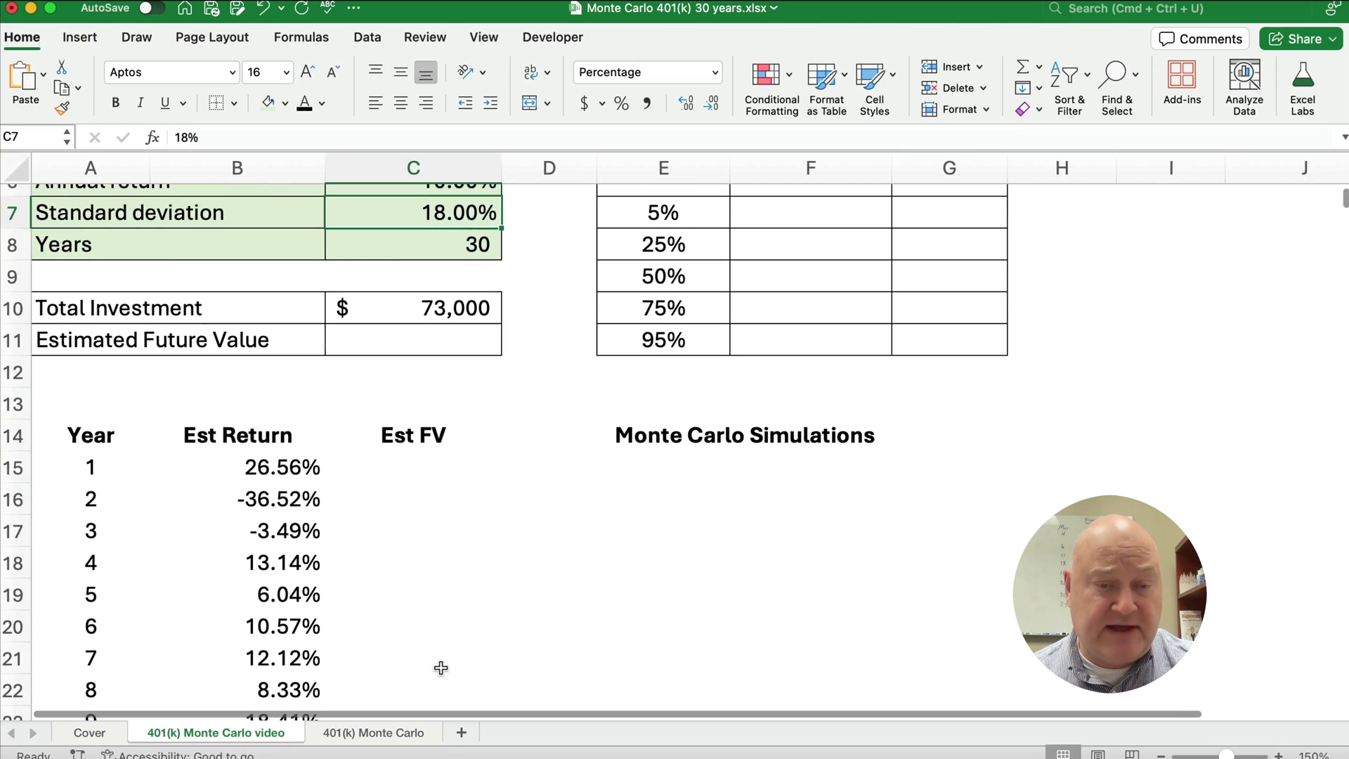
{"action": "left_click", "coordinate": [402, 466]}
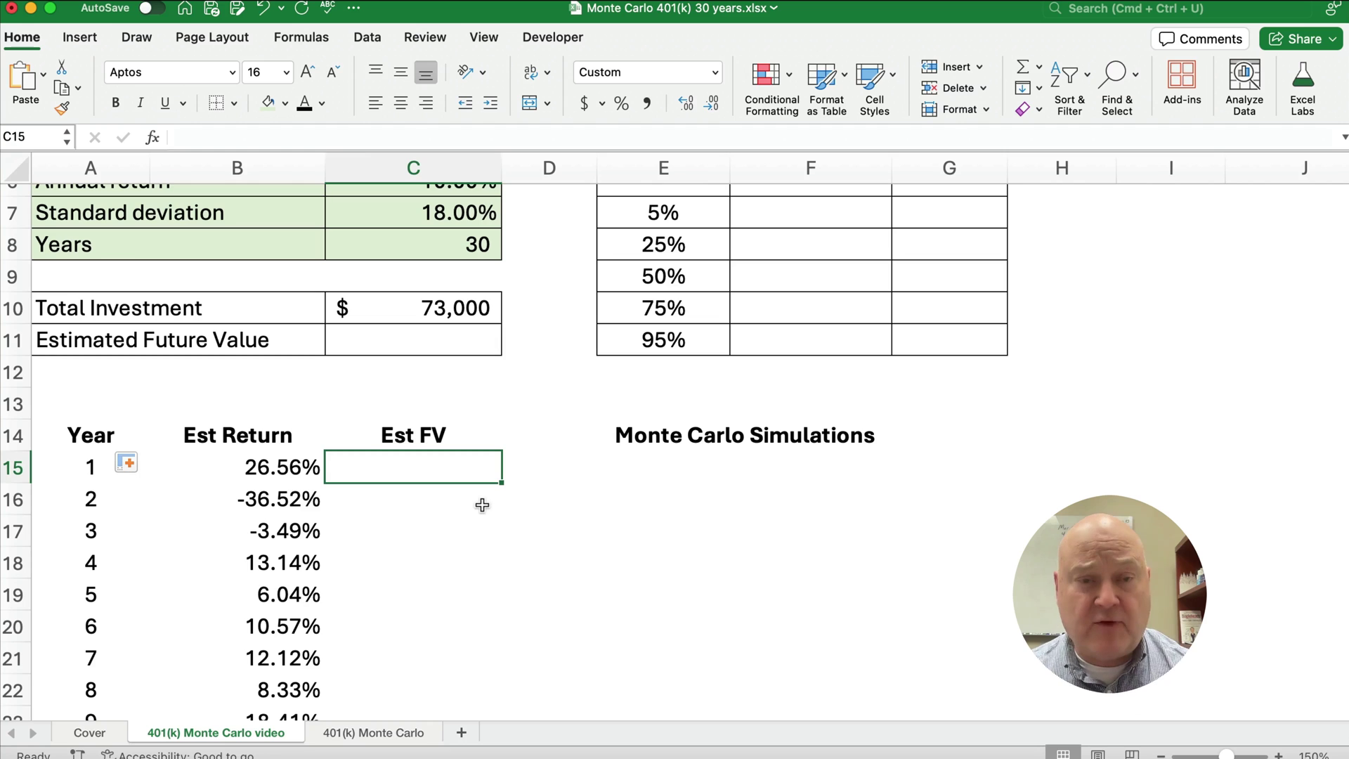
{"action": "scroll", "coordinate": [506, 464], "scroll_direction": "up", "scroll_amount": 4}
{"action": "left_click", "coordinate": [460, 269]}
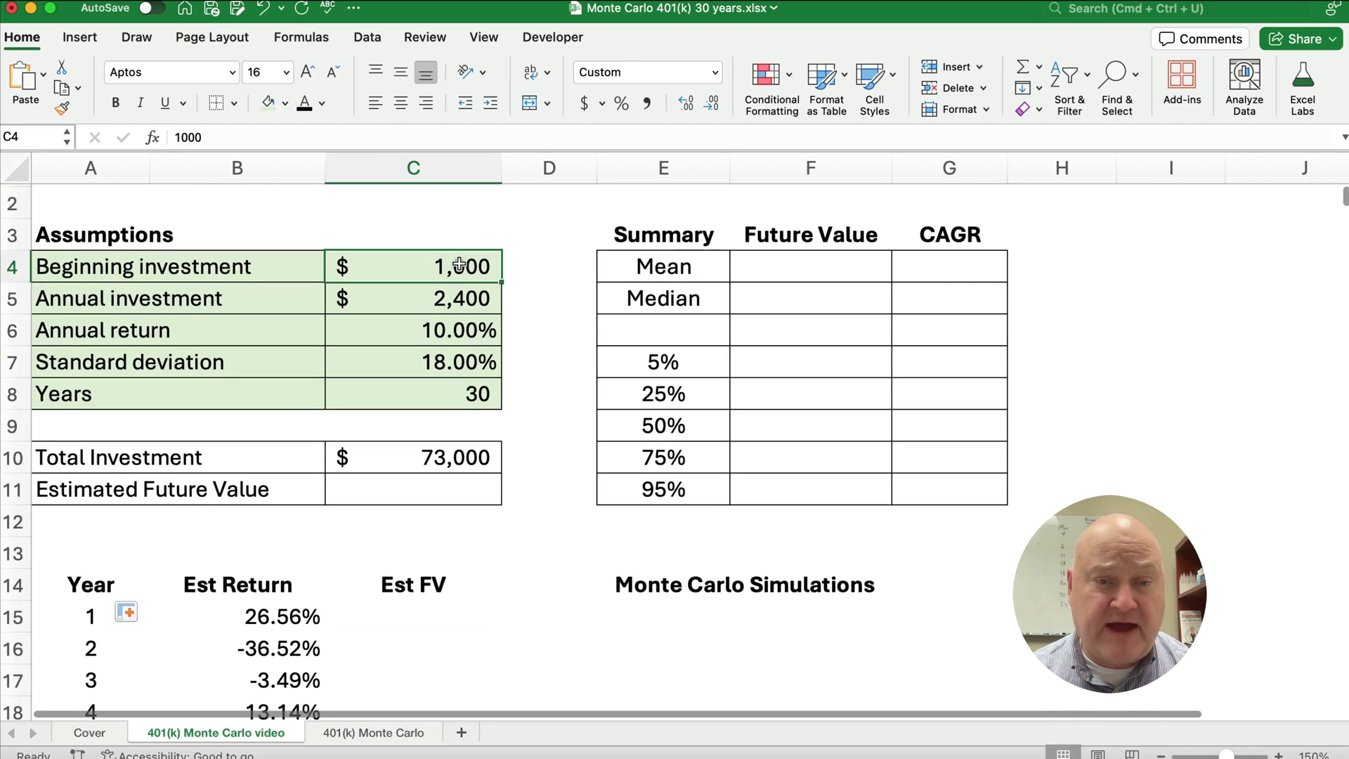
{"action": "left_click", "coordinate": [457, 302]}
{"action": "left_click", "coordinate": [416, 612]}
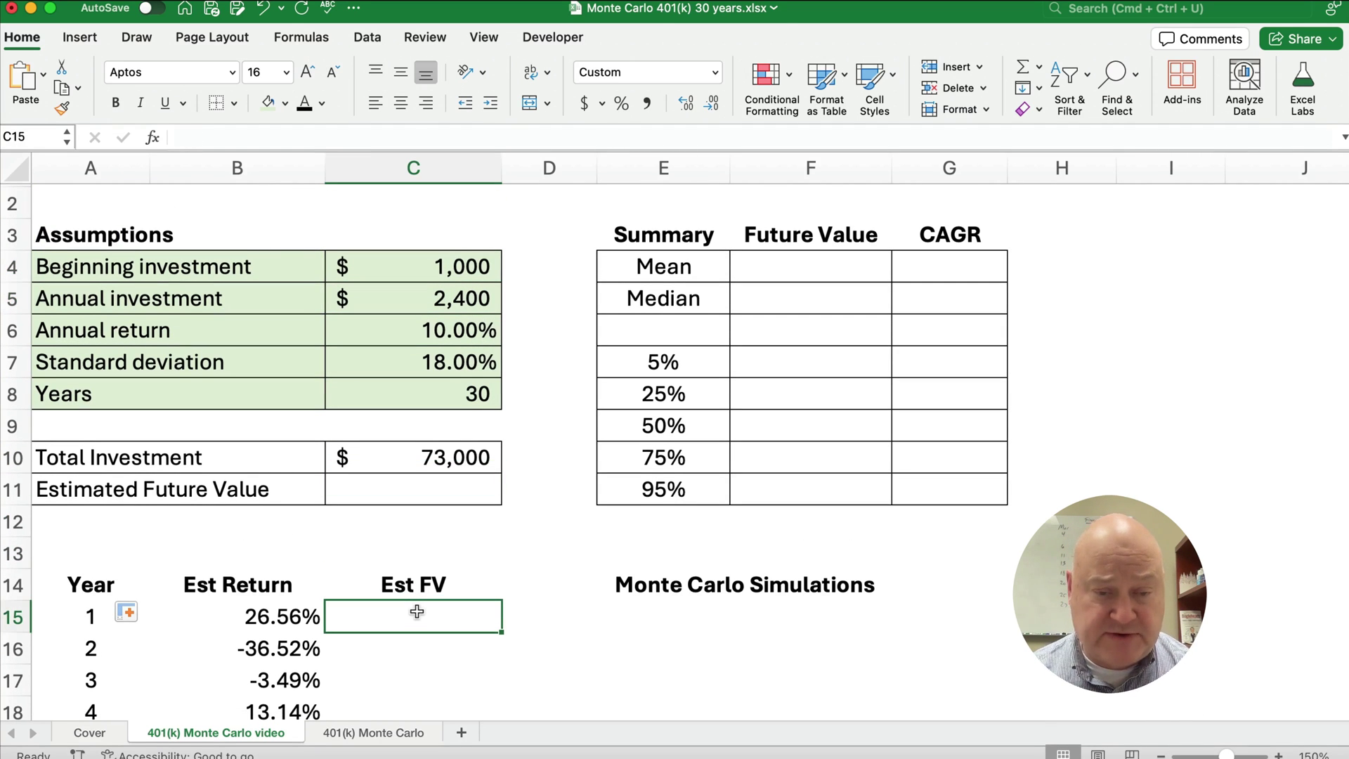
{"action": "type", "text": "="}
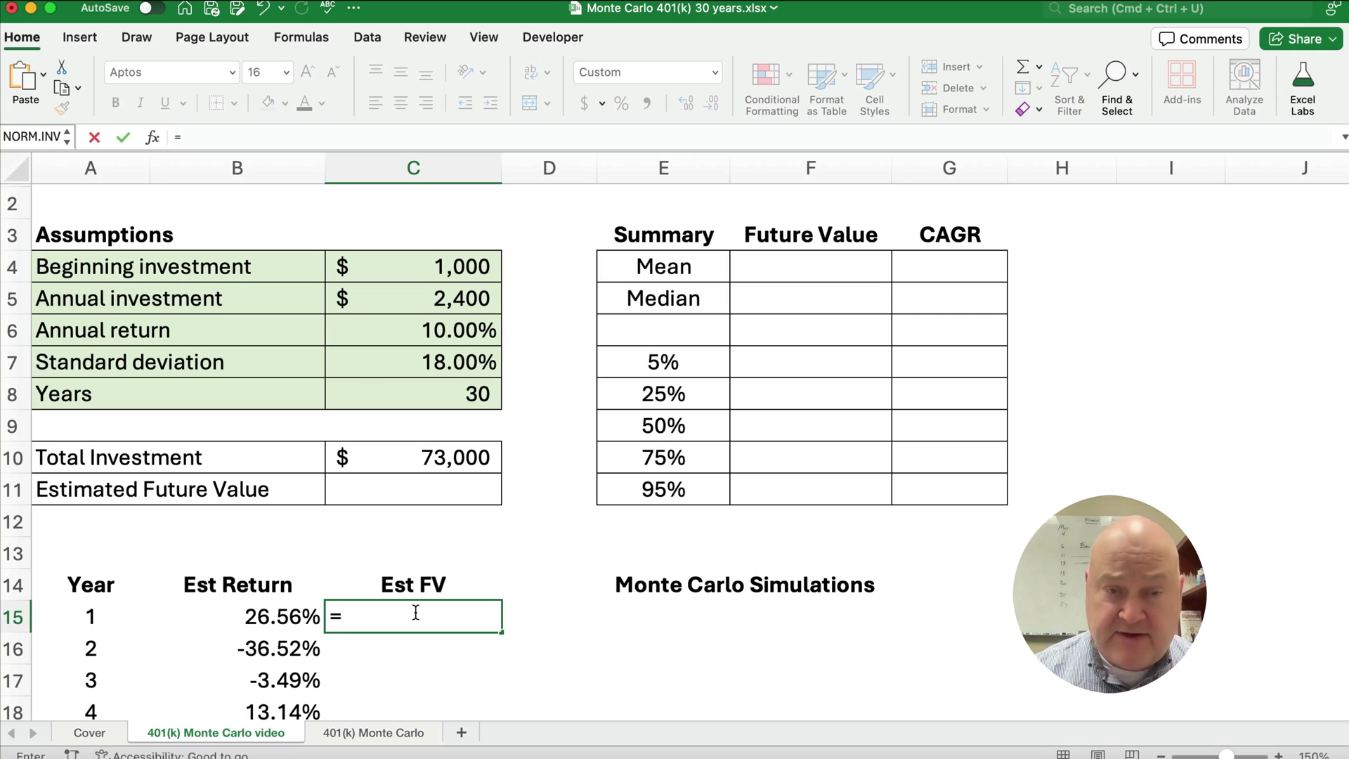
{"action": "left_click", "coordinate": [437, 264]}
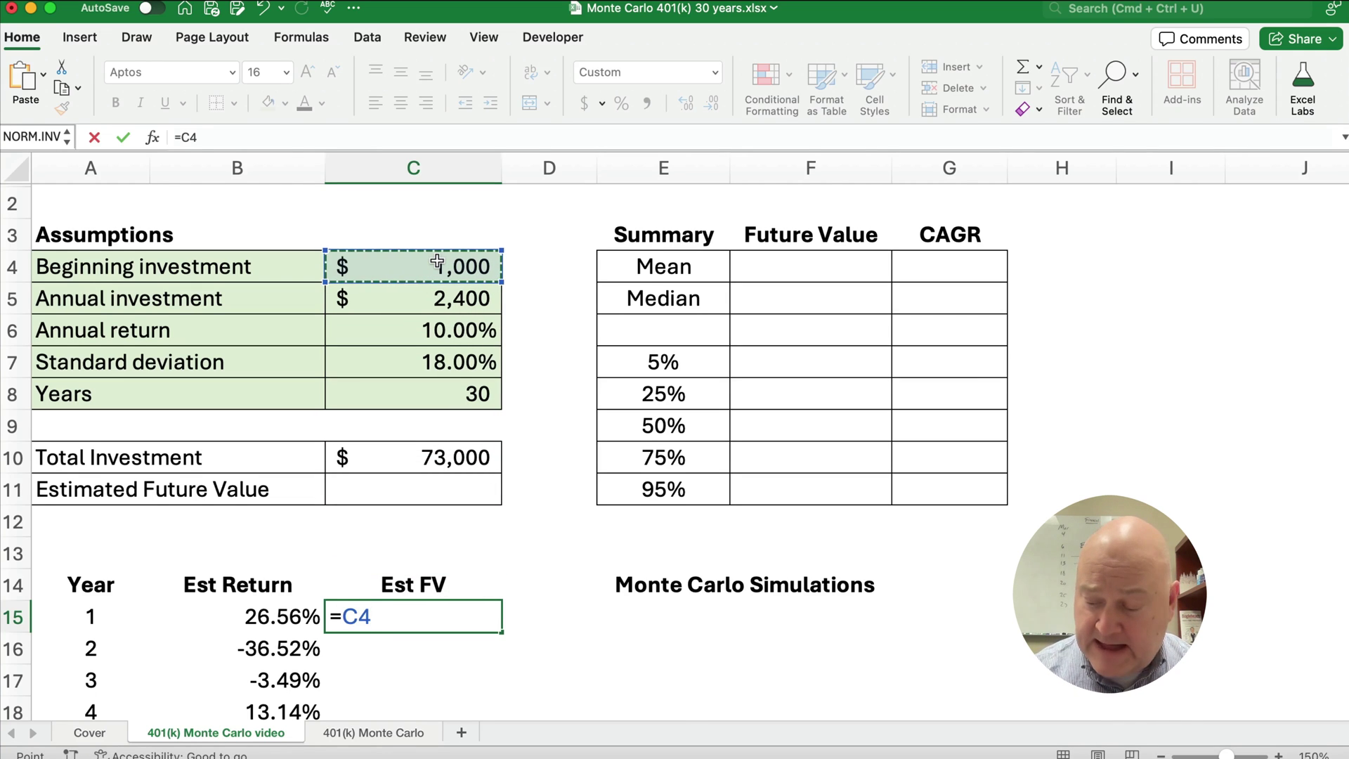
{"action": "type", "text": "*(1+"}
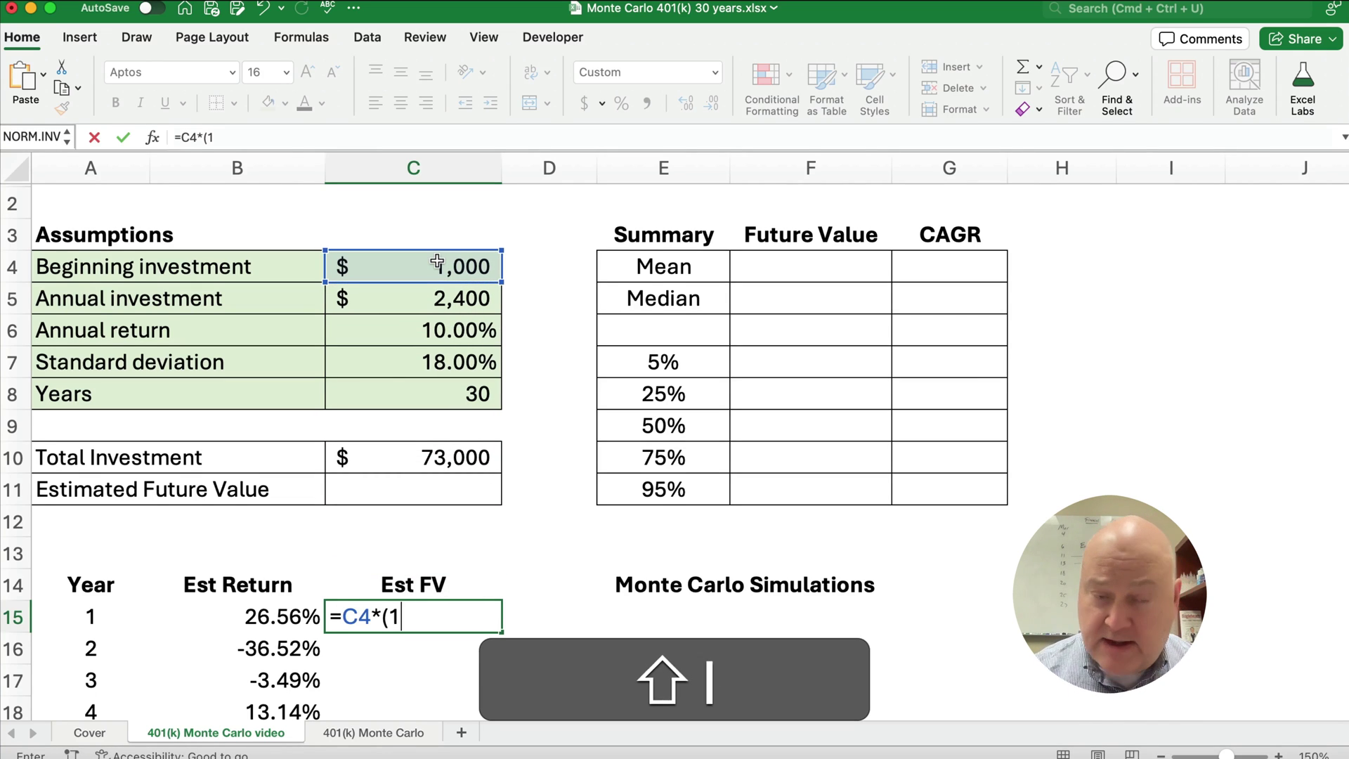
{"action": "left_click", "coordinate": [260, 617]}
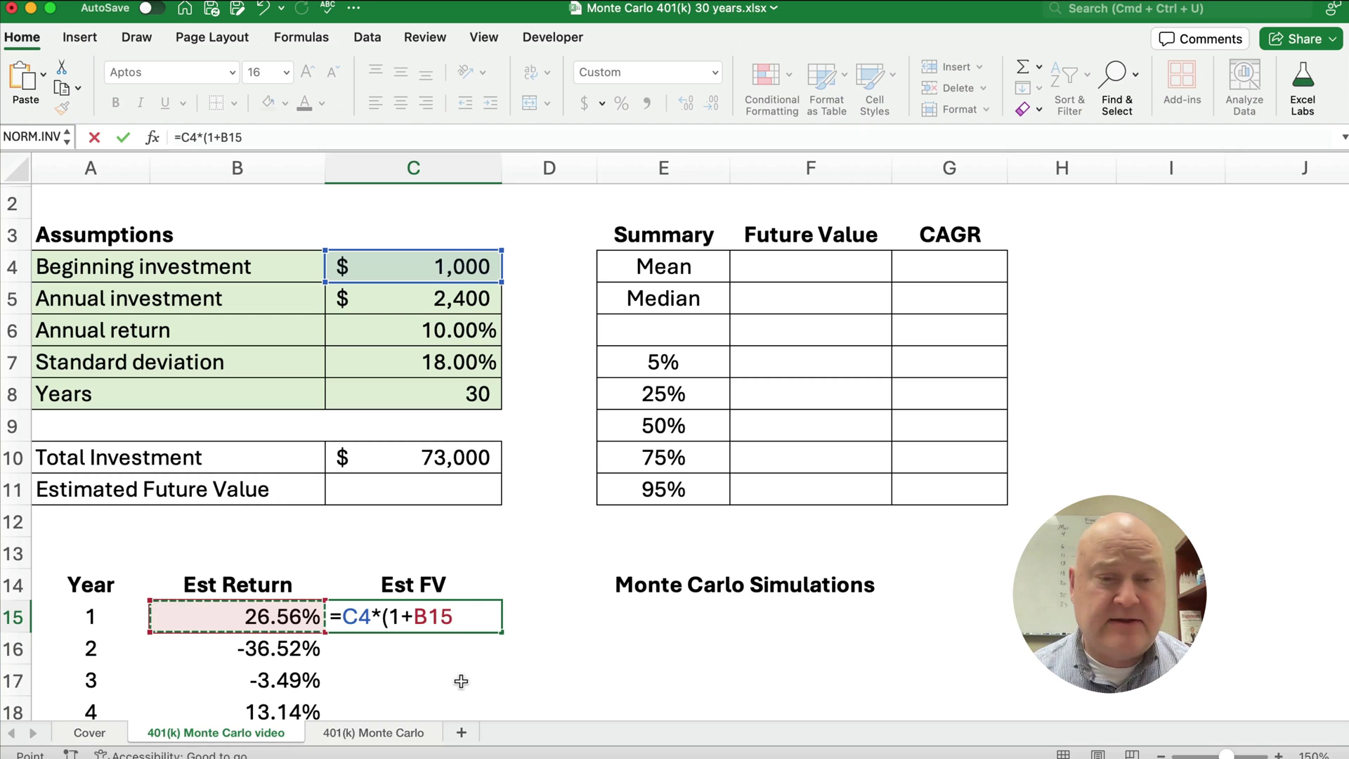
{"action": "type", "text": ")"}
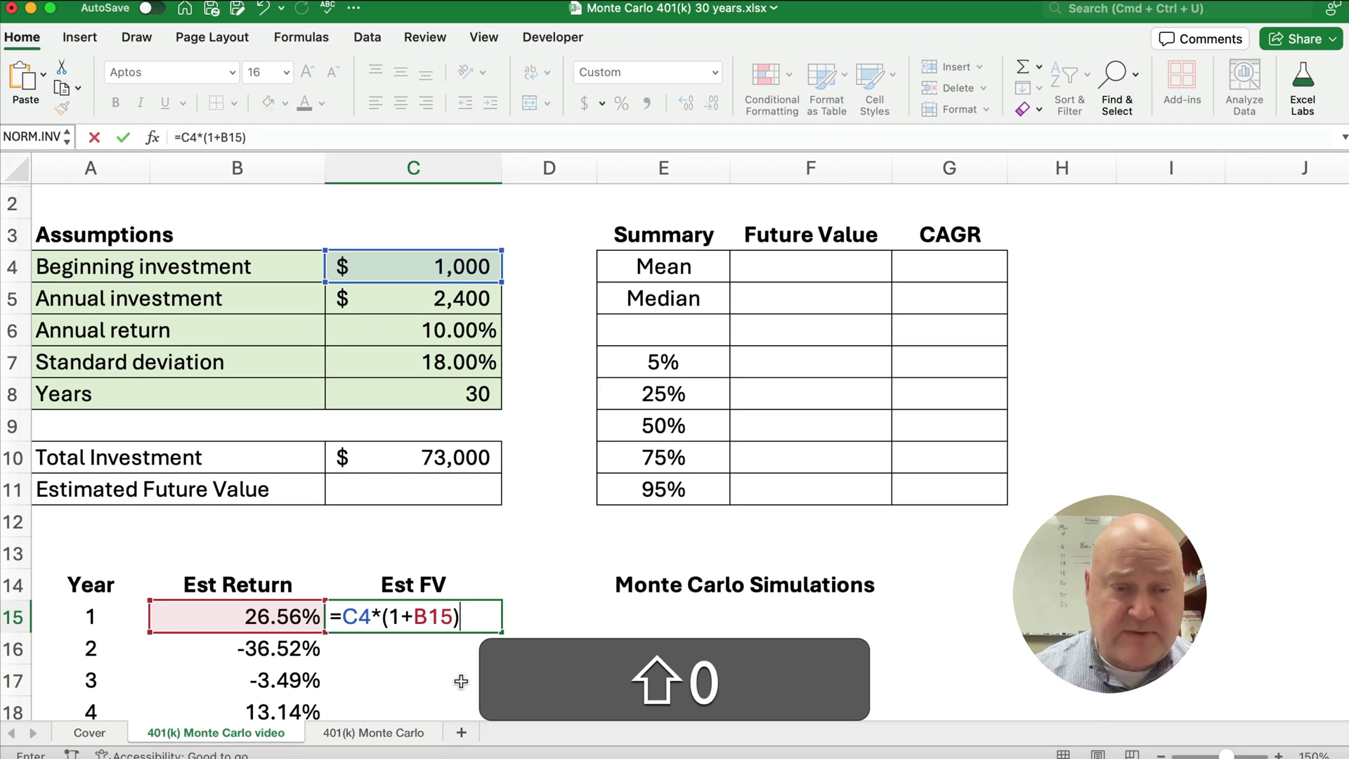
{"action": "key", "text": "Return"}
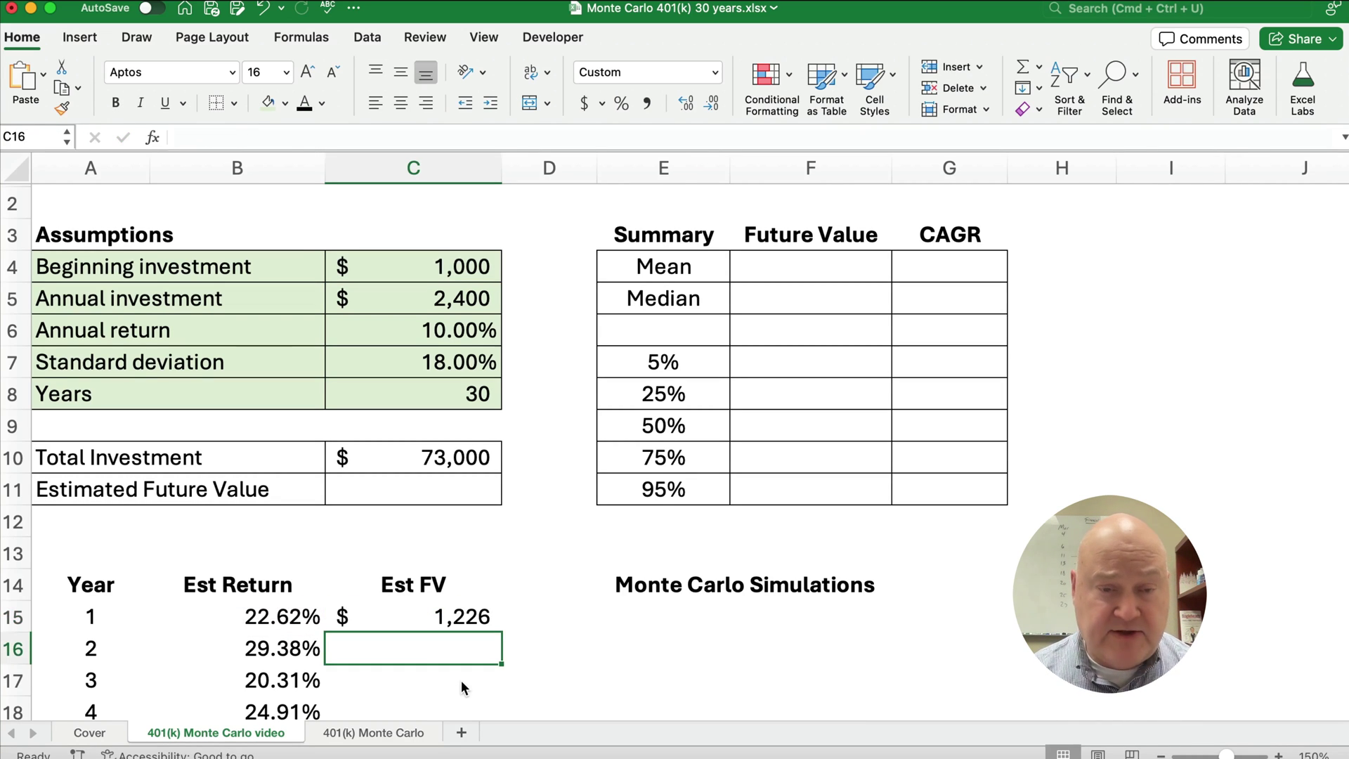
Extend the C15 formula with the annual investment so it reads =C4*(1+B15)+C5.
{"action": "key", "text": "Up"}
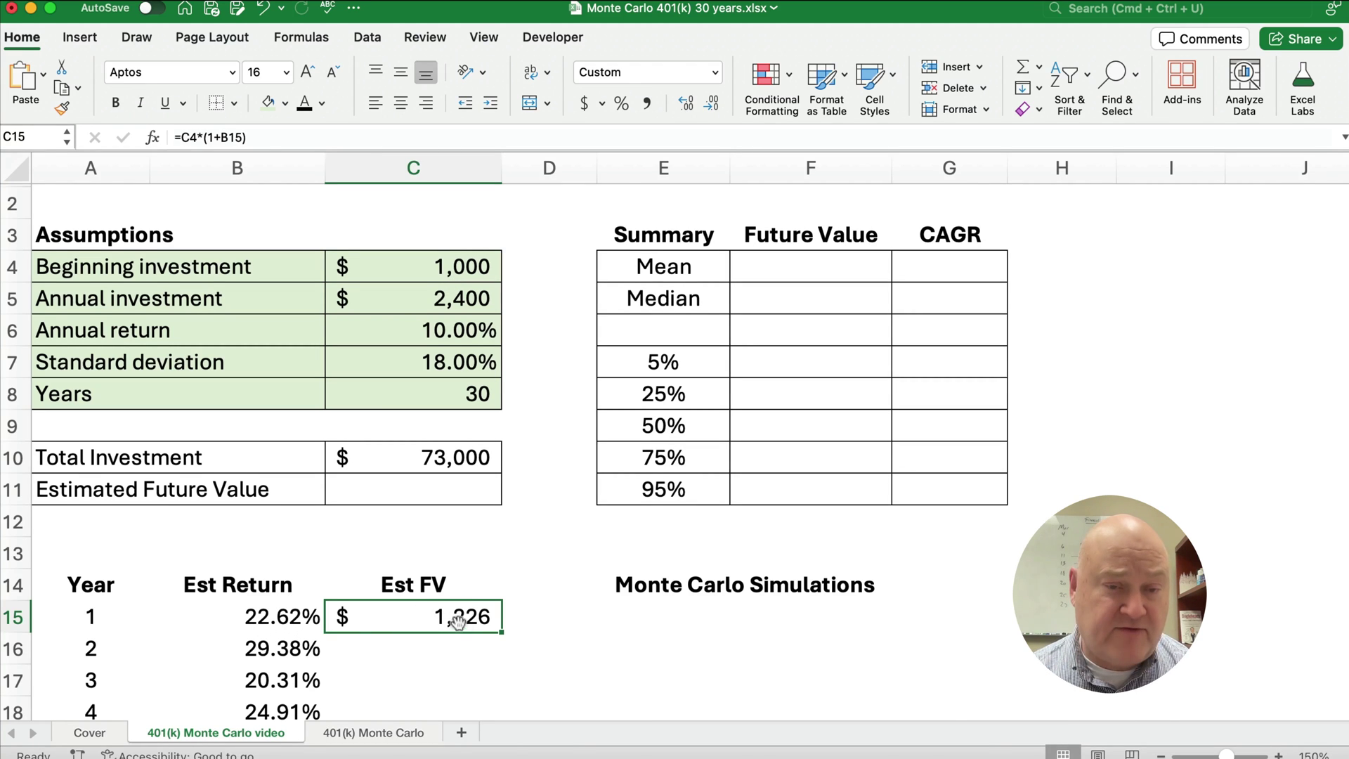
{"action": "left_click", "coordinate": [308, 143]}
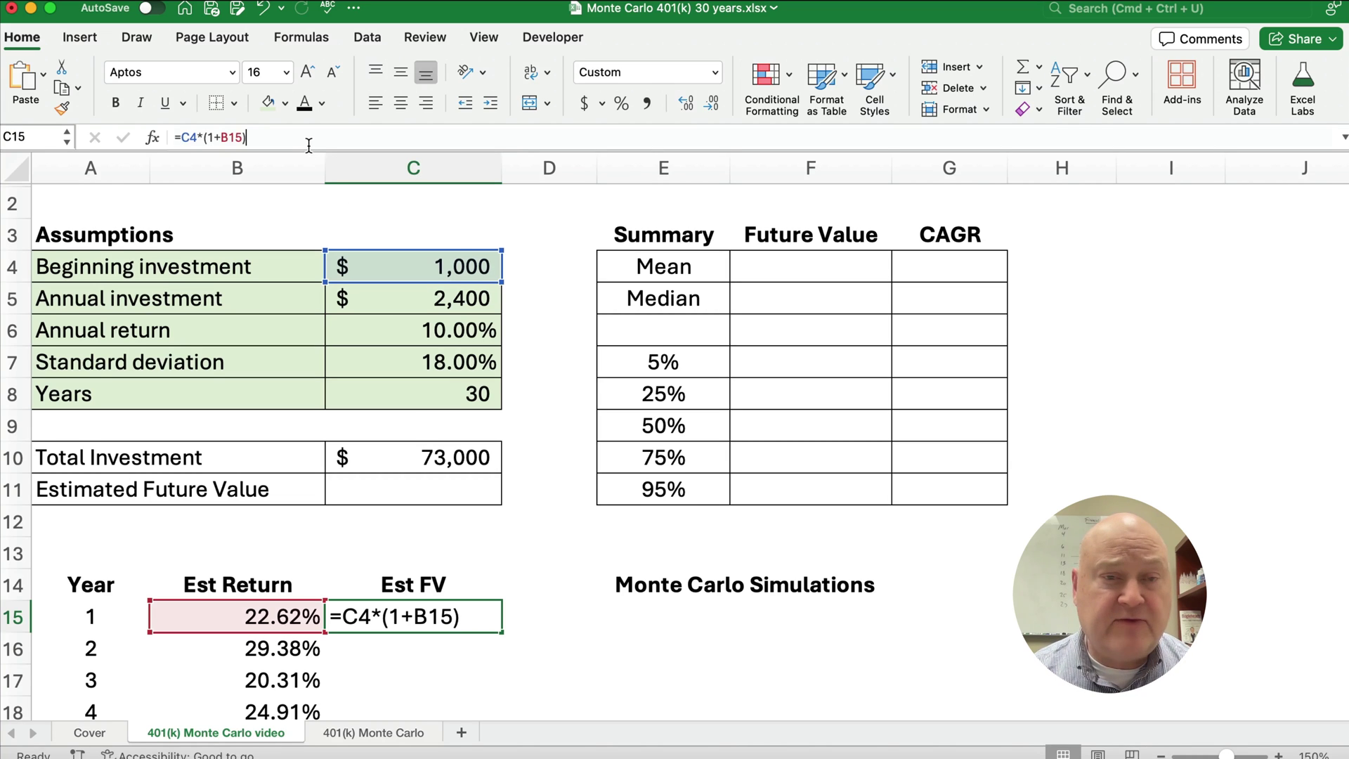
{"action": "type", "text": "+"}
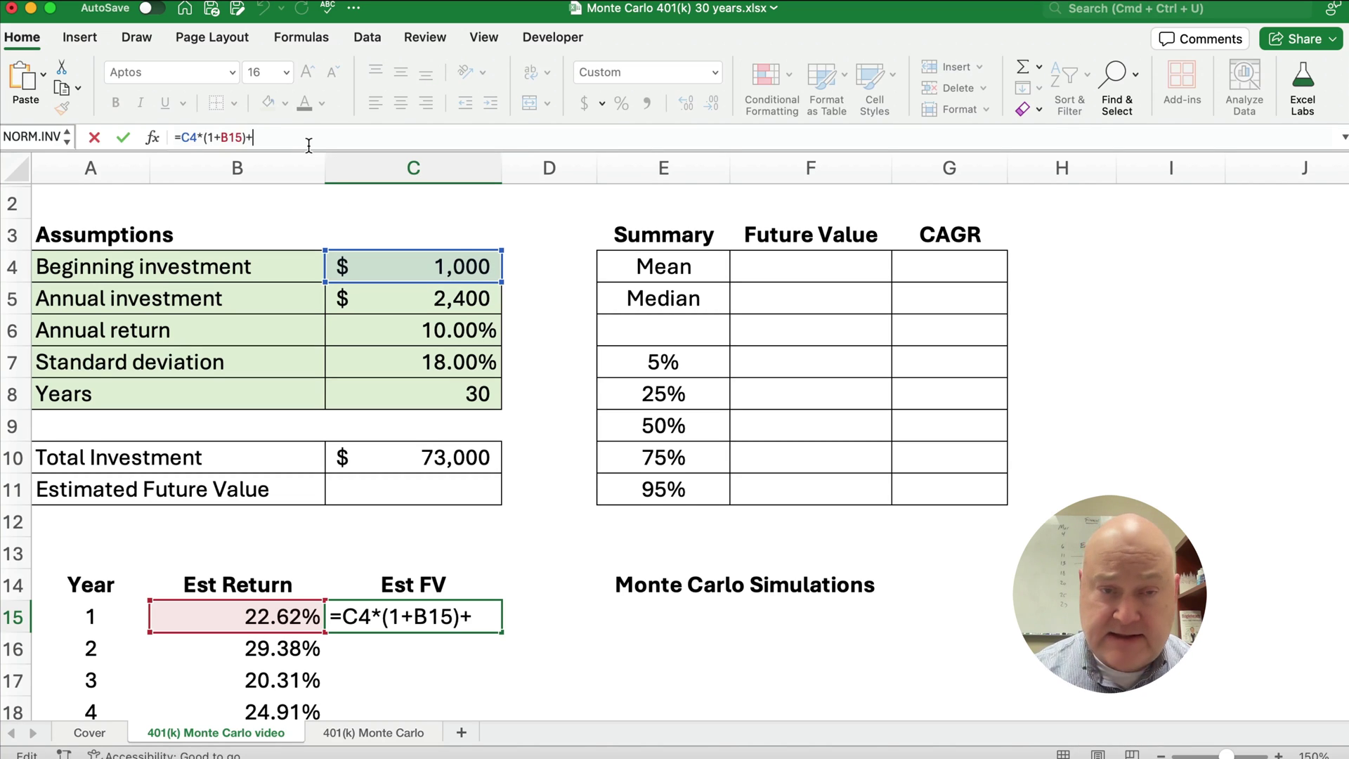
{"action": "left_click", "coordinate": [442, 300]}
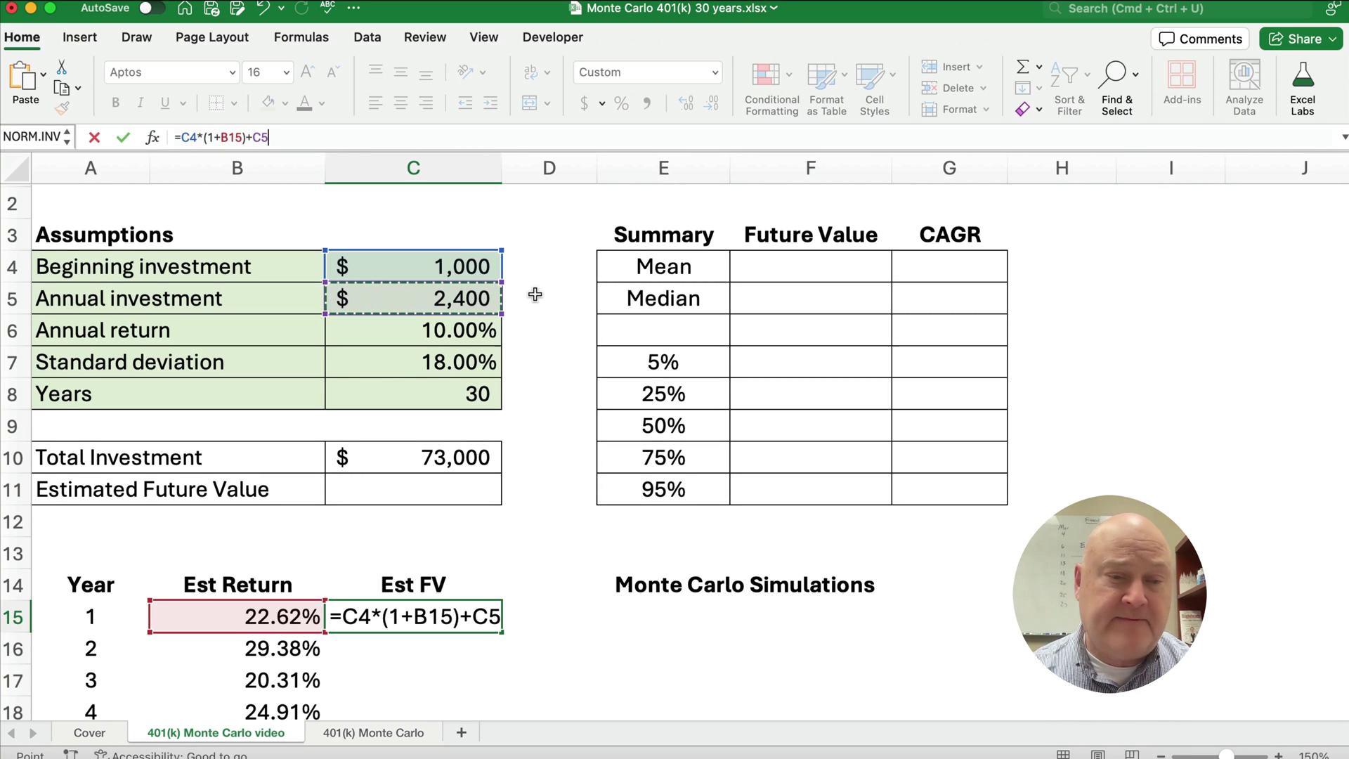
{"action": "key", "text": "Return"}
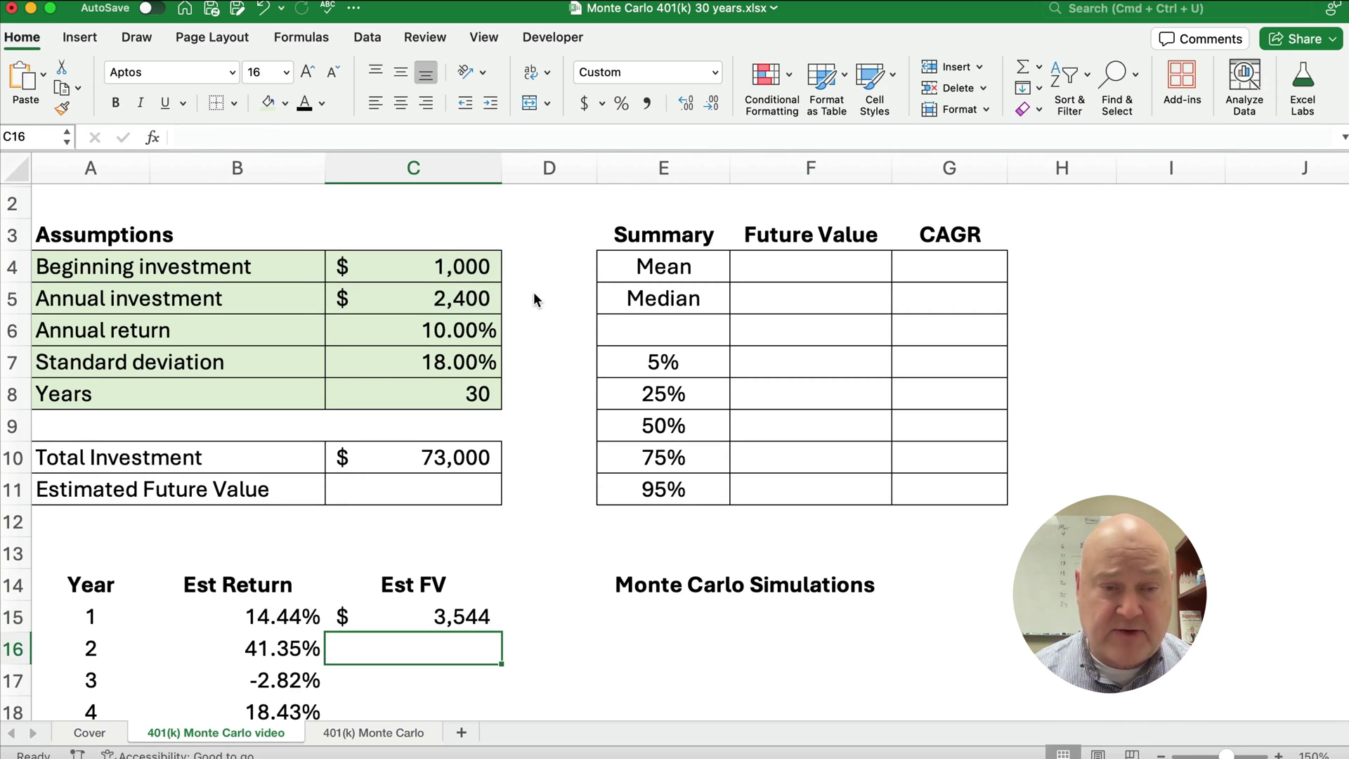
Review the yearly random returns in the Est Return column and the year 1 estimated future value.
{"action": "left_click", "coordinate": [288, 606]}
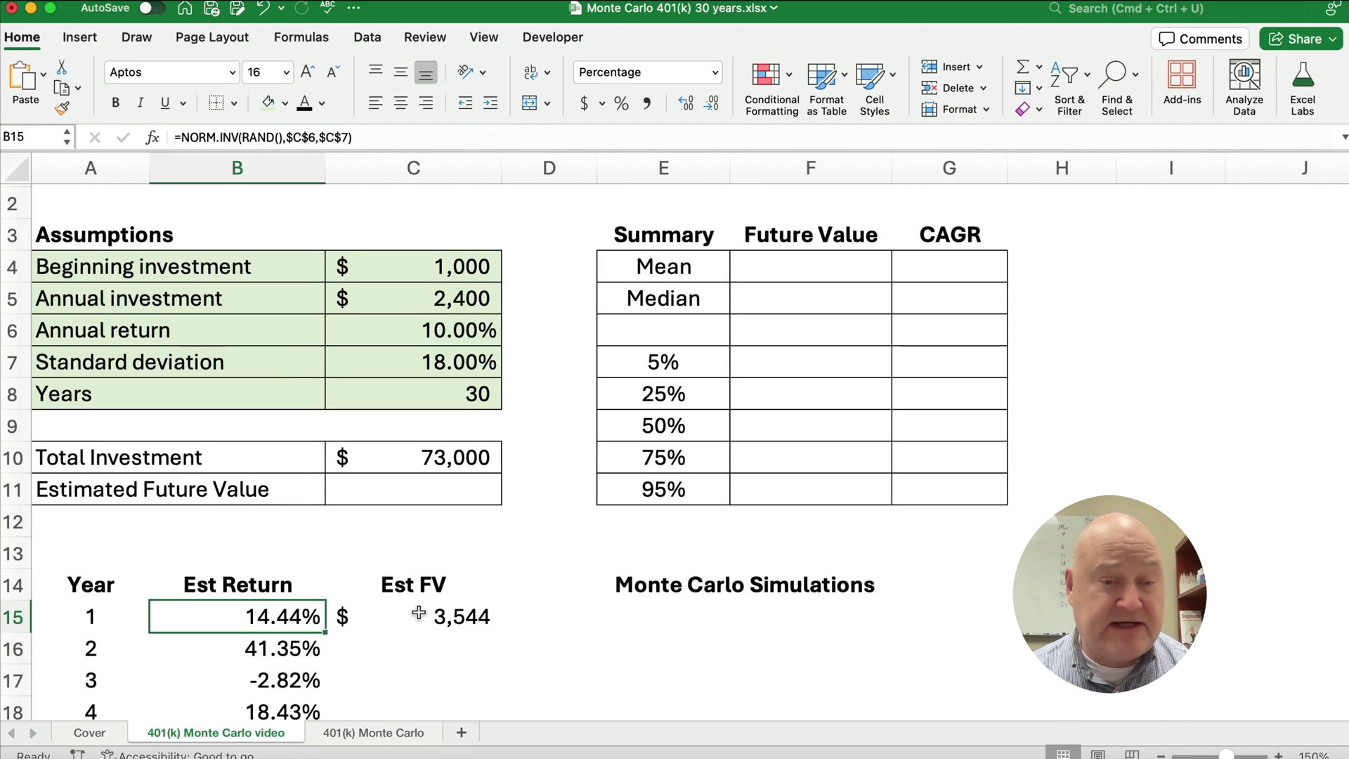
{"action": "scroll", "coordinate": [262, 653], "scroll_direction": "down", "scroll_amount": 5}
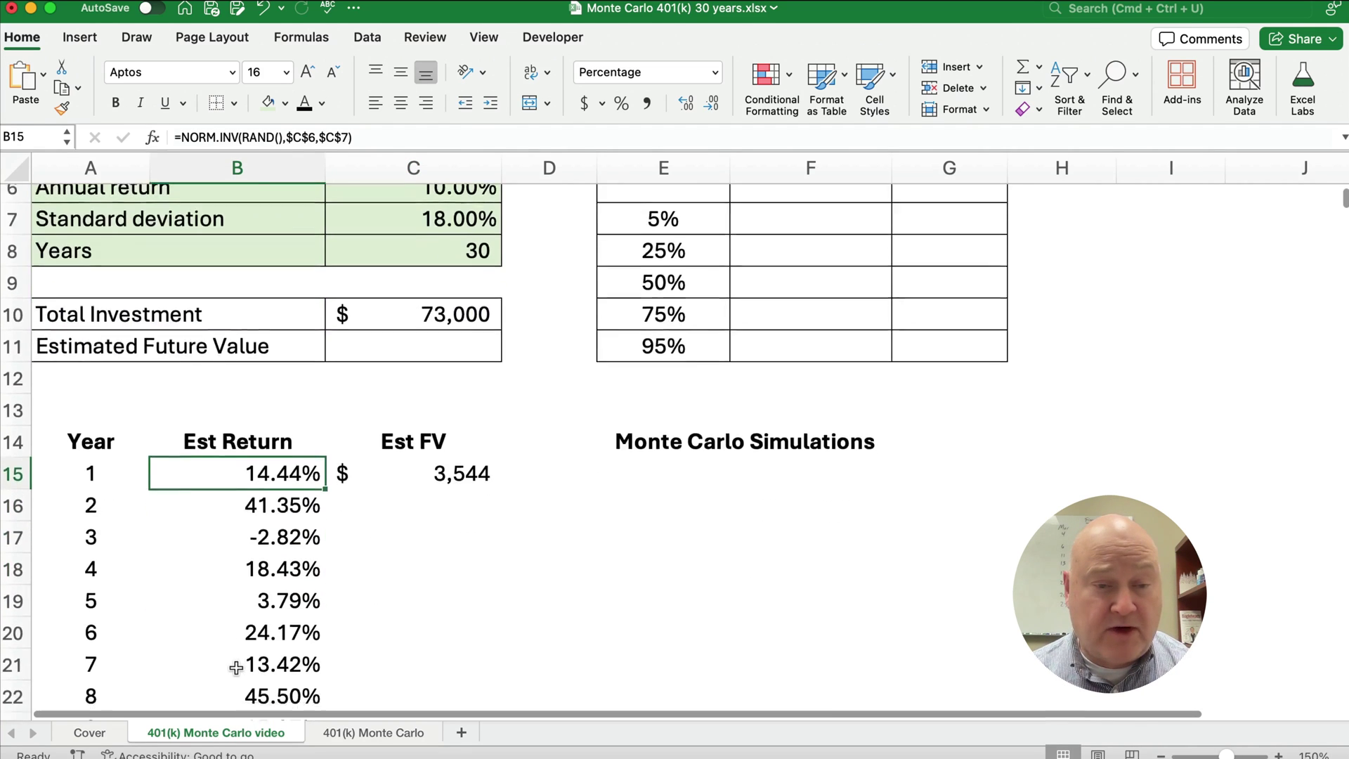
{"action": "scroll", "coordinate": [259, 661], "scroll_direction": "down", "scroll_amount": 2}
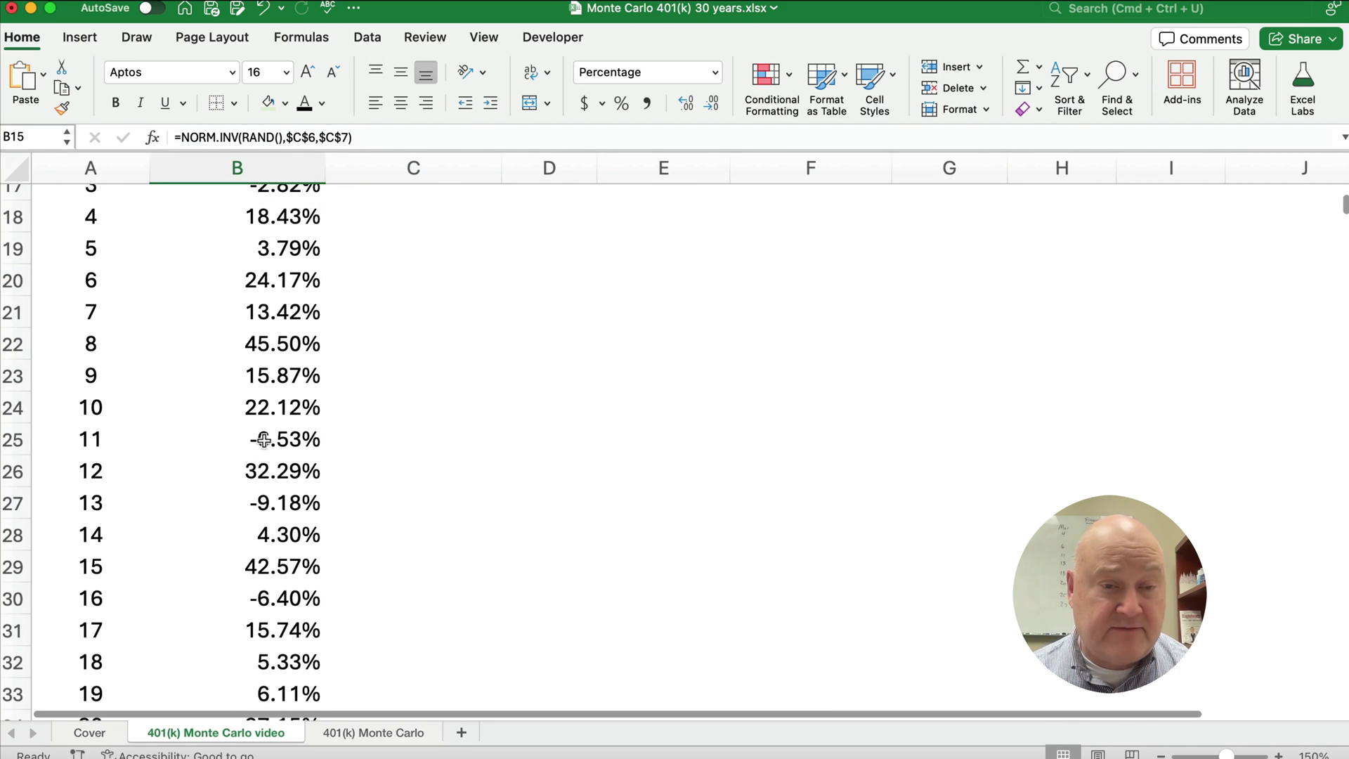
{"action": "scroll", "coordinate": [257, 540], "scroll_direction": "up", "scroll_amount": 6}
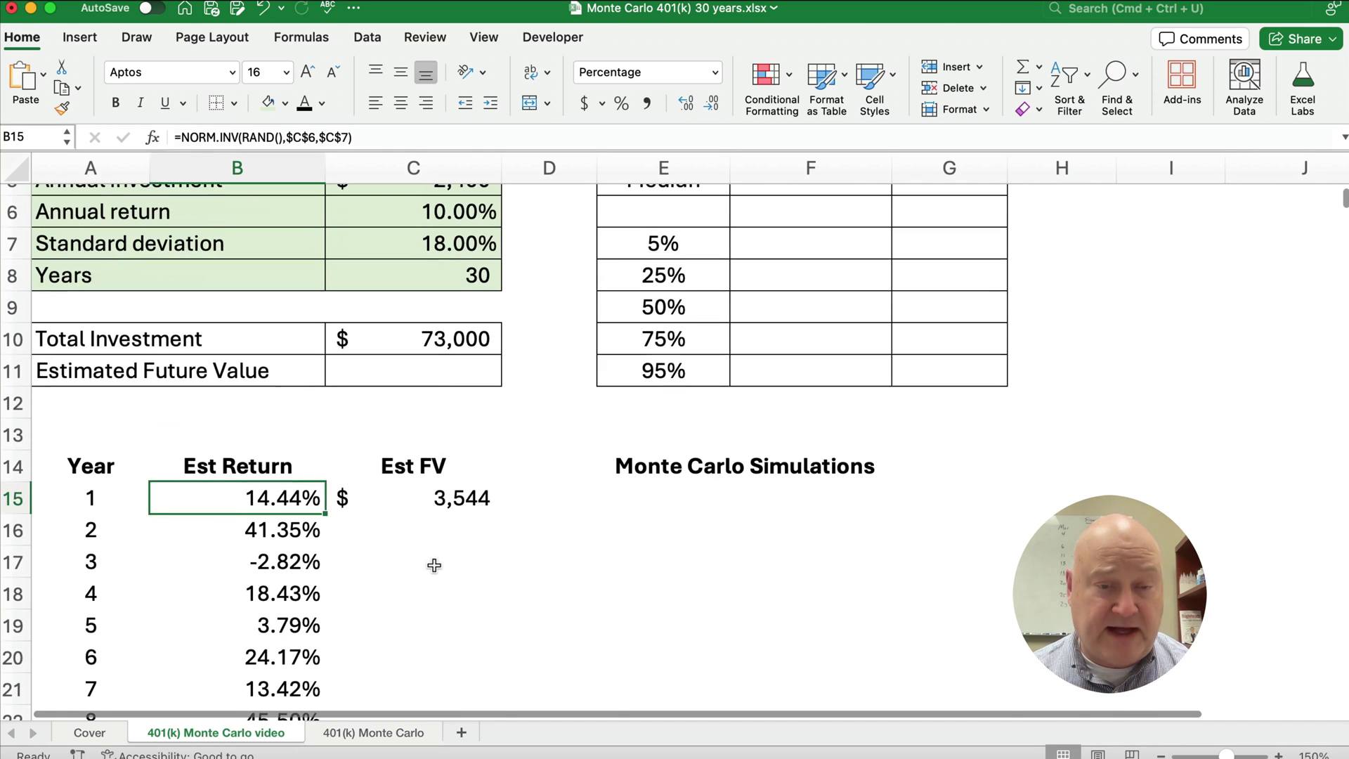
{"action": "left_click", "coordinate": [433, 524]}
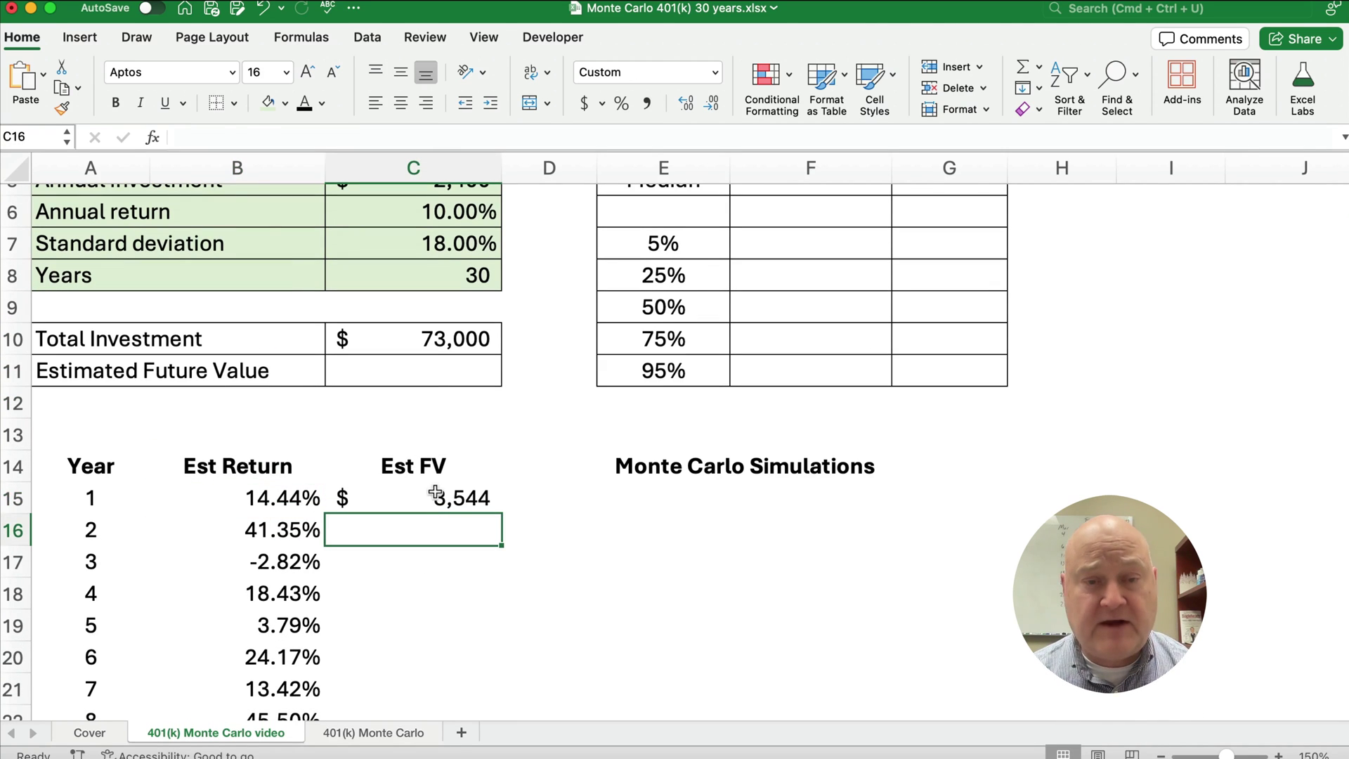
{"action": "left_click", "coordinate": [436, 493]}
Begin the year 2 Est FV formula in C16 as =C15*(1+B16)+, building on the year 1 value.
{"action": "left_click", "coordinate": [433, 526]}
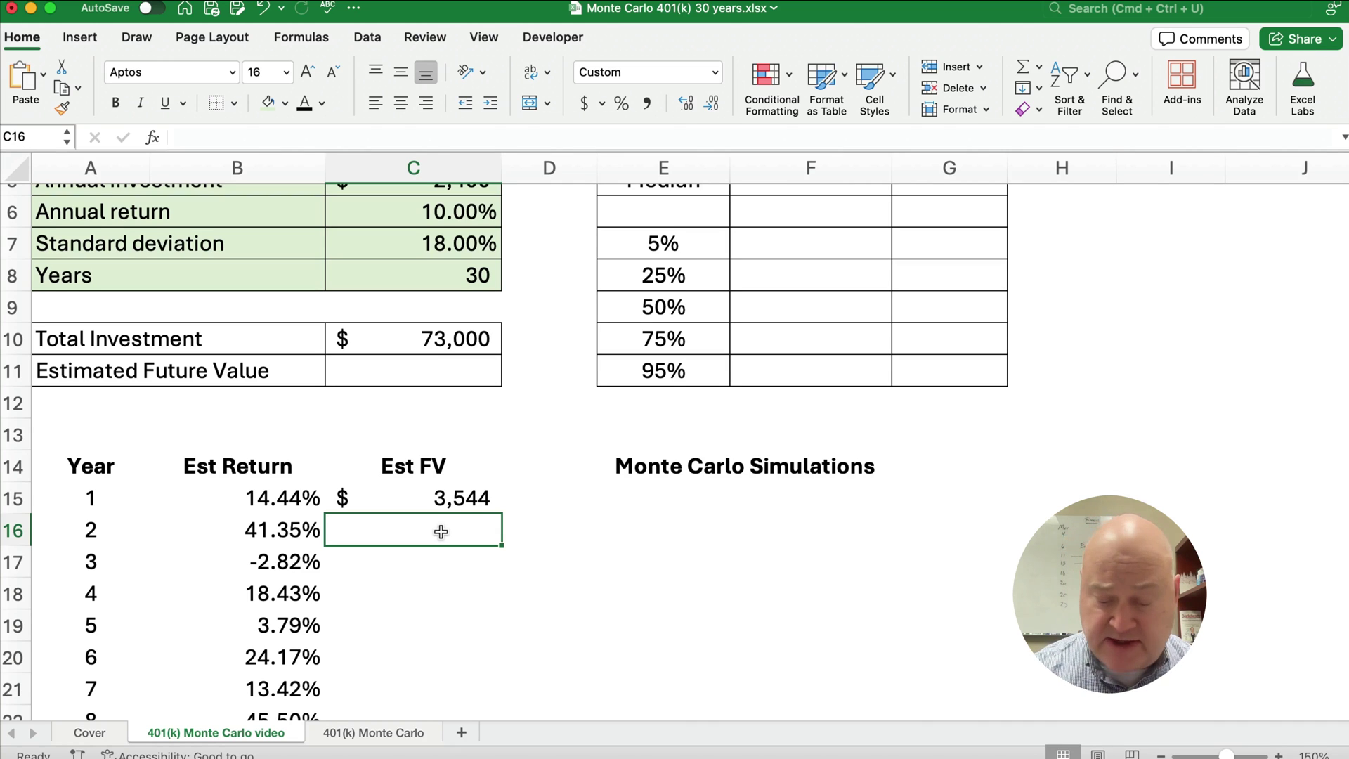
{"action": "type", "text": "="}
{"action": "key", "text": "Up"}
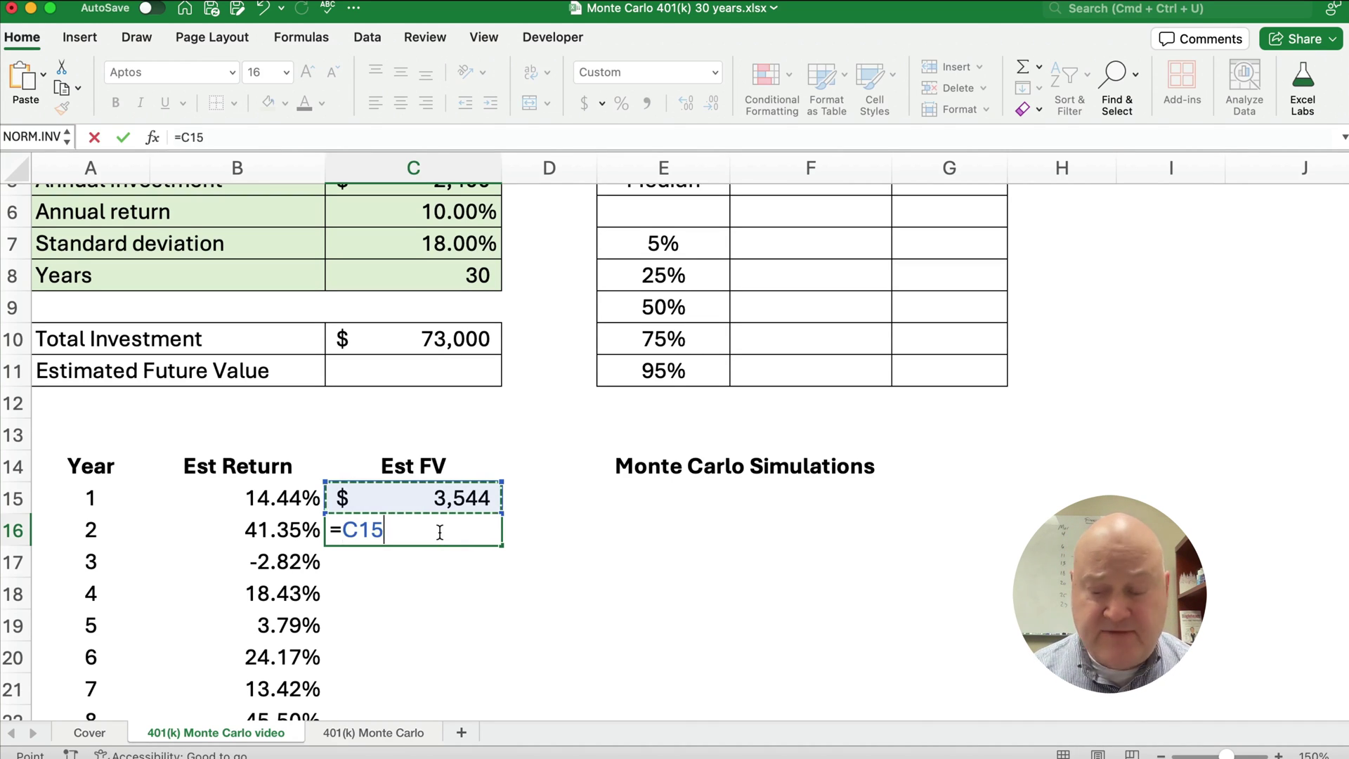
{"action": "type", "text": "*"}
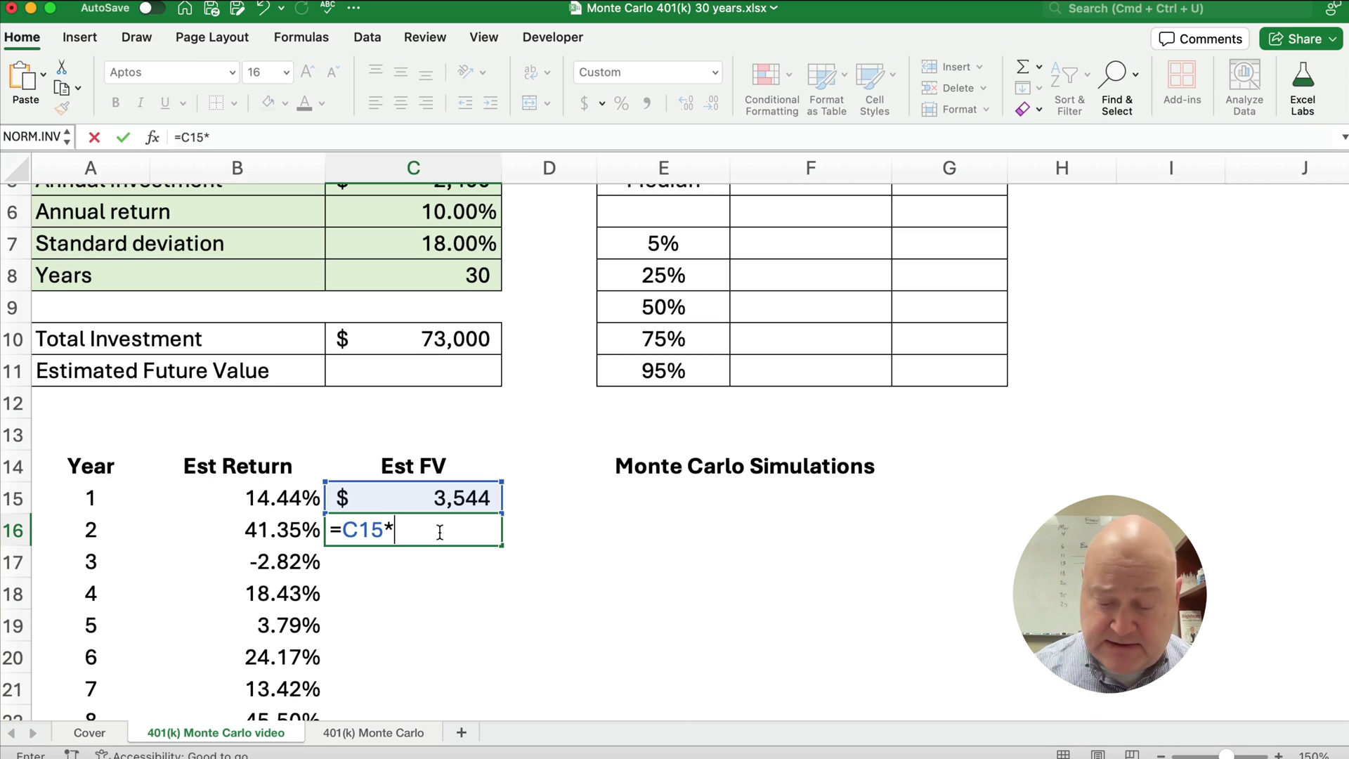
{"action": "type", "text": "("}
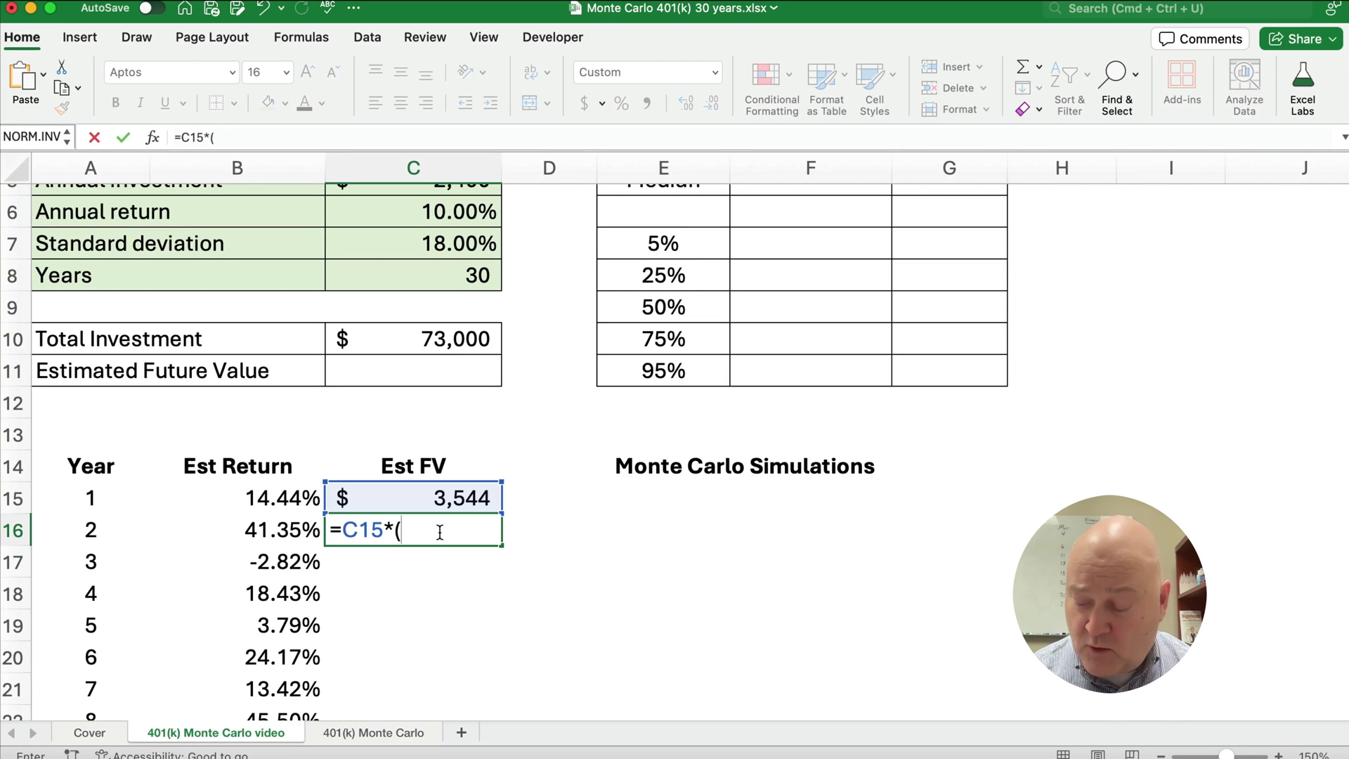
{"action": "type", "text": "1+"}
{"action": "left_click", "coordinate": [253, 531]}
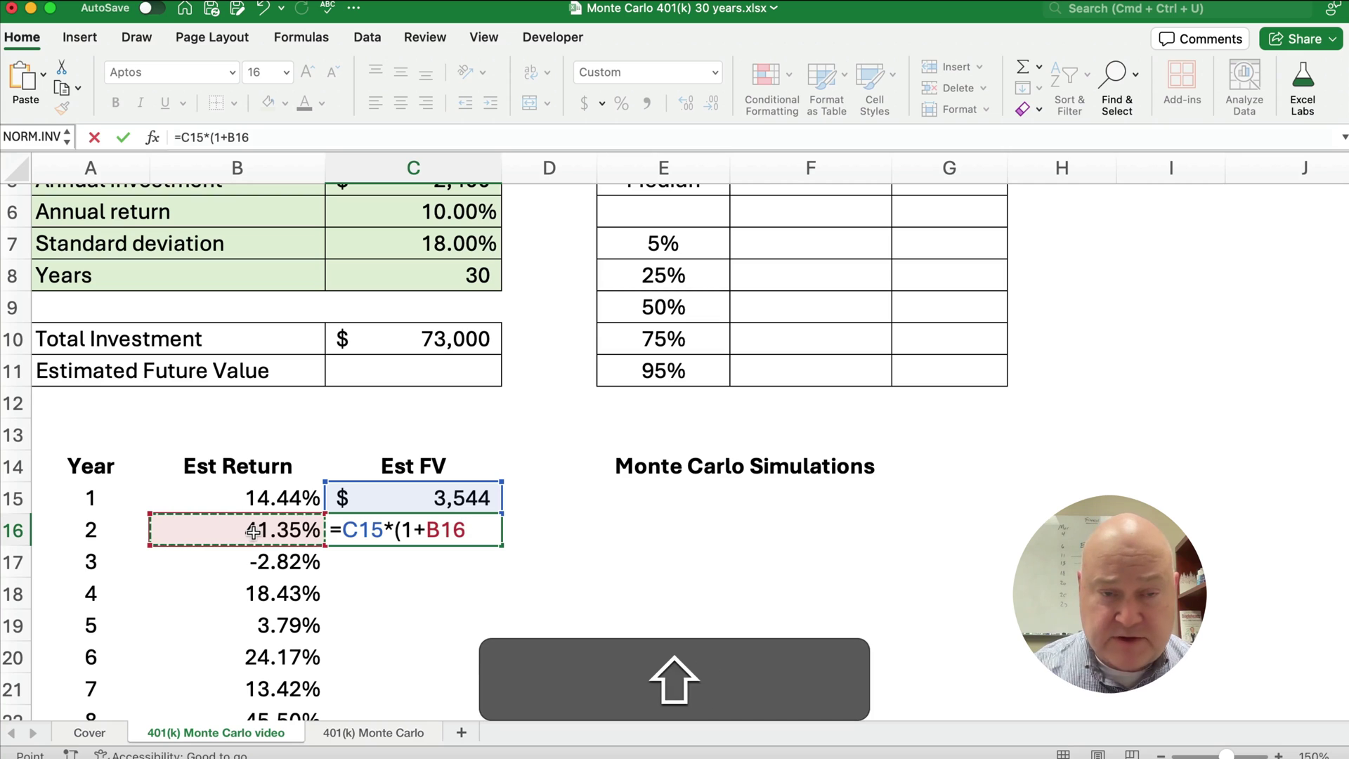
{"action": "type", "text": ")+"}
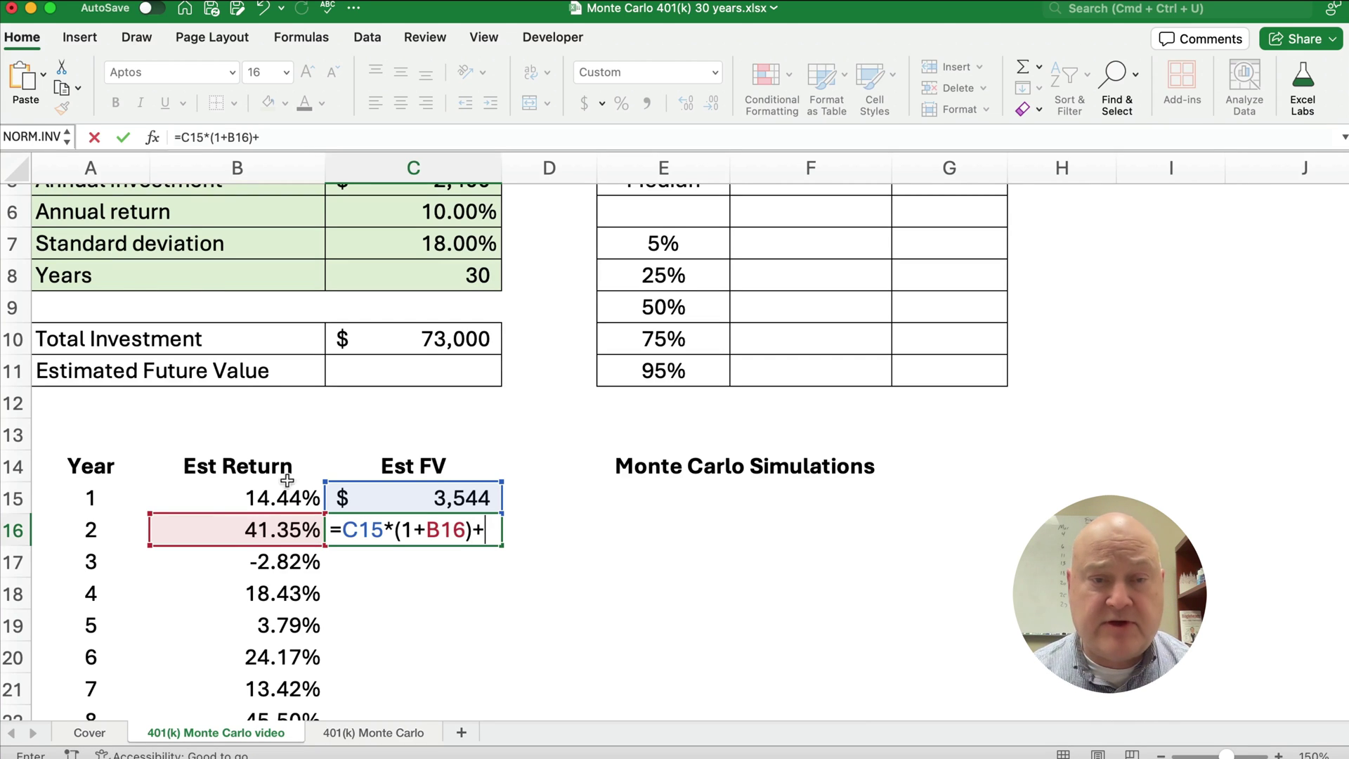
Complete the C16 formula by adding the annual investment as the absolute reference $C$5.
{"action": "scroll", "coordinate": [425, 386], "scroll_direction": "up", "scroll_amount": 3}
{"action": "left_click", "coordinate": [436, 268]}
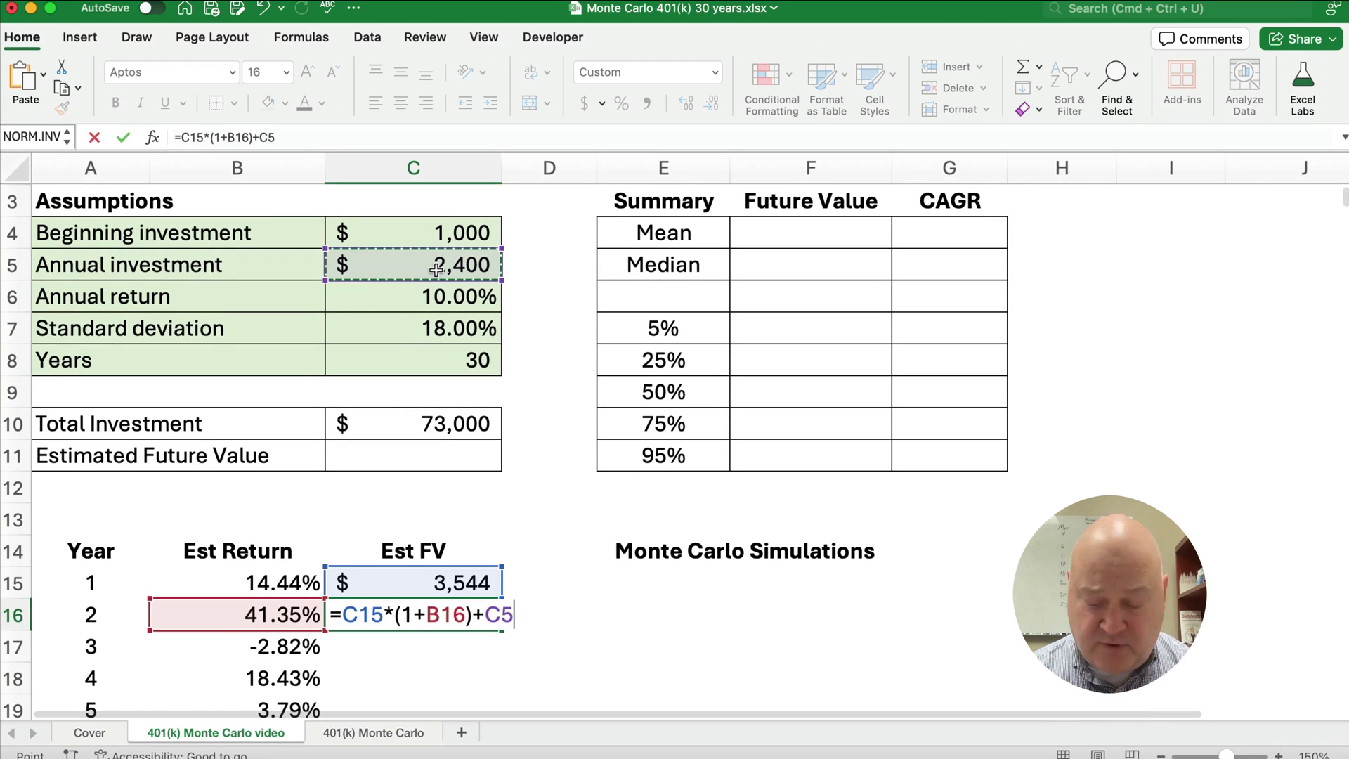
{"action": "key", "text": "alt"}
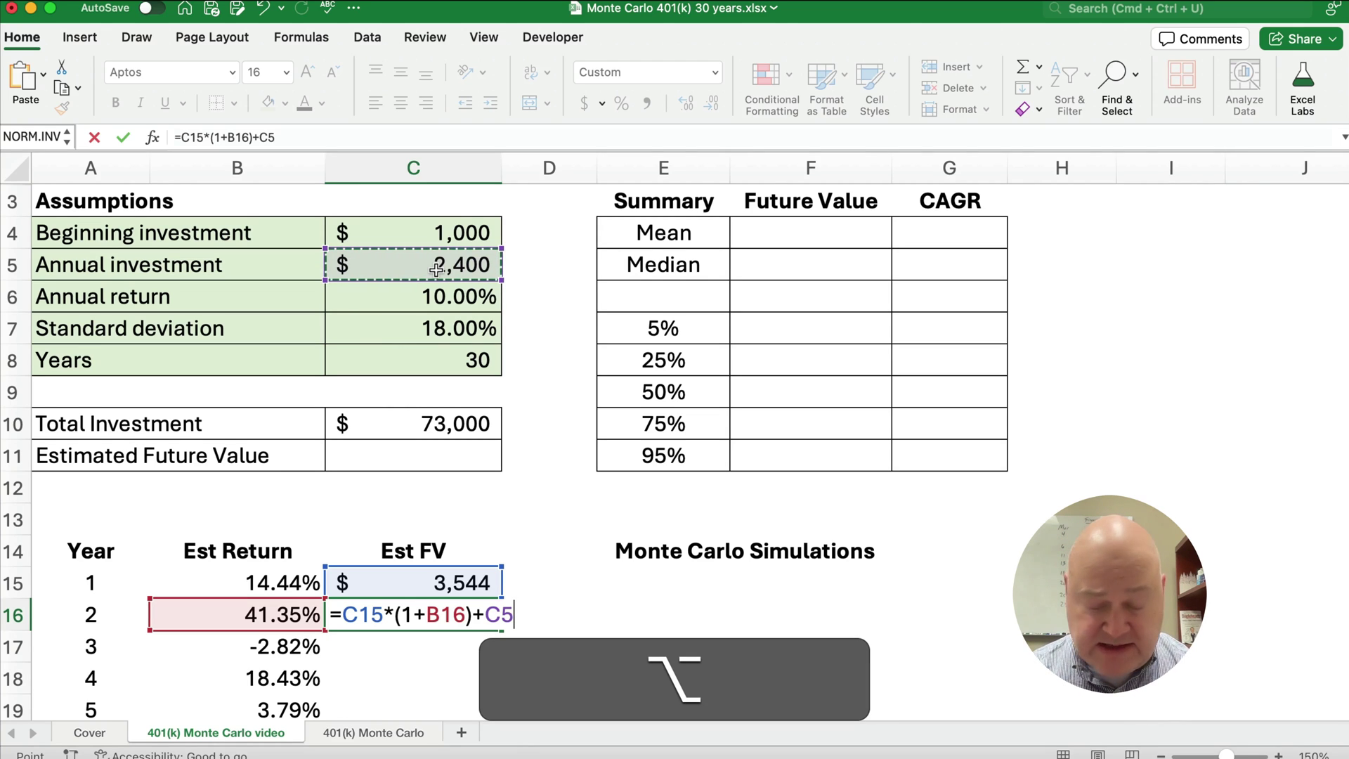
{"action": "key", "text": "F4"}
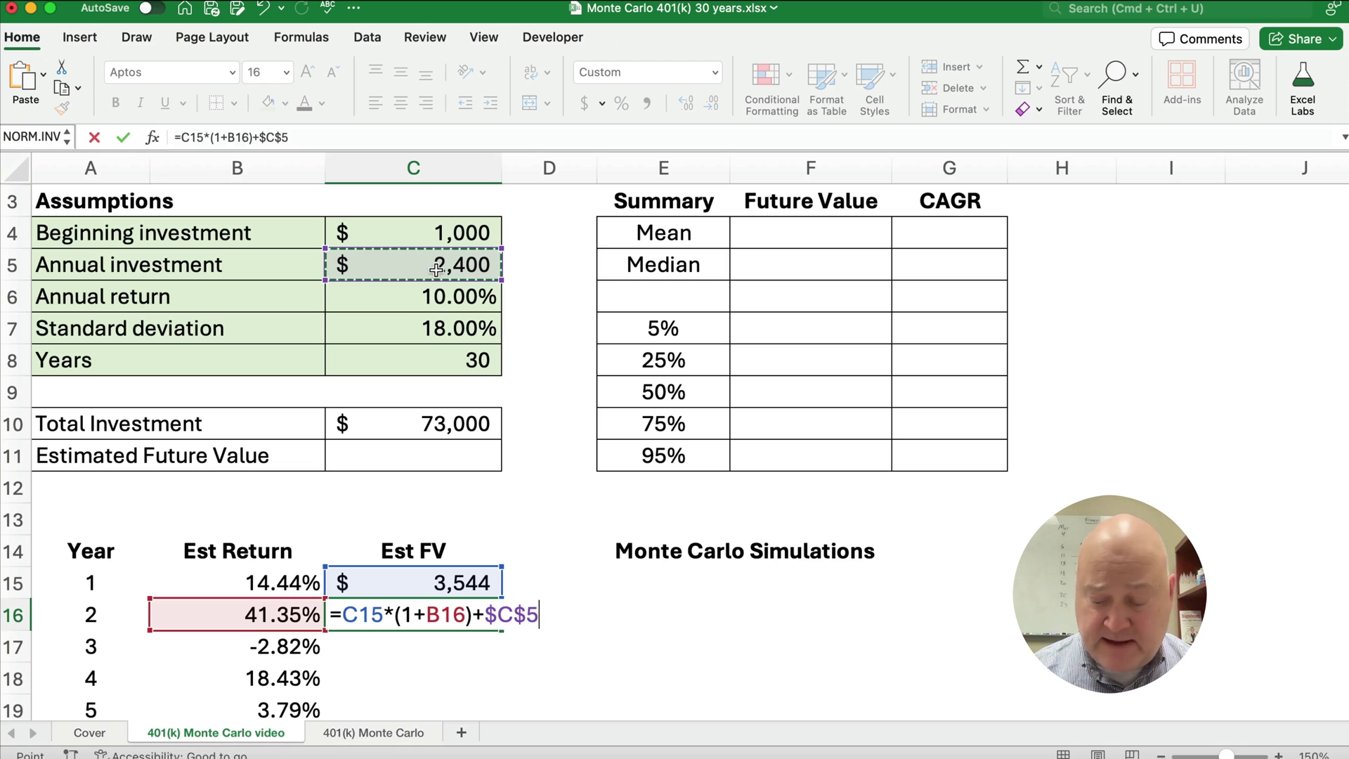
{"action": "key", "text": "Return"}
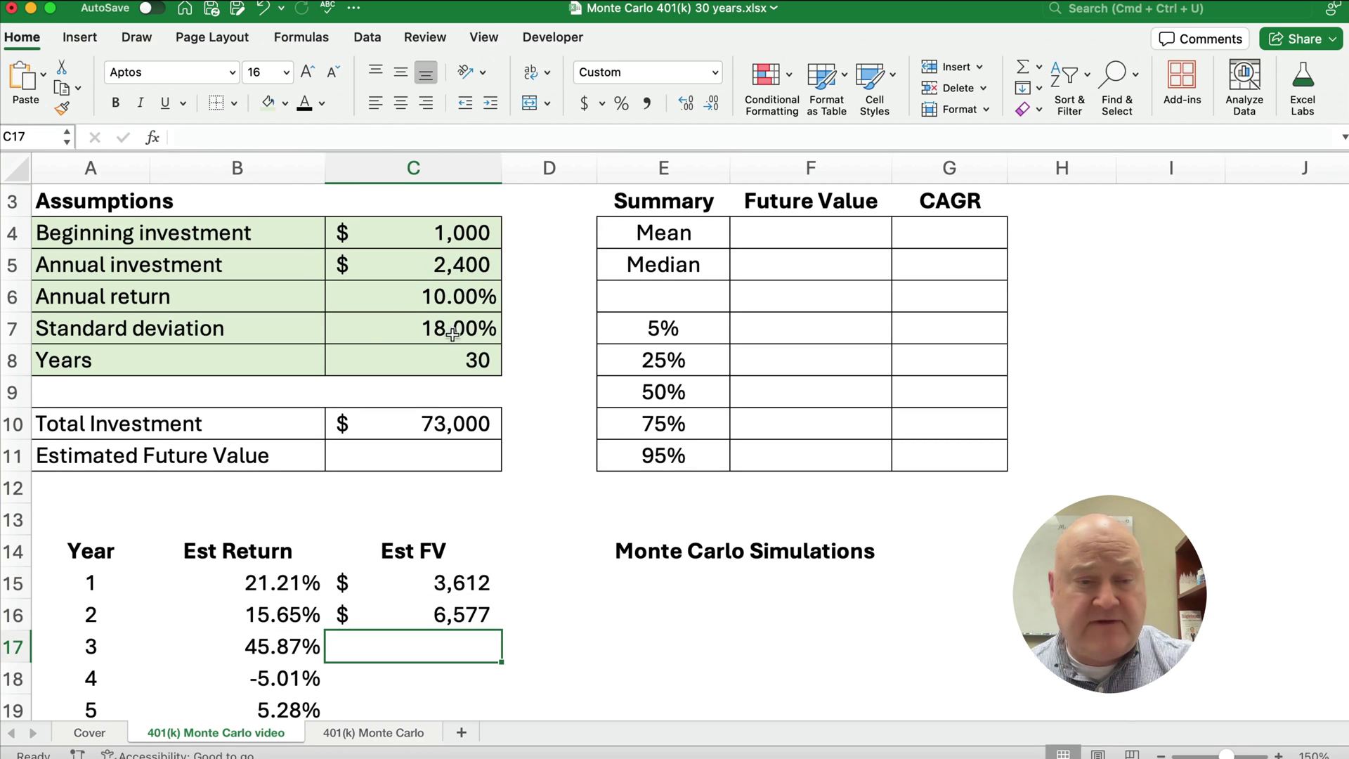
Copy the C16 formula down the Est FV column through year 30 and check the column's end.
{"action": "left_click", "coordinate": [256, 585]}
{"action": "mouse_move", "coordinate": [256, 584]}
{"action": "left_mouse_down"}
{"action": "mouse_move", "coordinate": [432, 583]}
{"action": "mouse_move", "coordinate": [436, 610]}
{"action": "left_mouse_up"}
{"action": "left_click", "coordinate": [441, 582]}
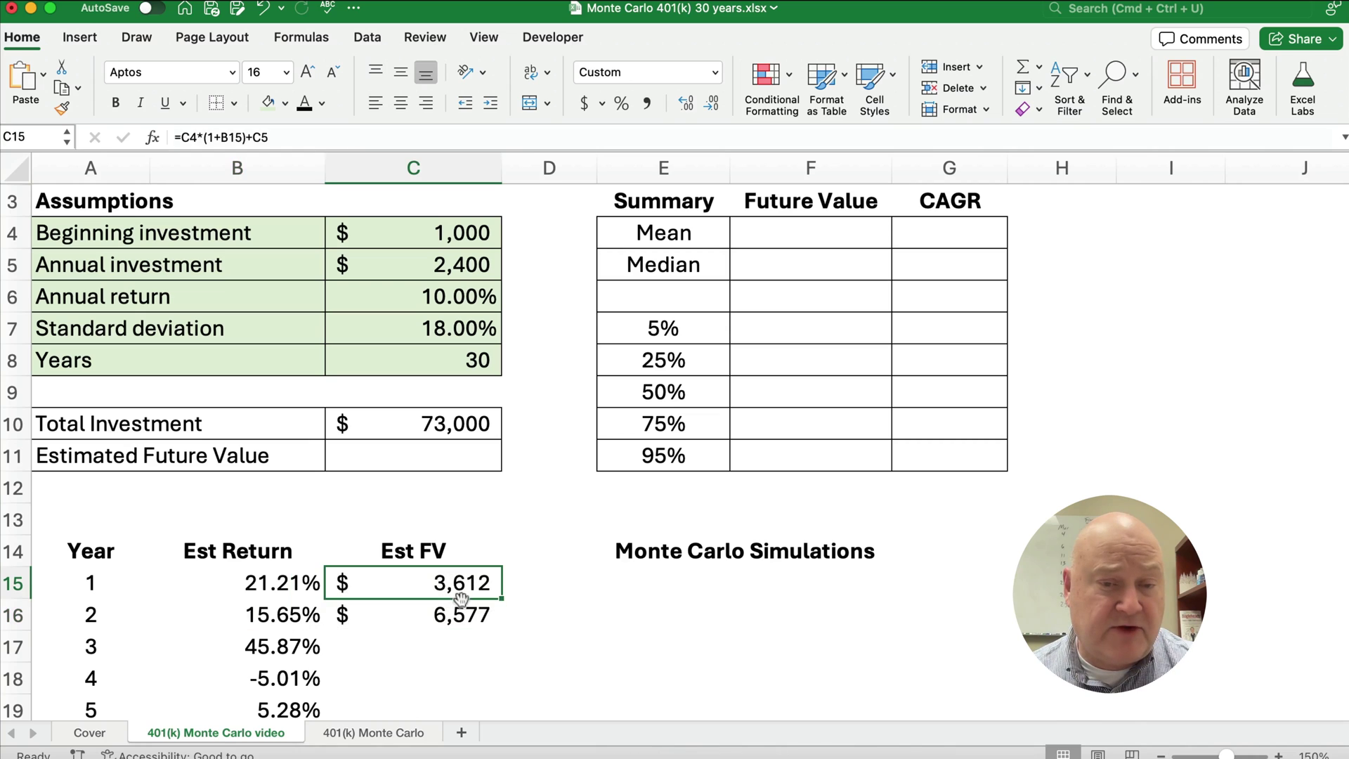
{"action": "left_click", "coordinate": [457, 615]}
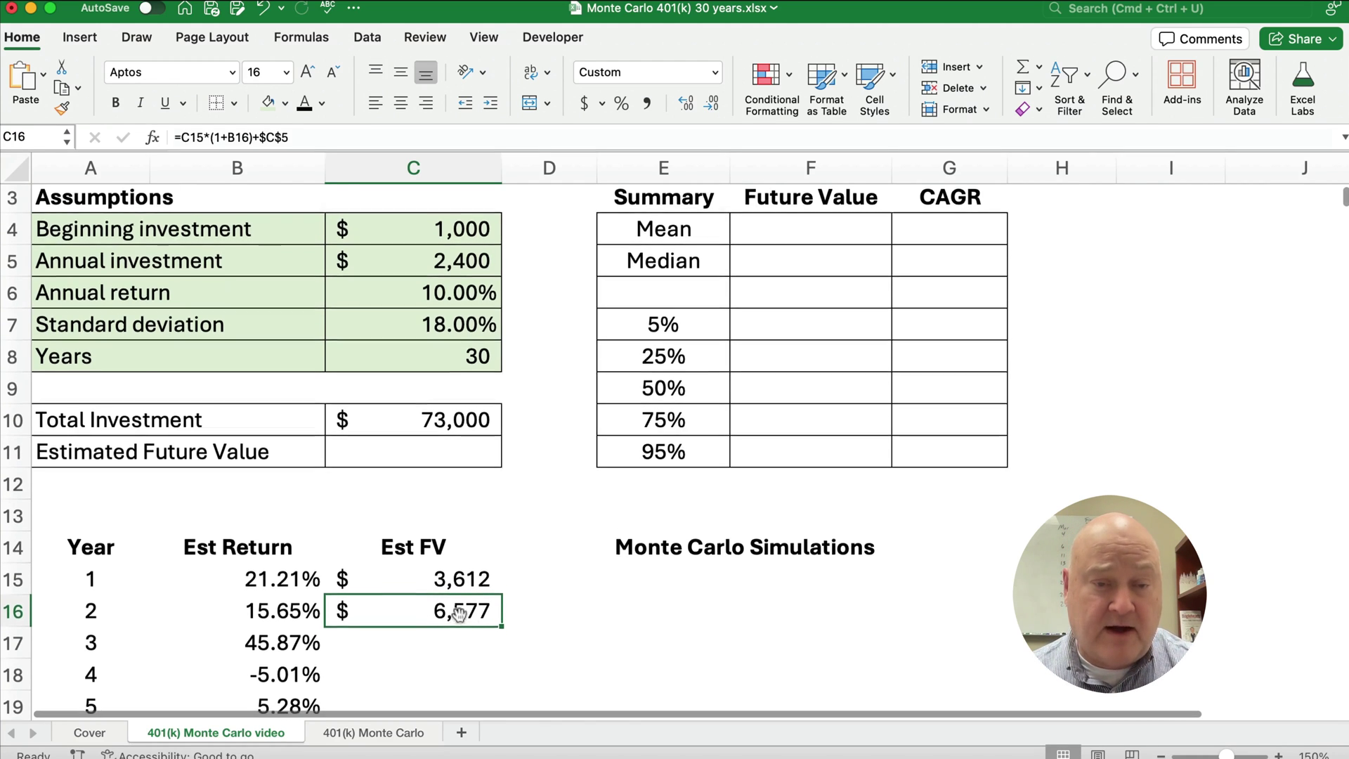
{"action": "scroll", "coordinate": [525, 603], "scroll_direction": "down", "scroll_amount": 2}
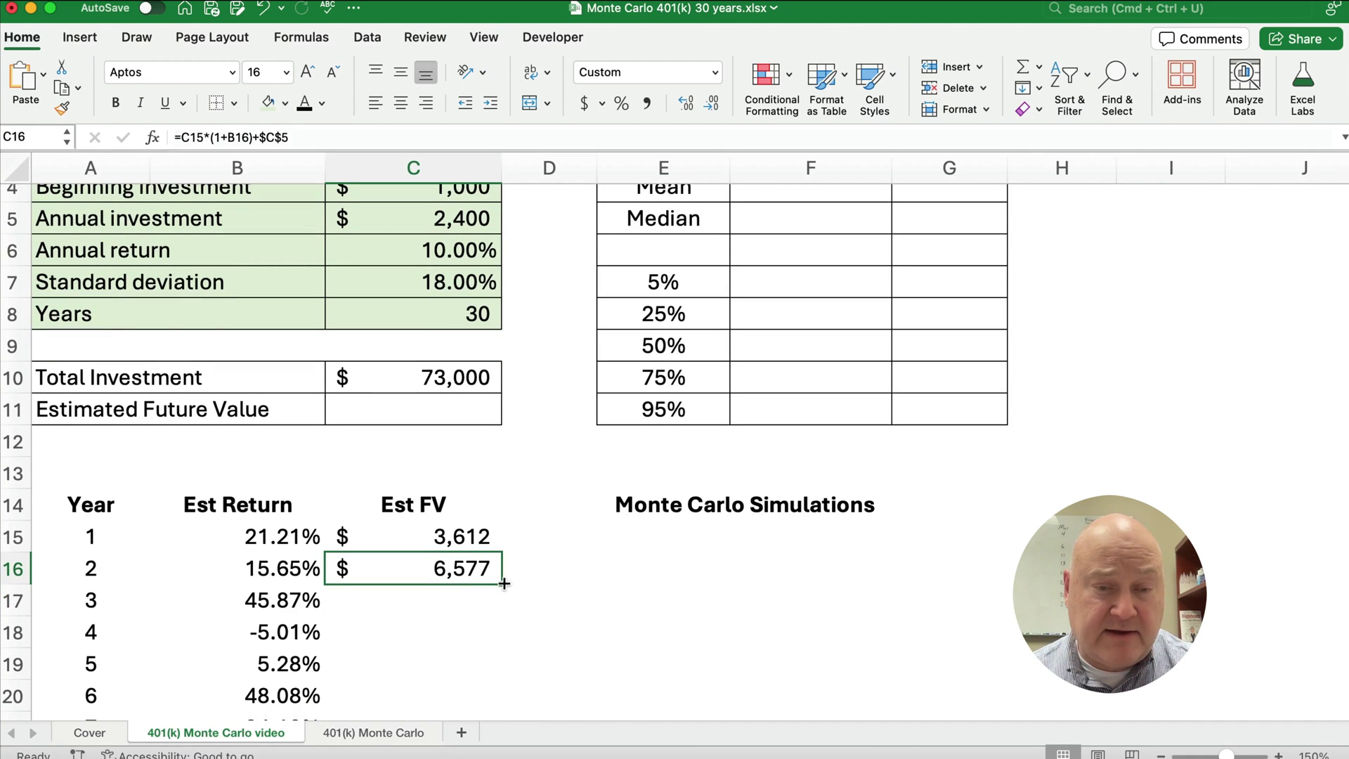
{"action": "double_click", "coordinate": [503, 583]}
{"action": "scroll", "coordinate": [456, 604], "scroll_direction": "down", "scroll_amount": 10}
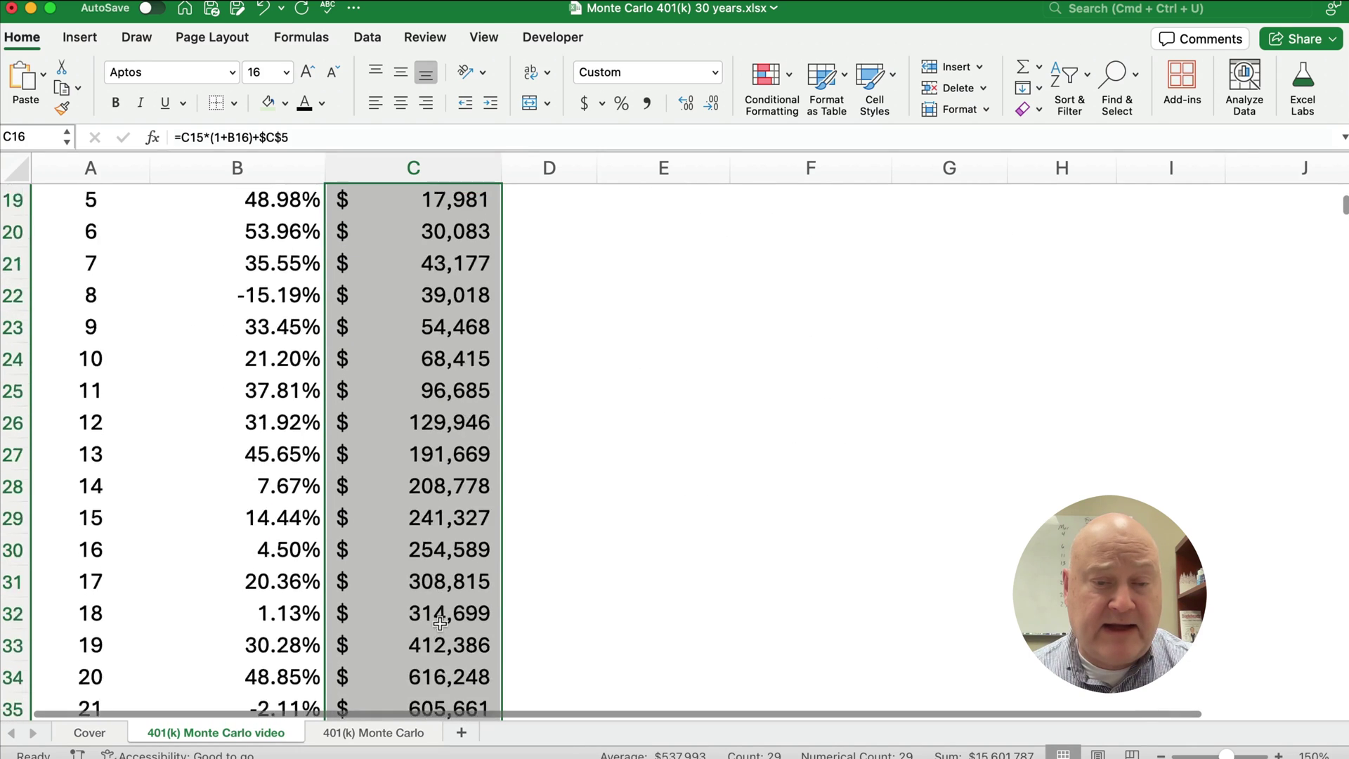
{"action": "scroll", "coordinate": [433, 621], "scroll_direction": "down", "scroll_amount": 6}
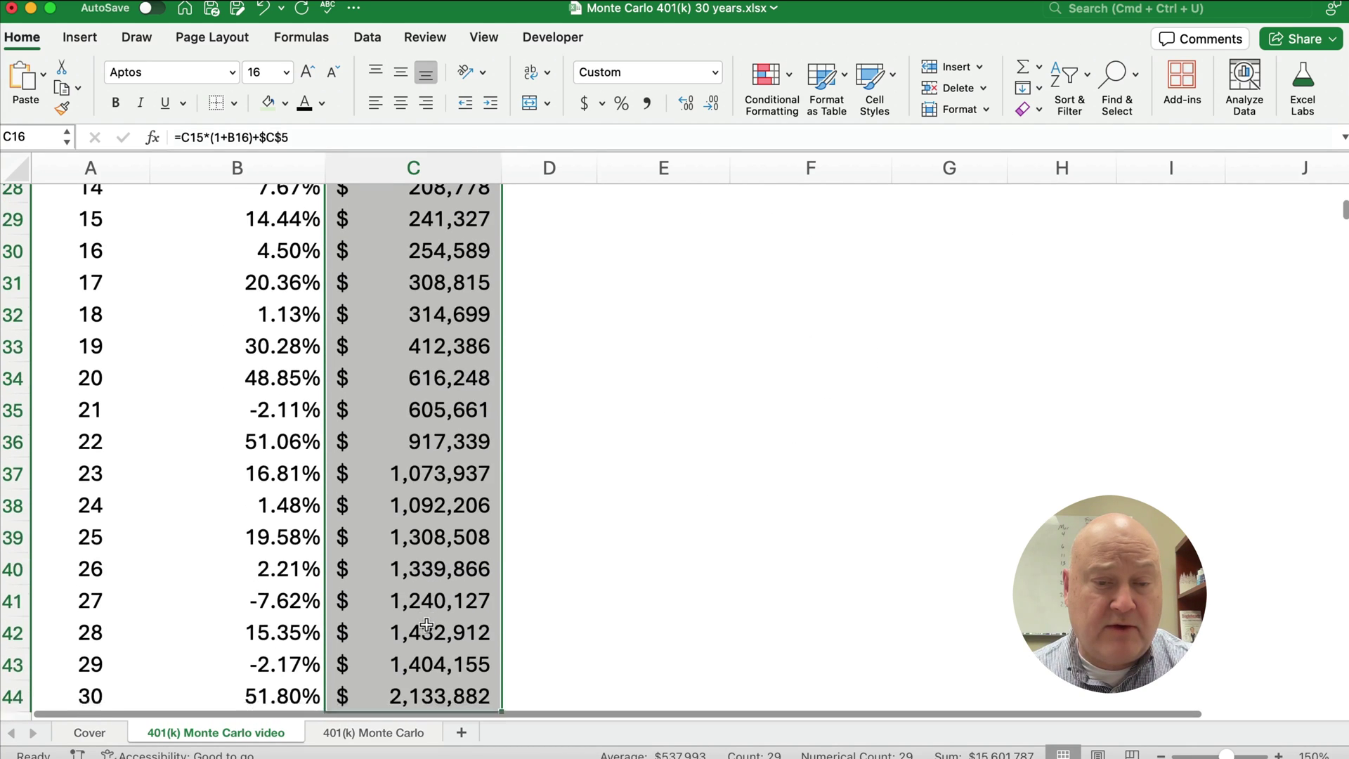
Link the Estimated Future Value cell C11 to the year 30 value with the formula =C44.
{"action": "left_click", "coordinate": [407, 666]}
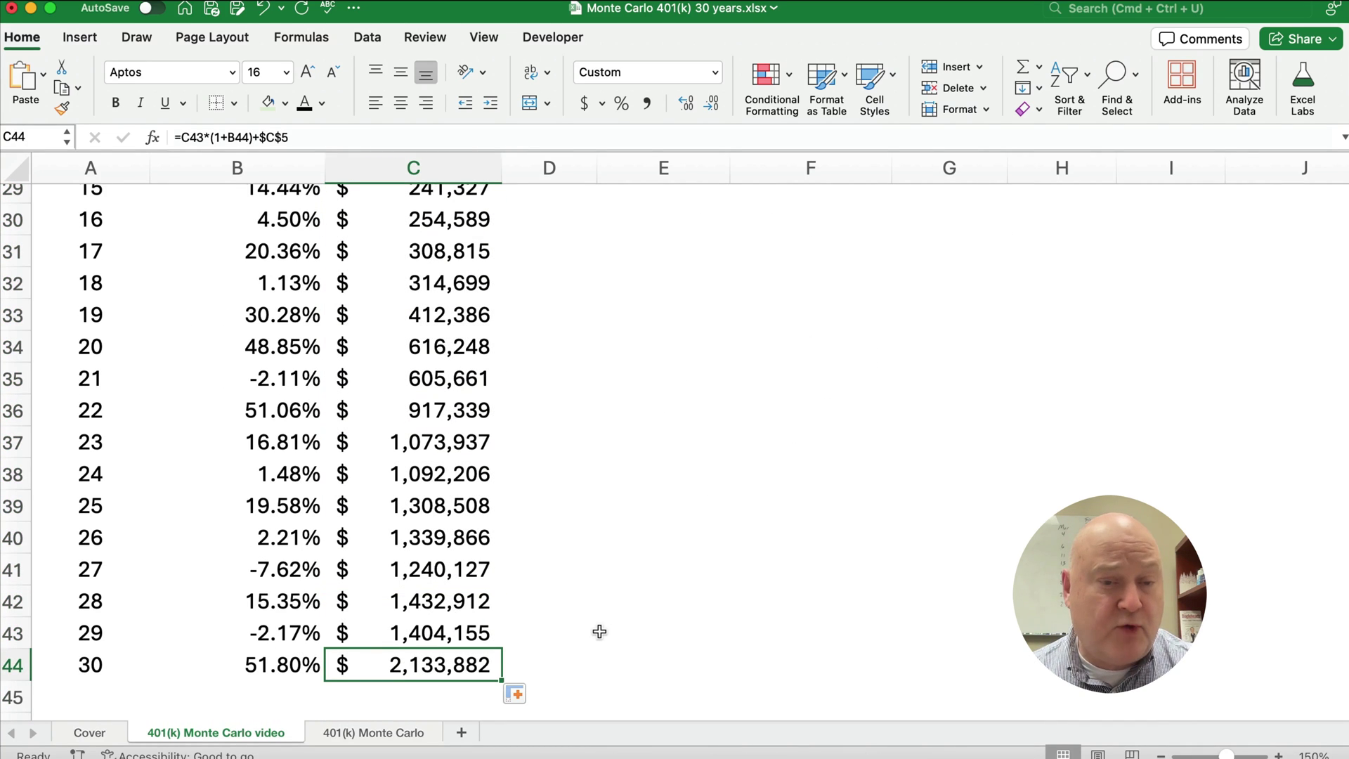
{"action": "scroll", "coordinate": [427, 603], "scroll_direction": "up", "scroll_amount": 6}
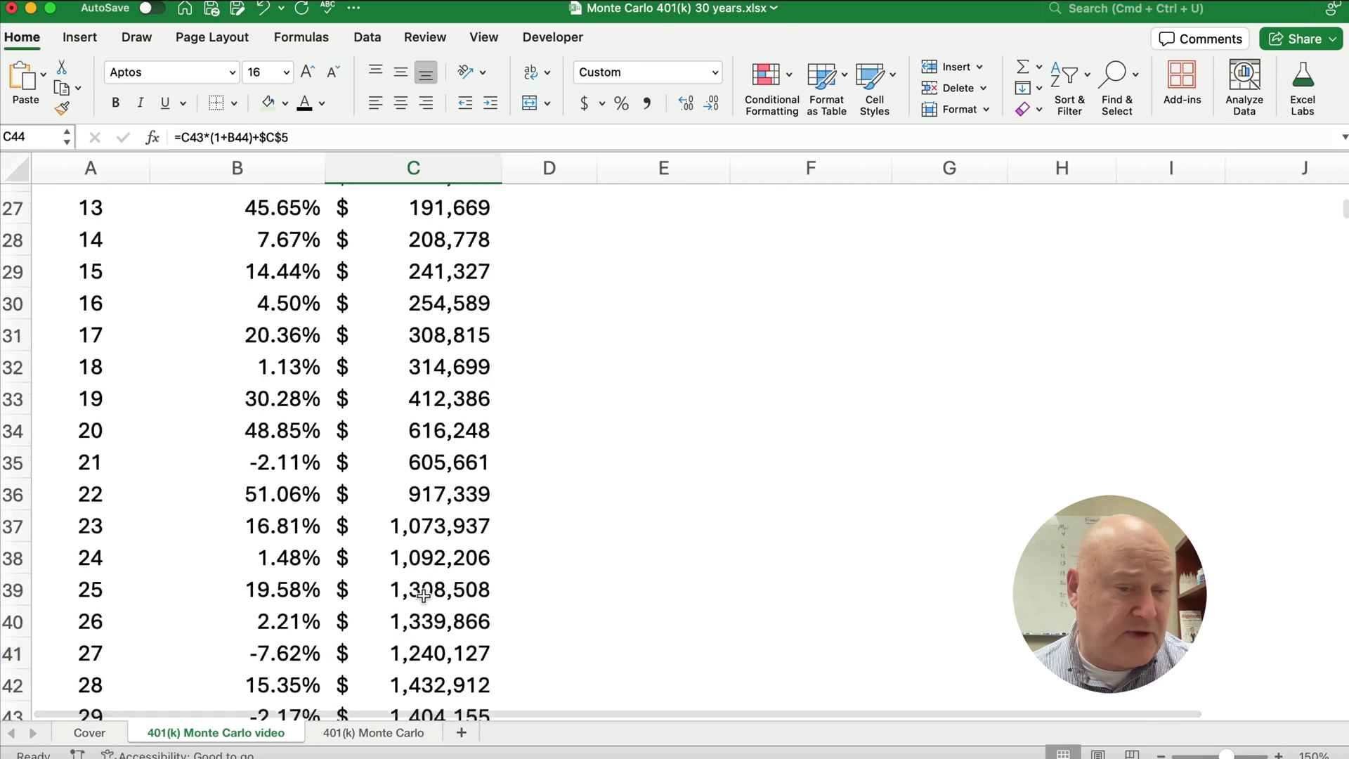
{"action": "scroll", "coordinate": [427, 603], "scroll_direction": "up", "scroll_amount": 8}
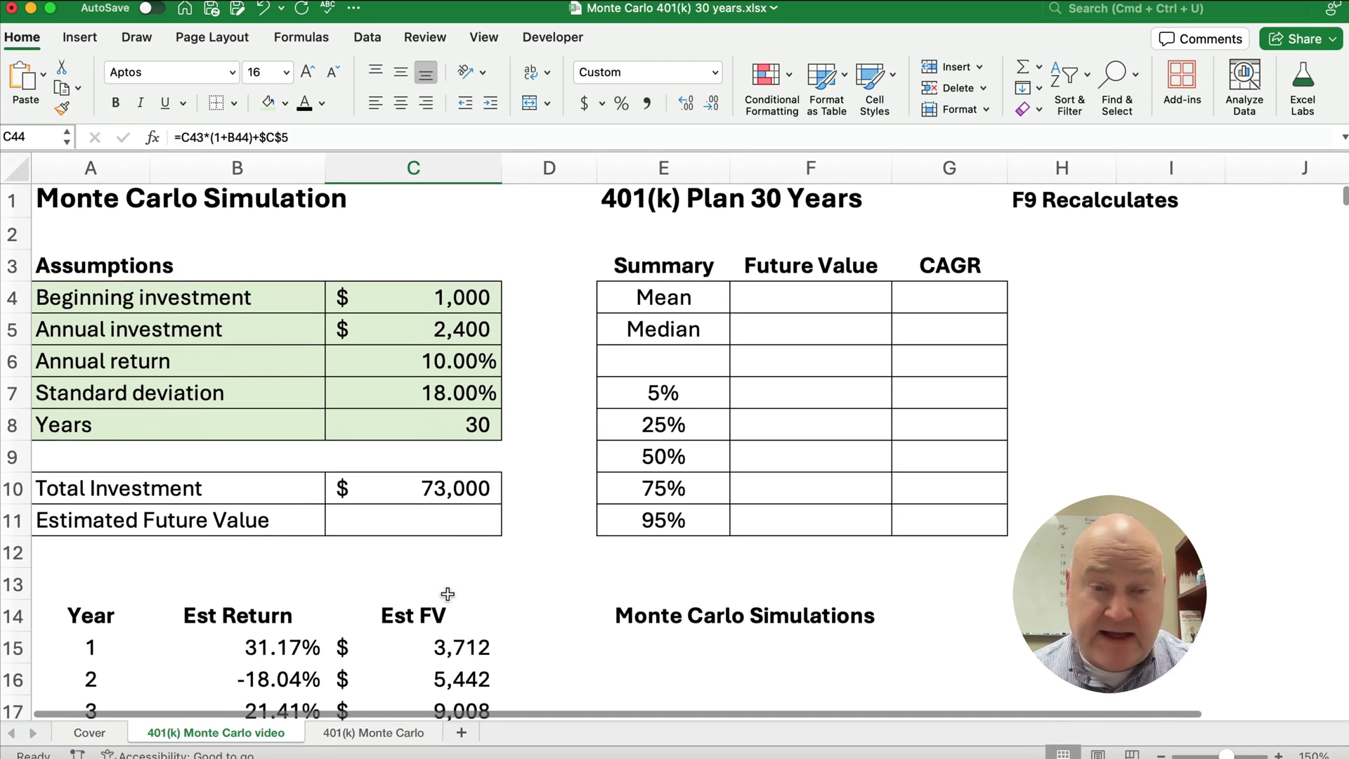
{"action": "left_click", "coordinate": [427, 525]}
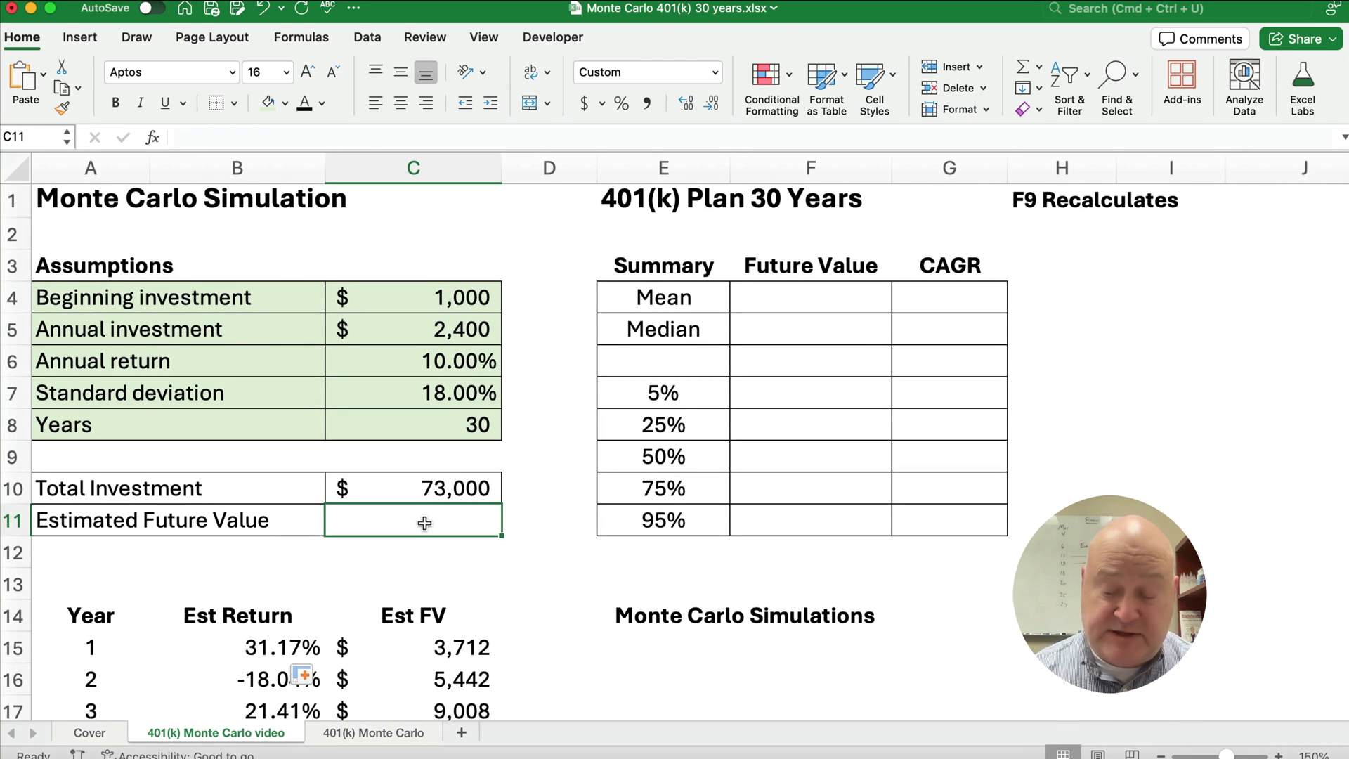
{"action": "type", "text": "="}
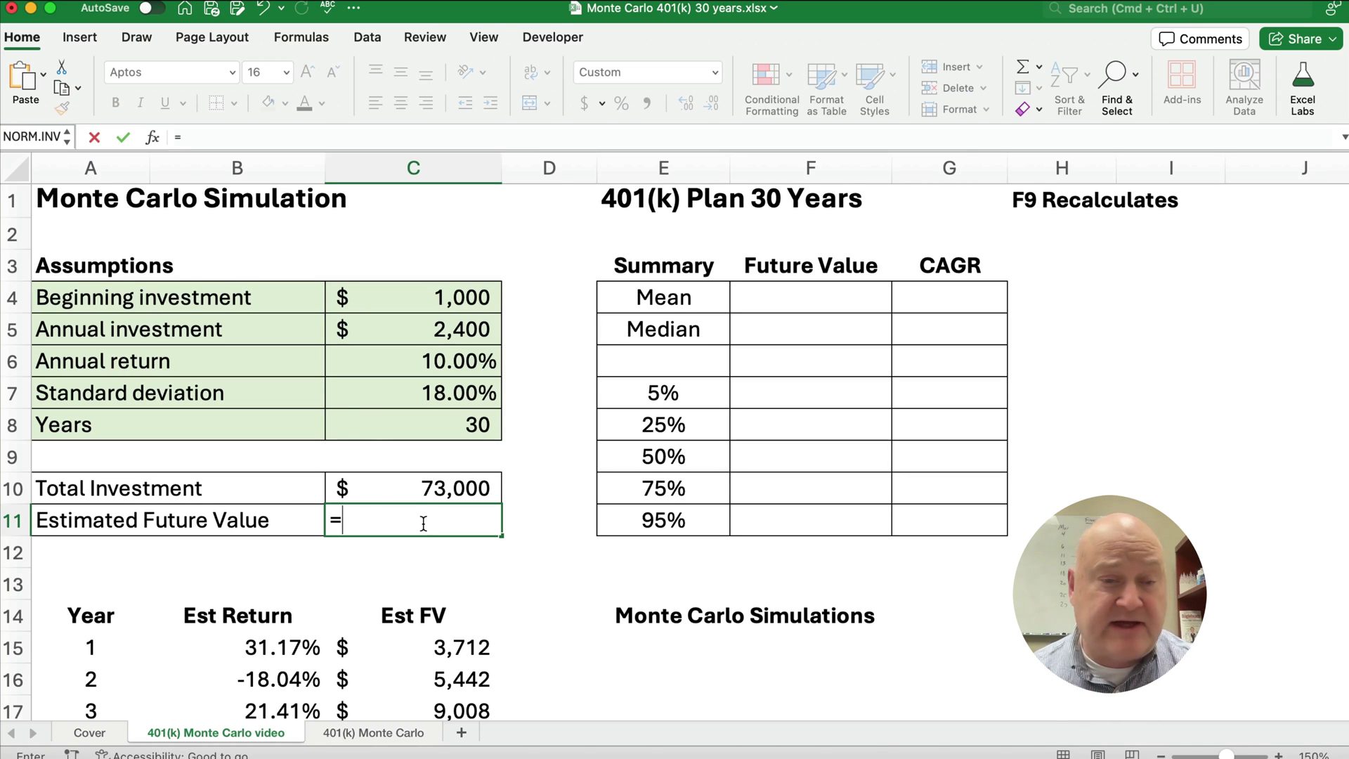
{"action": "scroll", "coordinate": [408, 609], "scroll_direction": "down", "scroll_amount": 5}
{"action": "scroll", "coordinate": [408, 609], "scroll_direction": "down", "scroll_amount": 15}
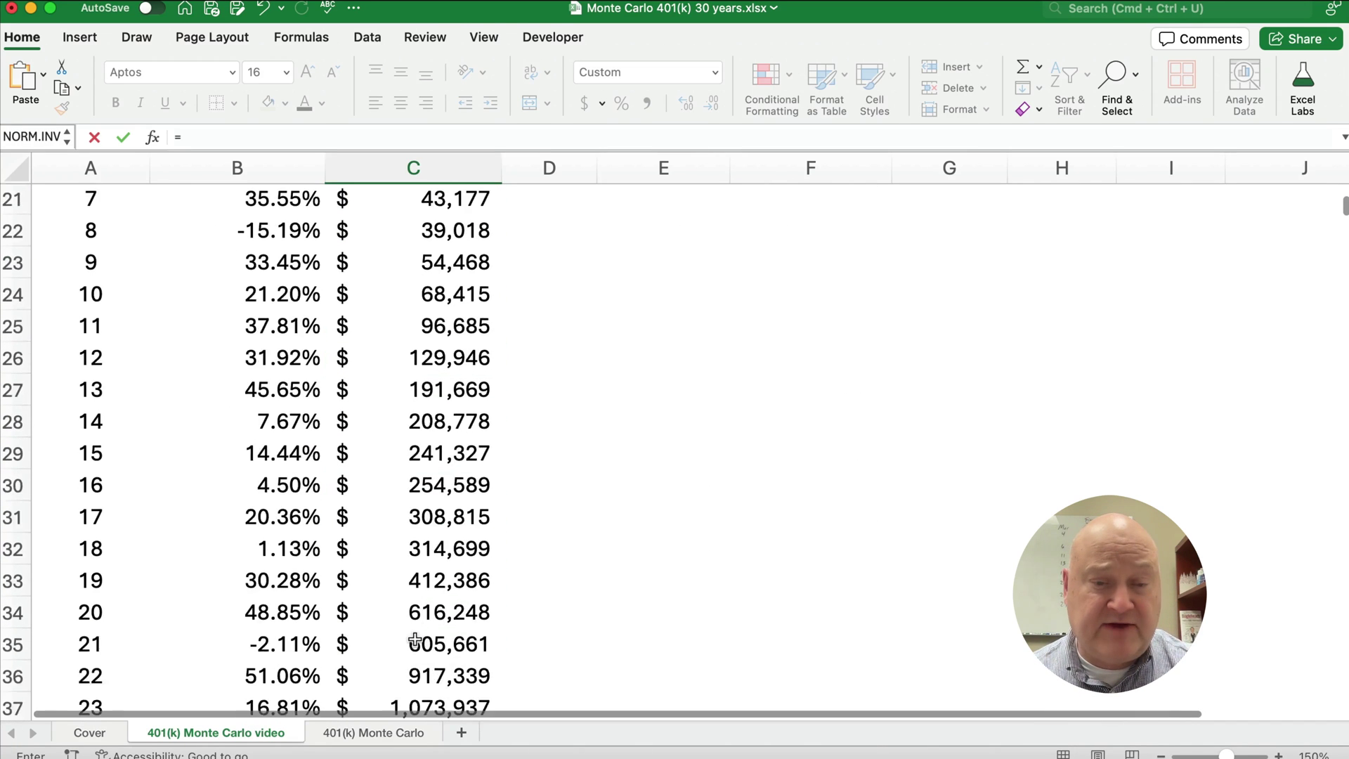
{"action": "left_click", "coordinate": [439, 483]}
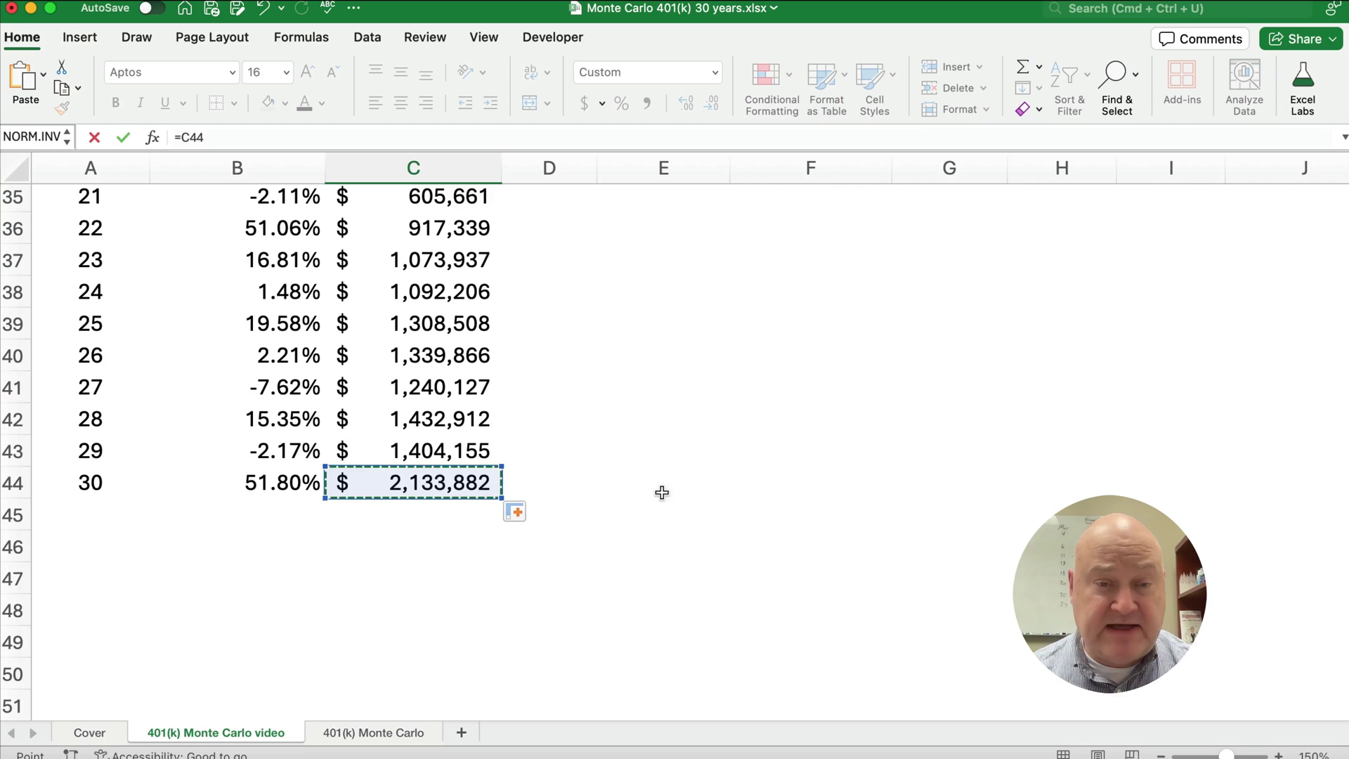
{"action": "key", "text": "Return"}
Compare the Estimated Future Value in C11 with the year 30 value at the end of the Est FV column.
{"action": "scroll", "coordinate": [461, 404], "scroll_direction": "up", "scroll_amount": 3}
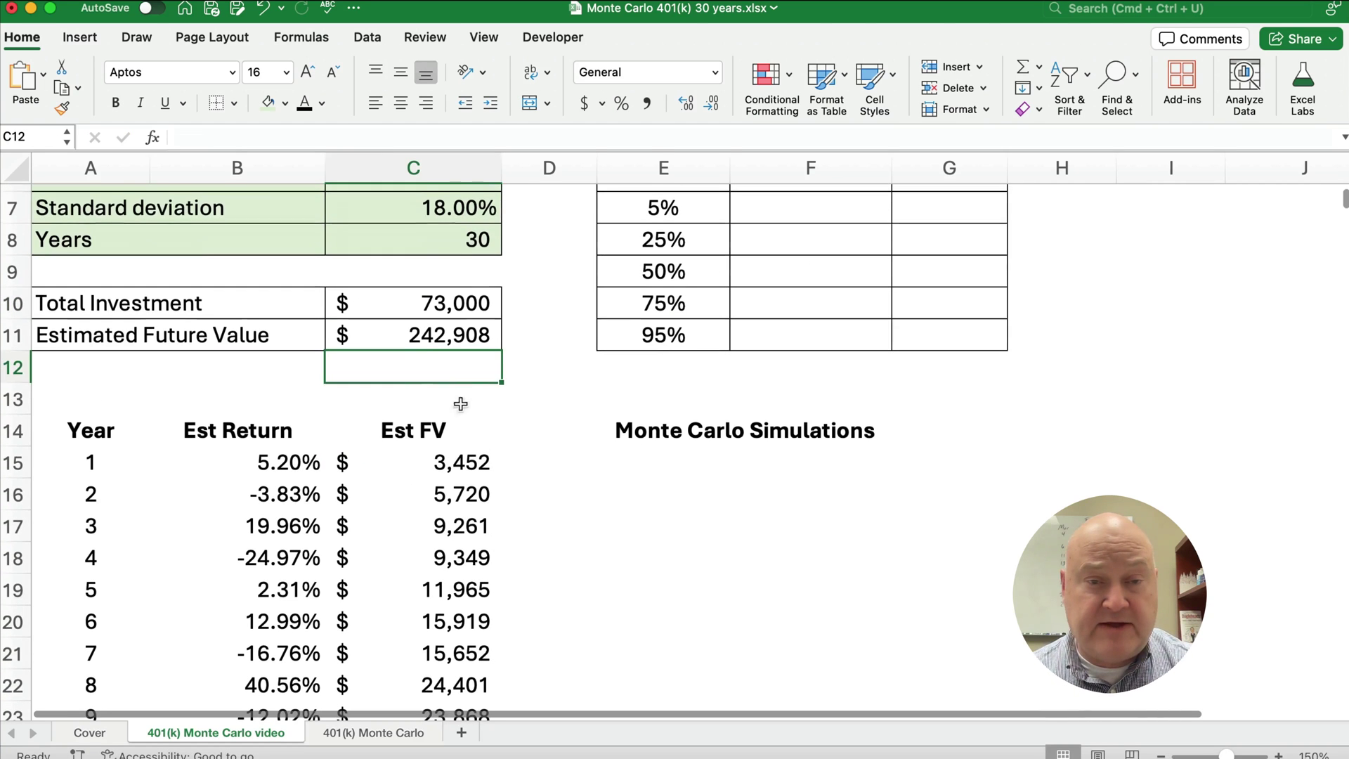
{"action": "left_click", "coordinate": [413, 342]}
{"action": "scroll", "coordinate": [484, 590], "scroll_direction": "down", "scroll_amount": 3}
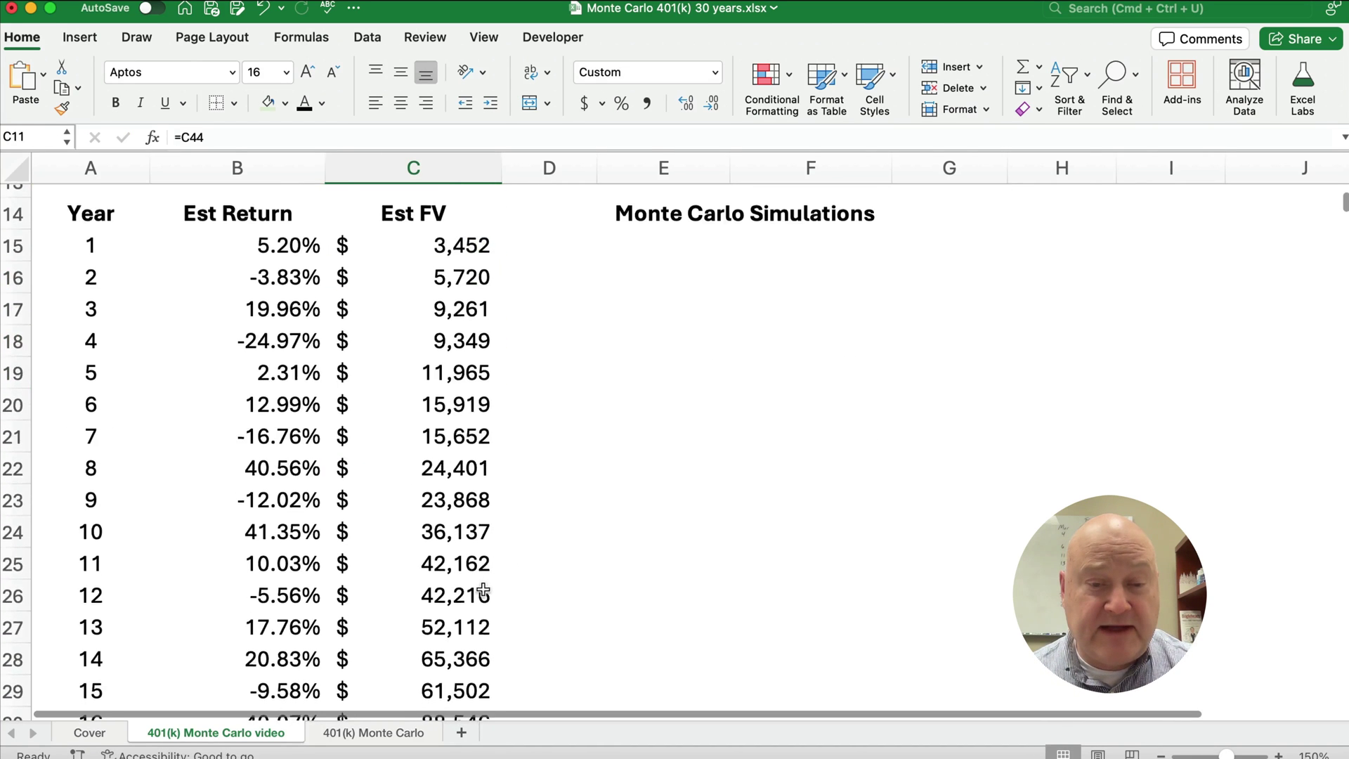
{"action": "scroll", "coordinate": [484, 590], "scroll_direction": "down", "scroll_amount": 6}
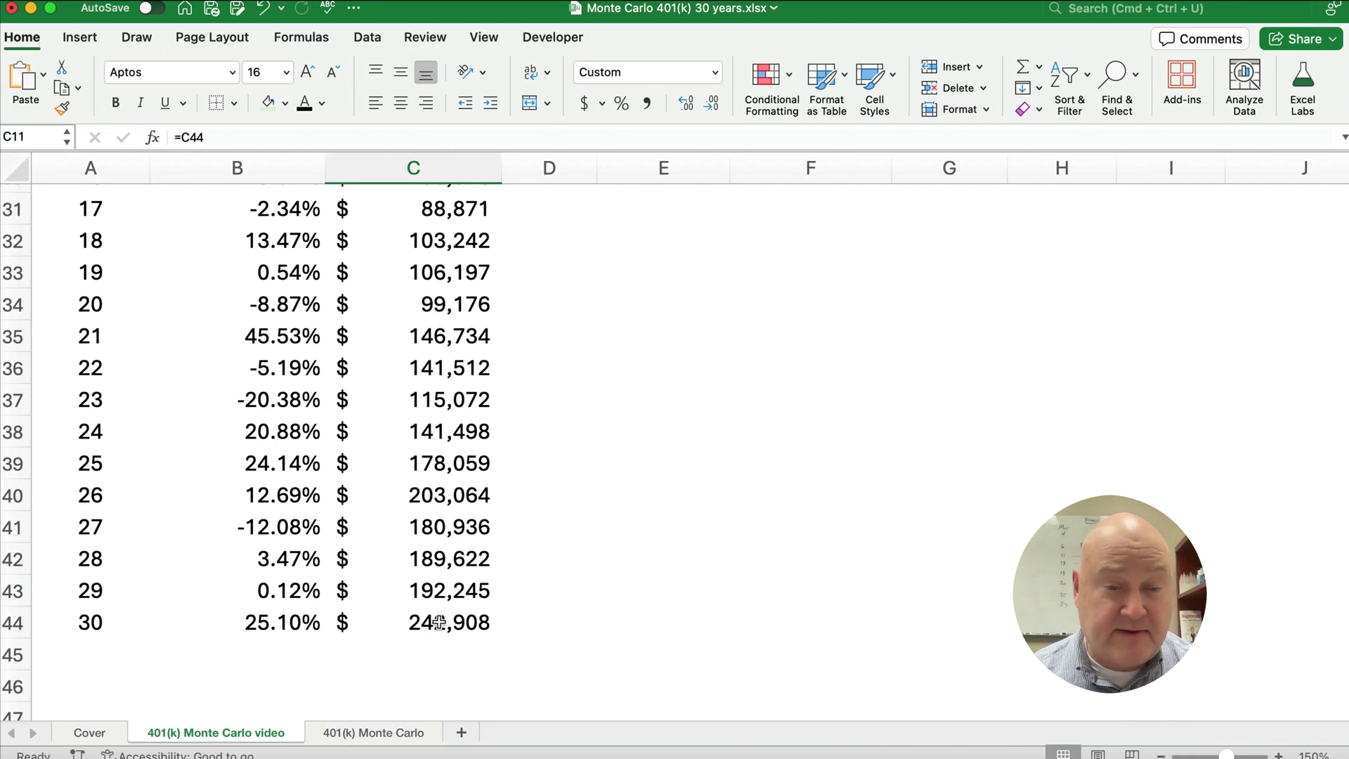
{"action": "scroll", "coordinate": [443, 612], "scroll_direction": "up", "scroll_amount": 5}
{"action": "scroll", "coordinate": [315, 583], "scroll_direction": "up", "scroll_amount": 10}
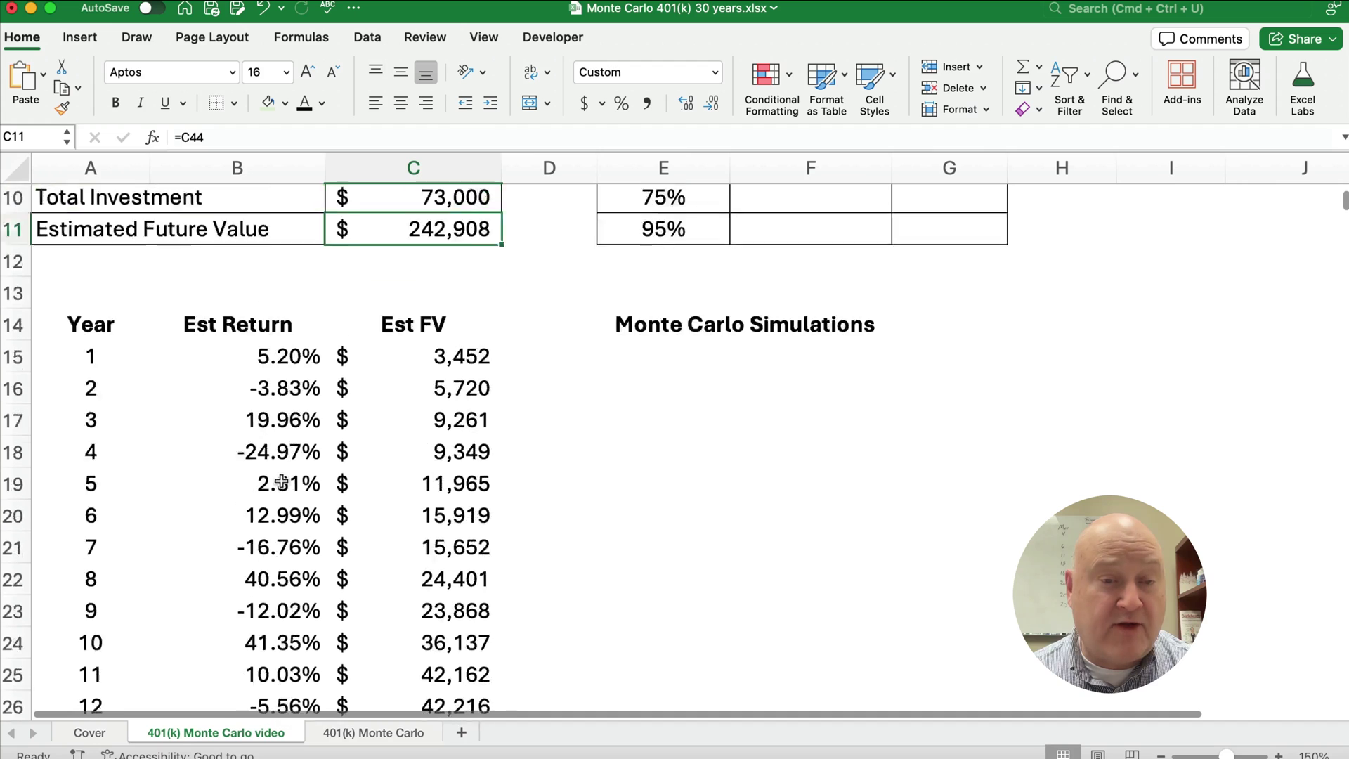
{"action": "scroll", "coordinate": [402, 500], "scroll_direction": "up", "scroll_amount": 1}
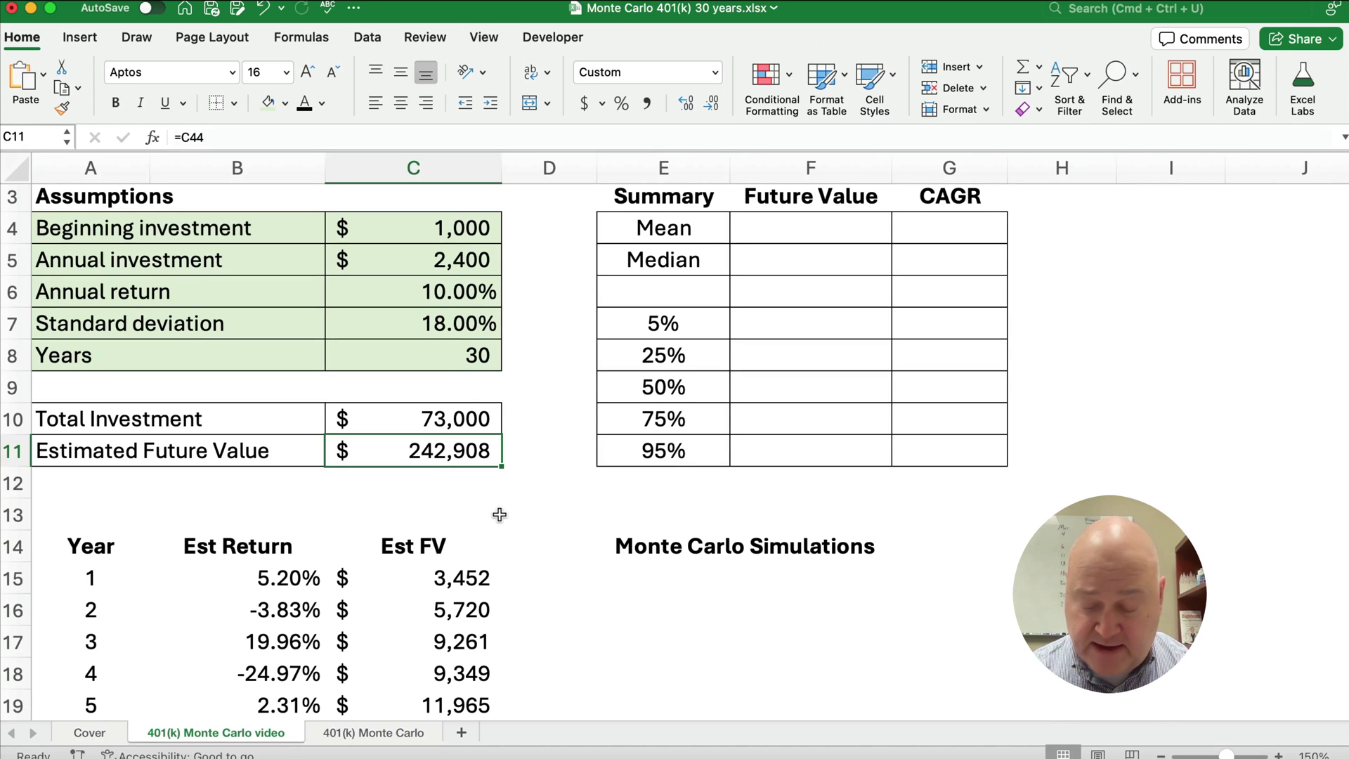
Recalculate the worksheet five times to observe how the Estimated Future Value varies with new random returns.
{"action": "key", "text": "F9"}
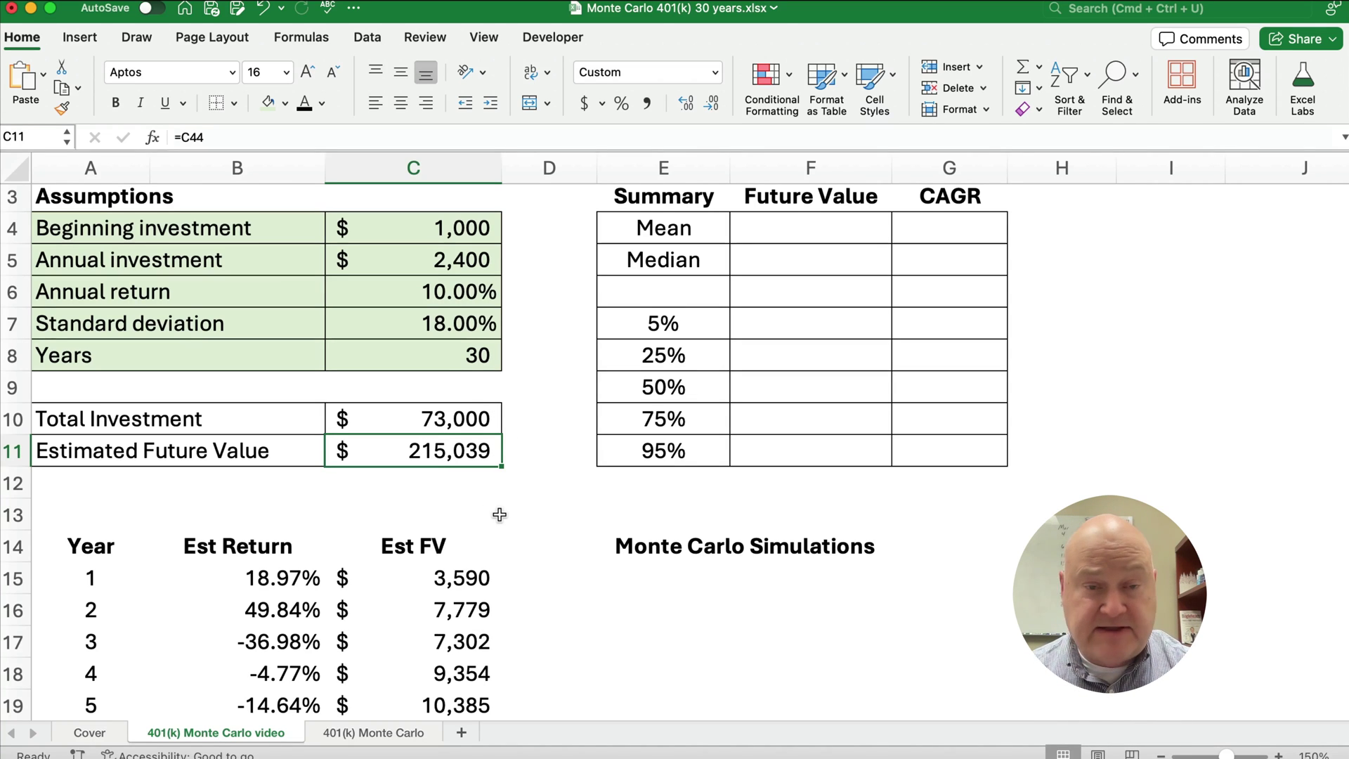
{"action": "key", "text": "F9"}
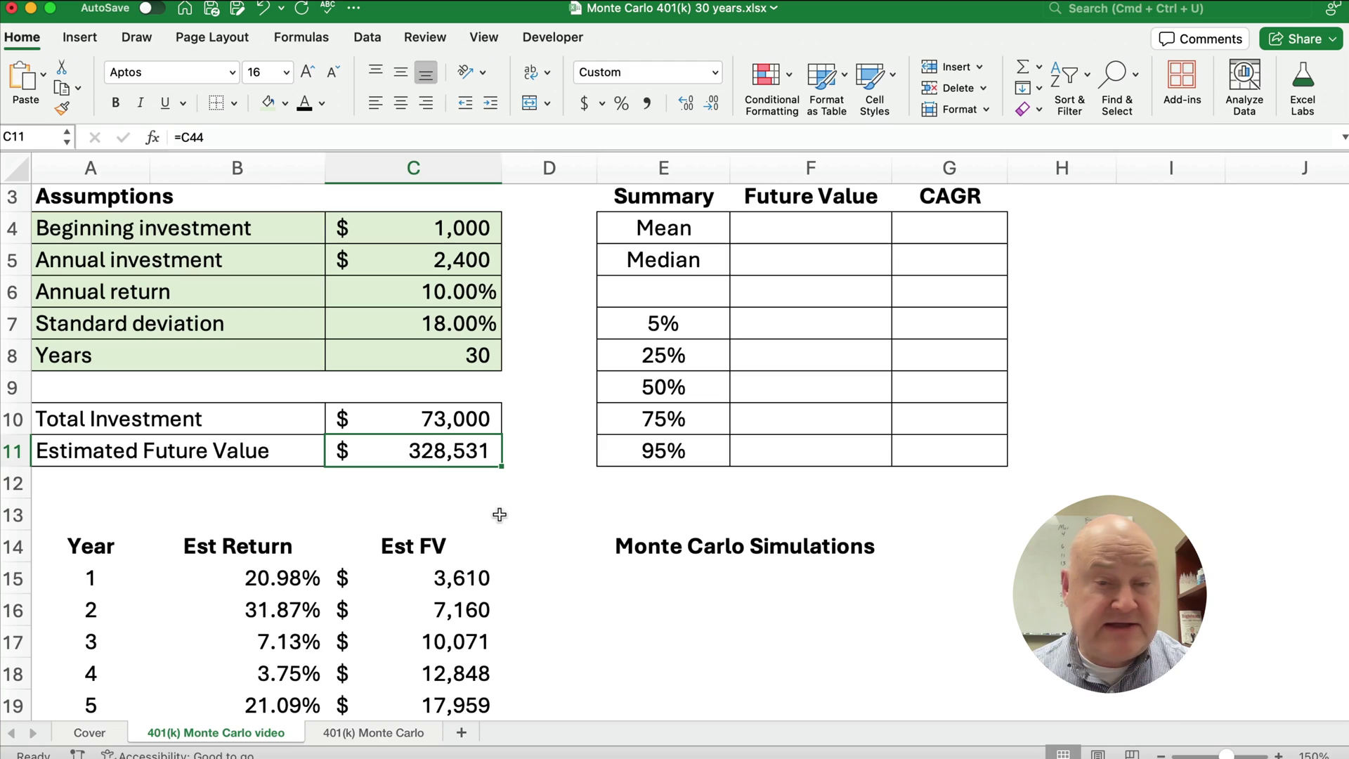
{"action": "key", "text": "F9"}
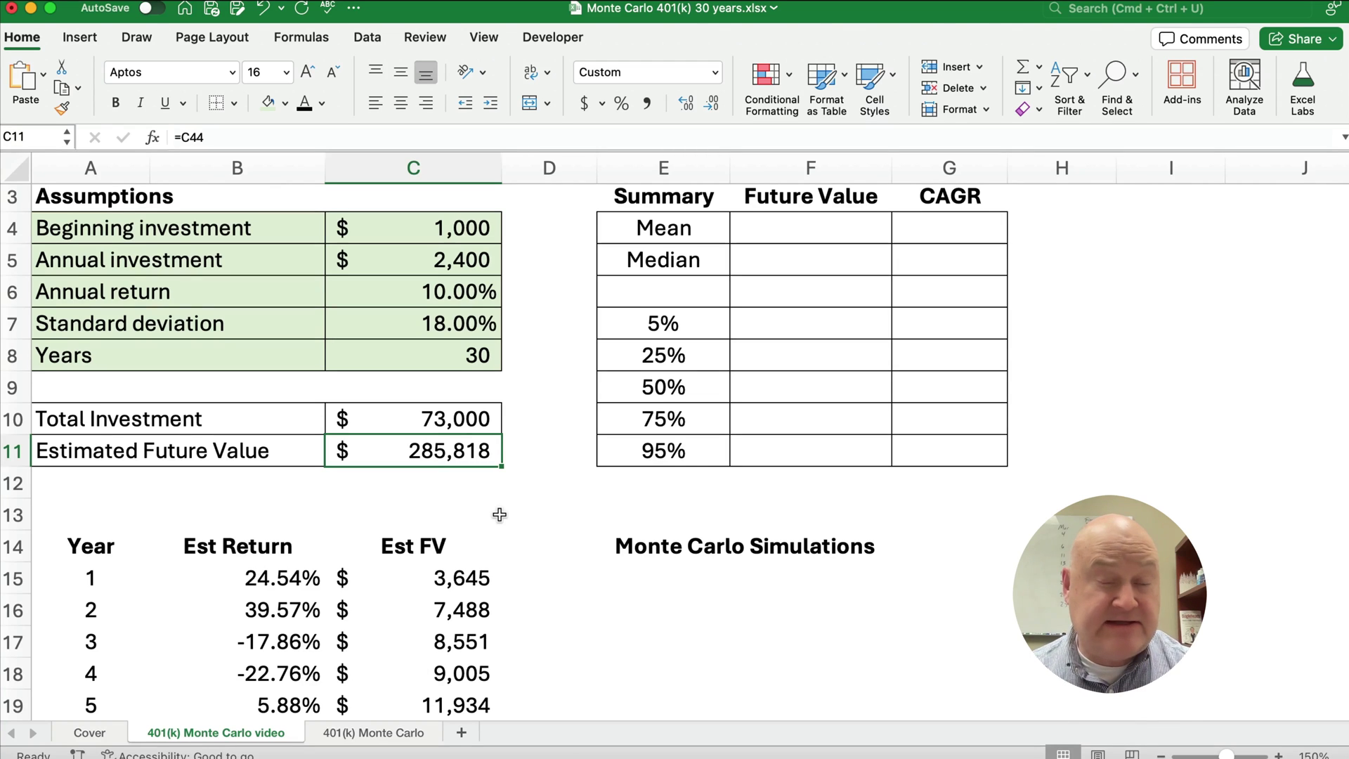
{"action": "key", "text": "F9"}
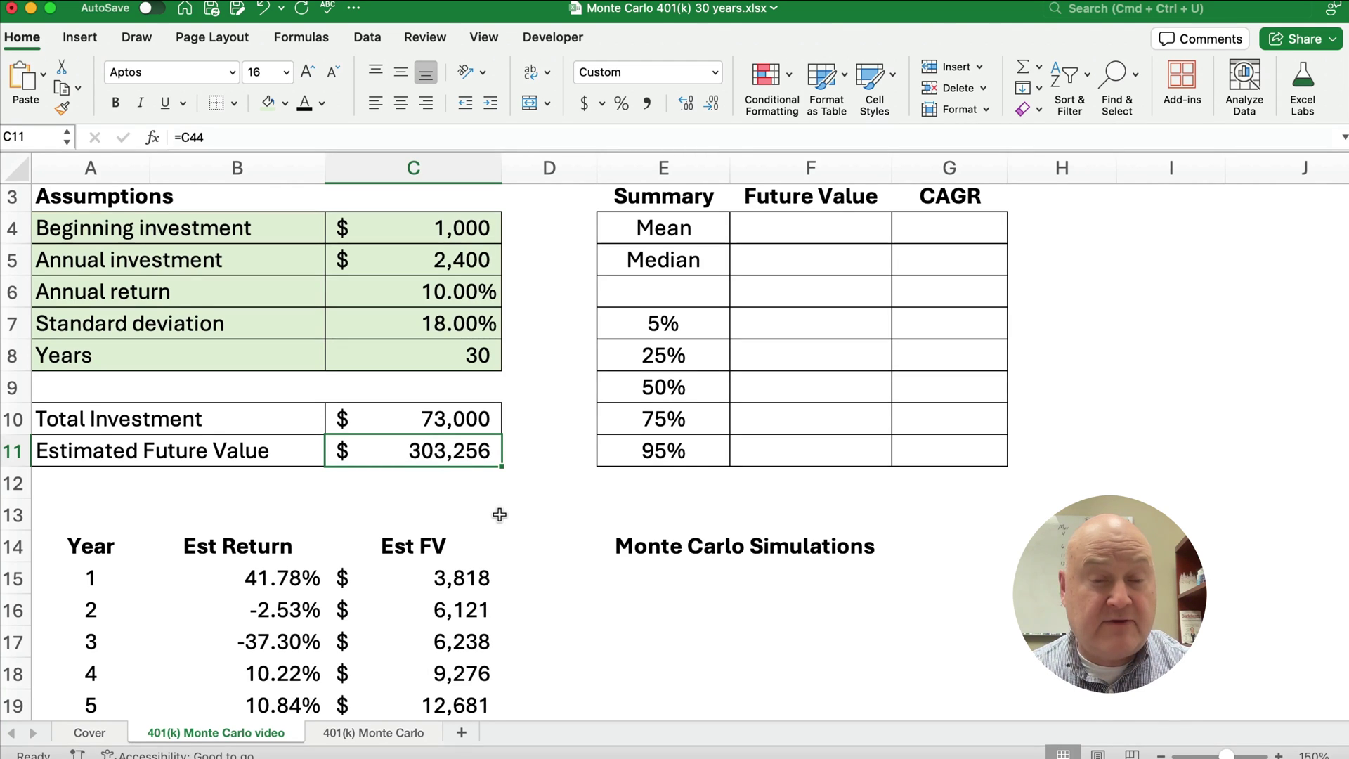
{"action": "key", "text": "F9"}
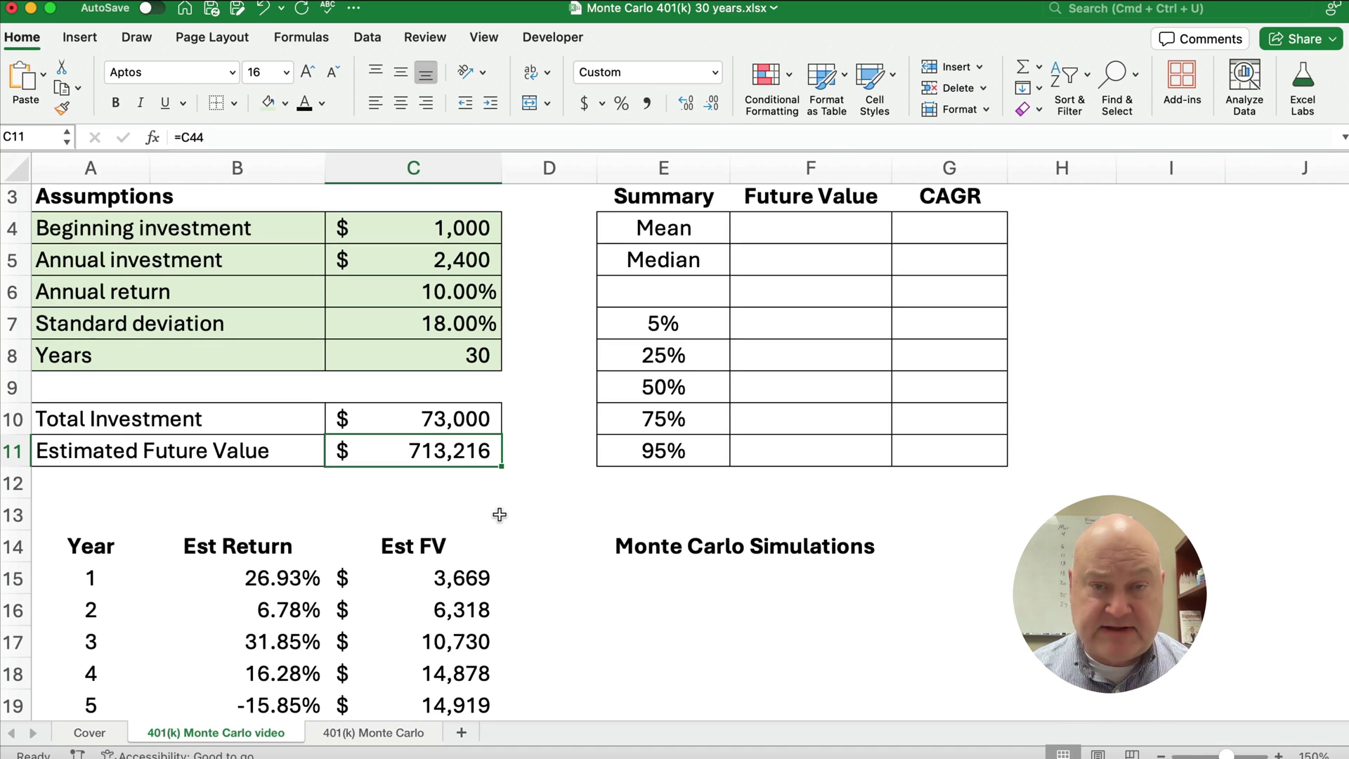
Under Monte Carlo Simulations, label E15 as Est FV and link F15 to the estimated future value with =C11.
{"action": "left_click", "coordinate": [814, 327]}
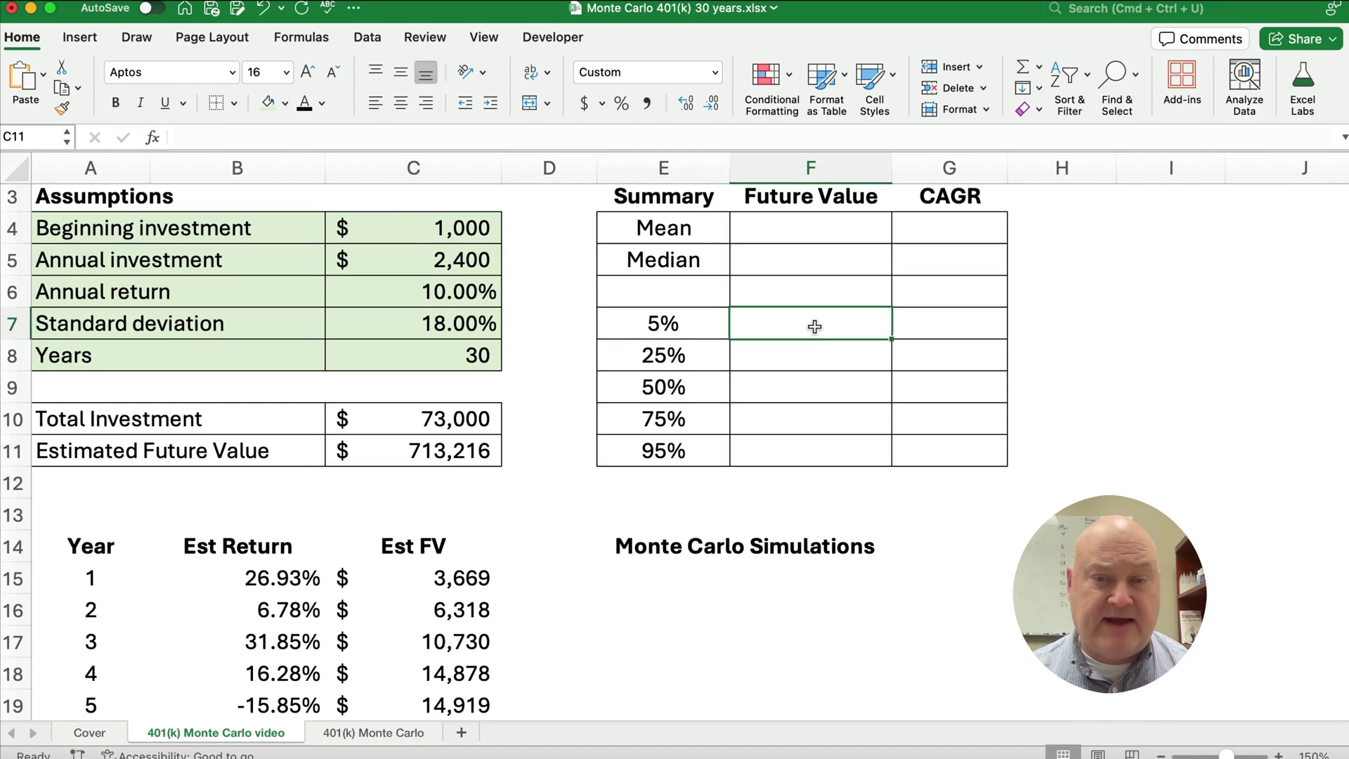
{"action": "left_click", "coordinate": [774, 389]}
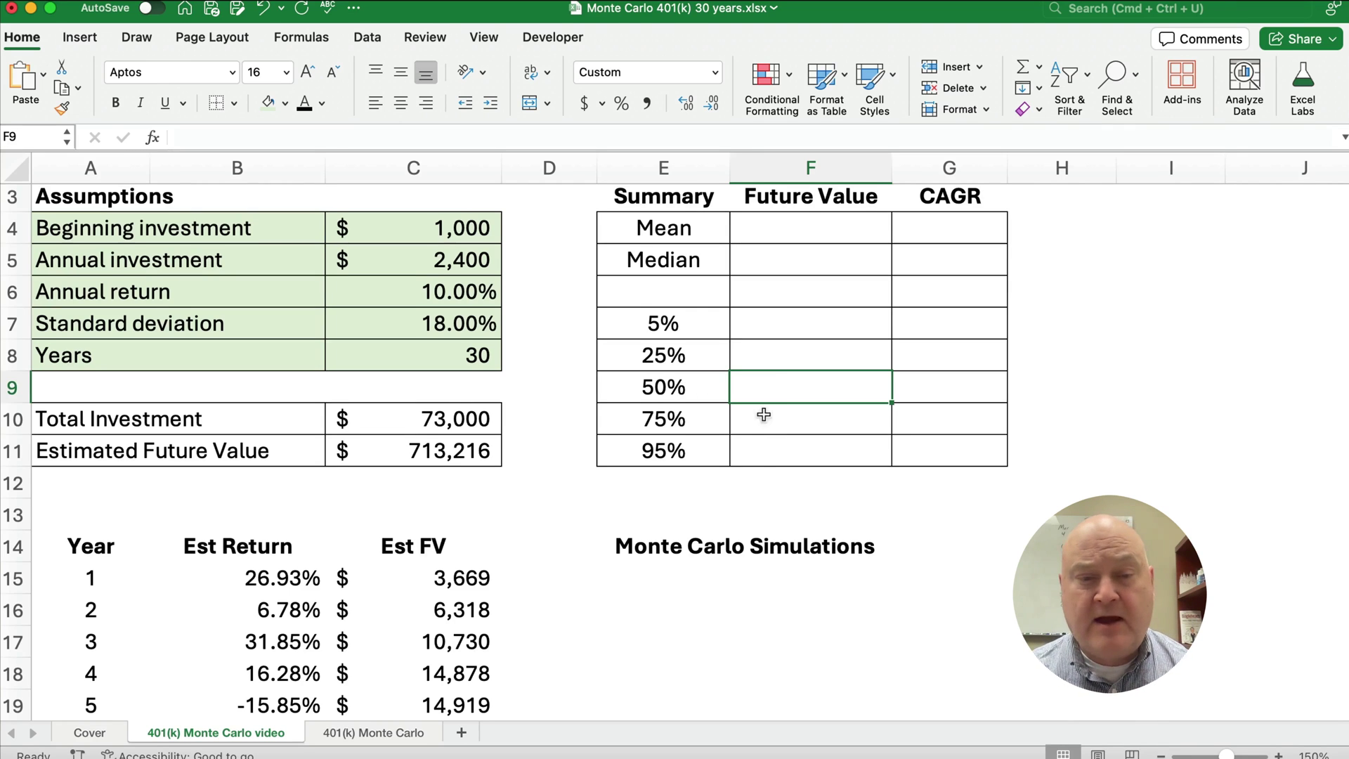
{"action": "scroll", "coordinate": [759, 483], "scroll_direction": "down", "scroll_amount": 2}
{"action": "left_click", "coordinate": [684, 546]}
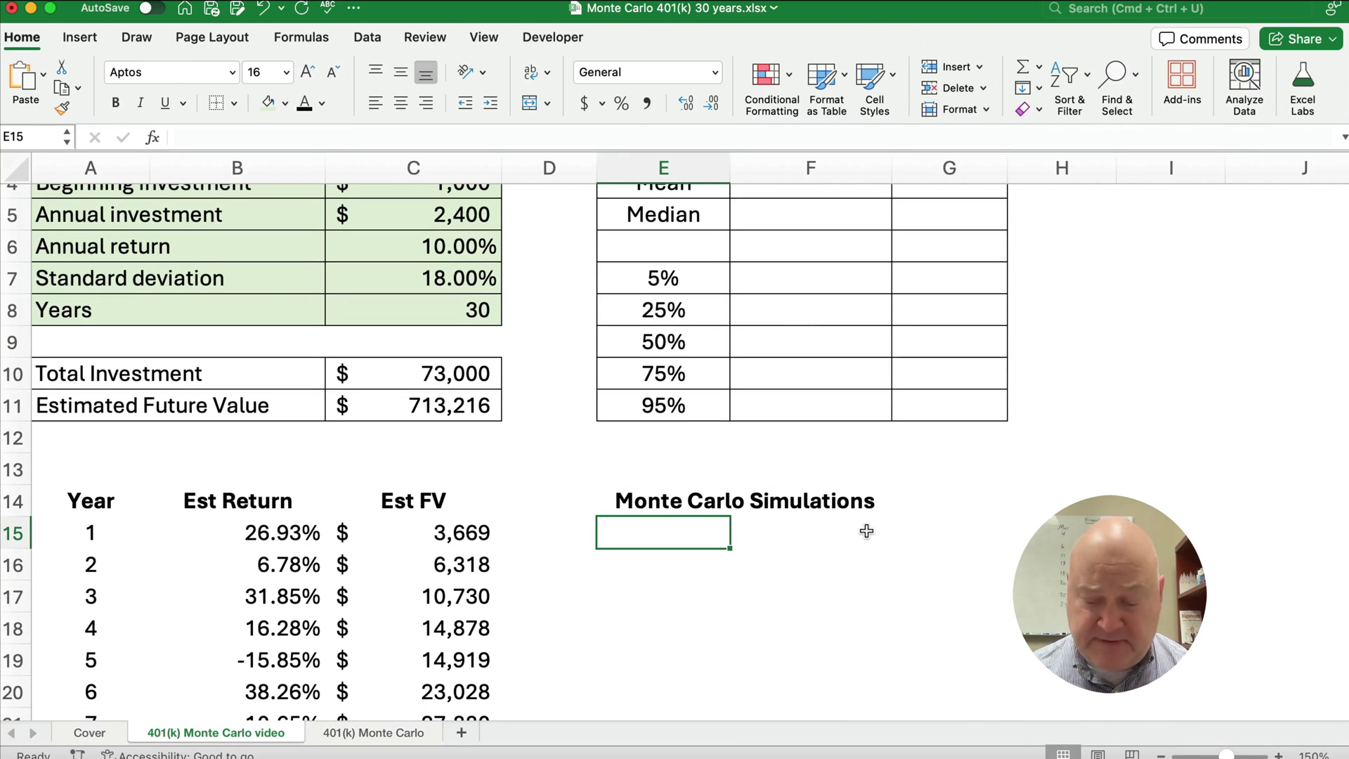
{"action": "type", "text": "Est FV"}
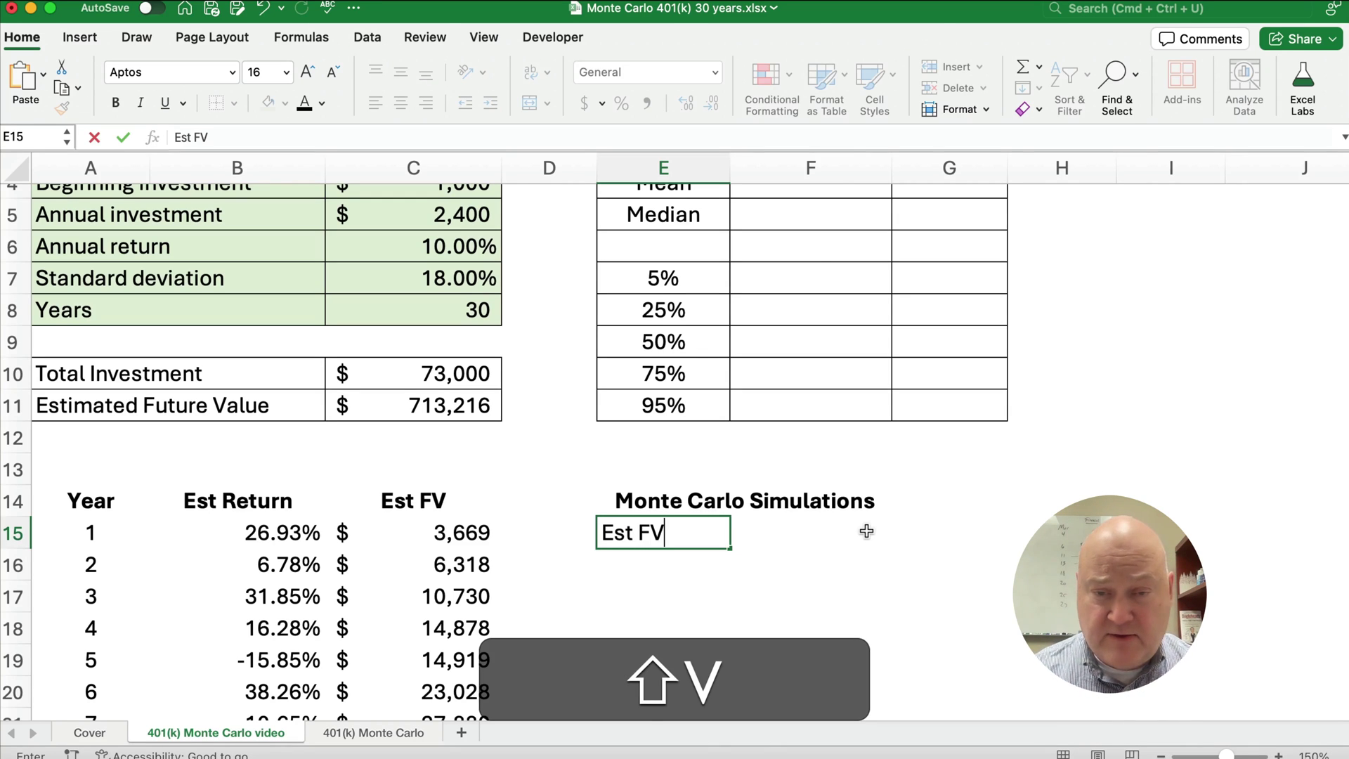
{"action": "key", "text": "Right"}
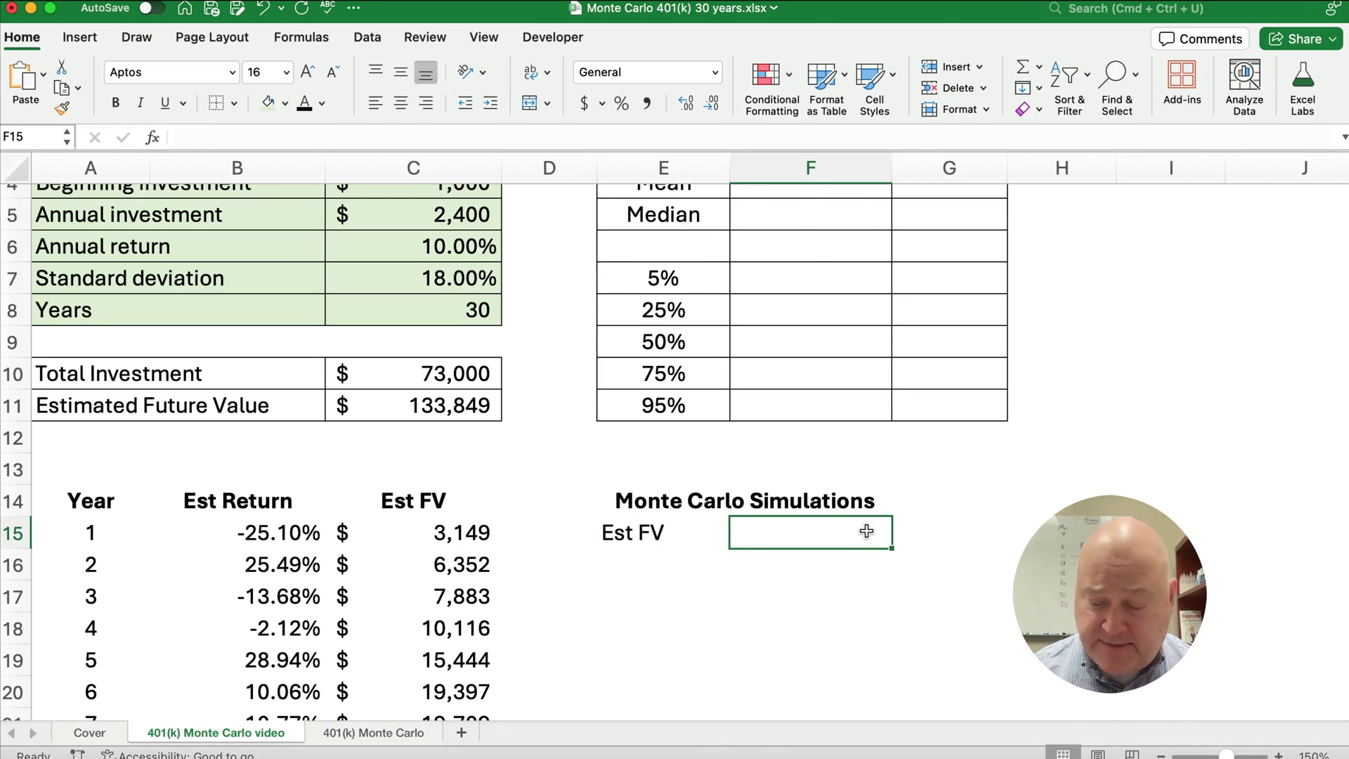
{"action": "type", "text": "="}
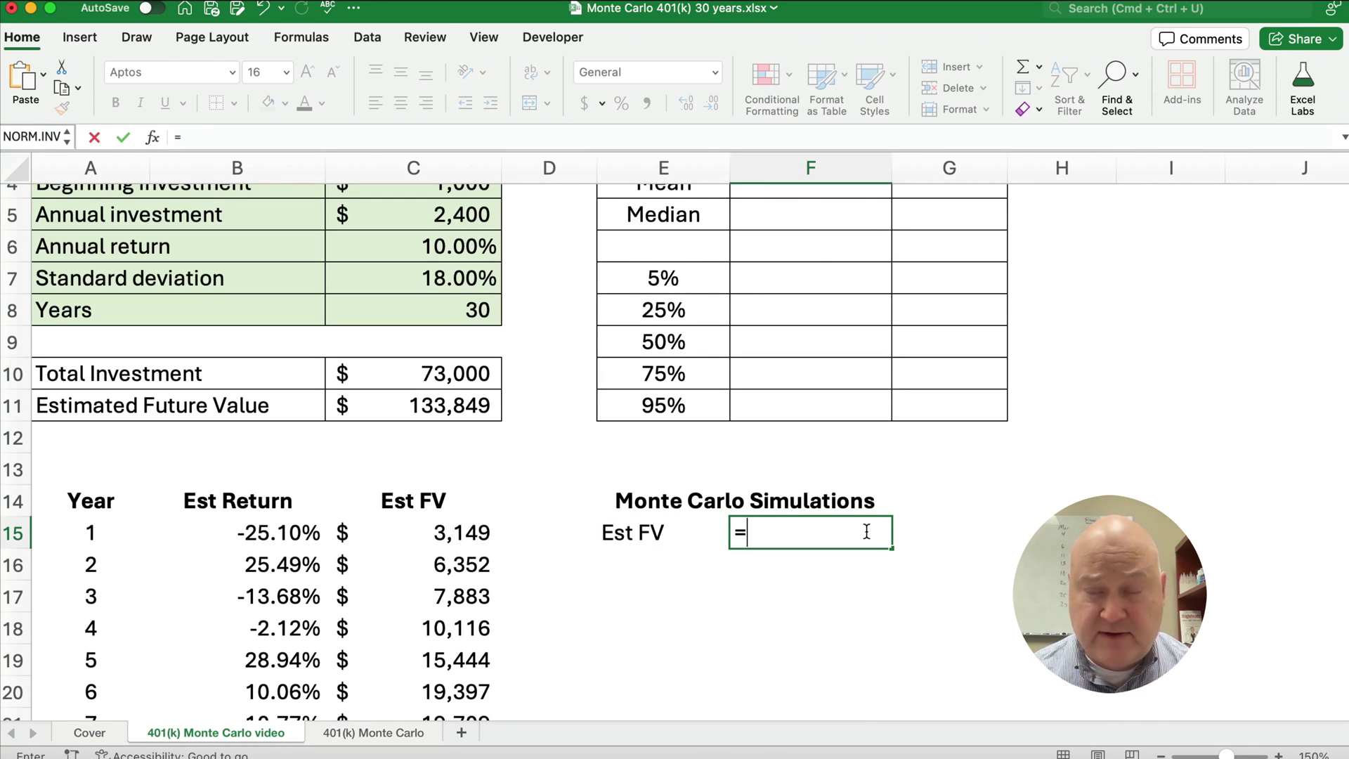
{"action": "left_click", "coordinate": [454, 405]}
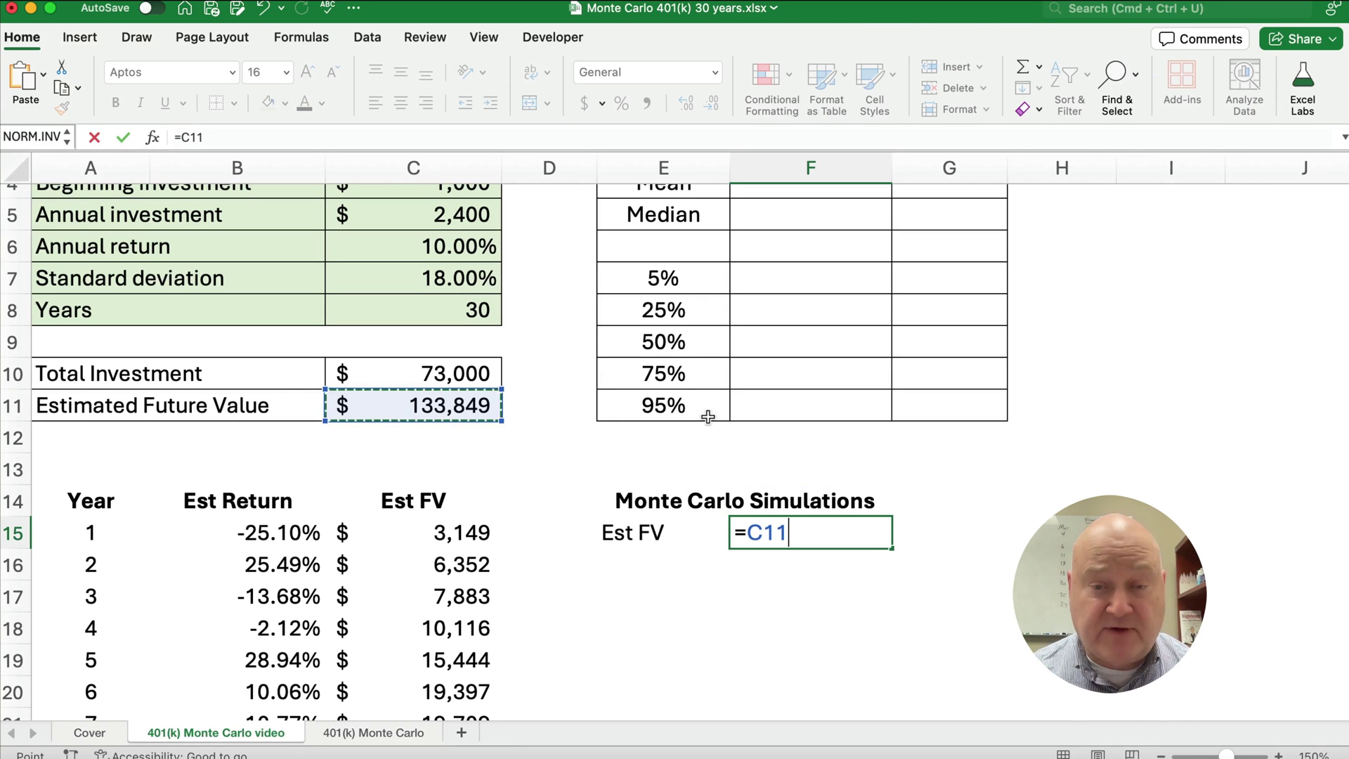
{"action": "key", "text": "Return"}
{"action": "key", "text": "Up"}
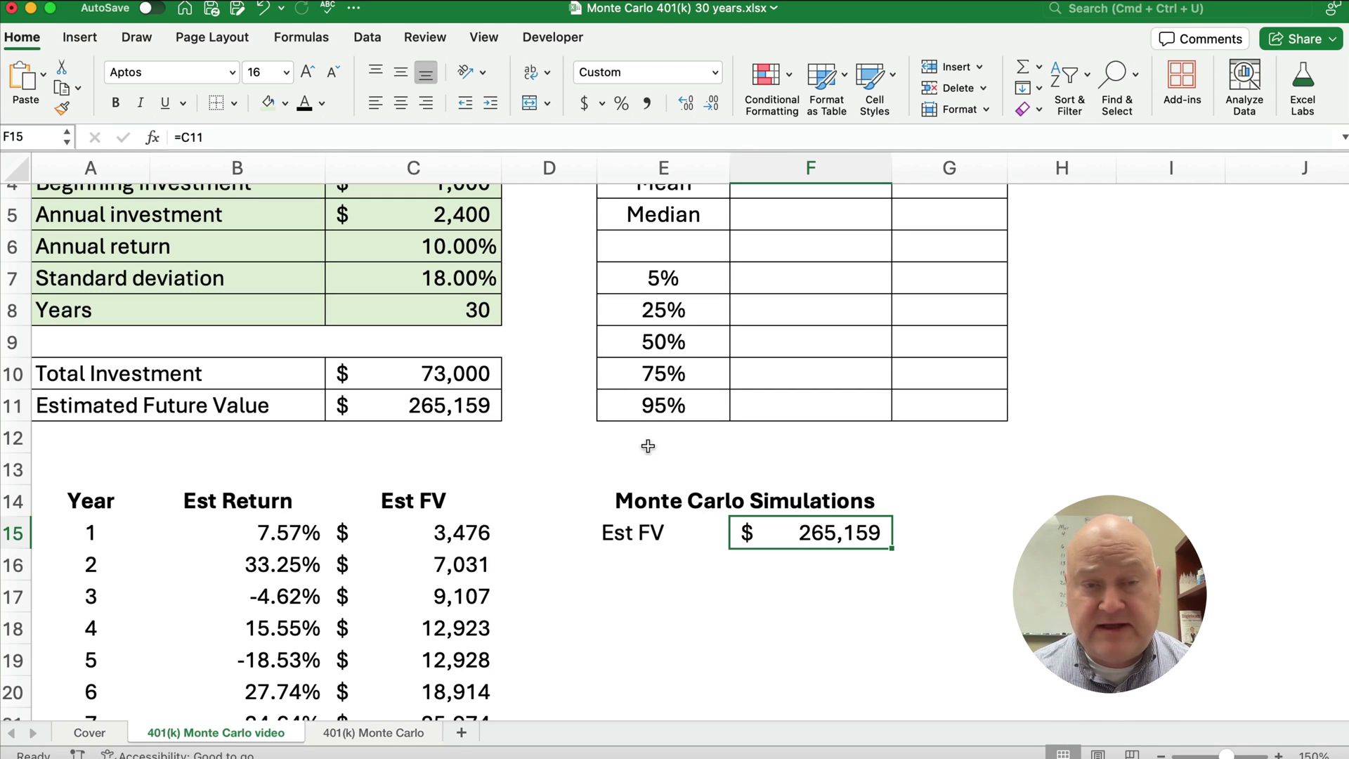
Number the simulations down column E from 1 in E16, using a linear column series with step value 1 and stop value 1000.
{"action": "left_click", "coordinate": [643, 560]}
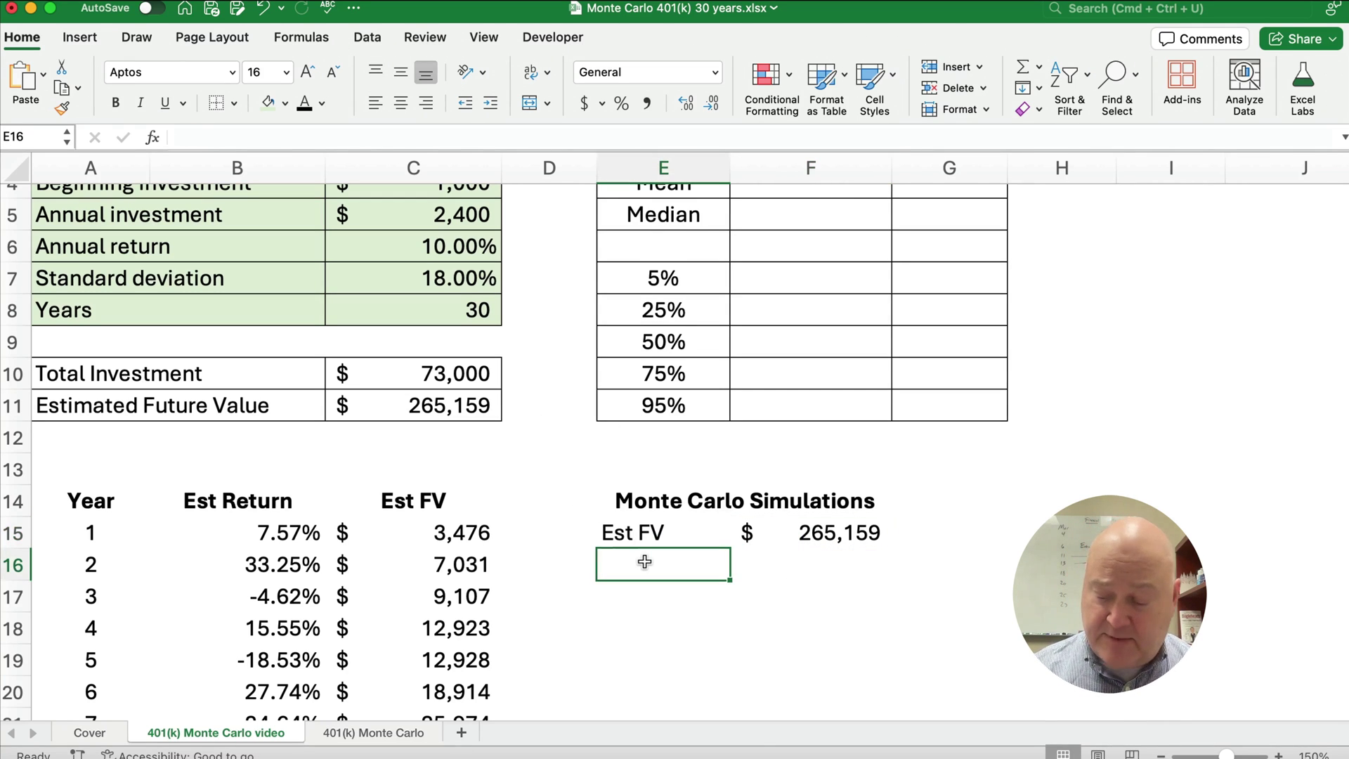
{"action": "type", "text": "1"}
{"action": "key", "text": "Return"}
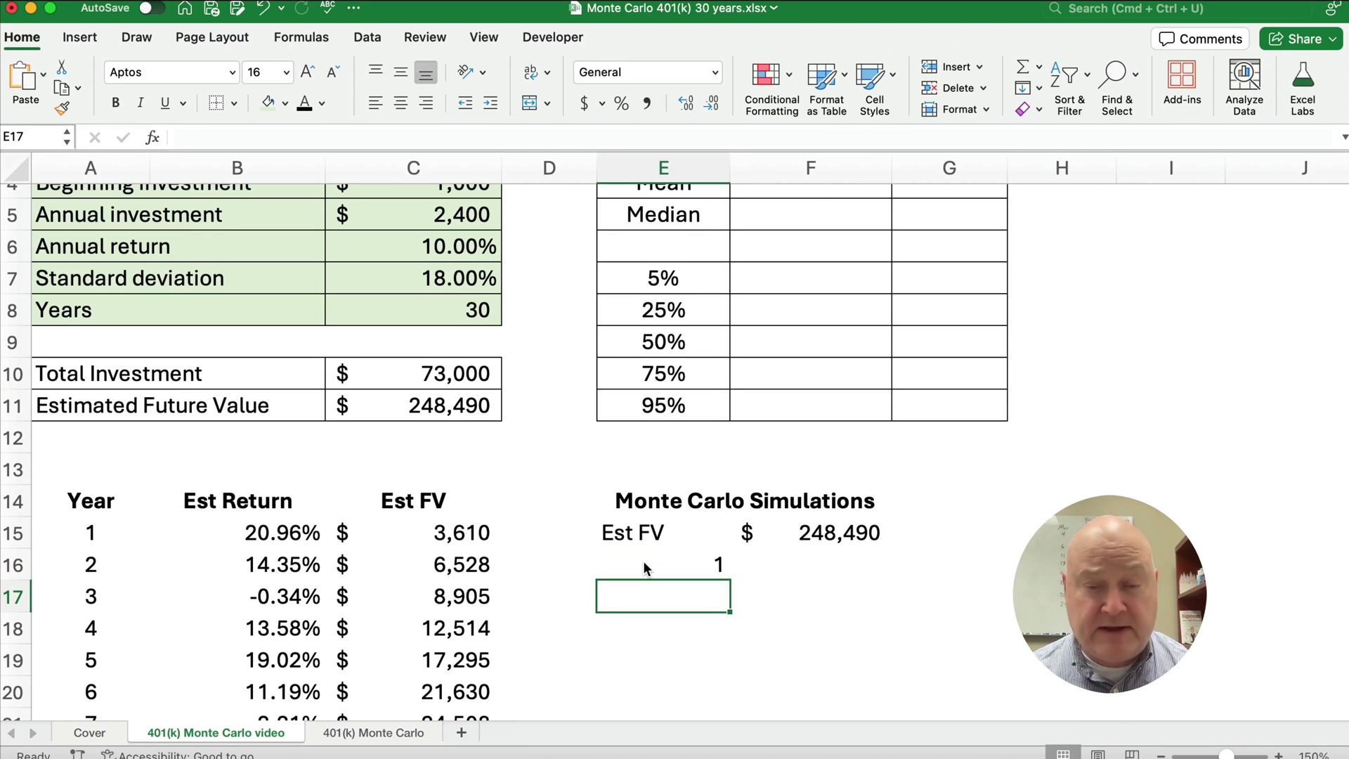
{"action": "scroll", "coordinate": [673, 568], "scroll_direction": "down", "scroll_amount": 1}
{"action": "left_click", "coordinate": [687, 519]}
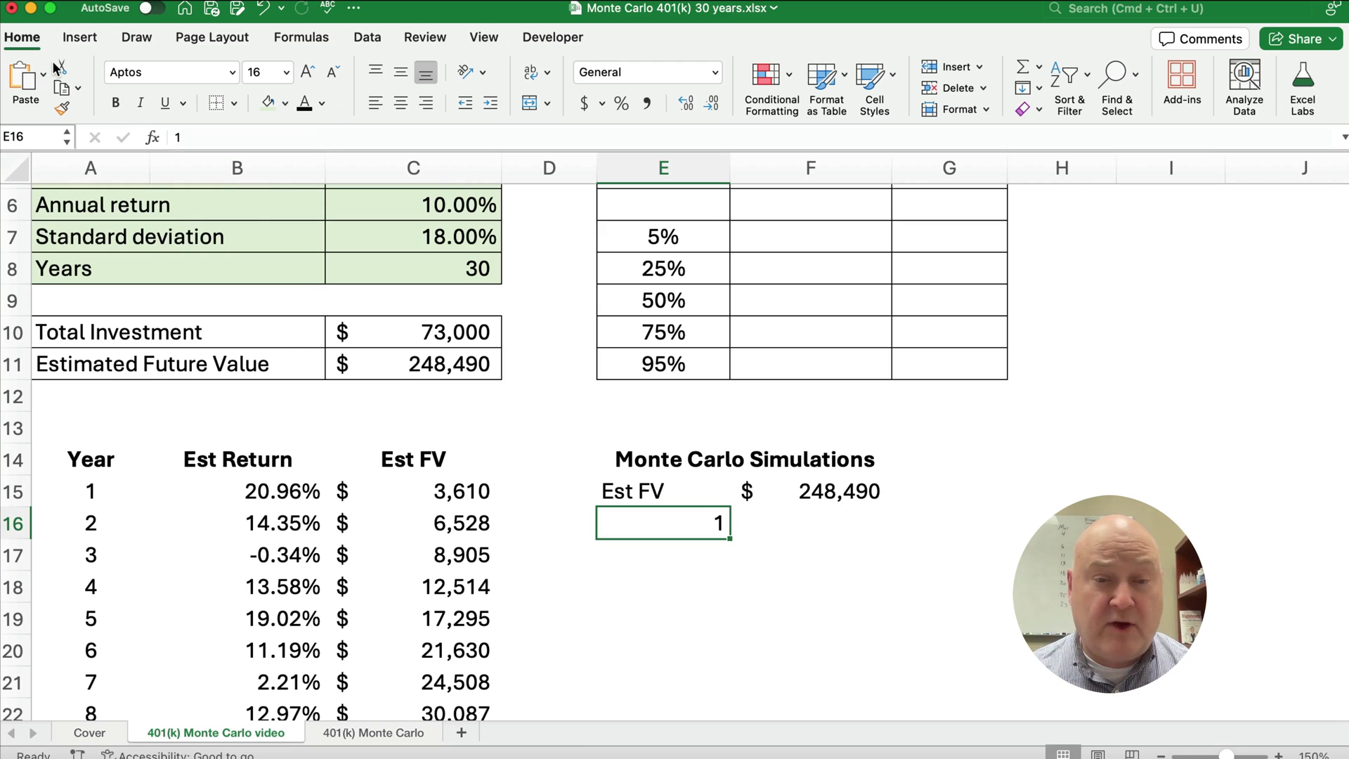
{"action": "left_click", "coordinate": [1040, 90]}
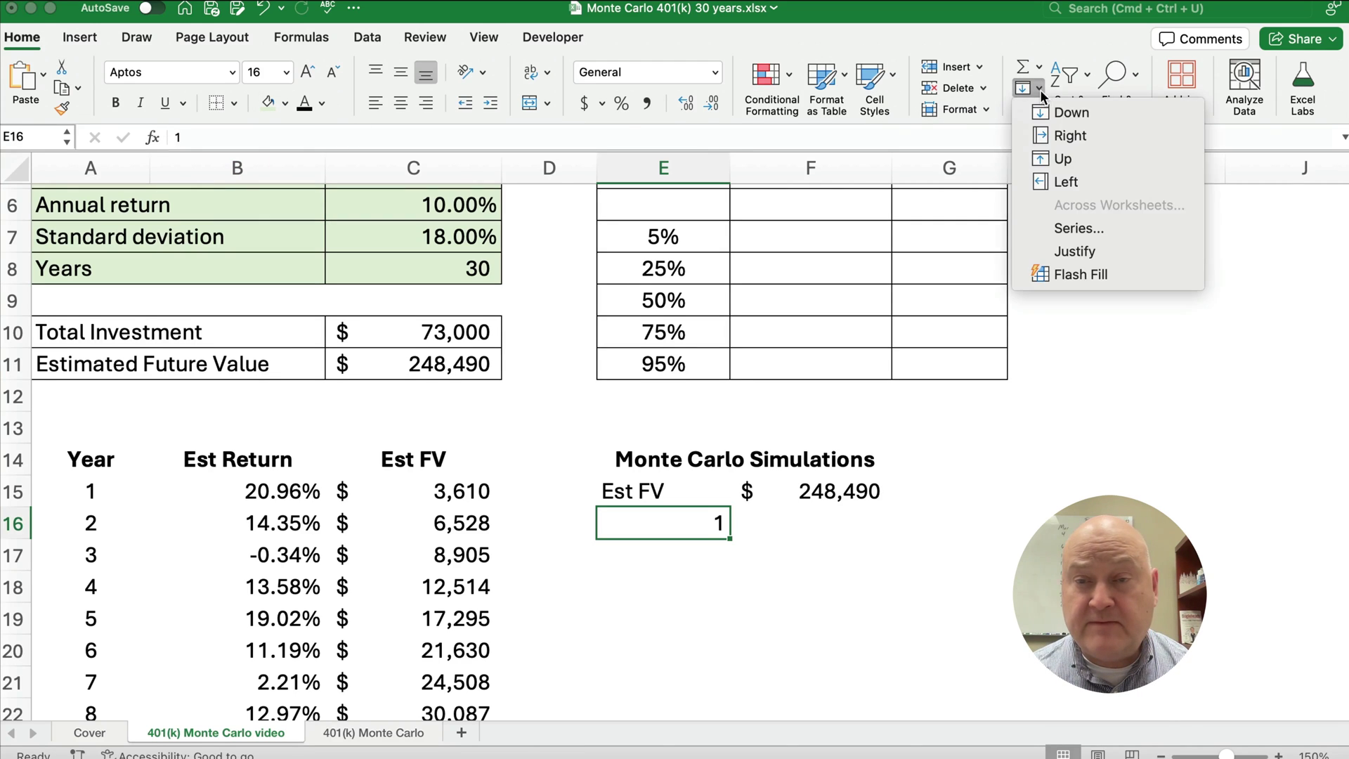
{"action": "left_click", "coordinate": [1079, 229]}
{"action": "left_click", "coordinate": [505, 199]}
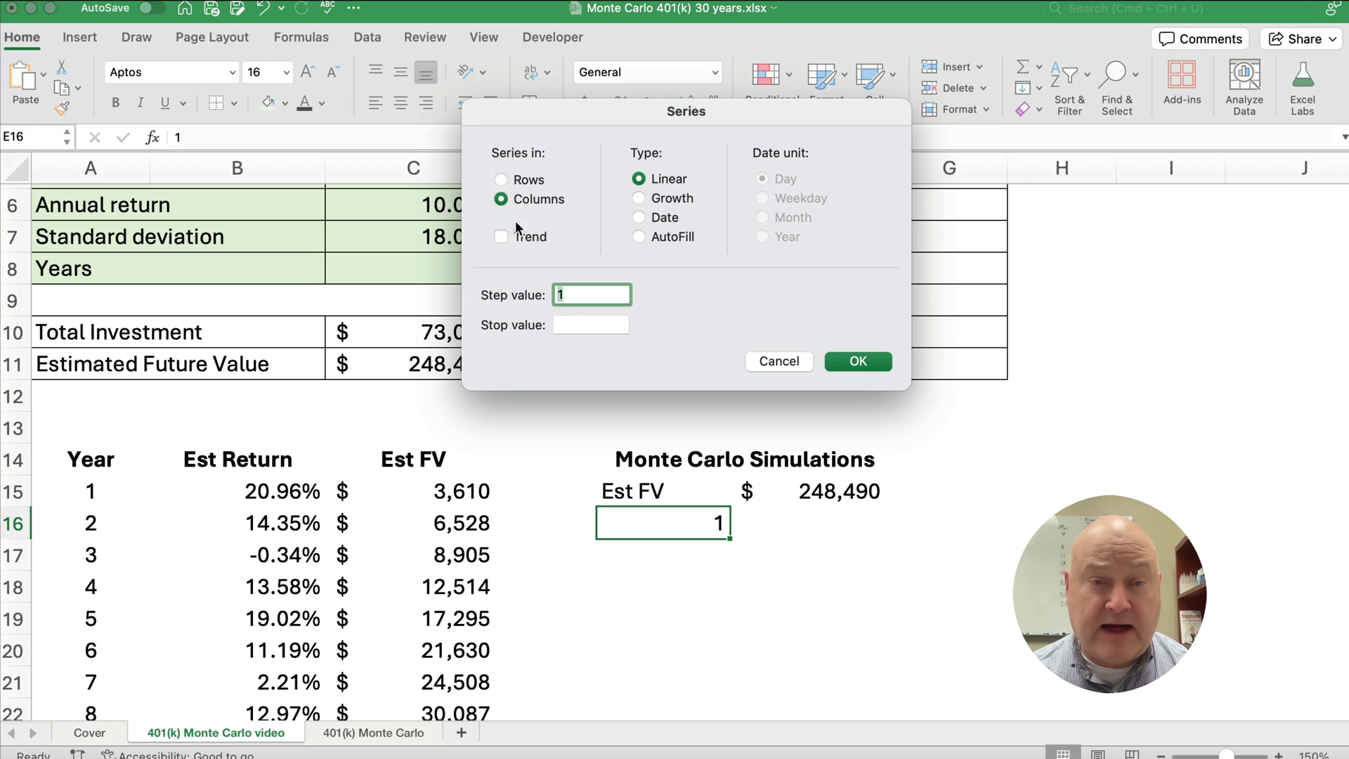
{"action": "left_click", "coordinate": [571, 325]}
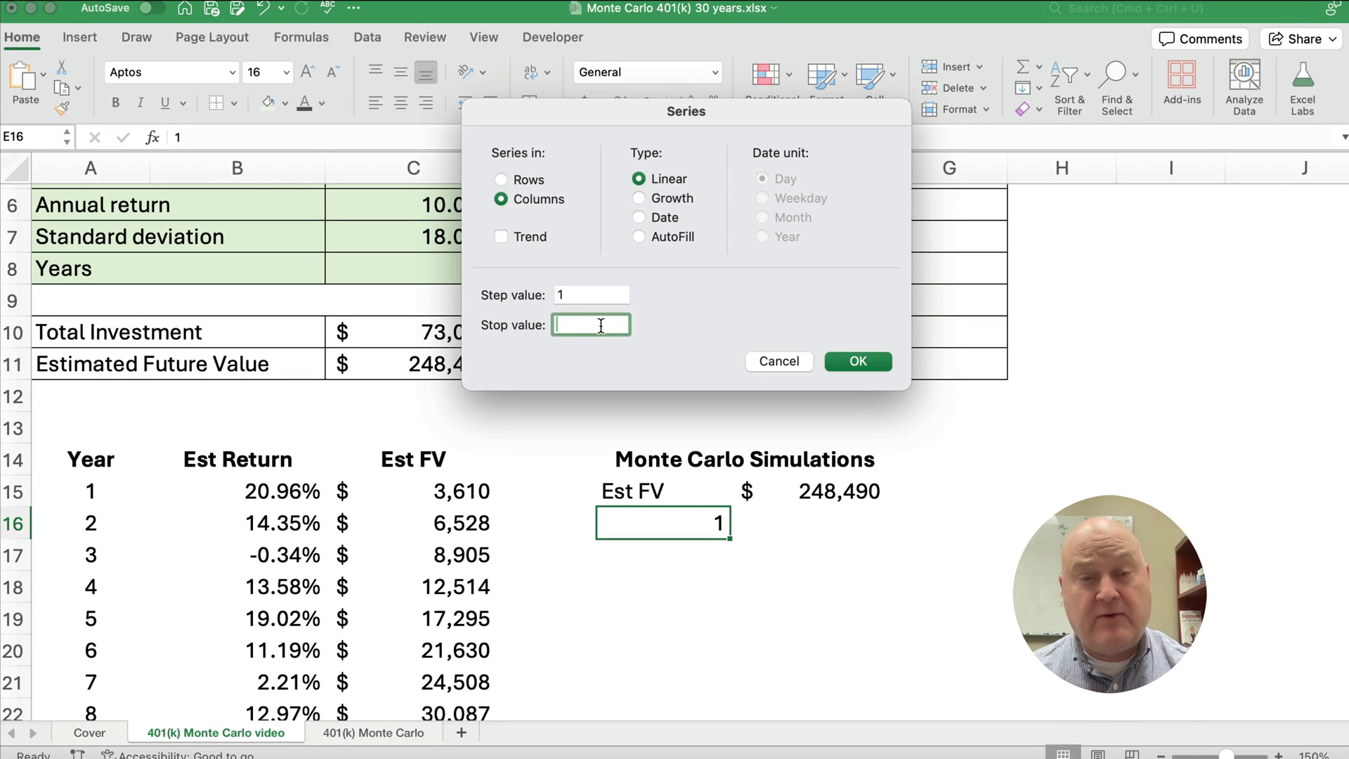
{"action": "type", "text": "1000"}
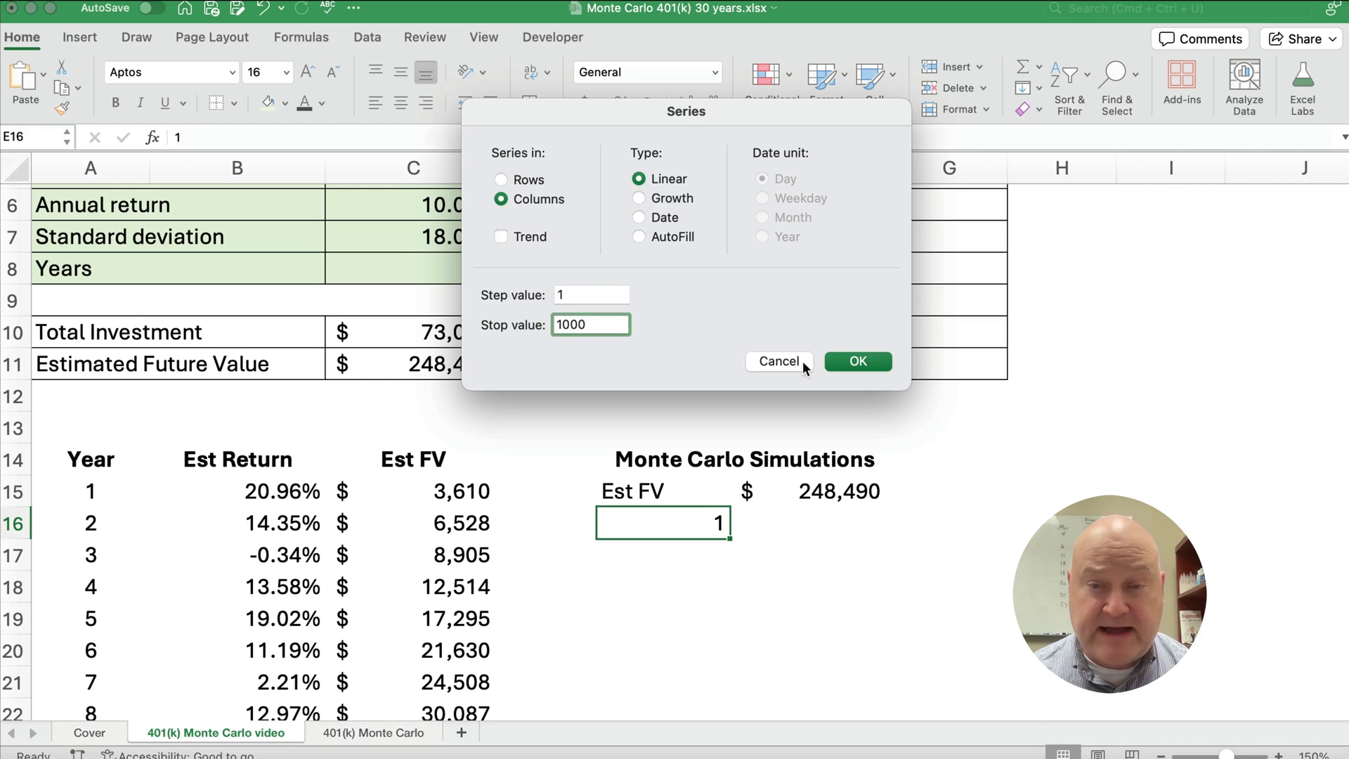
{"action": "left_click", "coordinate": [853, 363]}
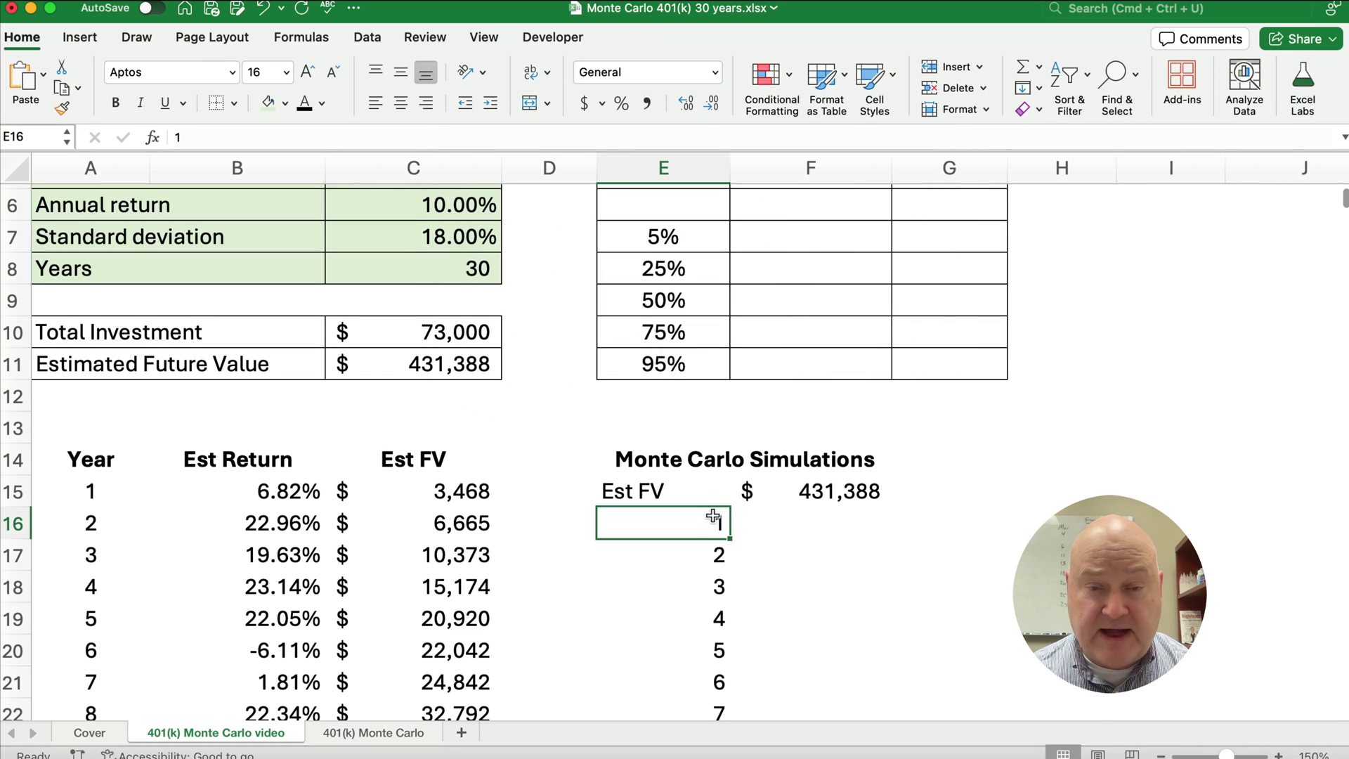
Check the last row of the simulation number series in column E and return to its first number in E16.
{"action": "key", "text": "super+Down"}
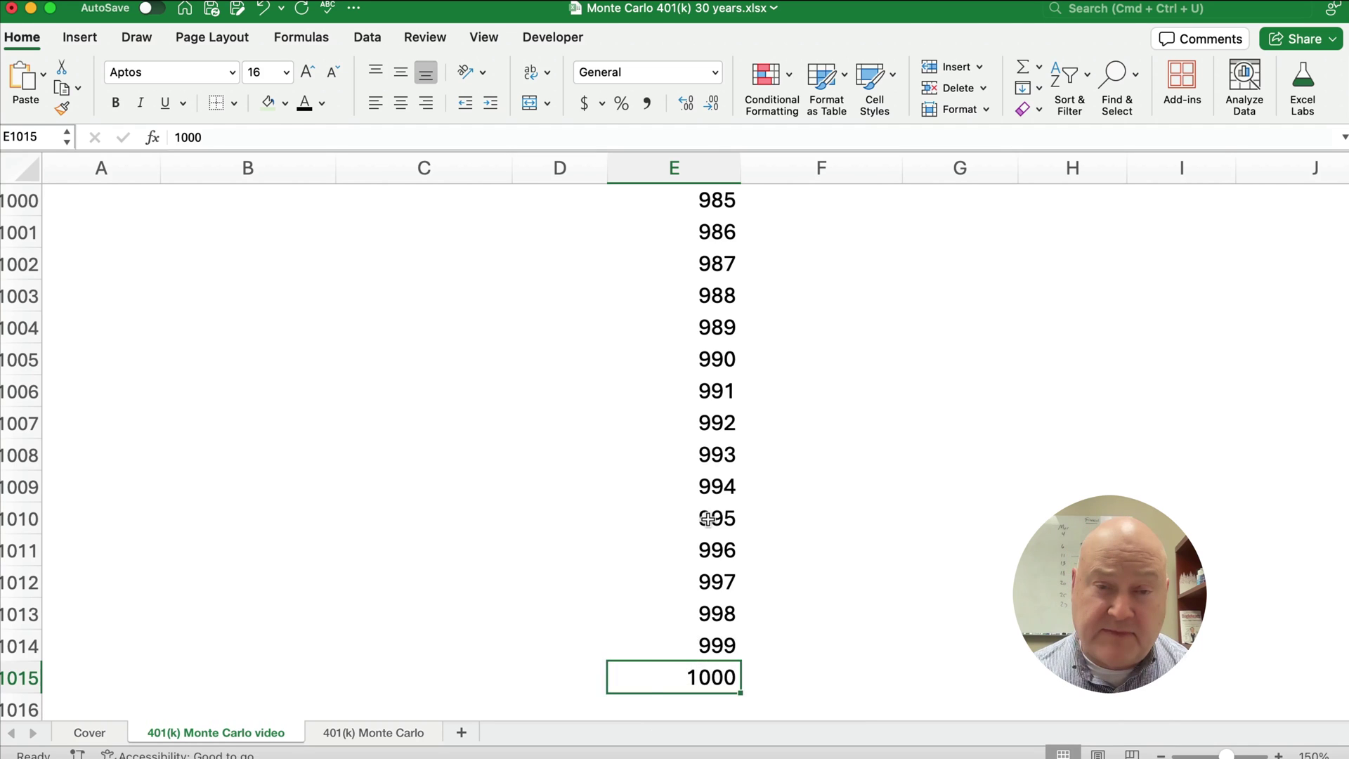
{"action": "key", "text": "super+Up"}
{"action": "key", "text": "Down"}
{"action": "key", "text": "Down"}
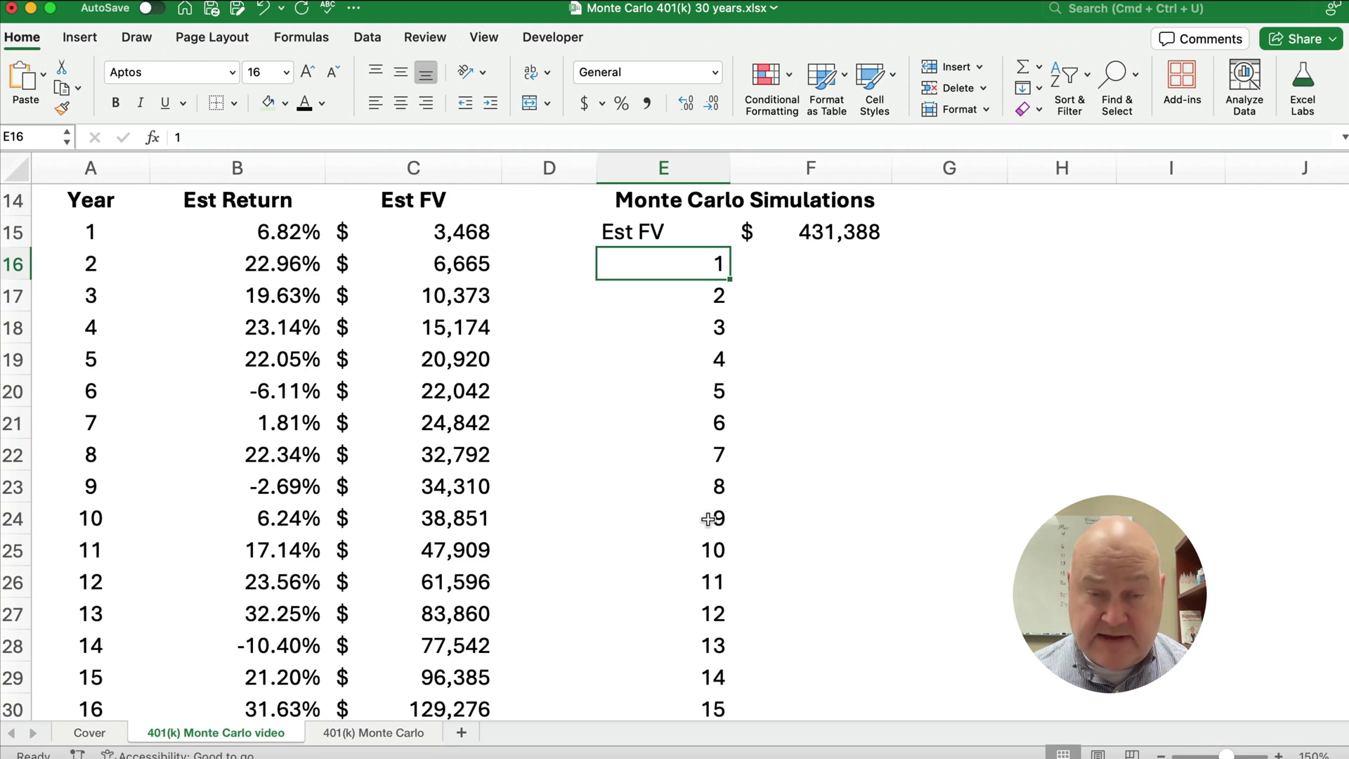
Inspect the end of the simulation numbering at row 1015, returning to simulation 1 in E16.
{"action": "key", "text": "super+Down"}
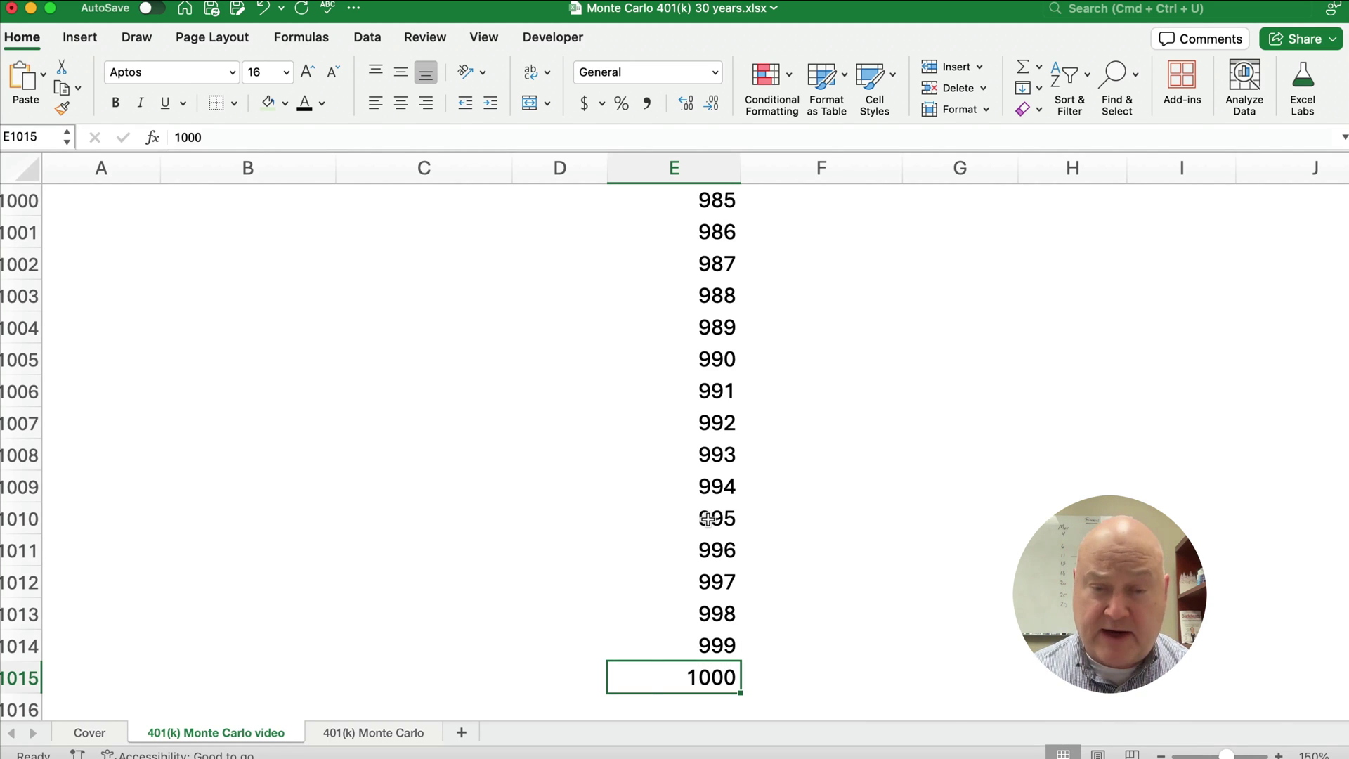
{"action": "key", "text": "super"}
{"action": "key", "text": "super"}
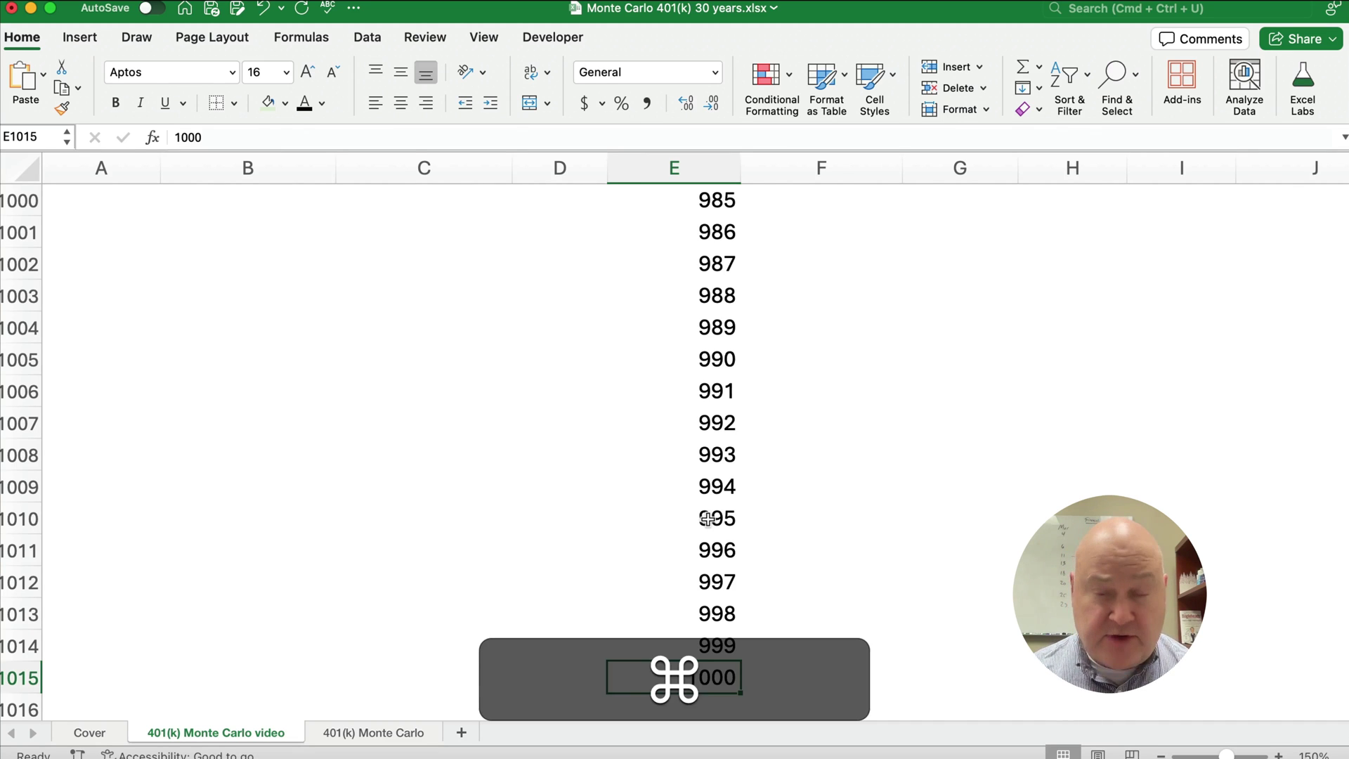
{"action": "key", "text": "super+Up"}
{"action": "key", "text": "Down"}
{"action": "key", "text": "Down"}
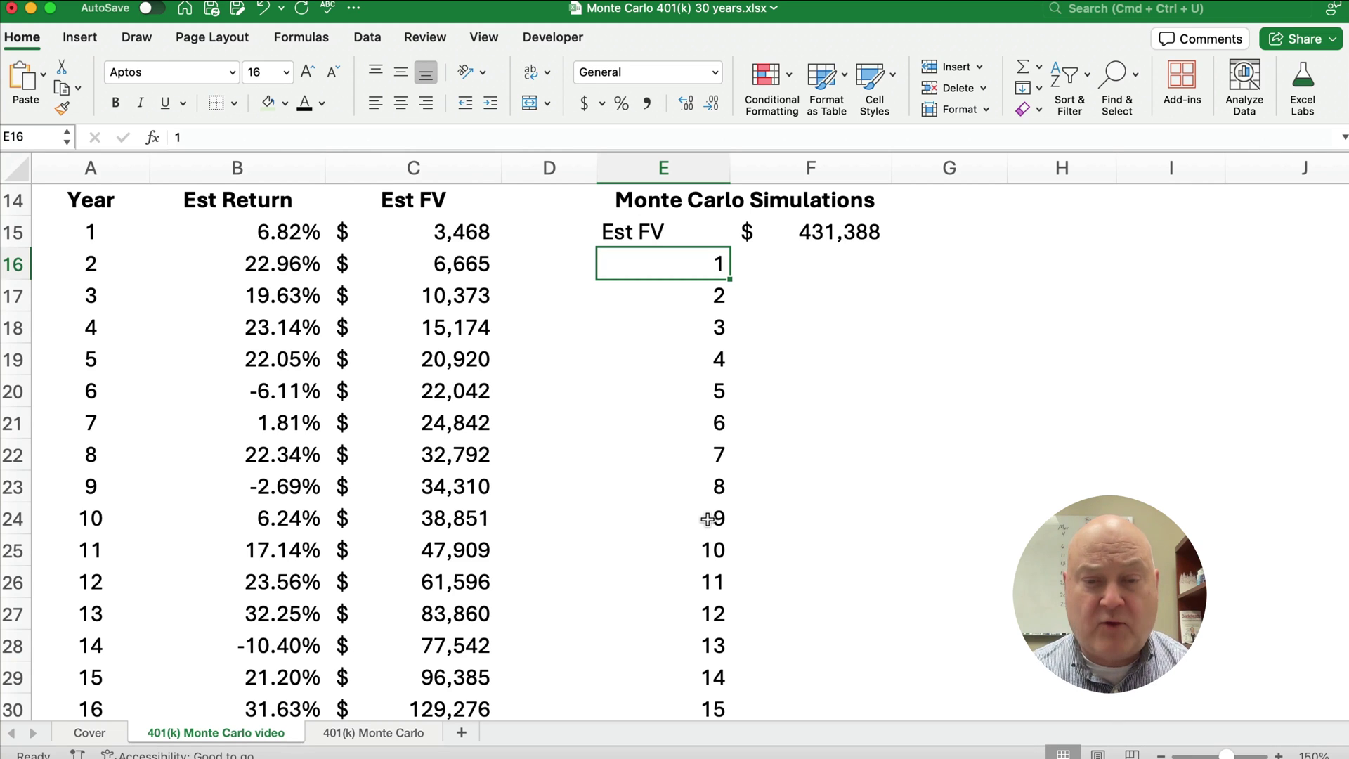
Create a one-variable data table over E15:F1015, using blank cell H15 as the column input cell and leaving the row input empty.
{"action": "left_click", "coordinate": [829, 271]}
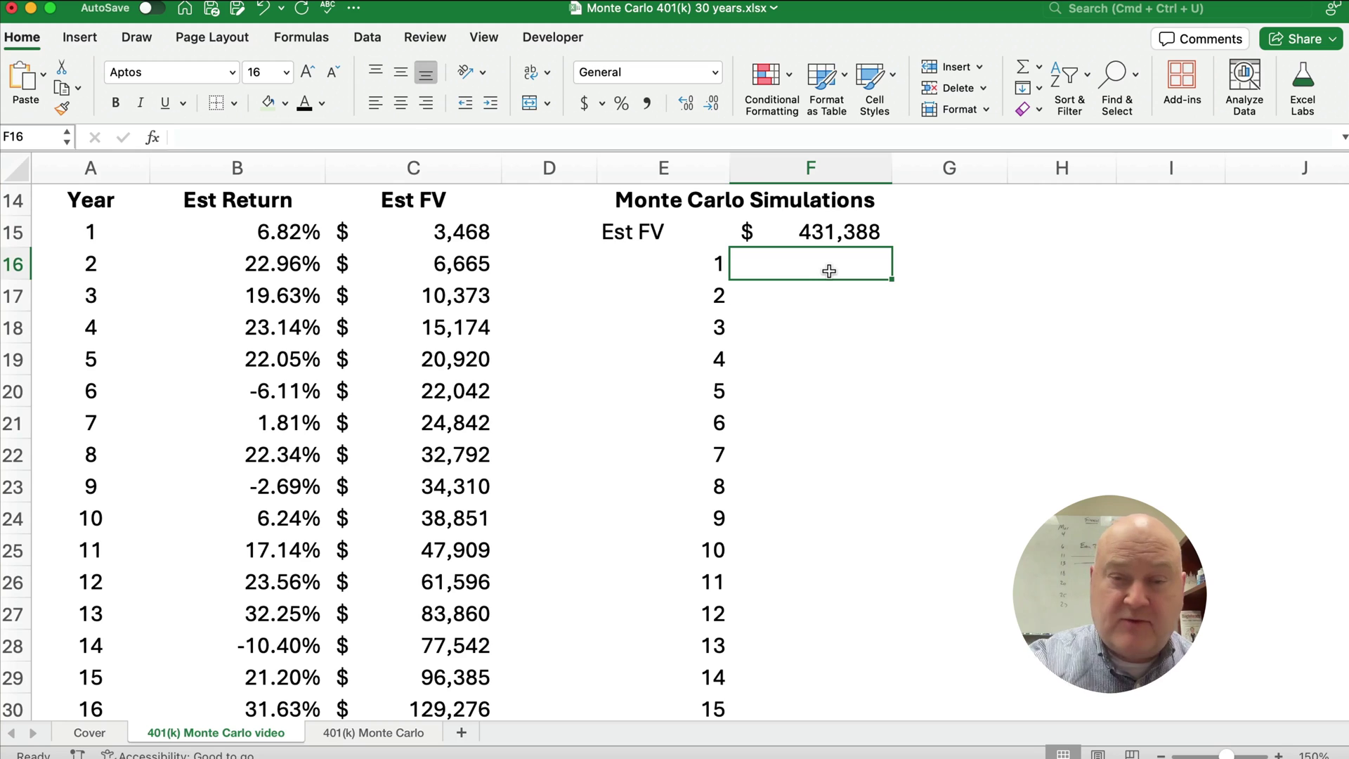
{"action": "left_click", "coordinate": [831, 223]}
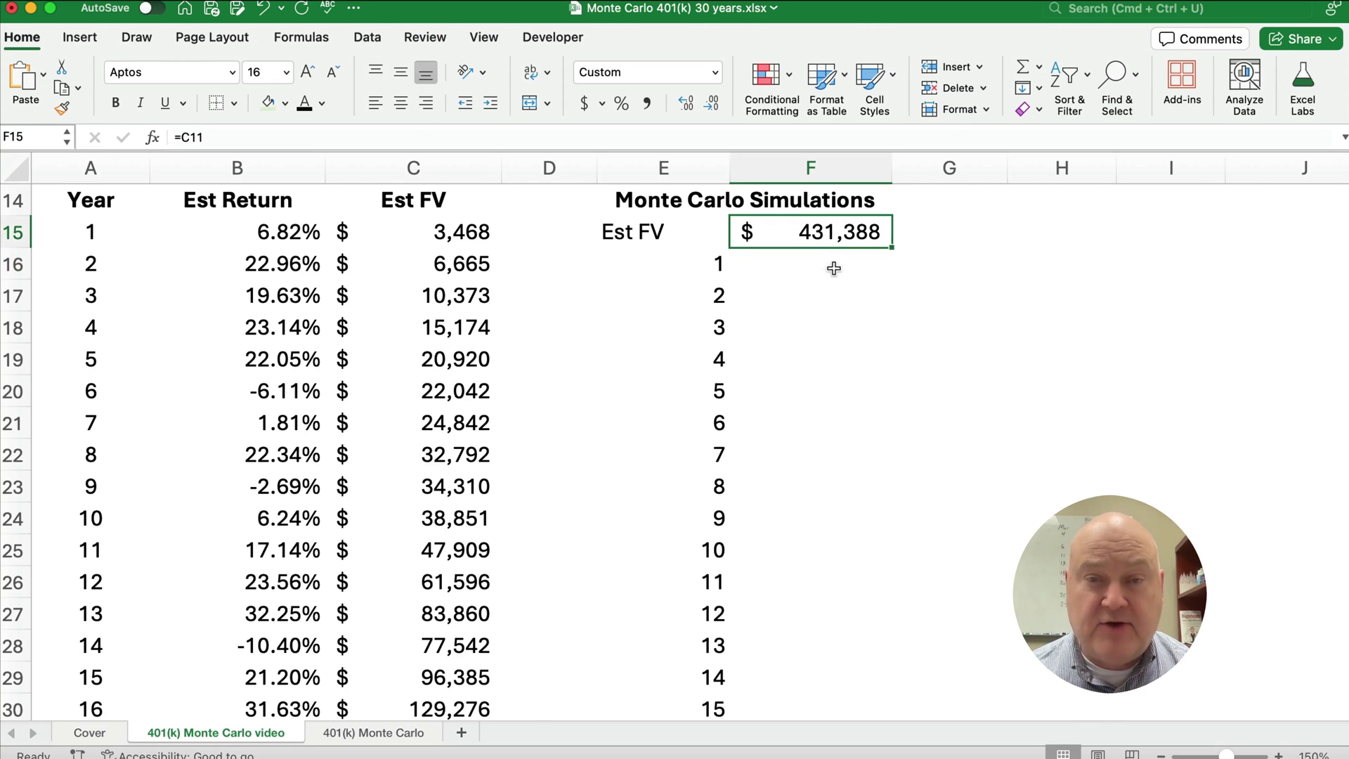
{"action": "left_click", "coordinate": [821, 271]}
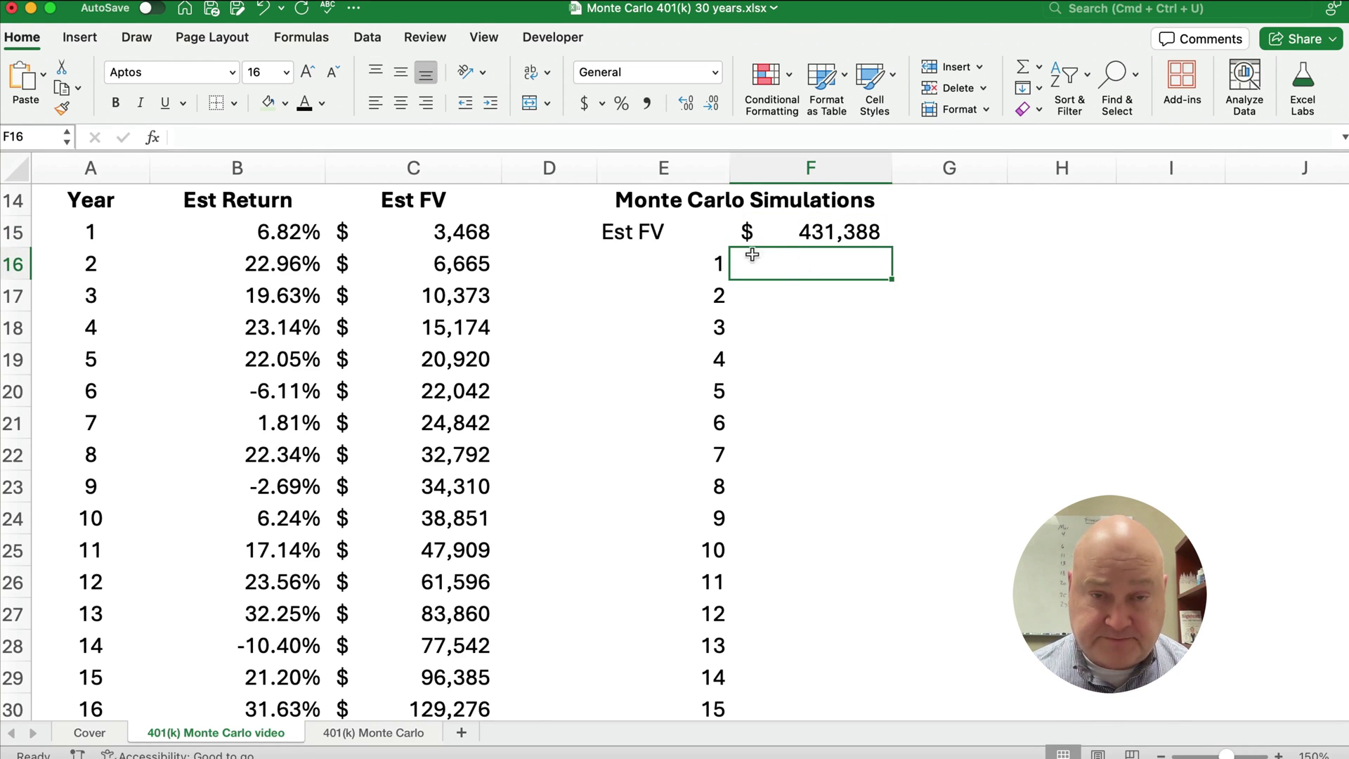
{"action": "left_click_drag", "start_coordinate": [658, 236], "coordinate": [808, 249]}
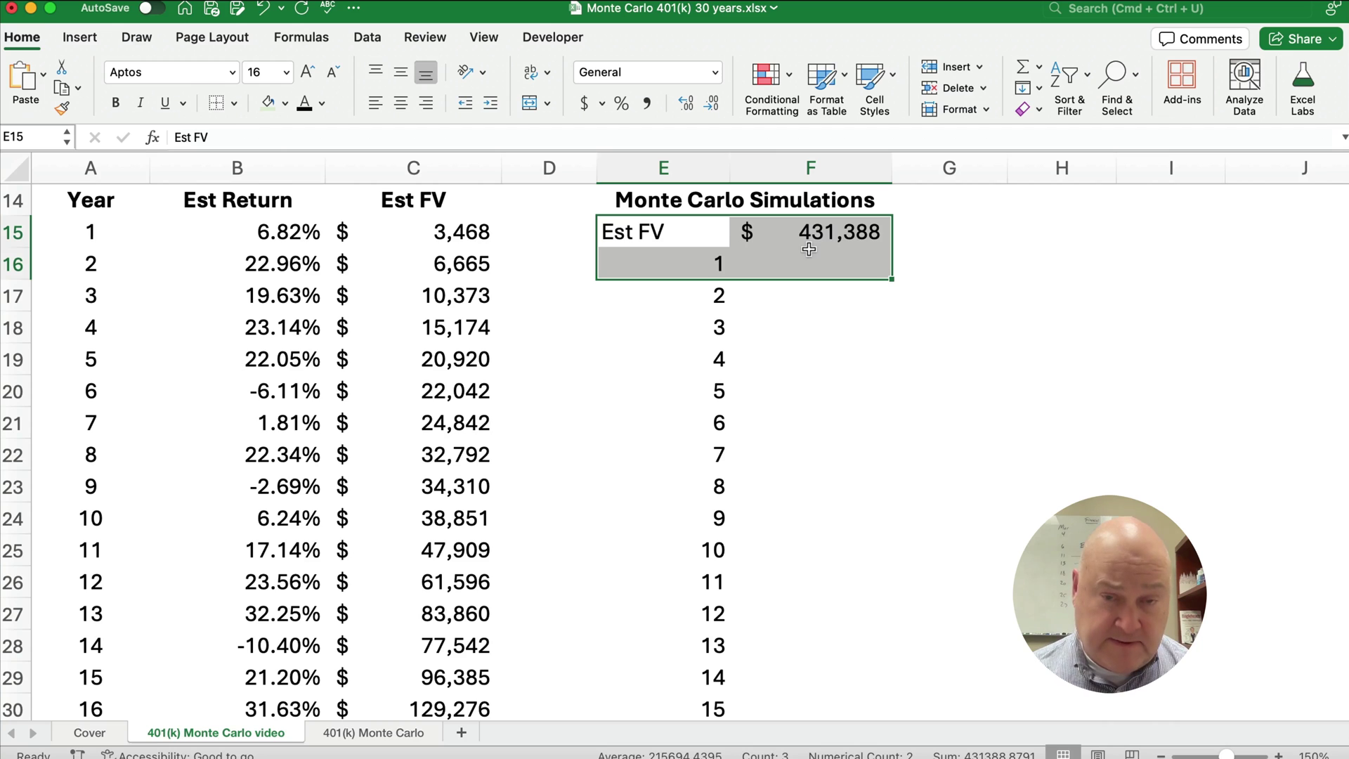
{"action": "key", "text": "super"}
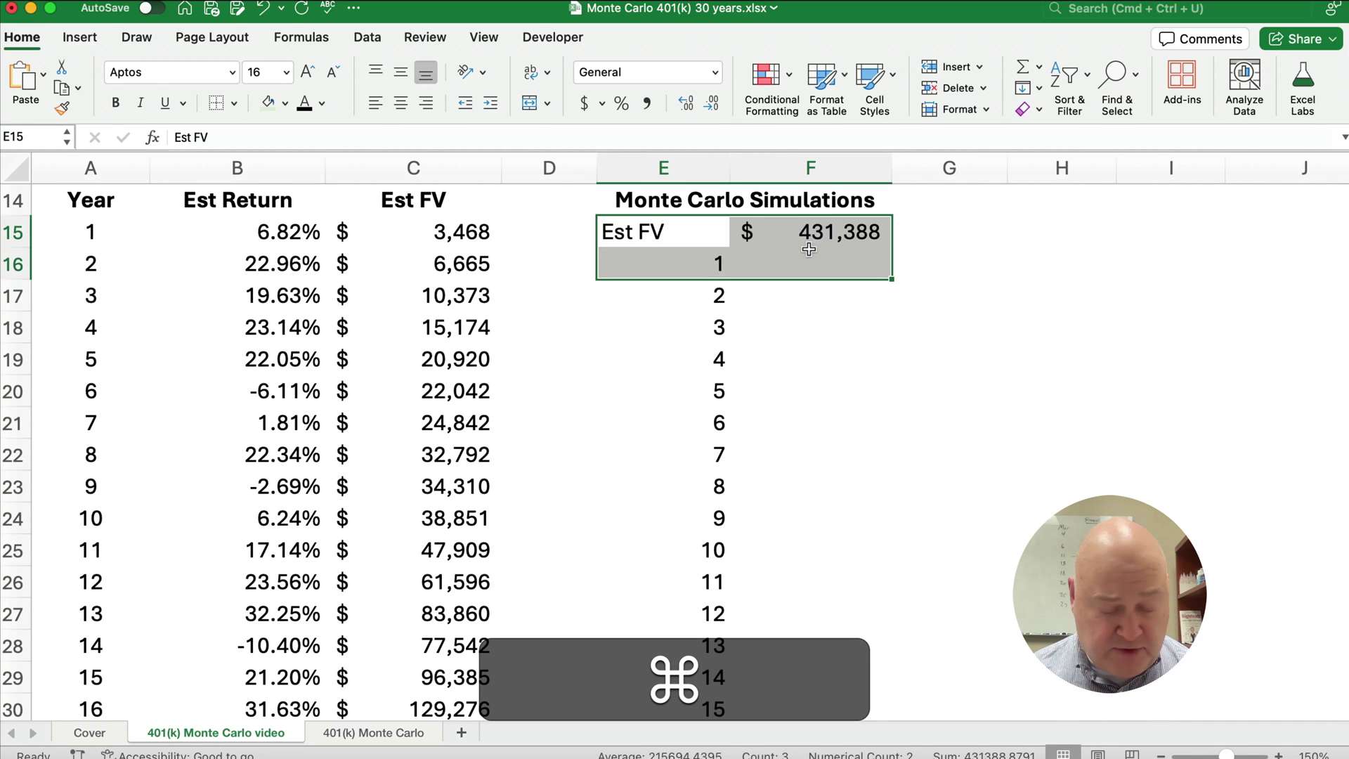
{"action": "key", "text": "shift"}
{"action": "key", "text": "super+shift+Down"}
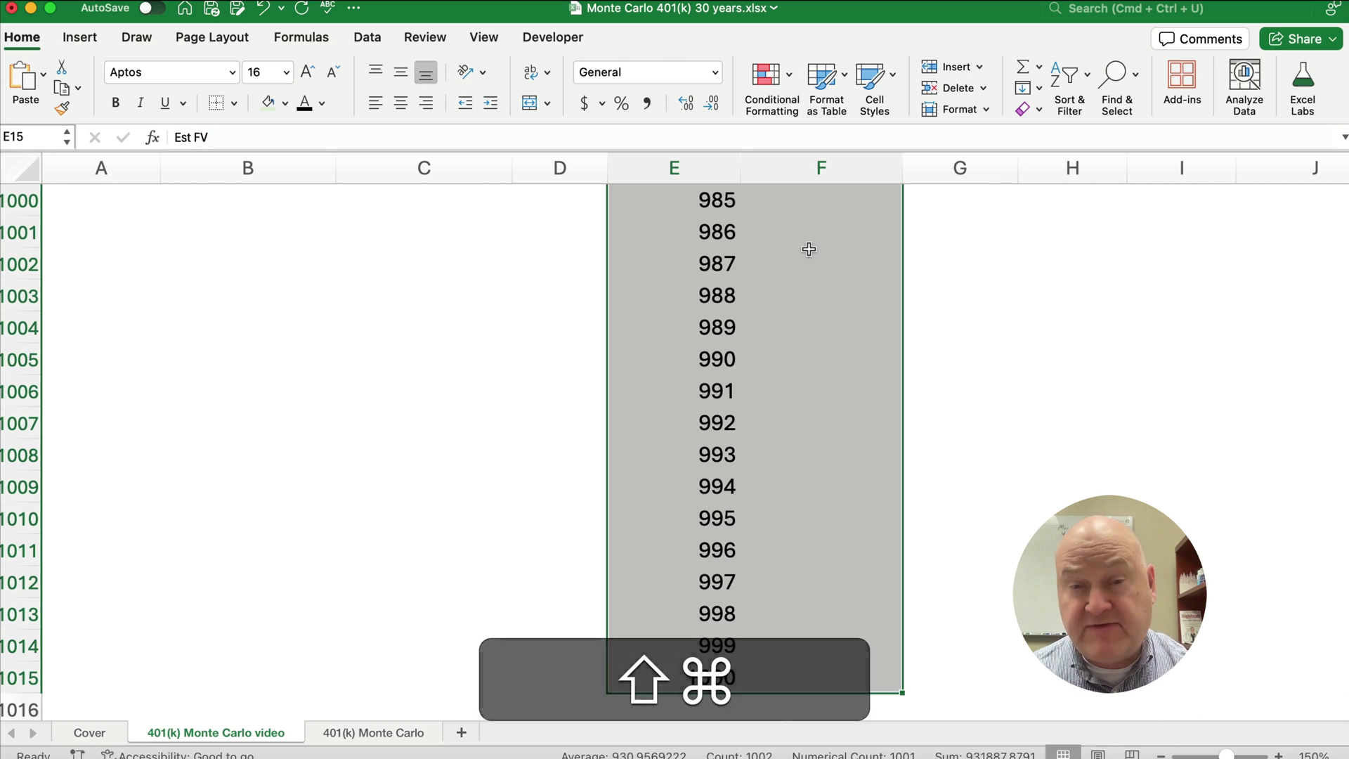
{"action": "left_click", "coordinate": [368, 37]}
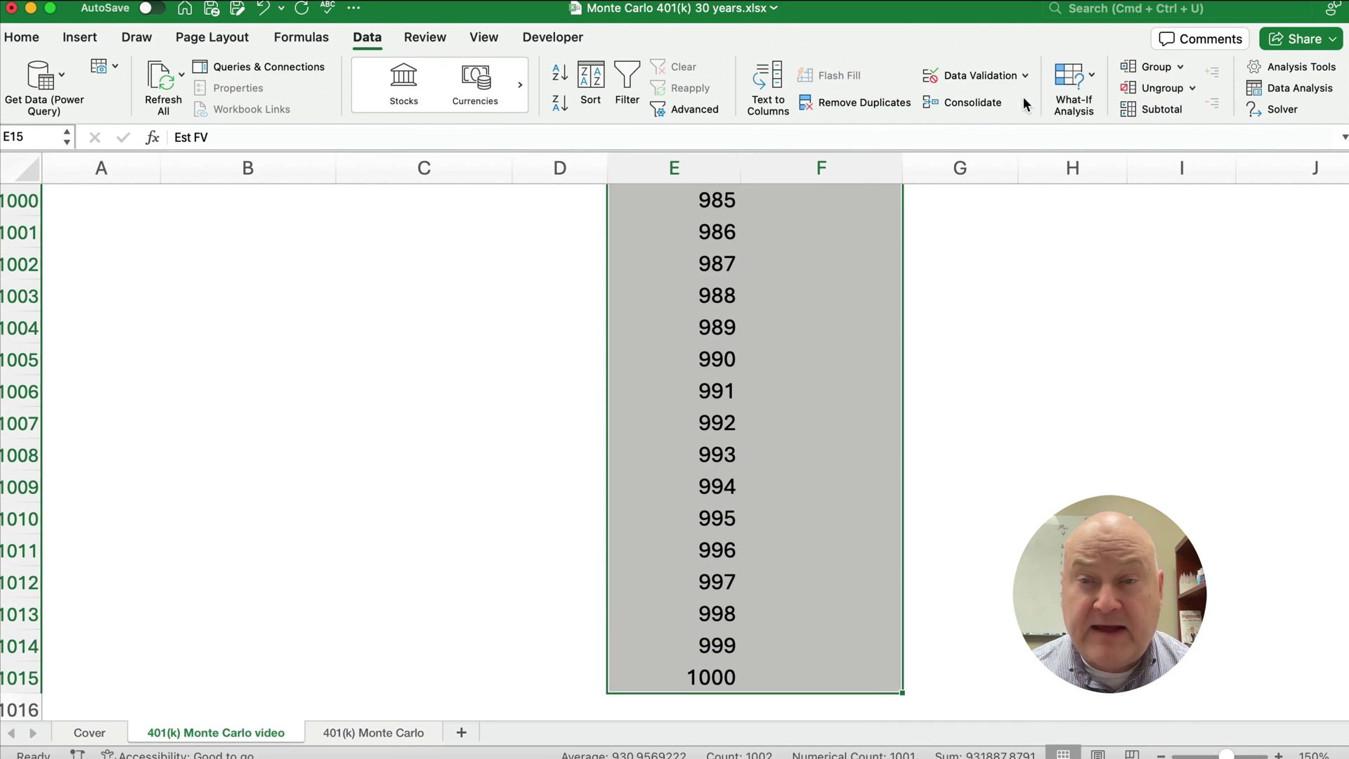
{"action": "left_click", "coordinate": [1093, 80]}
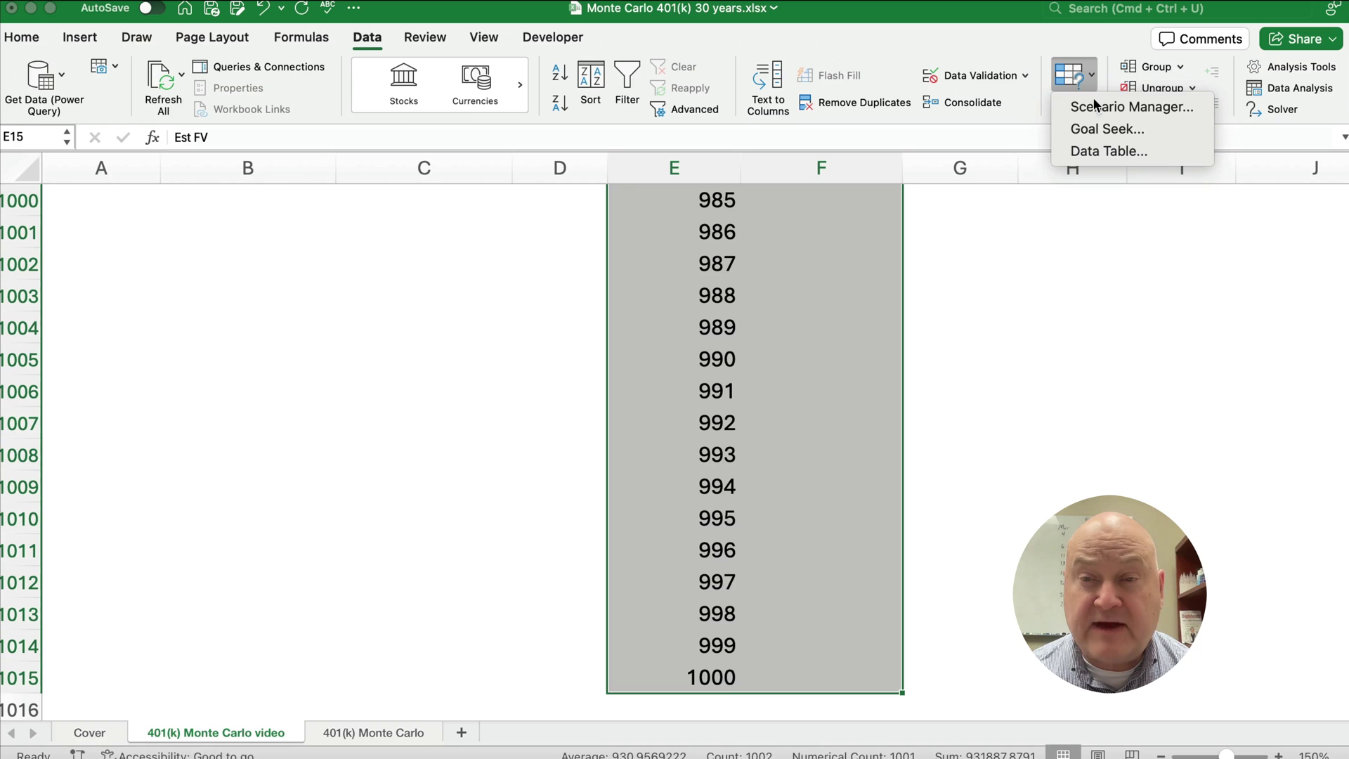
{"action": "left_click", "coordinate": [1105, 152]}
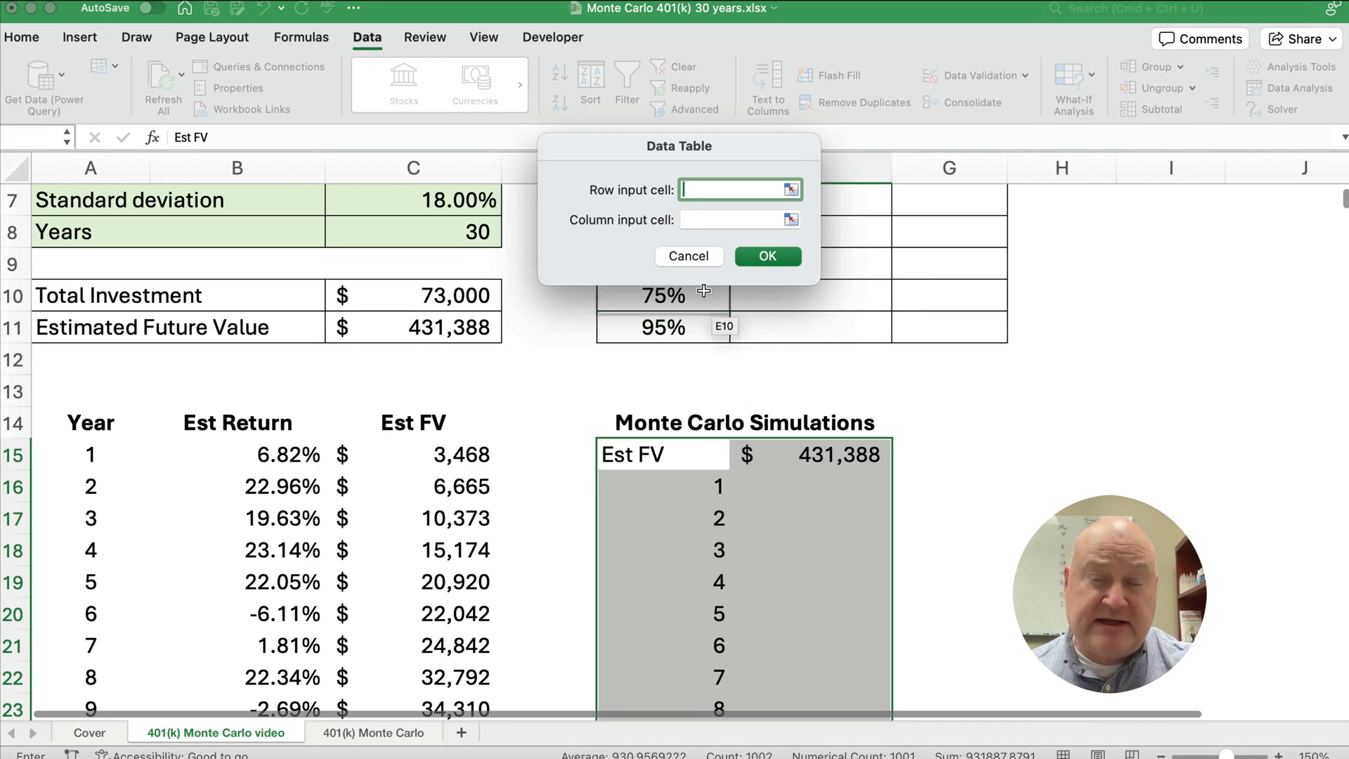
{"action": "left_click", "coordinate": [692, 221]}
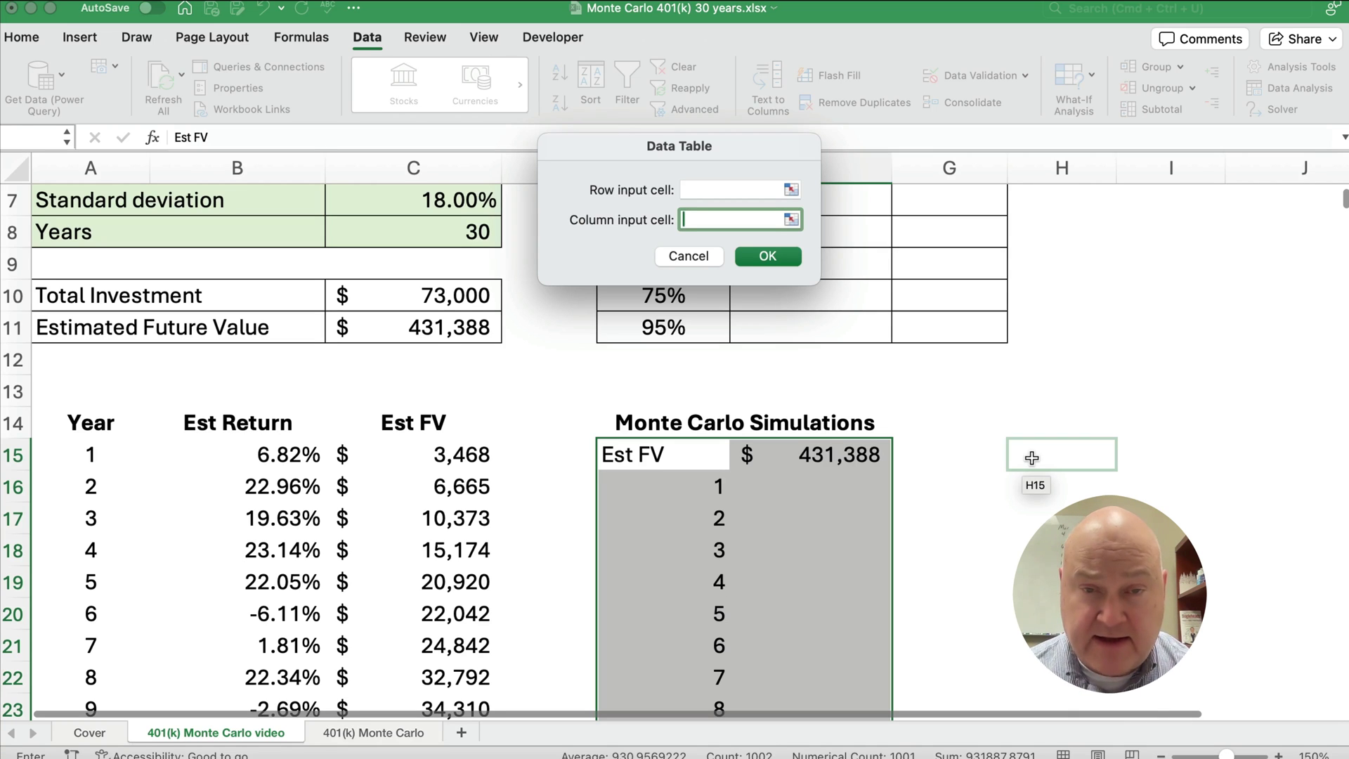
{"action": "left_click", "coordinate": [1032, 457]}
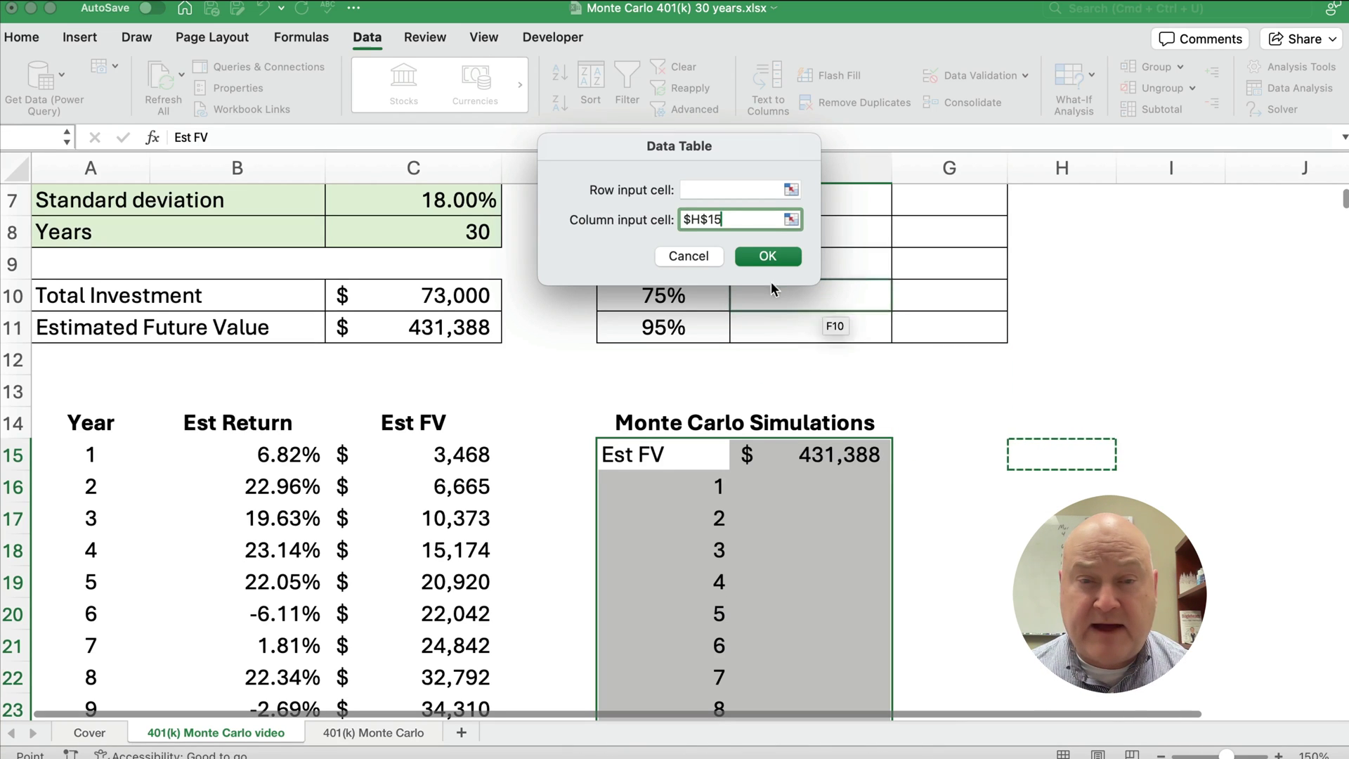
{"action": "left_click", "coordinate": [756, 259]}
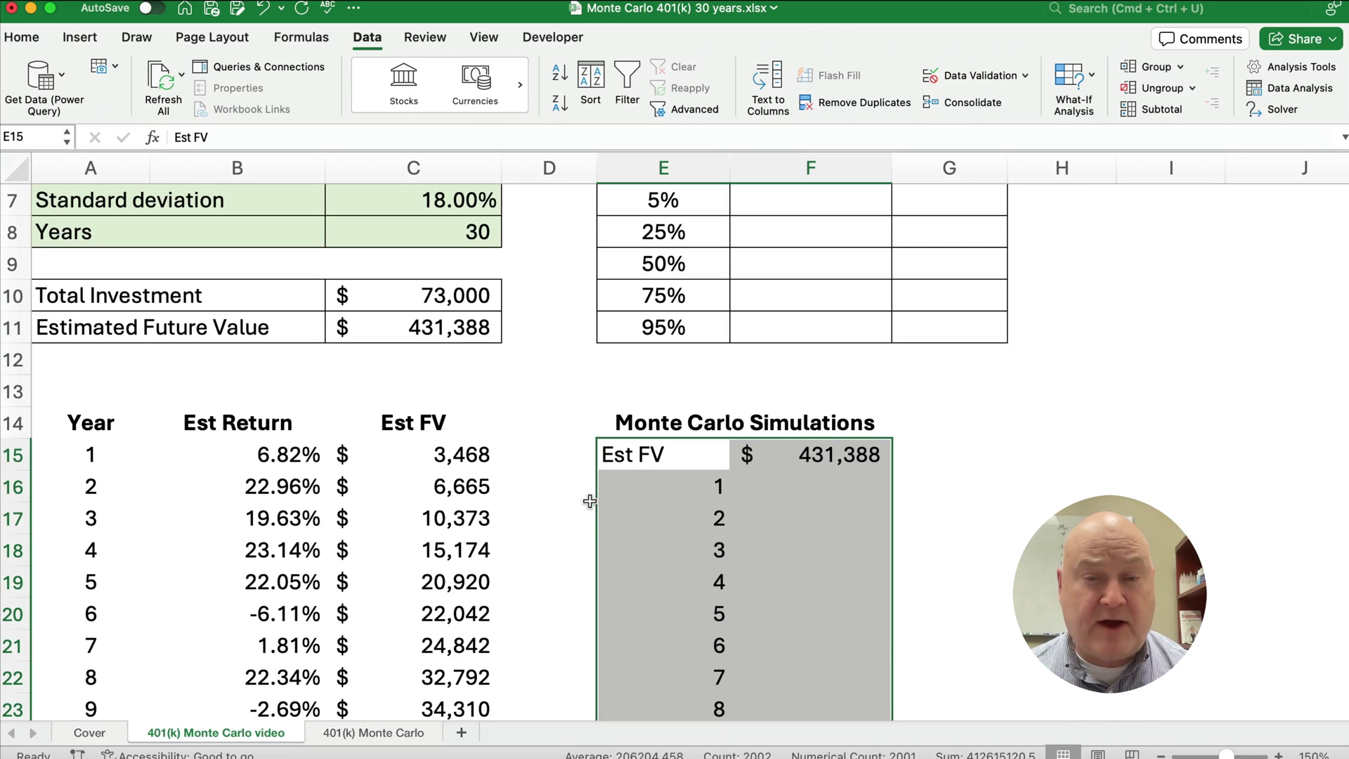
Examine the simulated future values in column F and compare the formulas in F15 and F16.
{"action": "left_click", "coordinate": [661, 507]}
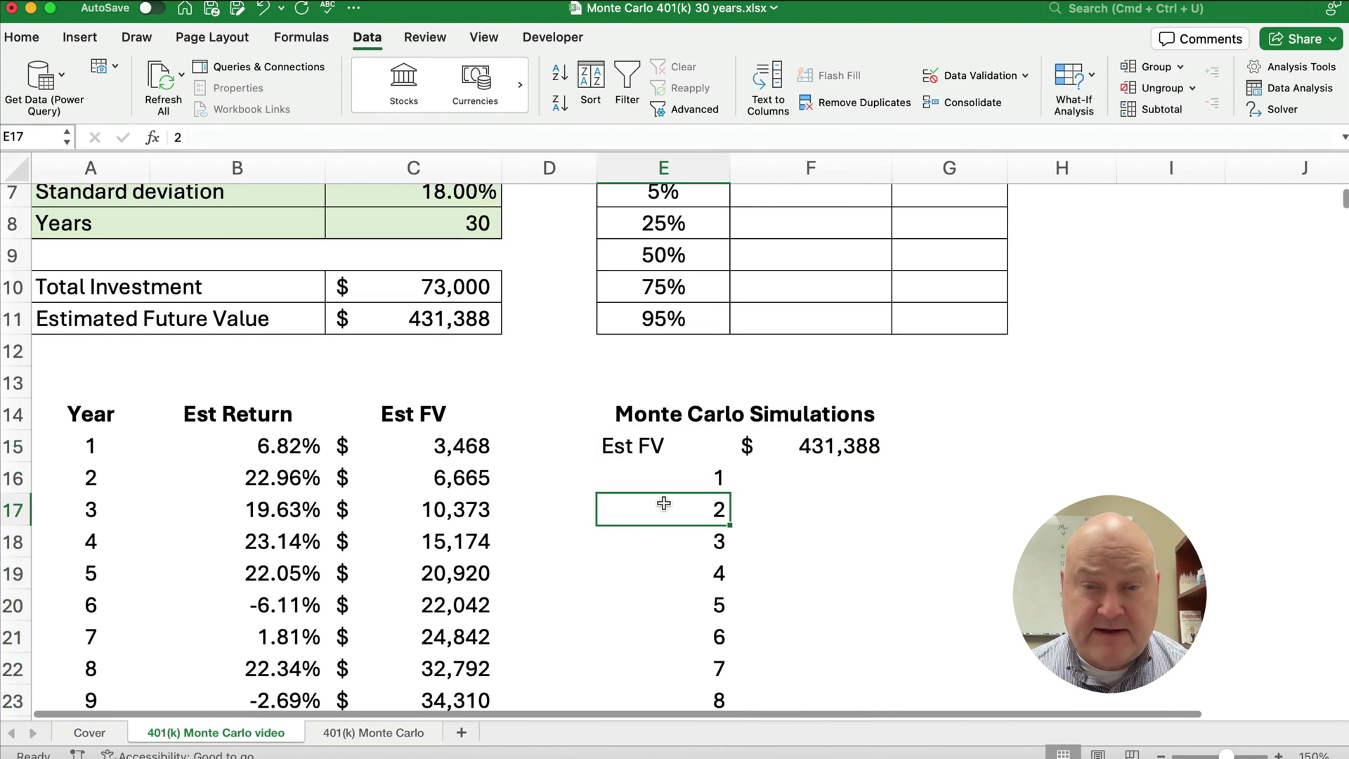
{"action": "scroll", "coordinate": [664, 504], "scroll_direction": "down", "scroll_amount": 3}
{"action": "scroll", "coordinate": [665, 503], "scroll_direction": "down", "scroll_amount": 7}
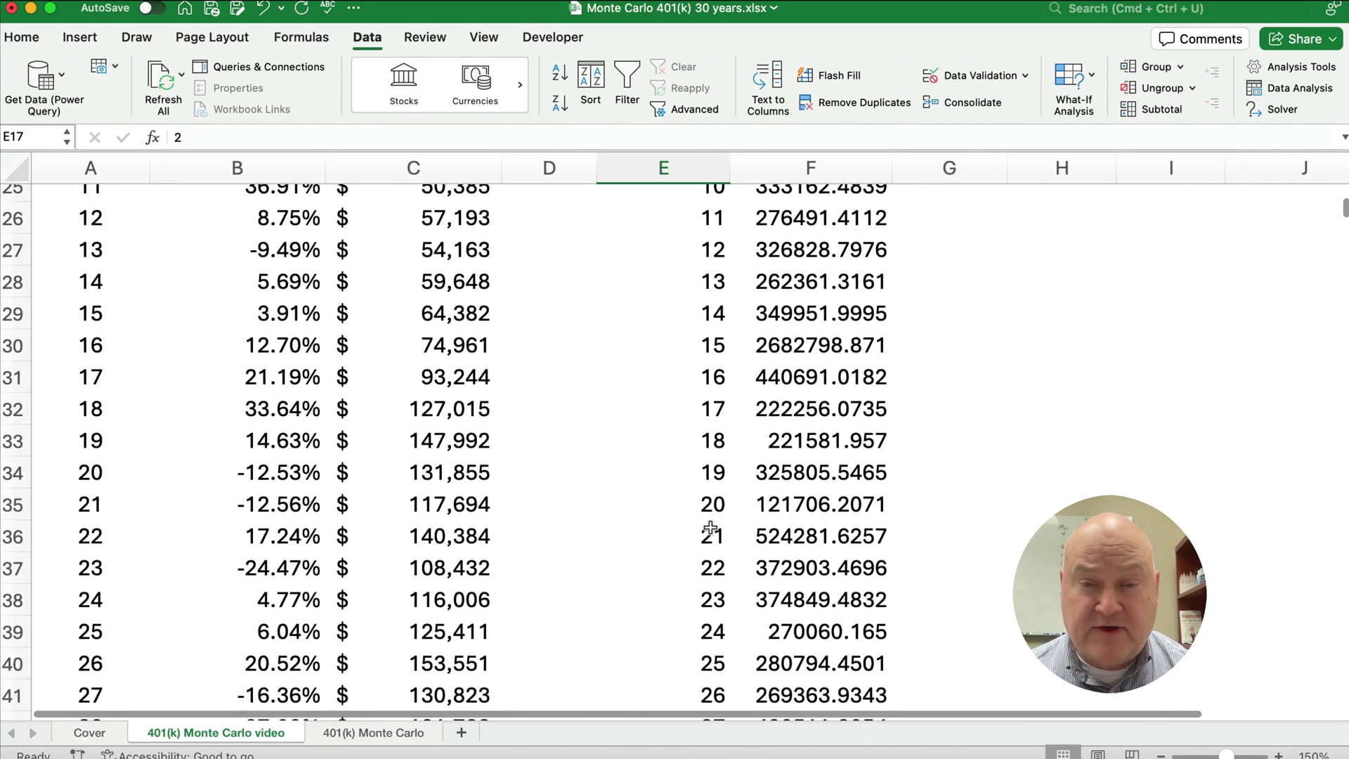
{"action": "scroll", "coordinate": [709, 531], "scroll_direction": "up", "scroll_amount": 8}
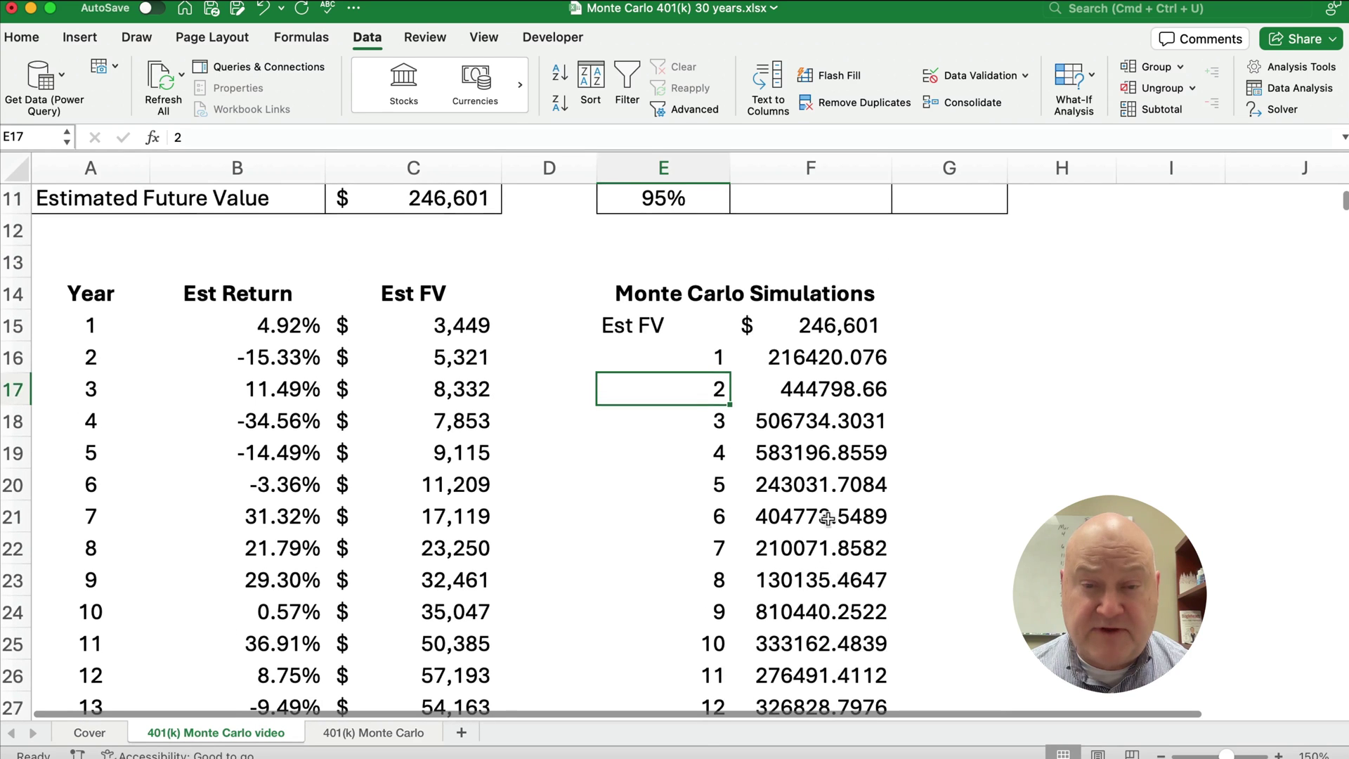
{"action": "left_click", "coordinate": [803, 359]}
{"action": "left_click", "coordinate": [813, 330]}
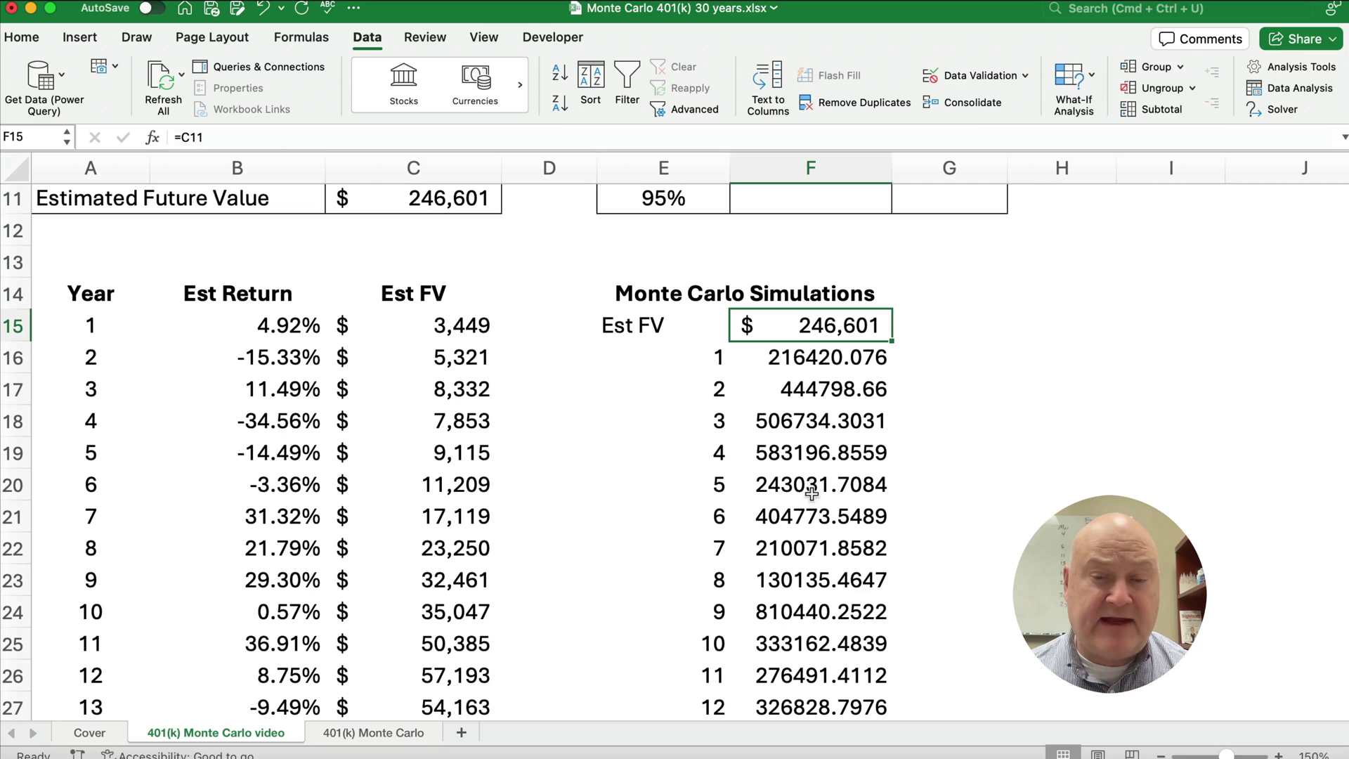
{"action": "left_click", "coordinate": [812, 361]}
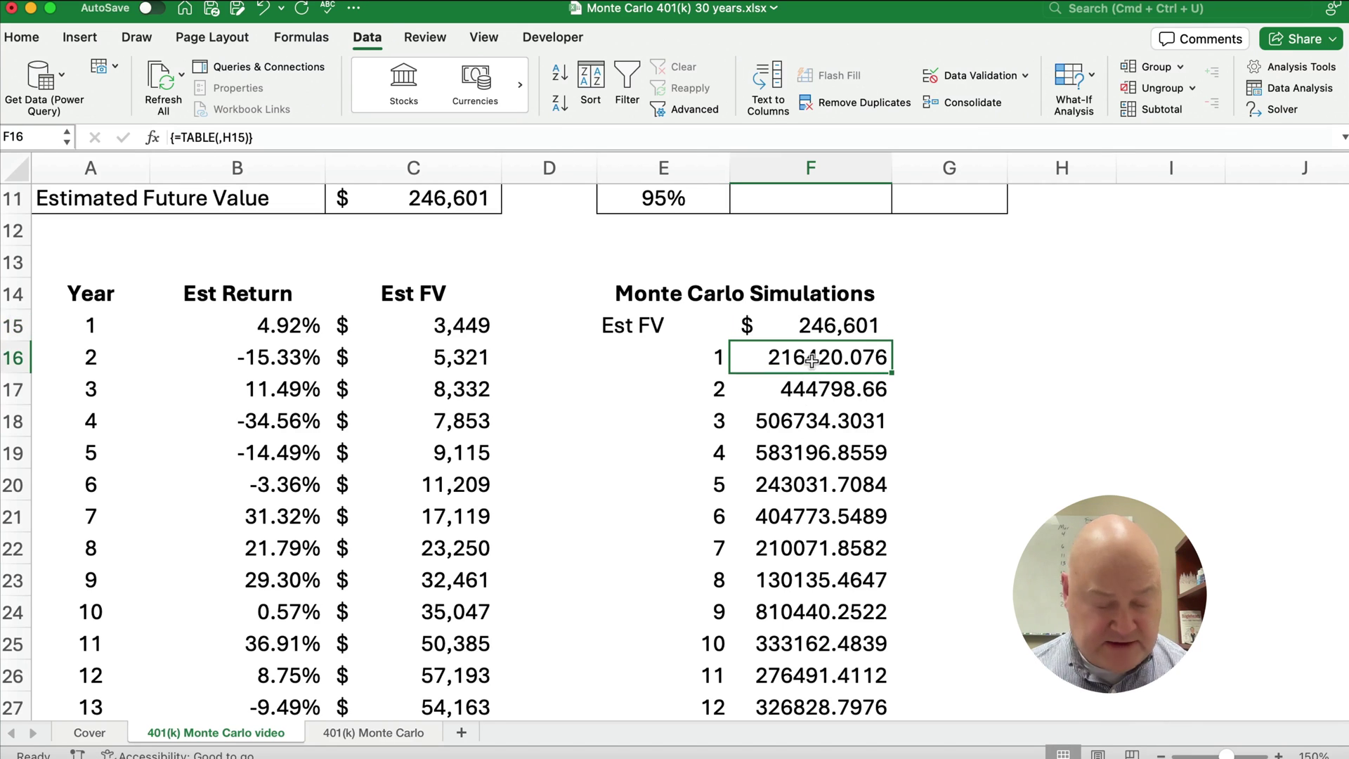
Format F15:F1015 in the accounting dollar format with zero decimal places.
{"action": "left_click", "coordinate": [810, 336]}
{"action": "key", "text": "super"}
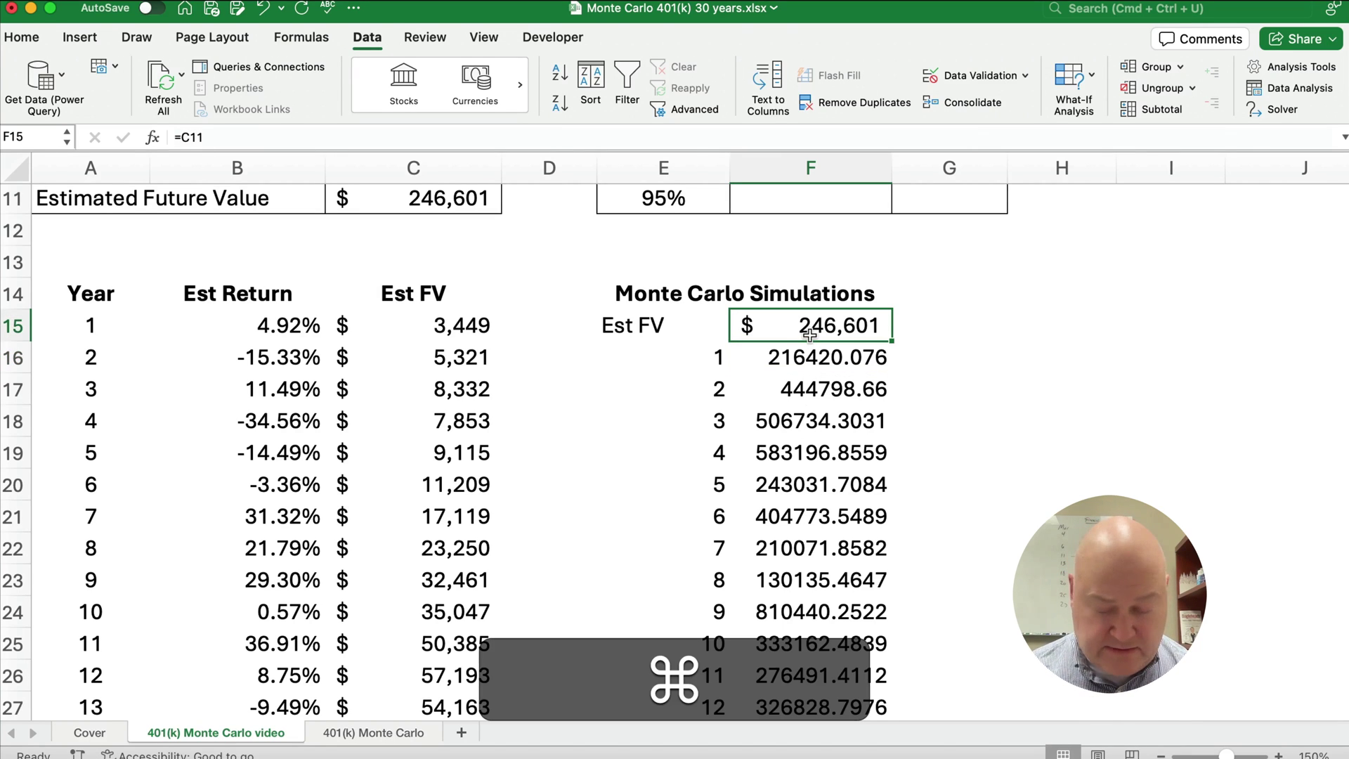
{"action": "key", "text": "super+shift+Down"}
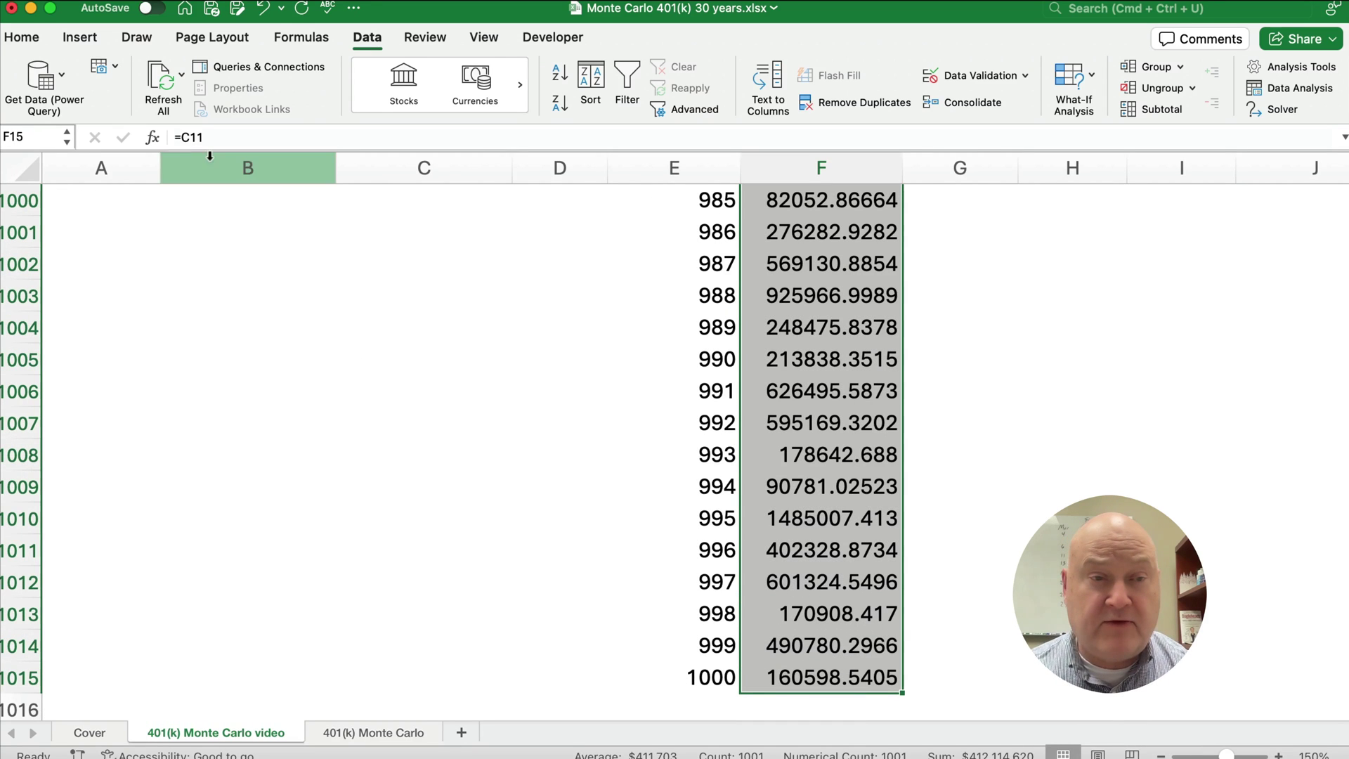
{"action": "left_click", "coordinate": [23, 38]}
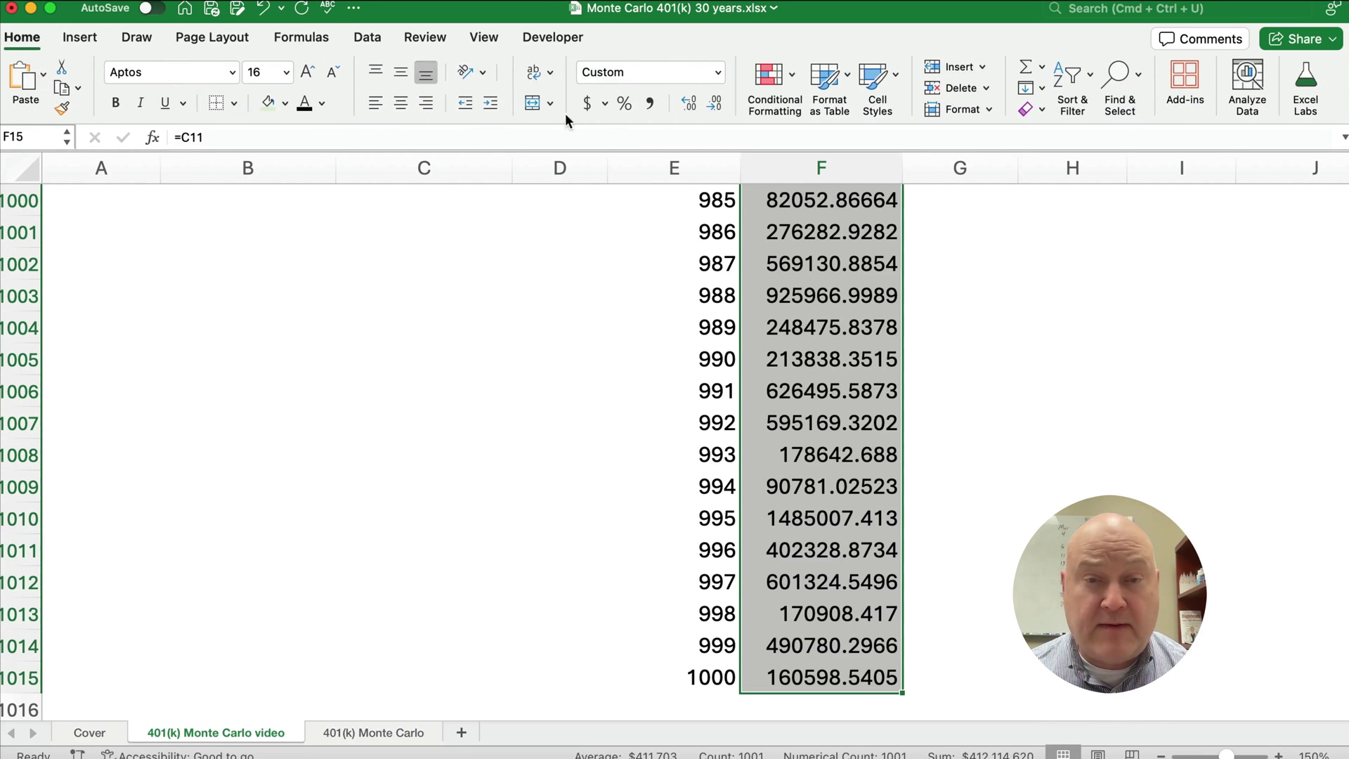
{"action": "left_click", "coordinate": [589, 104]}
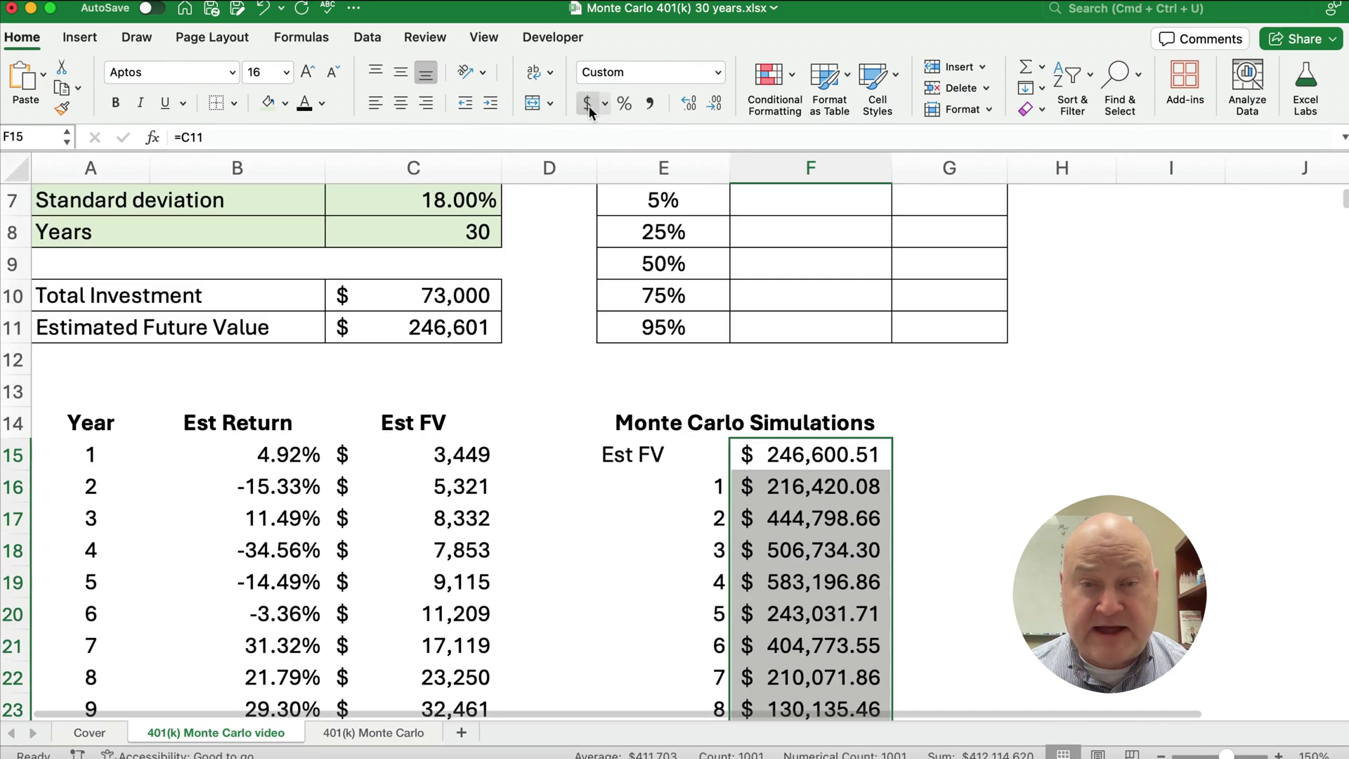
{"action": "left_click", "coordinate": [714, 105]}
{"action": "left_click", "coordinate": [714, 105]}
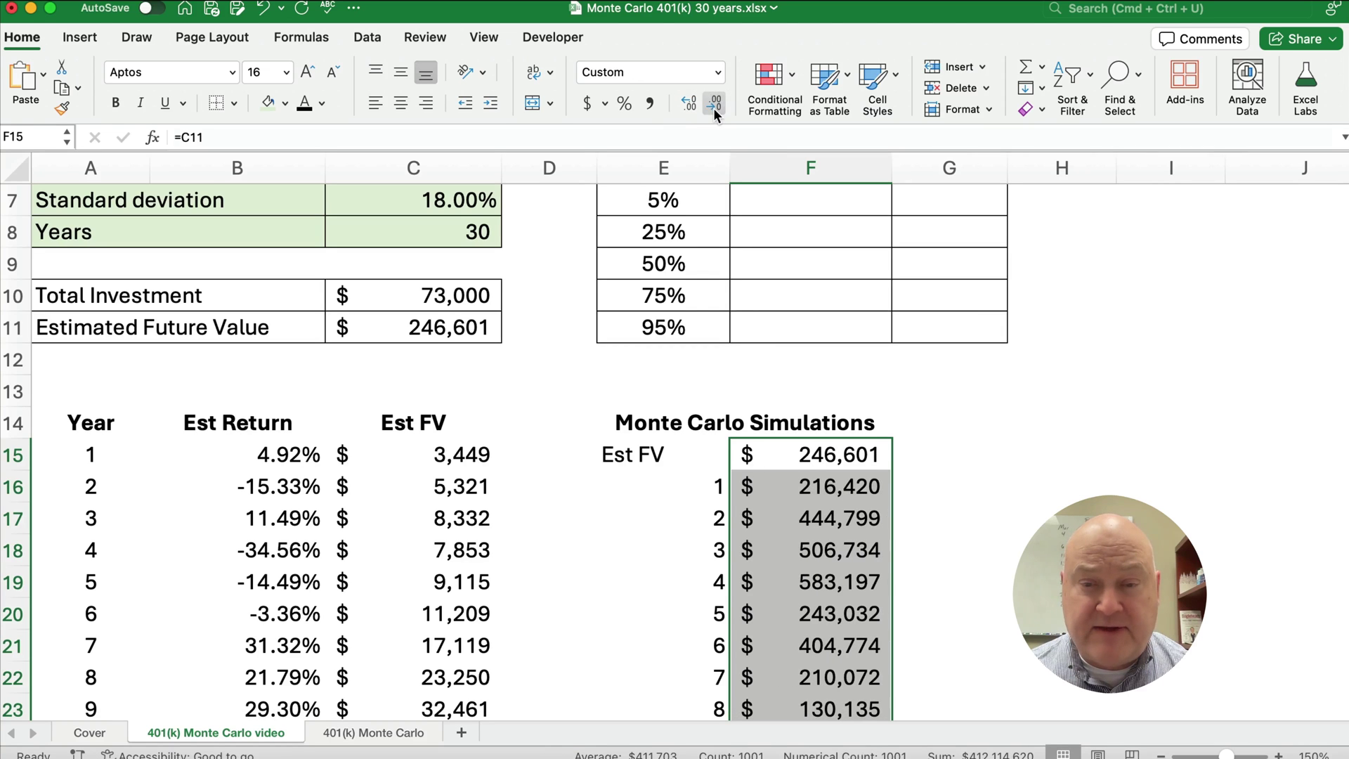
Examine how the simulated future values vary across the last rows of column F, returning up to the summary table.
{"action": "left_click", "coordinate": [826, 458]}
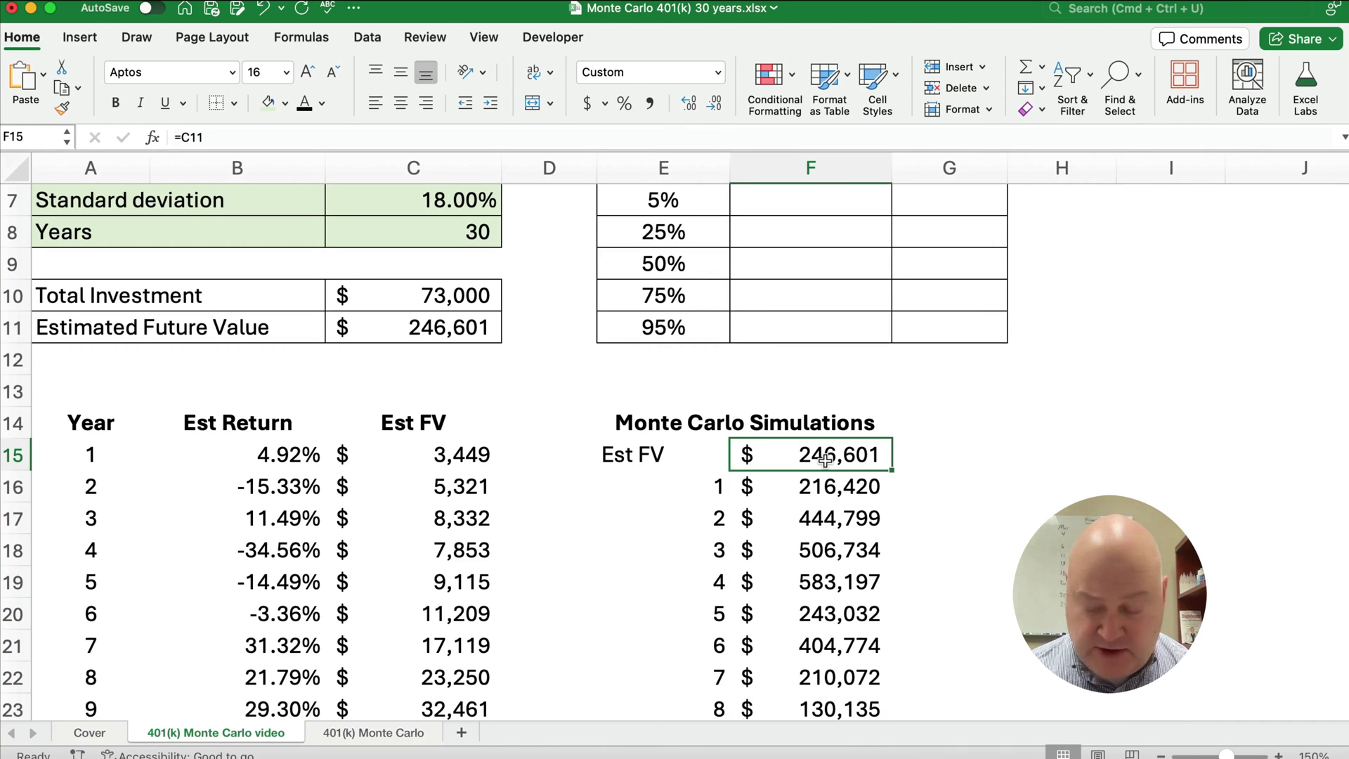
{"action": "key", "text": "super+Down"}
{"action": "key", "text": "Up"}
{"action": "key", "text": "Up"}
{"action": "key", "text": "Up"}
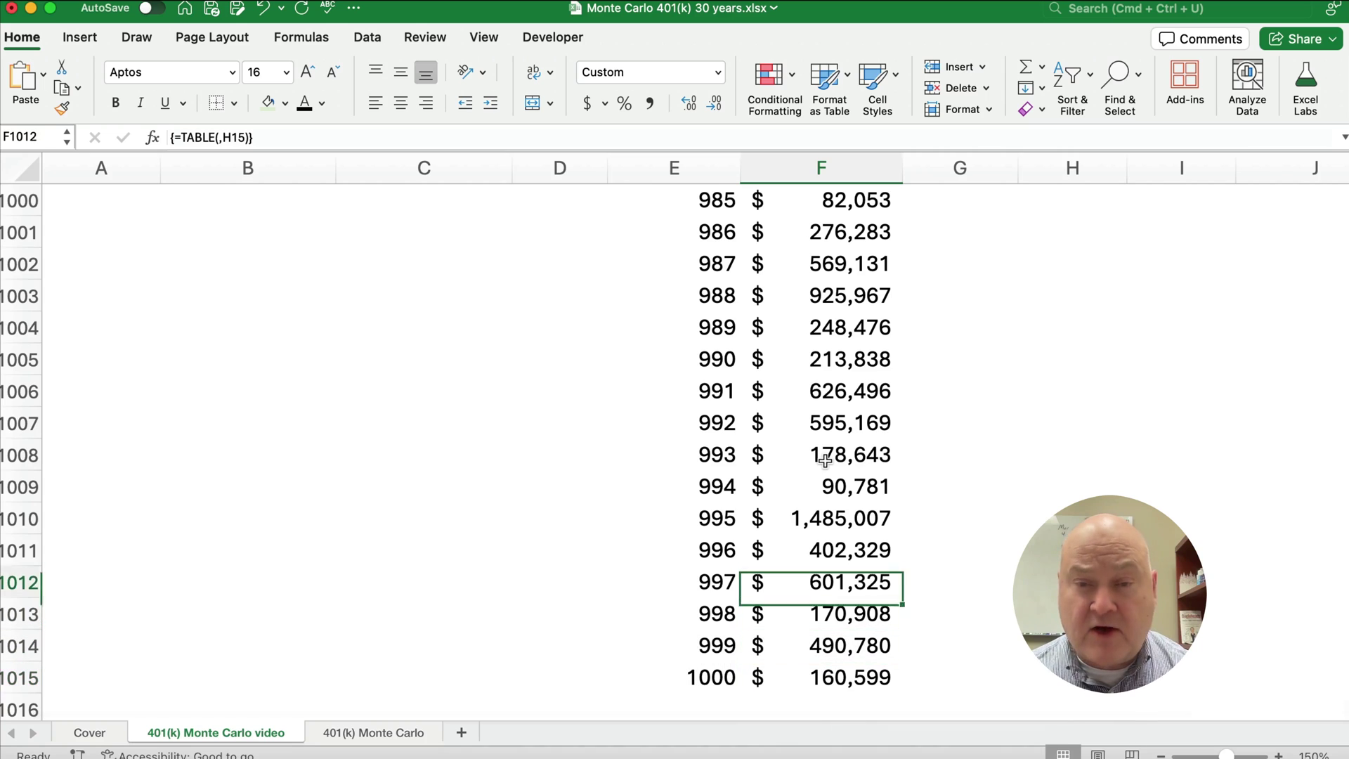
{"action": "key", "text": "Up"}
{"action": "key", "text": "Up"}
{"action": "key", "text": "Up"}
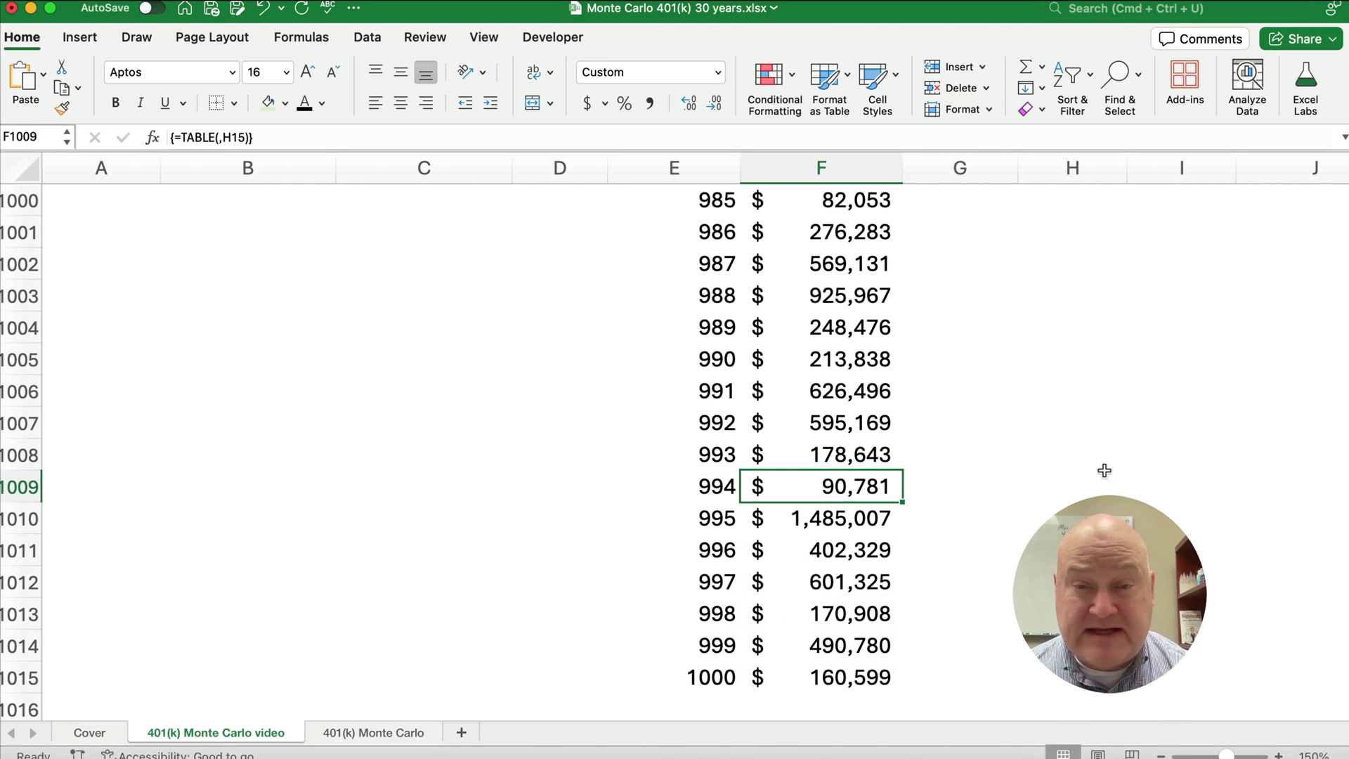
{"action": "key", "text": "Up"}
{"action": "key", "text": "Up"}
{"action": "key", "text": "Up"}
{"action": "key", "text": "Up"}
{"action": "key", "text": "Up"}
{"action": "key", "text": "Up"}
{"action": "key", "text": "Up"}
{"action": "key", "text": "Up"}
{"action": "key", "text": "Up"}
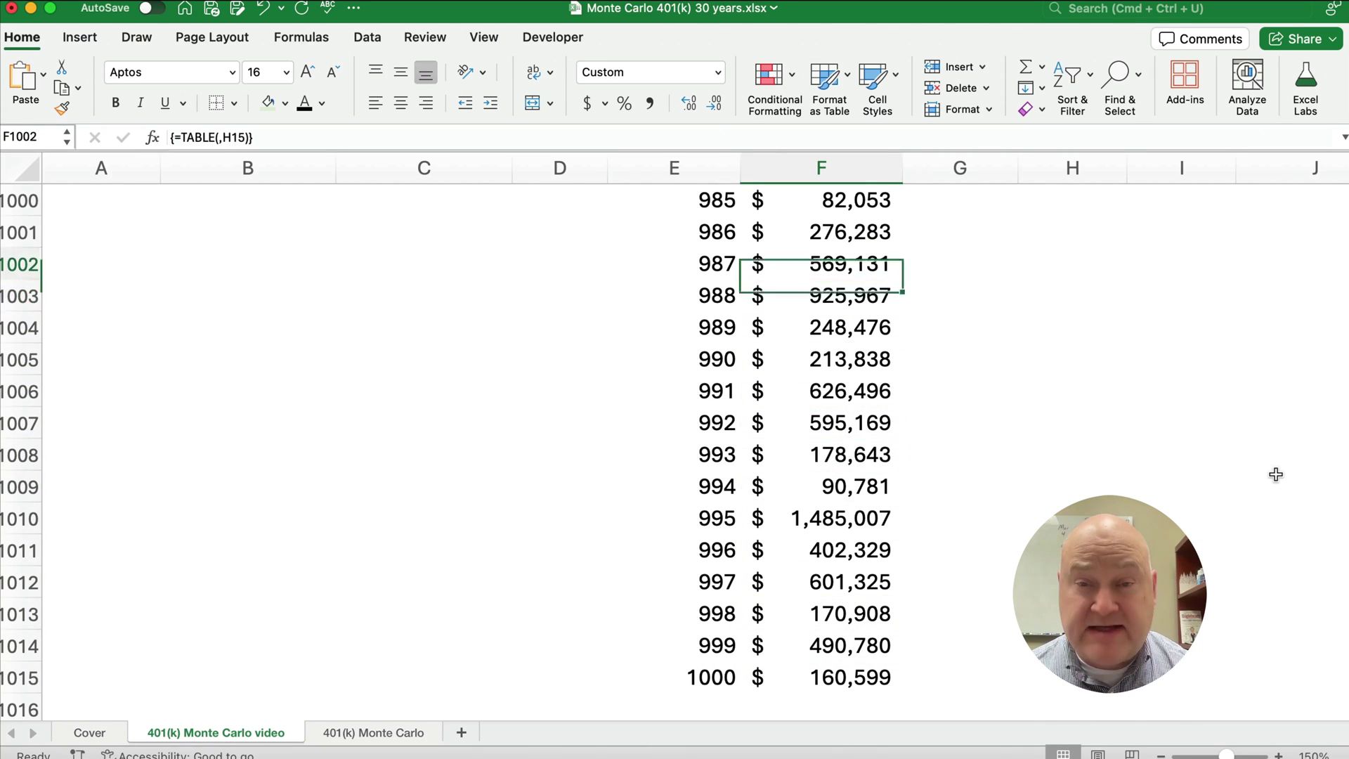
{"action": "key", "text": "Down"}
{"action": "key", "text": "Down"}
{"action": "key", "text": "Down"}
{"action": "key", "text": "Down"}
{"action": "key", "text": "Down"}
{"action": "key", "text": "Down"}
{"action": "key", "text": "Down"}
{"action": "key", "text": "Down"}
{"action": "key", "text": "Down"}
{"action": "key", "text": "Down"}
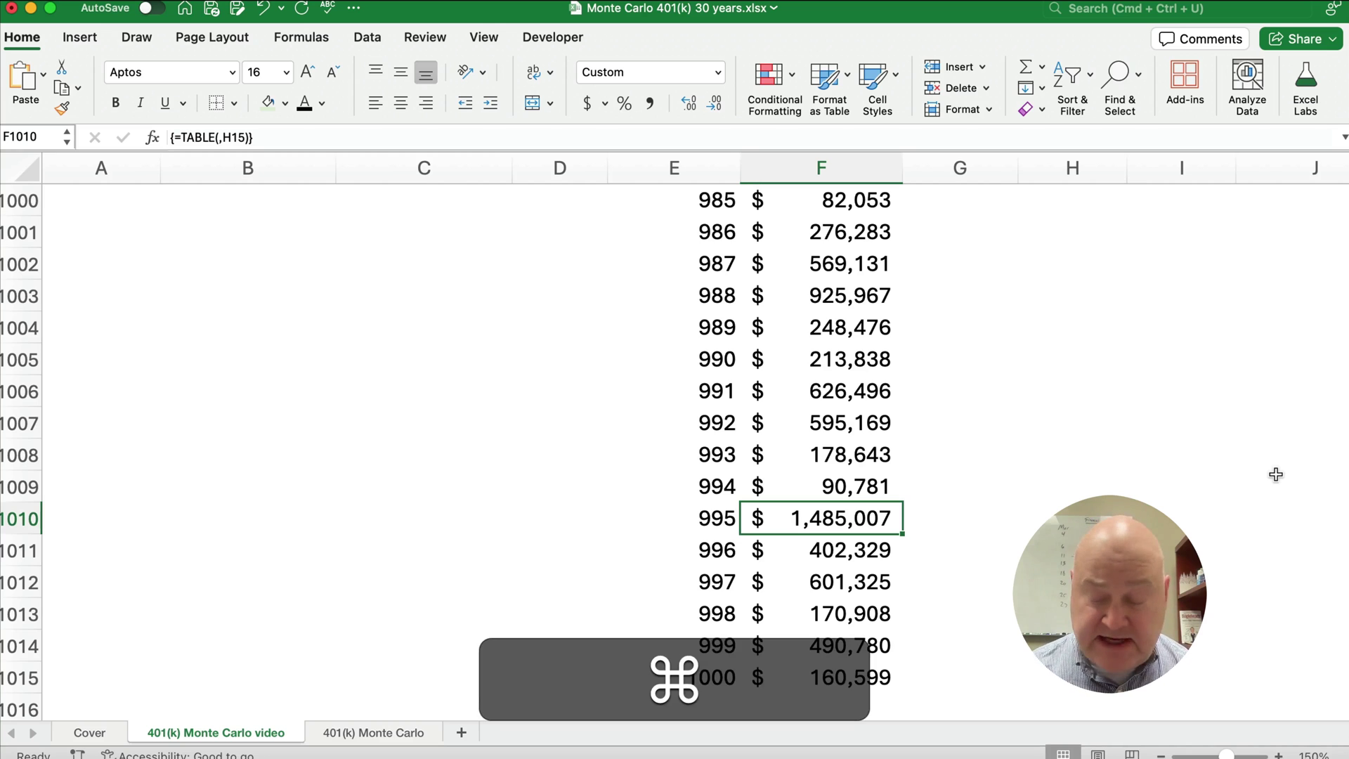
{"action": "key", "text": "super+Up"}
{"action": "key", "text": "Up"}
{"action": "key", "text": "Up"}
{"action": "key", "text": "Up"}
{"action": "key", "text": "Up"}
{"action": "key", "text": "Up"}
{"action": "key", "text": "Up"}
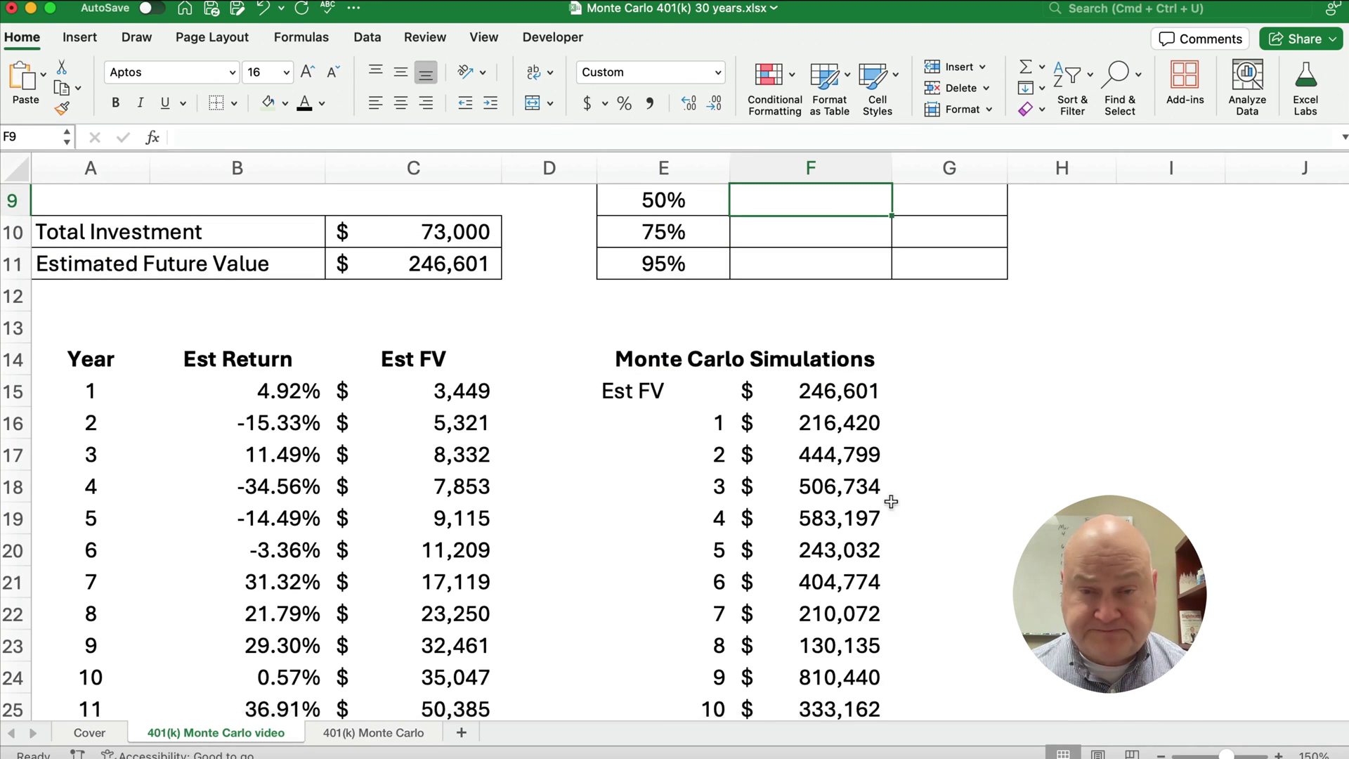
Define the named range Sims for the simulated future values in F16:F1015.
{"action": "scroll", "coordinate": [865, 510], "scroll_direction": "down", "scroll_amount": 3}
{"action": "left_click", "coordinate": [819, 338]}
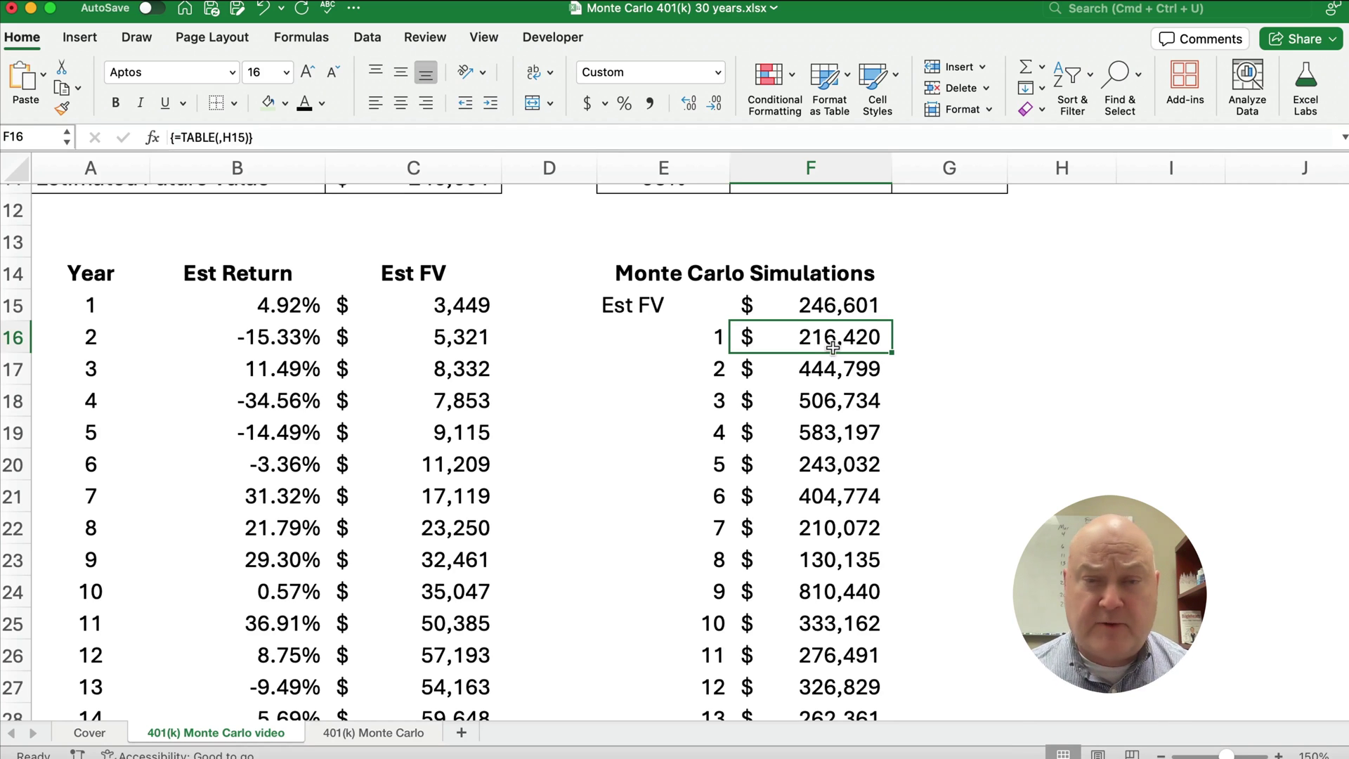
{"action": "scroll", "coordinate": [819, 338], "scroll_direction": "up", "scroll_amount": 5}
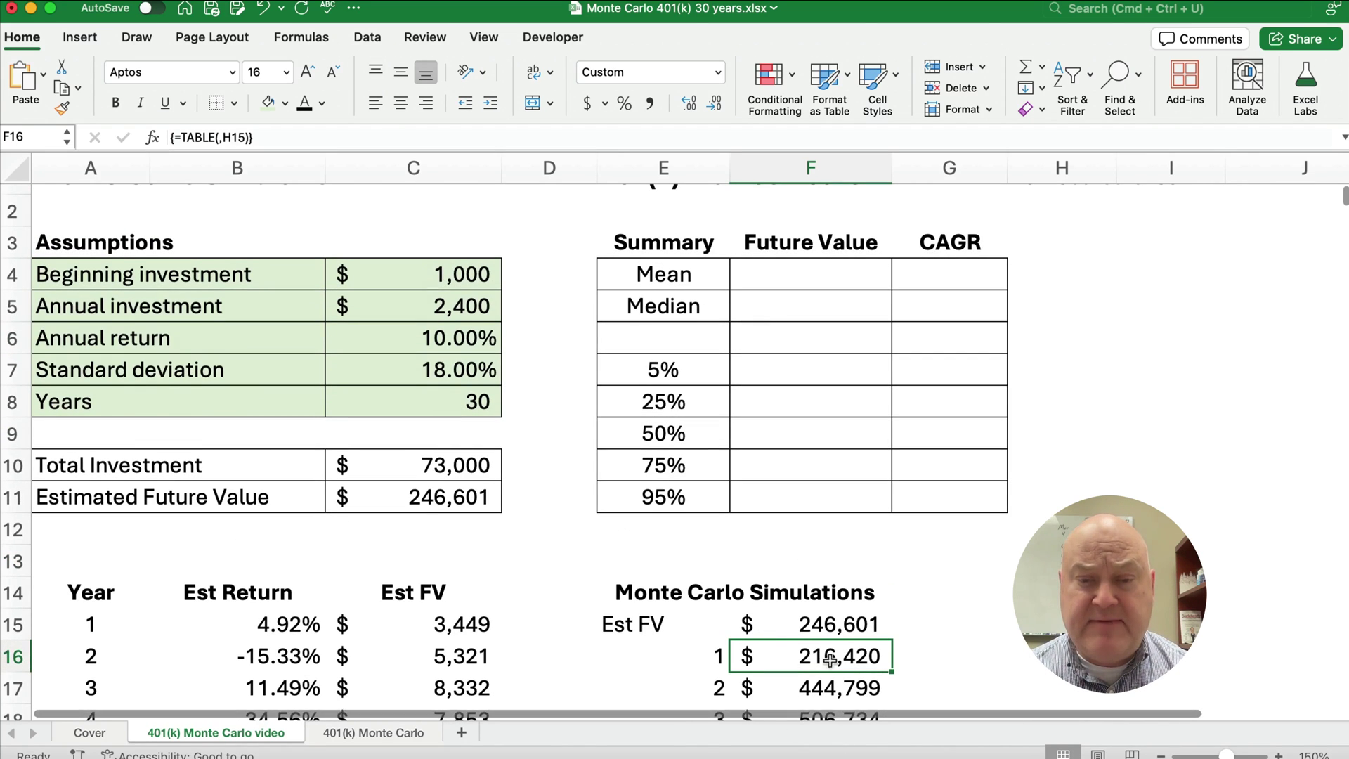
{"action": "scroll", "coordinate": [831, 633], "scroll_direction": "down", "scroll_amount": 4}
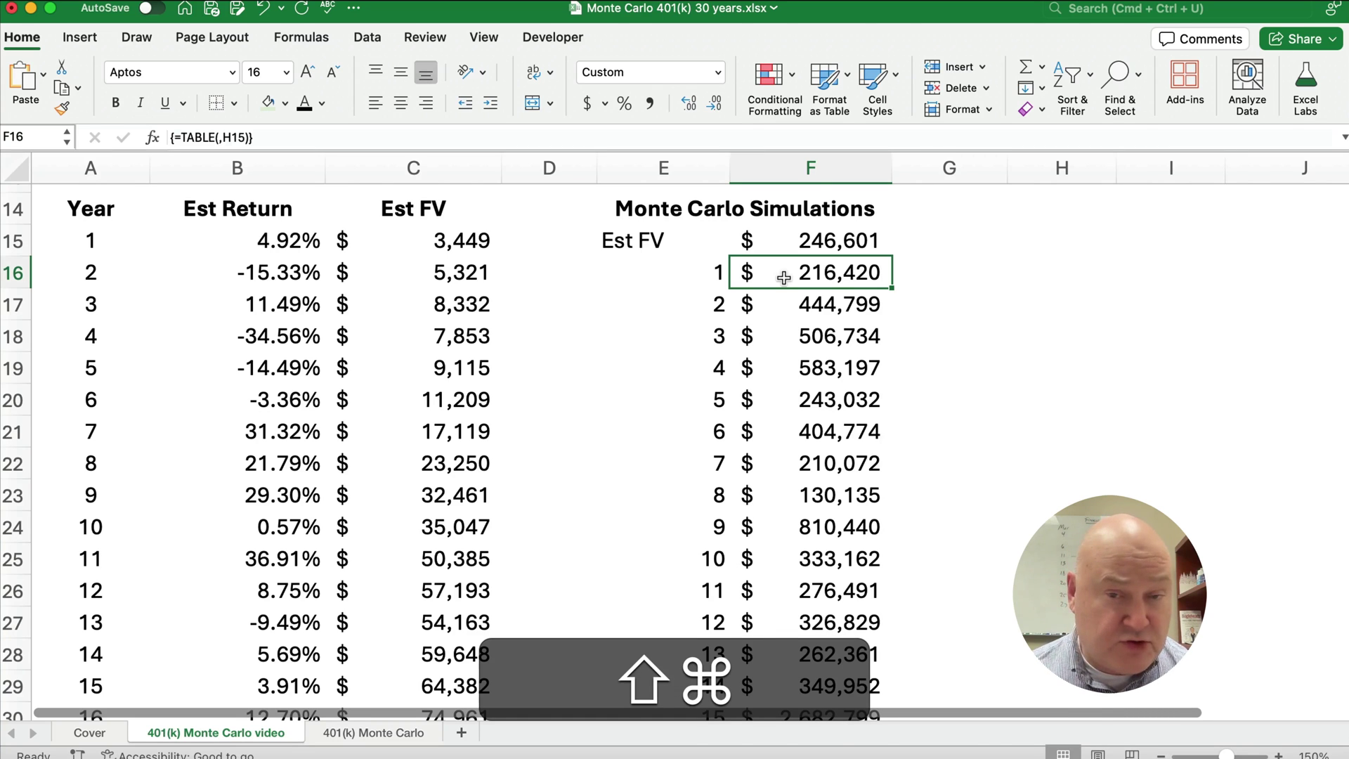
{"action": "key", "text": "shift+super+Down"}
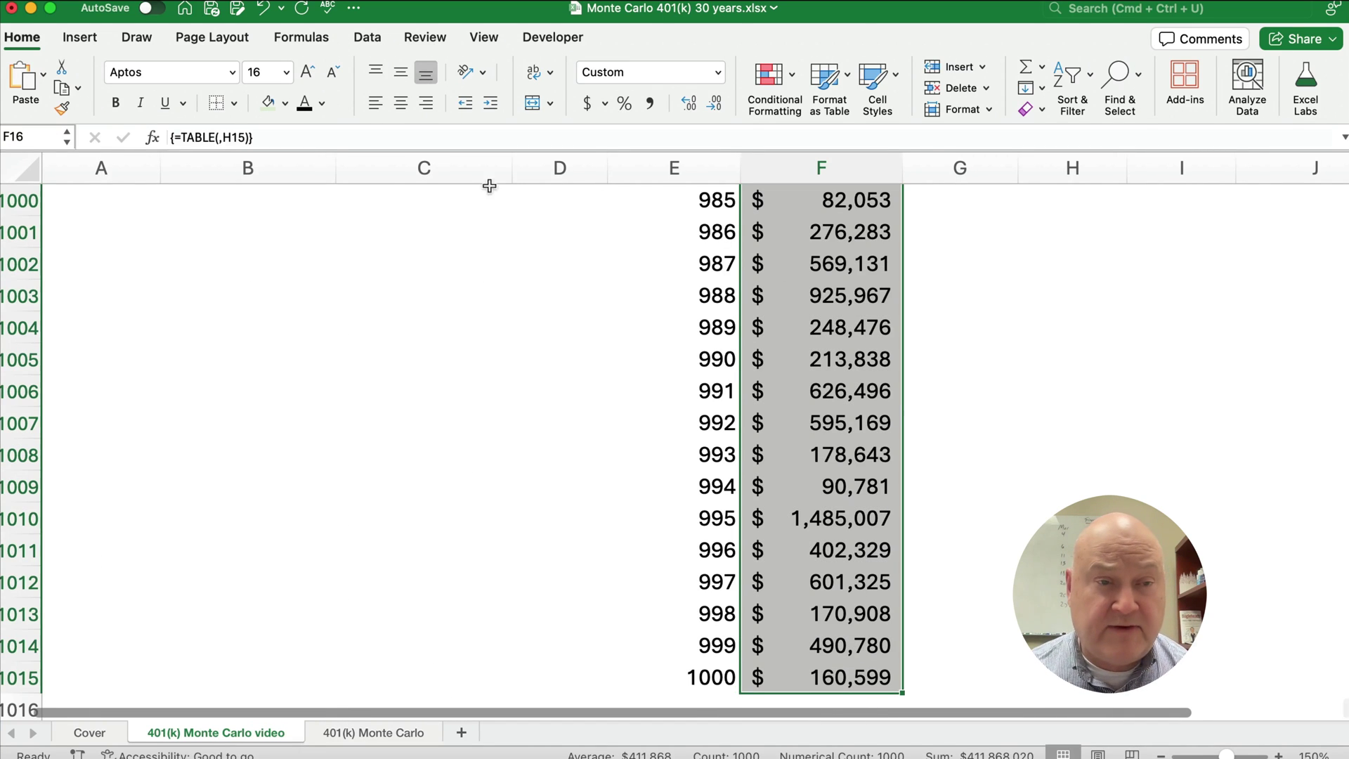
{"action": "left_click", "coordinate": [46, 143]}
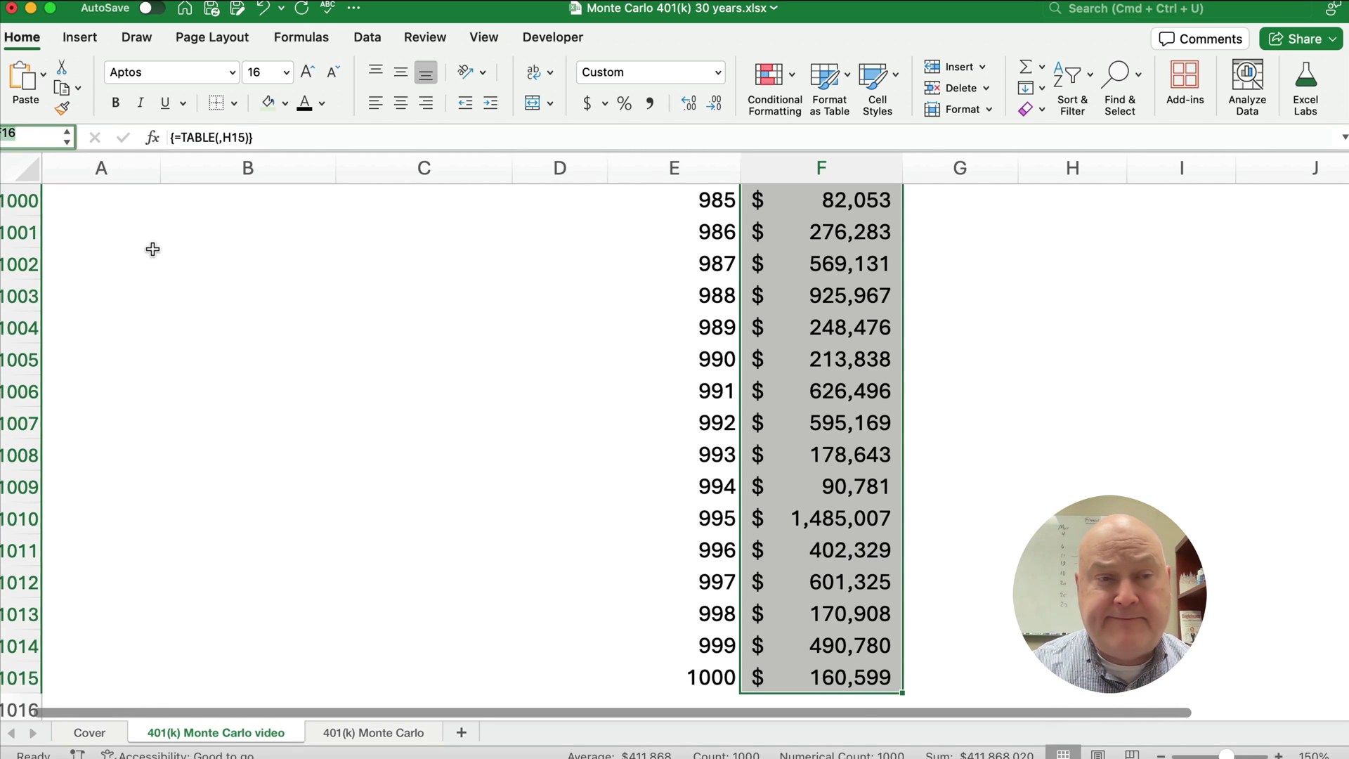
{"action": "type", "text": "Simu"}
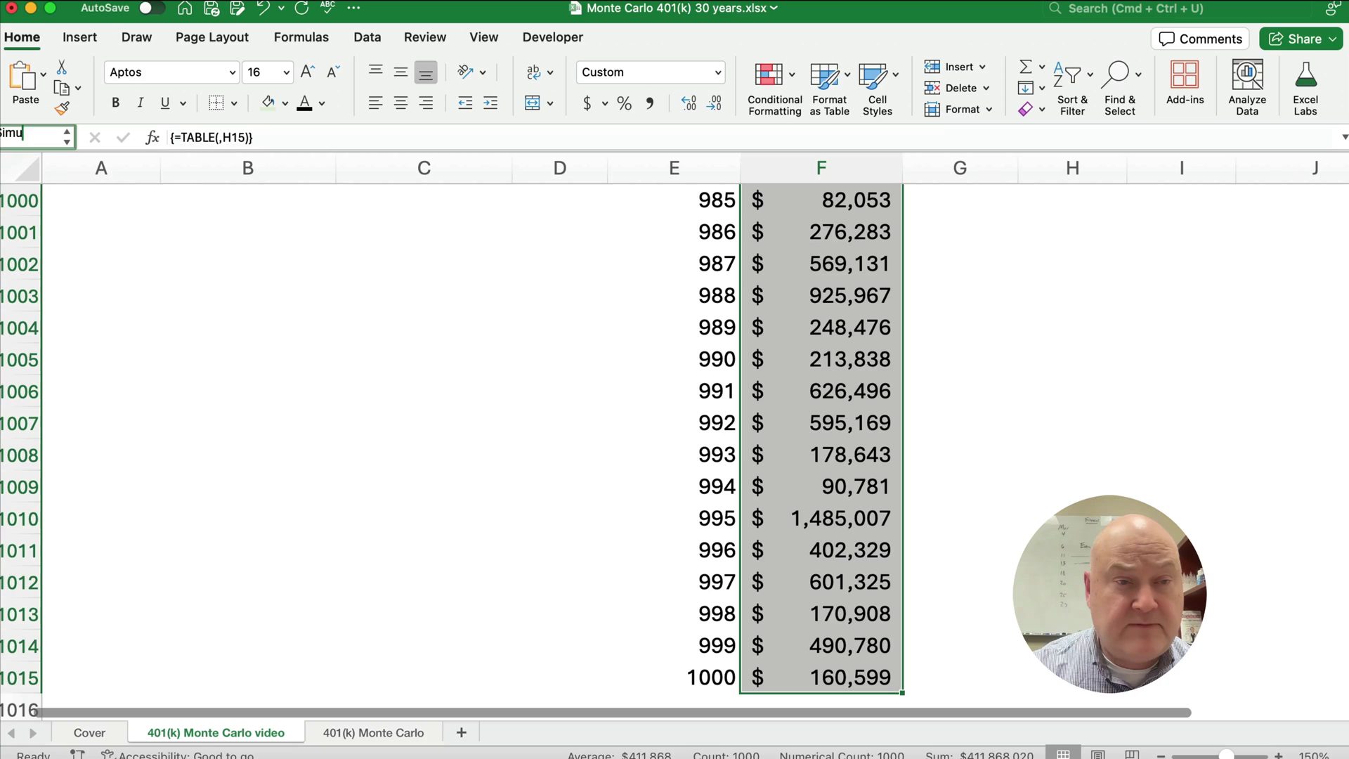
{"action": "type", "text": "latin"}
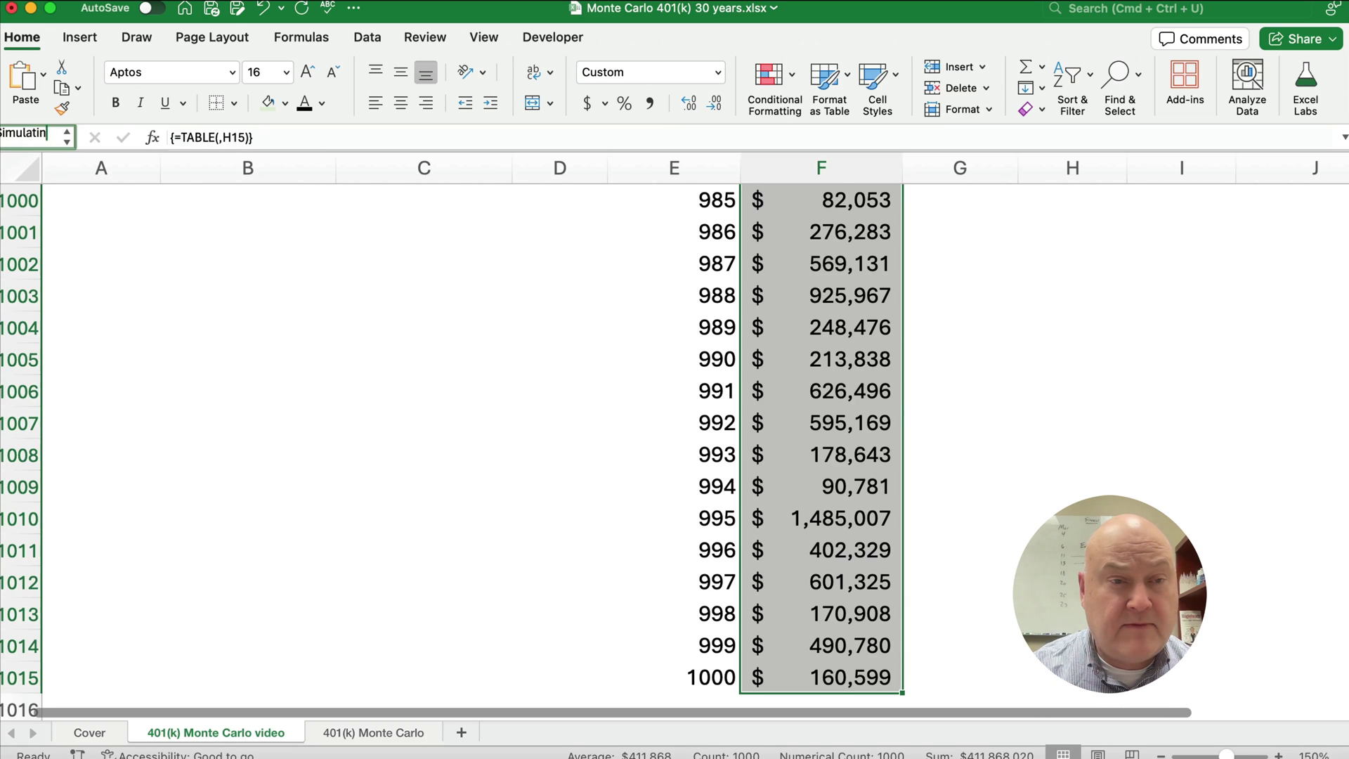
{"action": "key", "text": "BackSpace"}
{"action": "key", "text": "BackSpace"}
{"action": "key", "text": "BackSpace"}
{"action": "key", "text": "BackSpace"}
{"action": "key", "text": "BackSpace"}
{"action": "type", "text": "s"}
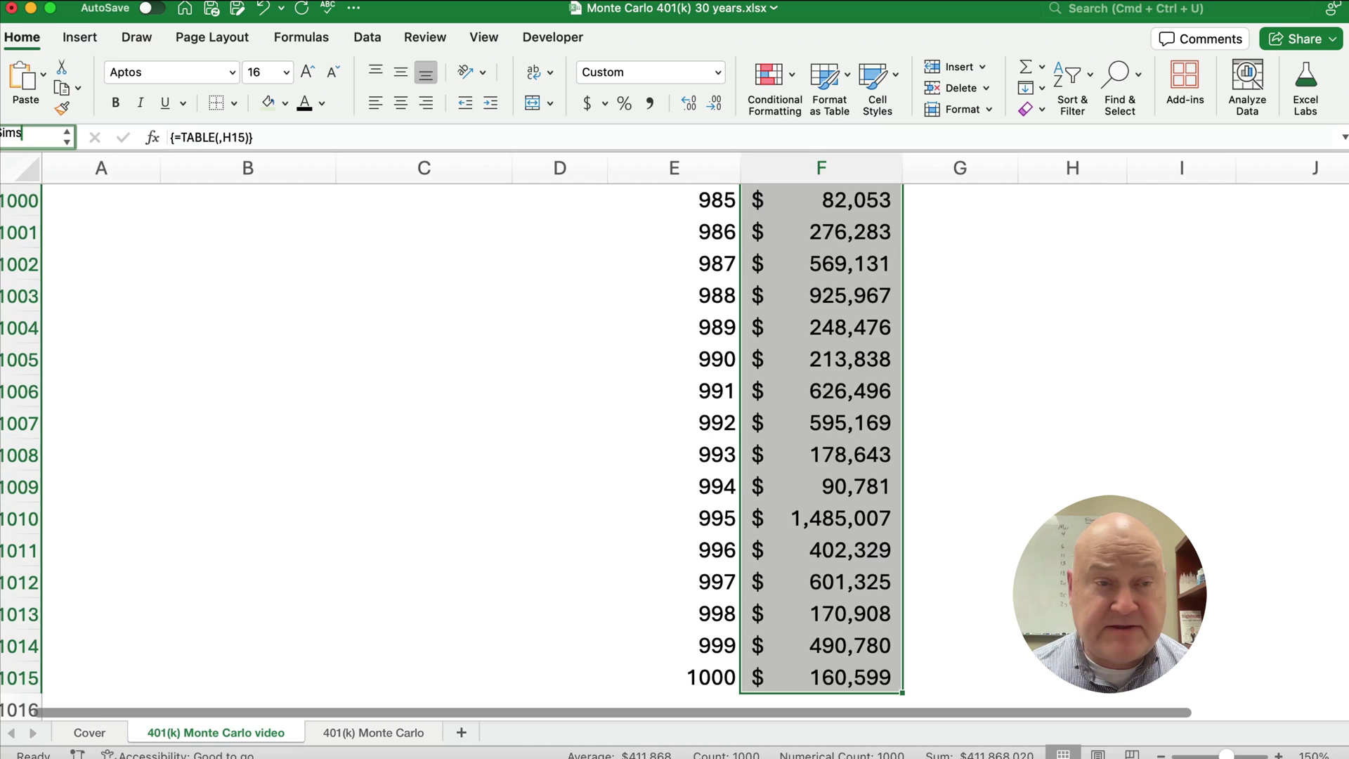
{"action": "key", "text": "Return"}
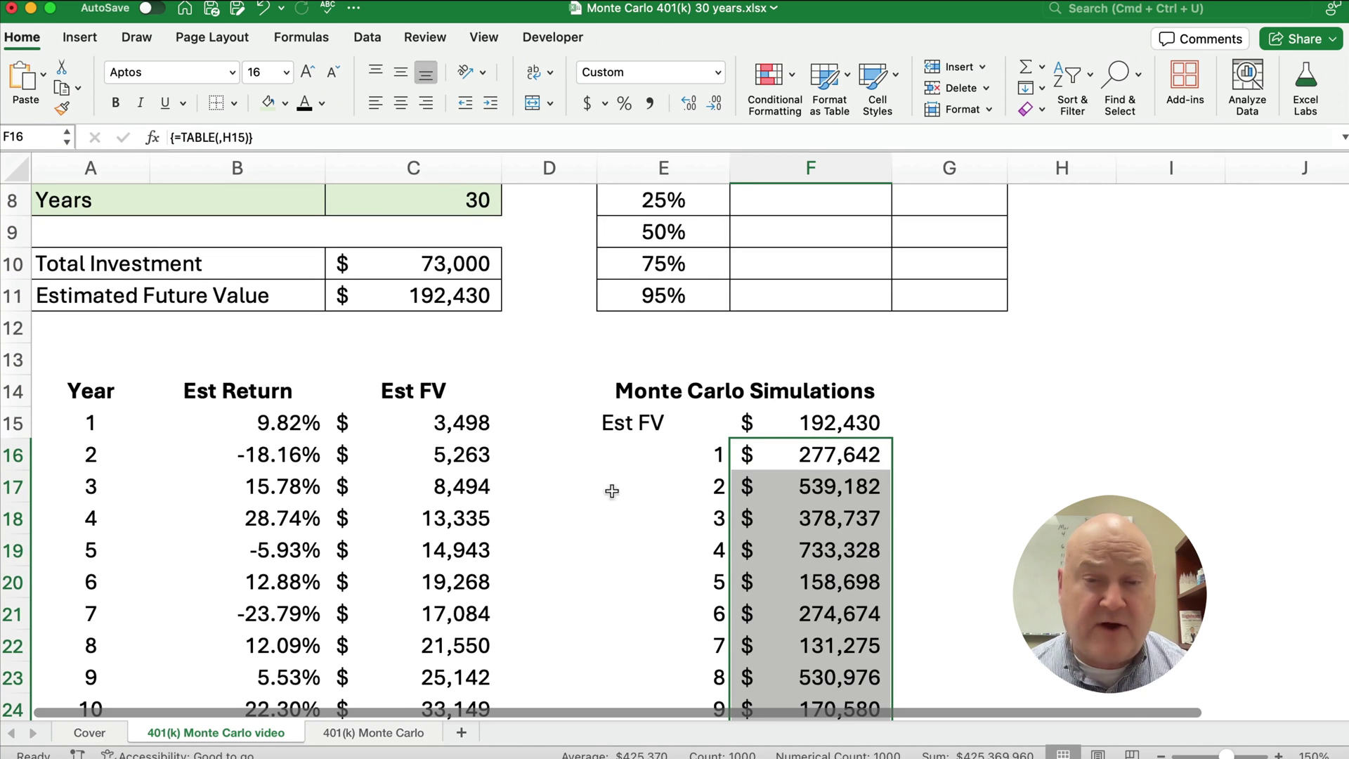
Calculate the mean future value in F4 of the summary table with =AVERAGE(sims).
{"action": "scroll", "coordinate": [780, 529], "scroll_direction": "up", "scroll_amount": 4}
{"action": "scroll", "coordinate": [882, 538], "scroll_direction": "up", "scroll_amount": 3}
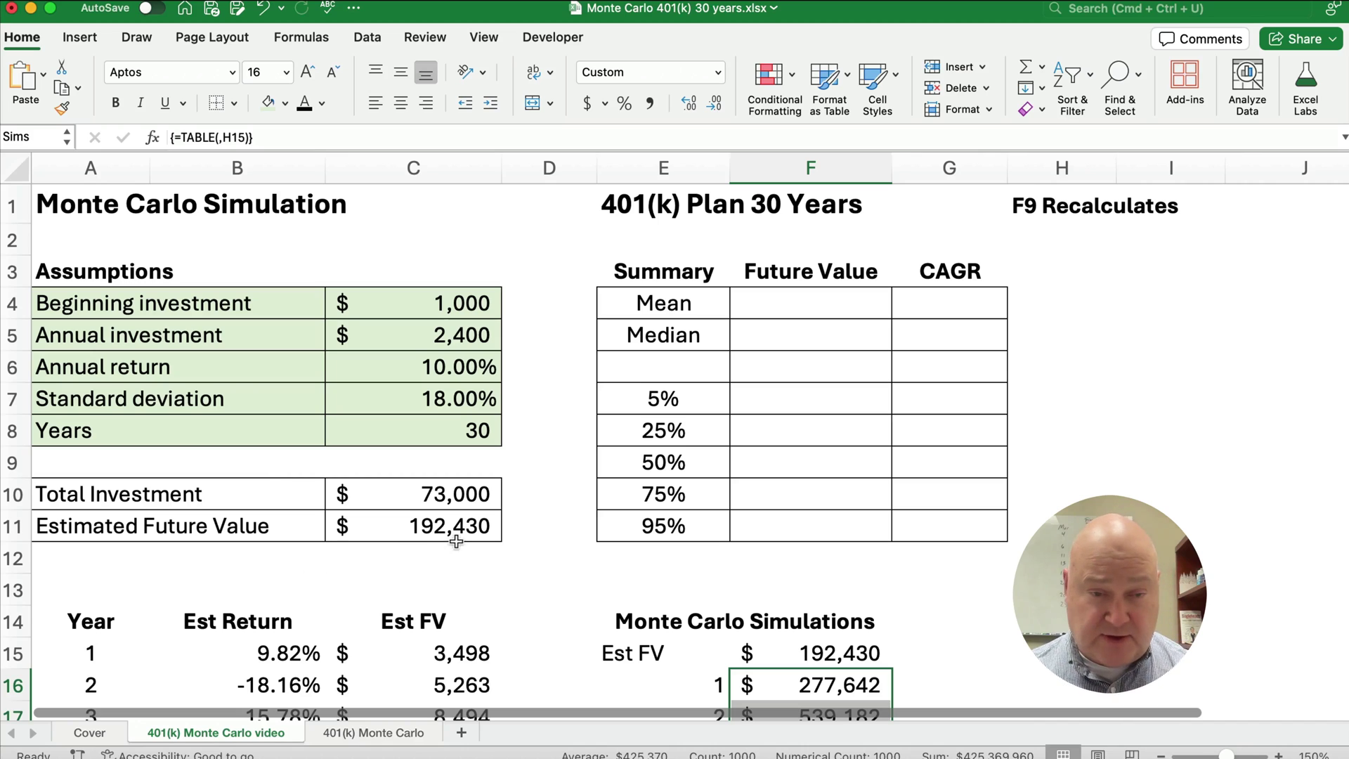
{"action": "left_click", "coordinate": [814, 301]}
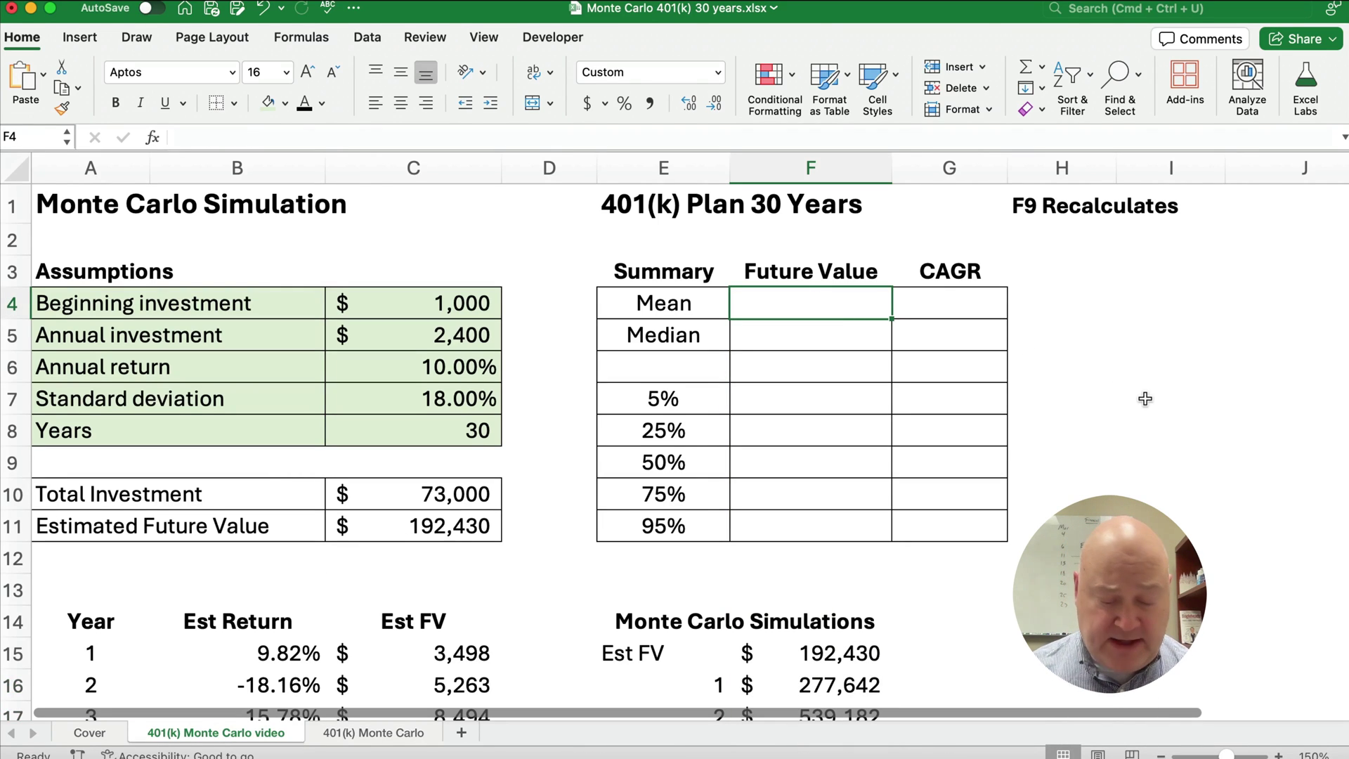
{"action": "type", "text": "=av"}
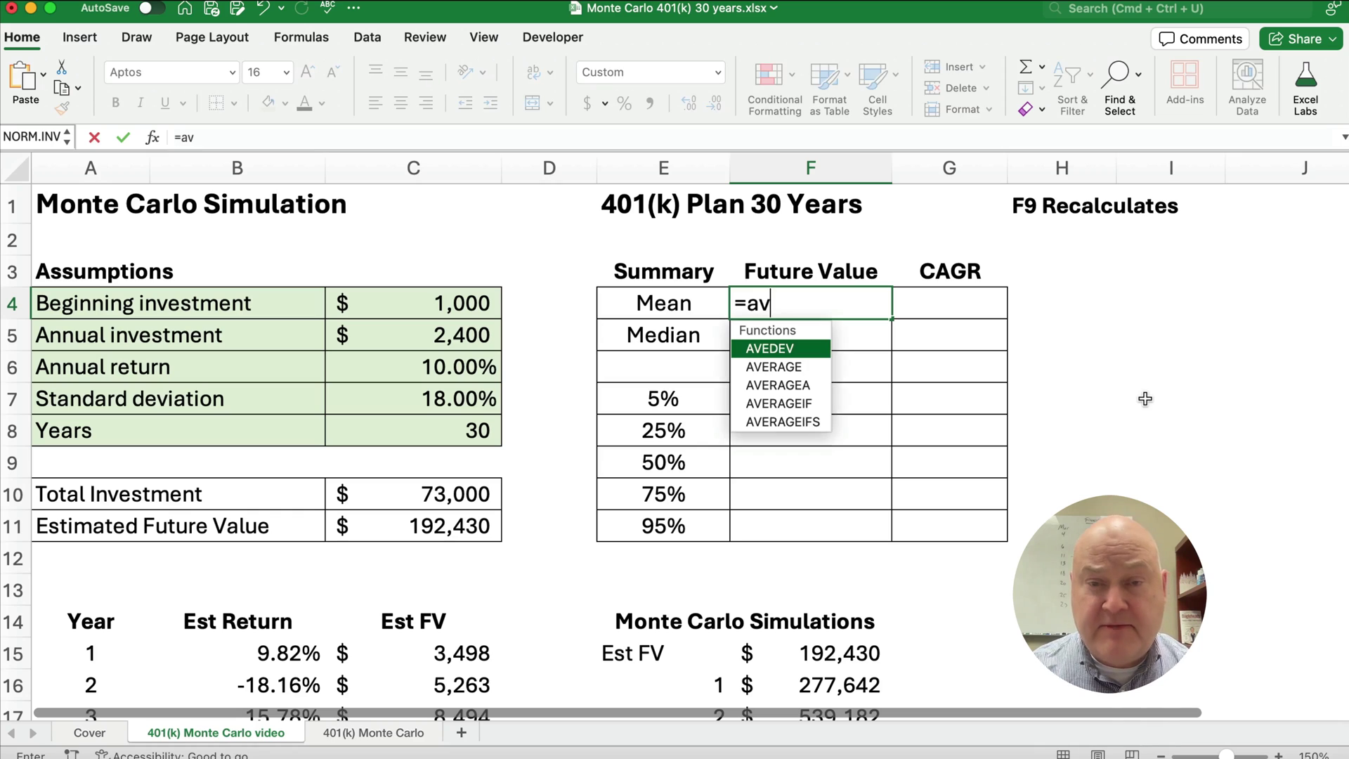
{"action": "type", "text": "er"}
{"action": "key", "text": "Tab"}
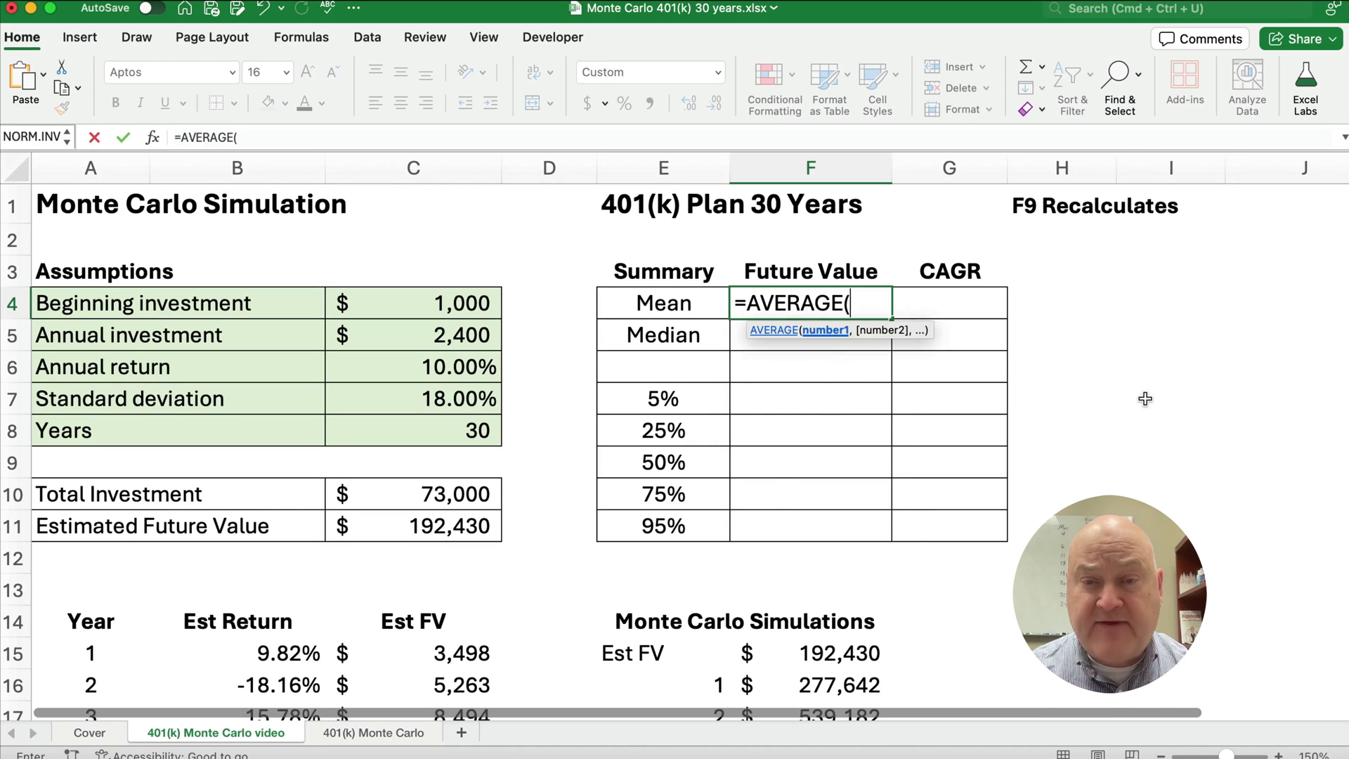
{"action": "type", "text": "sims"}
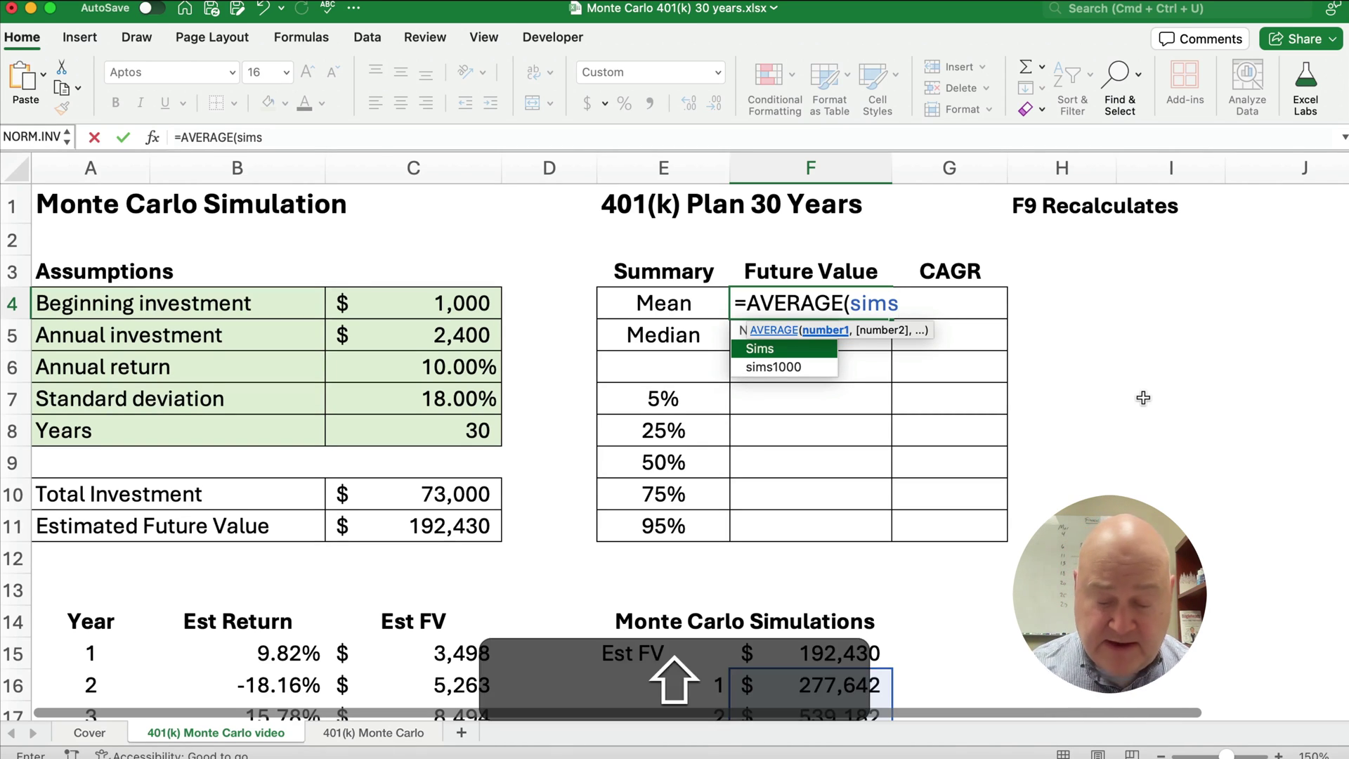
{"action": "type", "text": ")"}
{"action": "key", "text": "Return"}
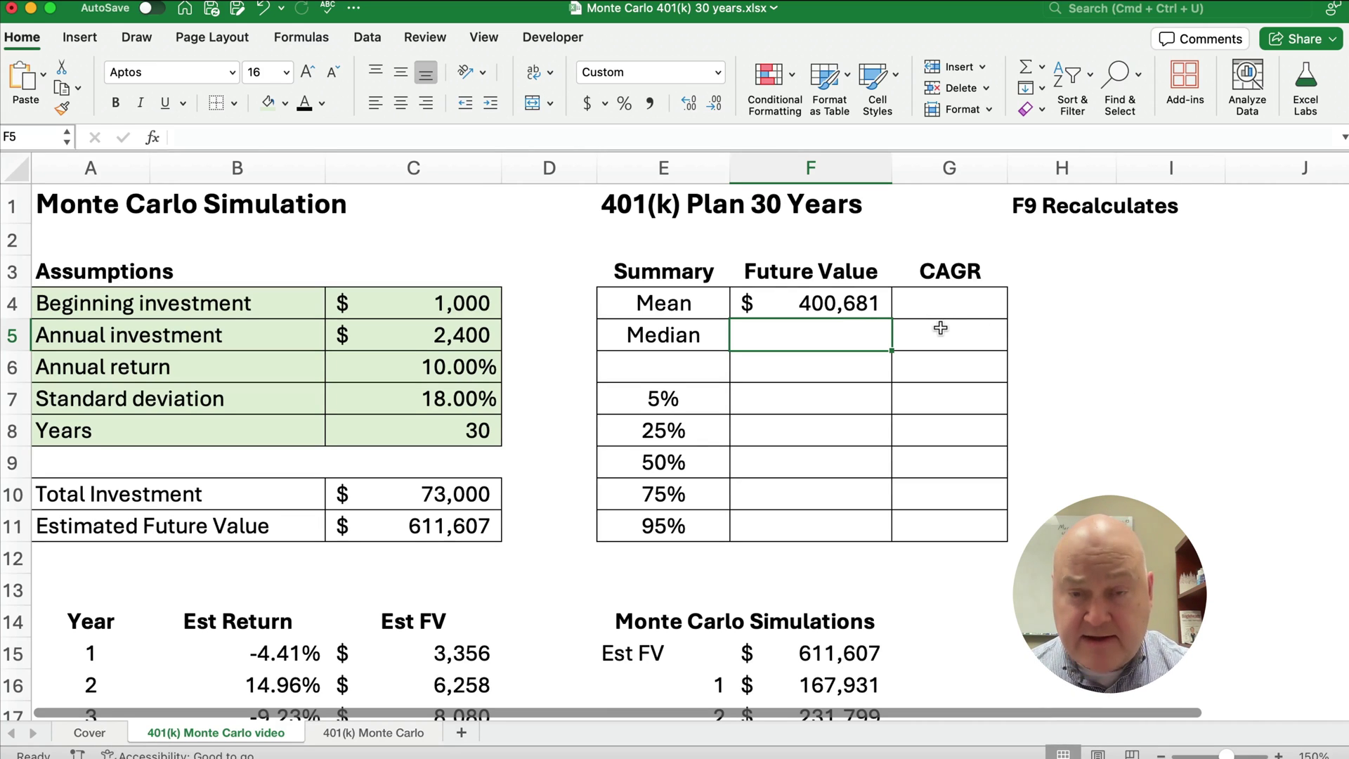
Recalculate the workbook several times to examine how the mean future value varies between simulation runs.
{"action": "key", "text": "F9"}
{"action": "key", "text": "F9"}
{"action": "key", "text": "F9"}
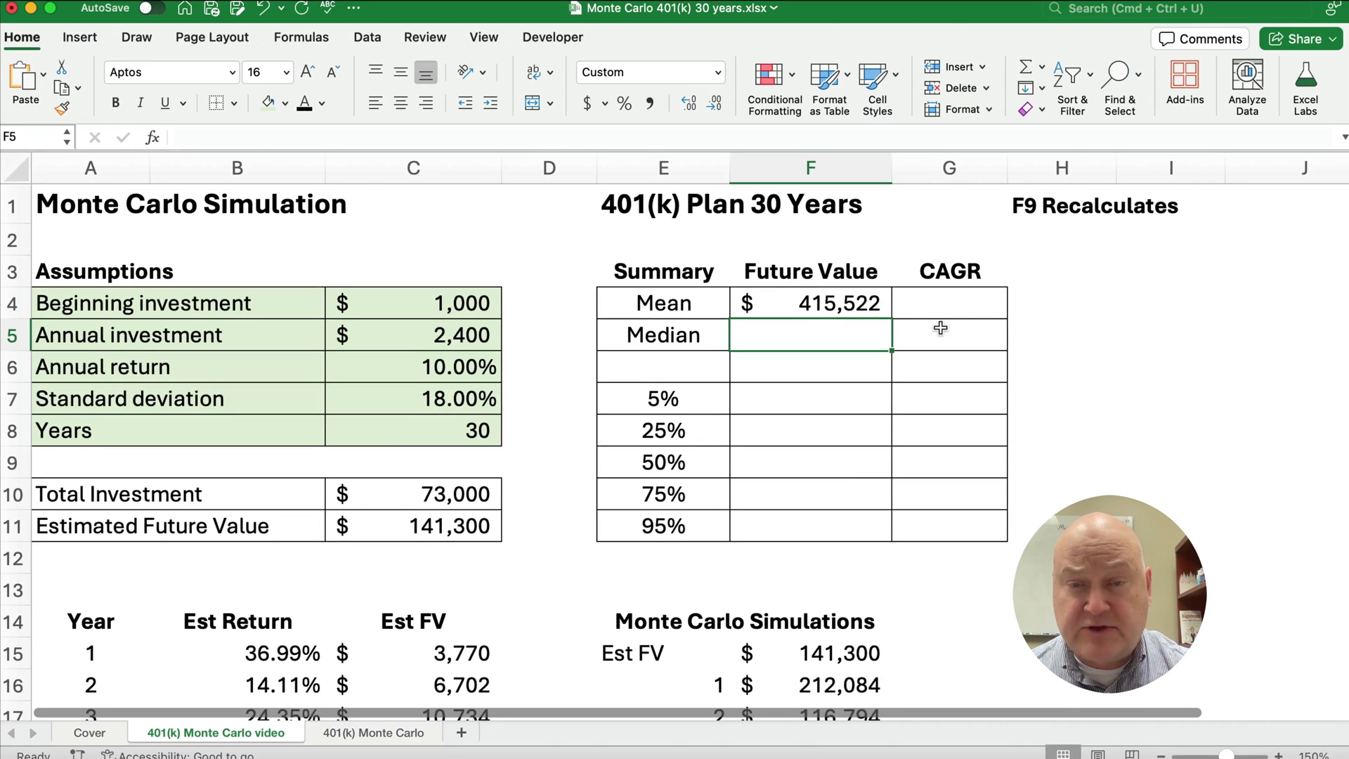
{"action": "key", "text": "F9"}
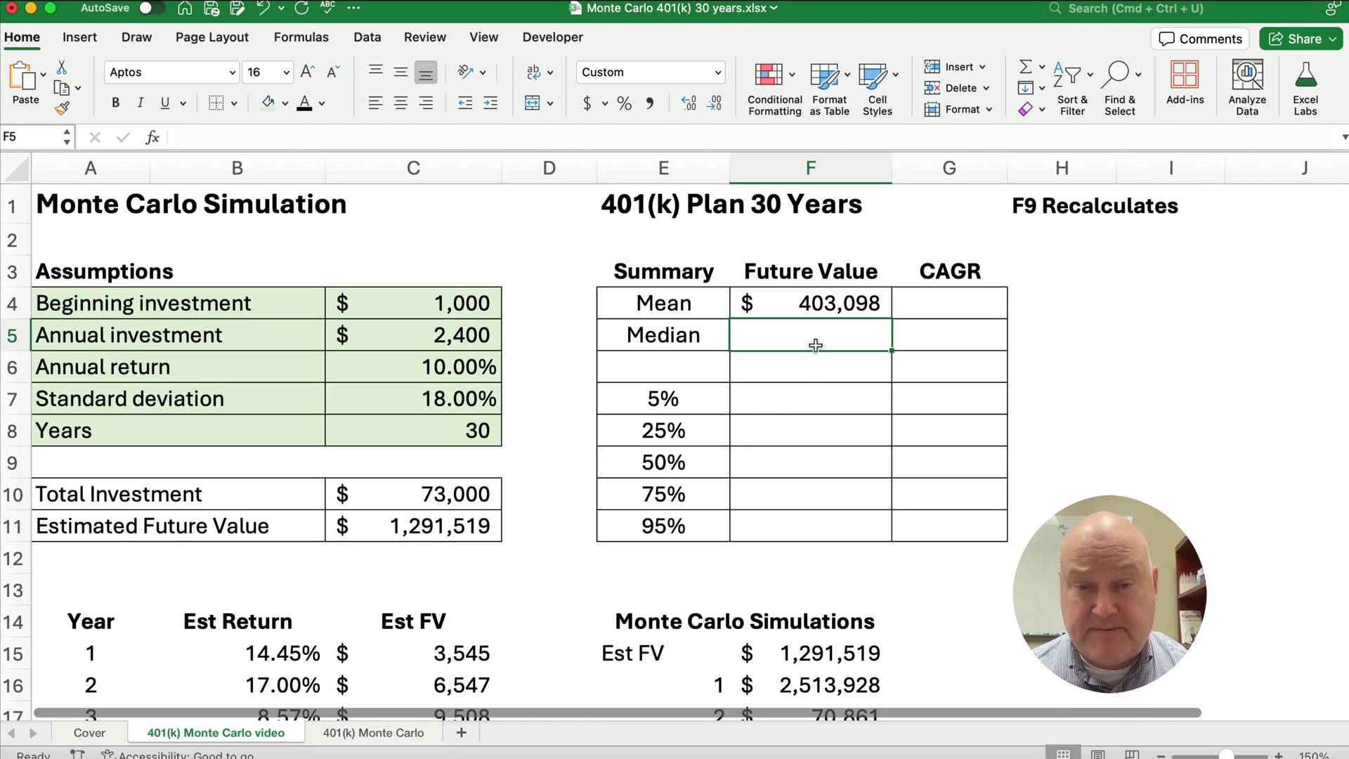
Calculate the median future value in F5 with =MEDIAN(Sims).
{"action": "type", "text": "=med"}
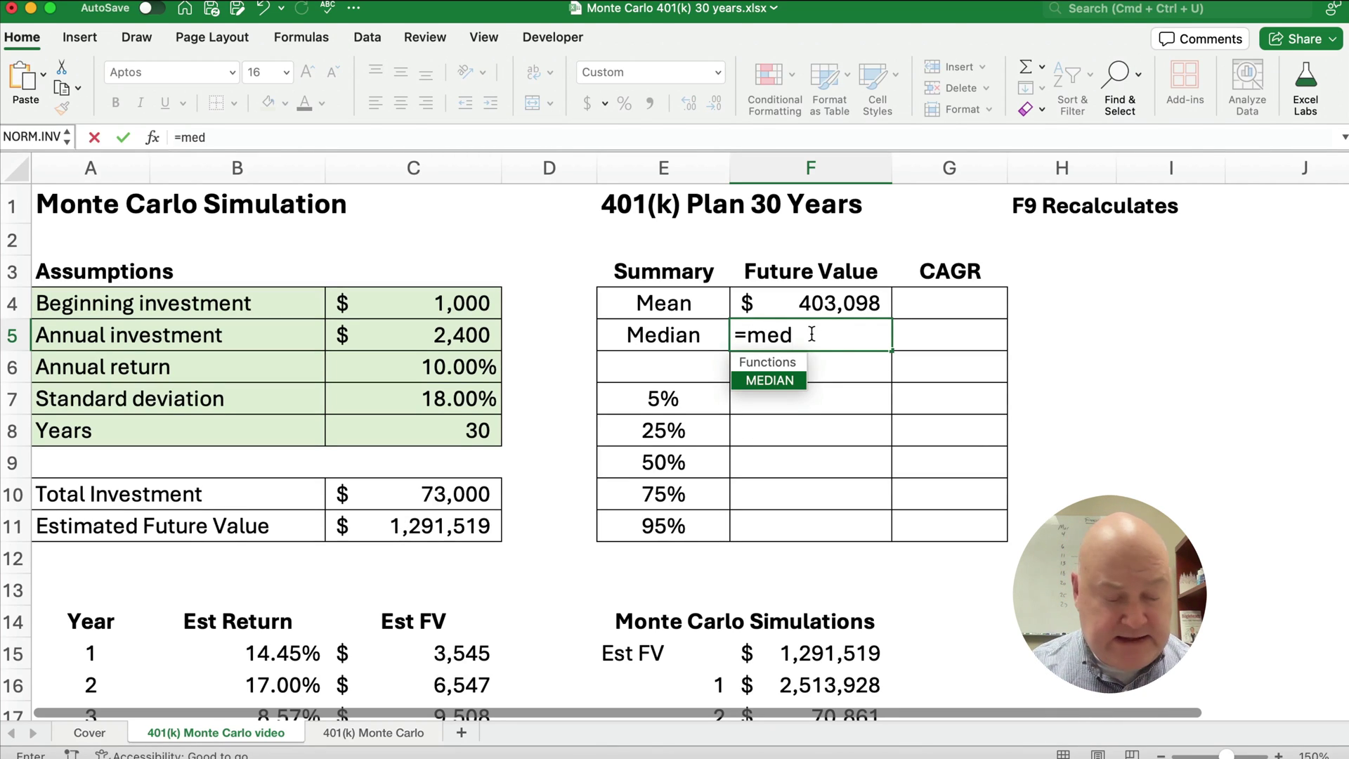
{"action": "key", "text": "Tab"}
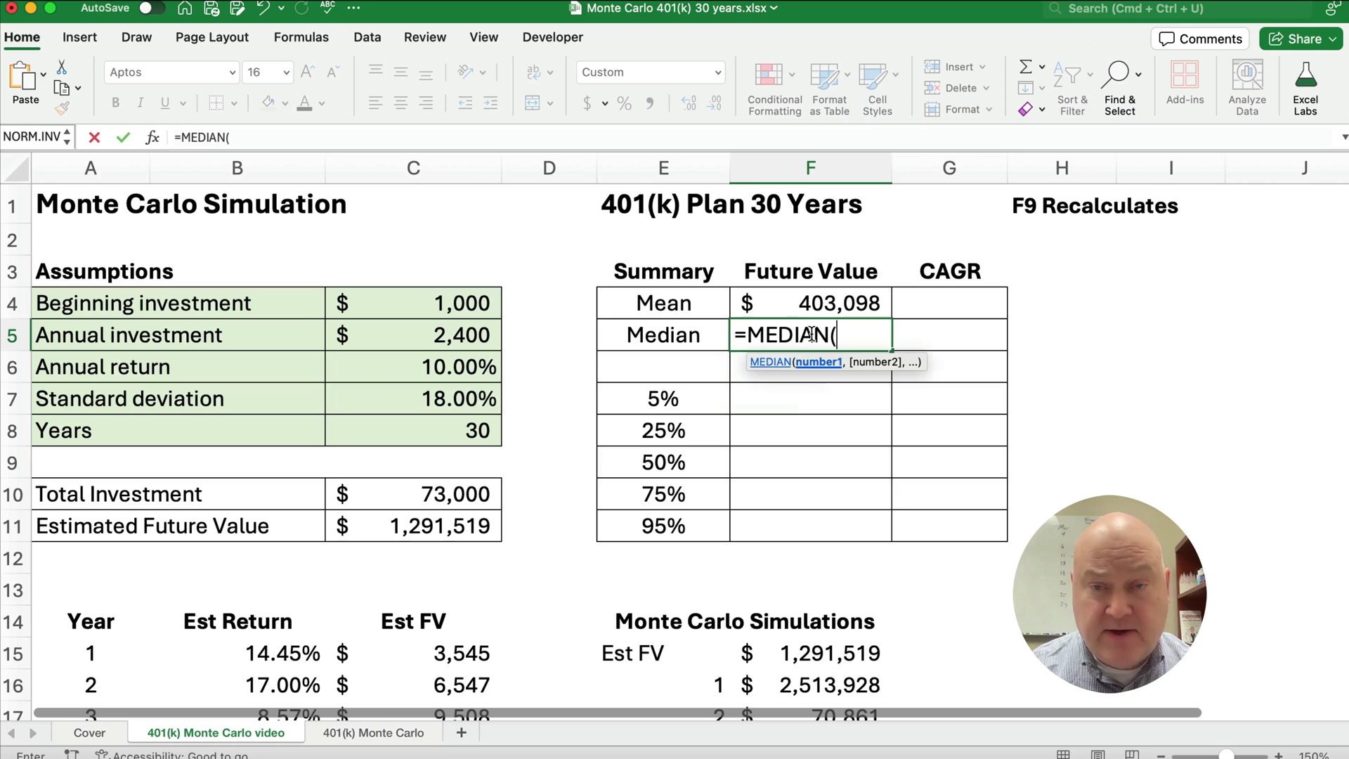
{"action": "type", "text": "sim"}
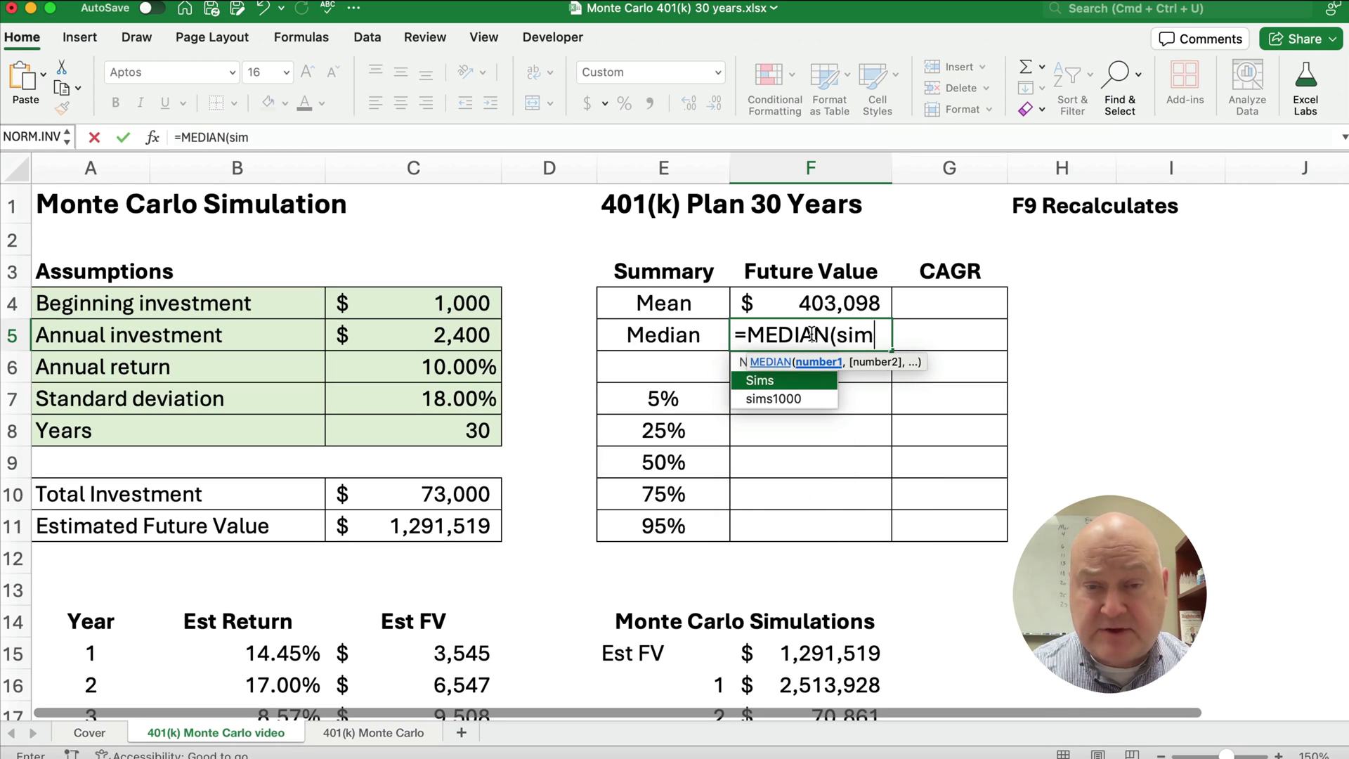
{"action": "double_click", "coordinate": [776, 384]}
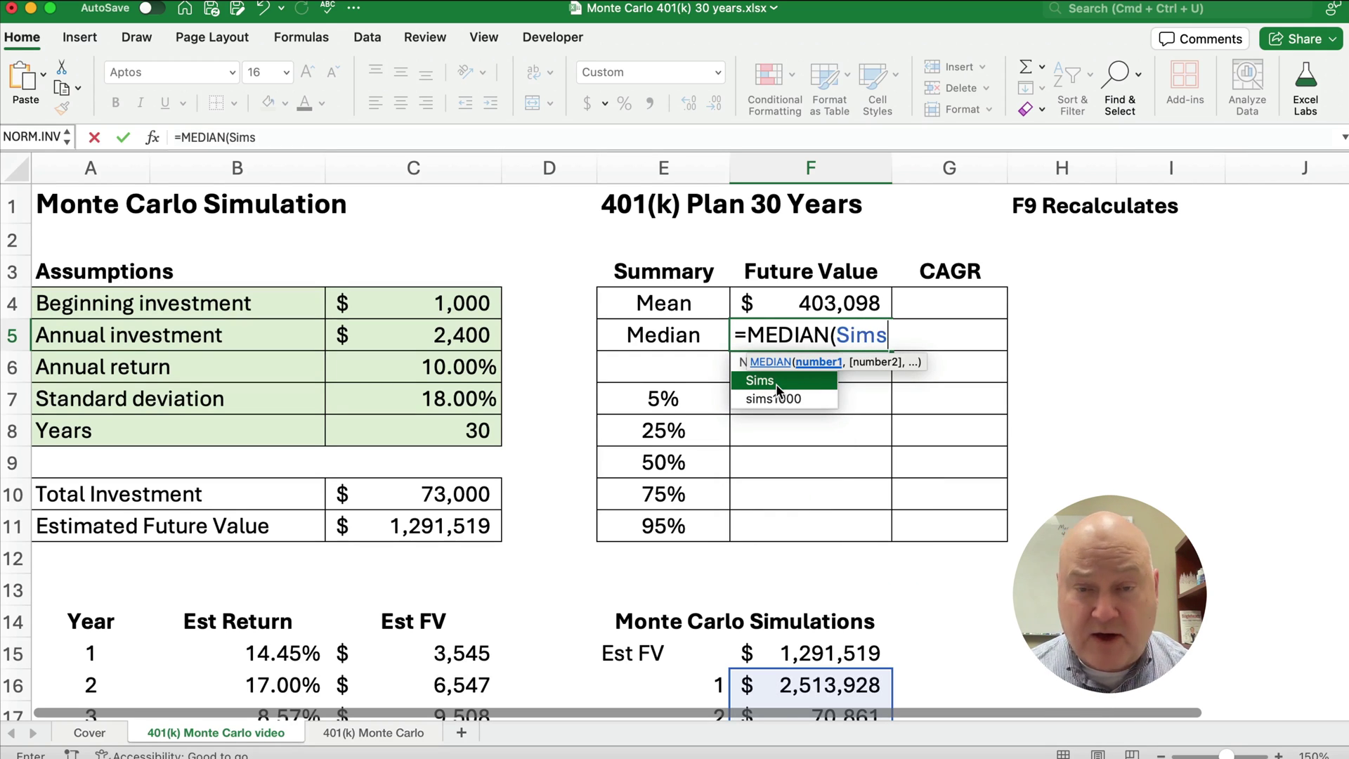
{"action": "type", "text": ")"}
{"action": "key", "text": "Return"}
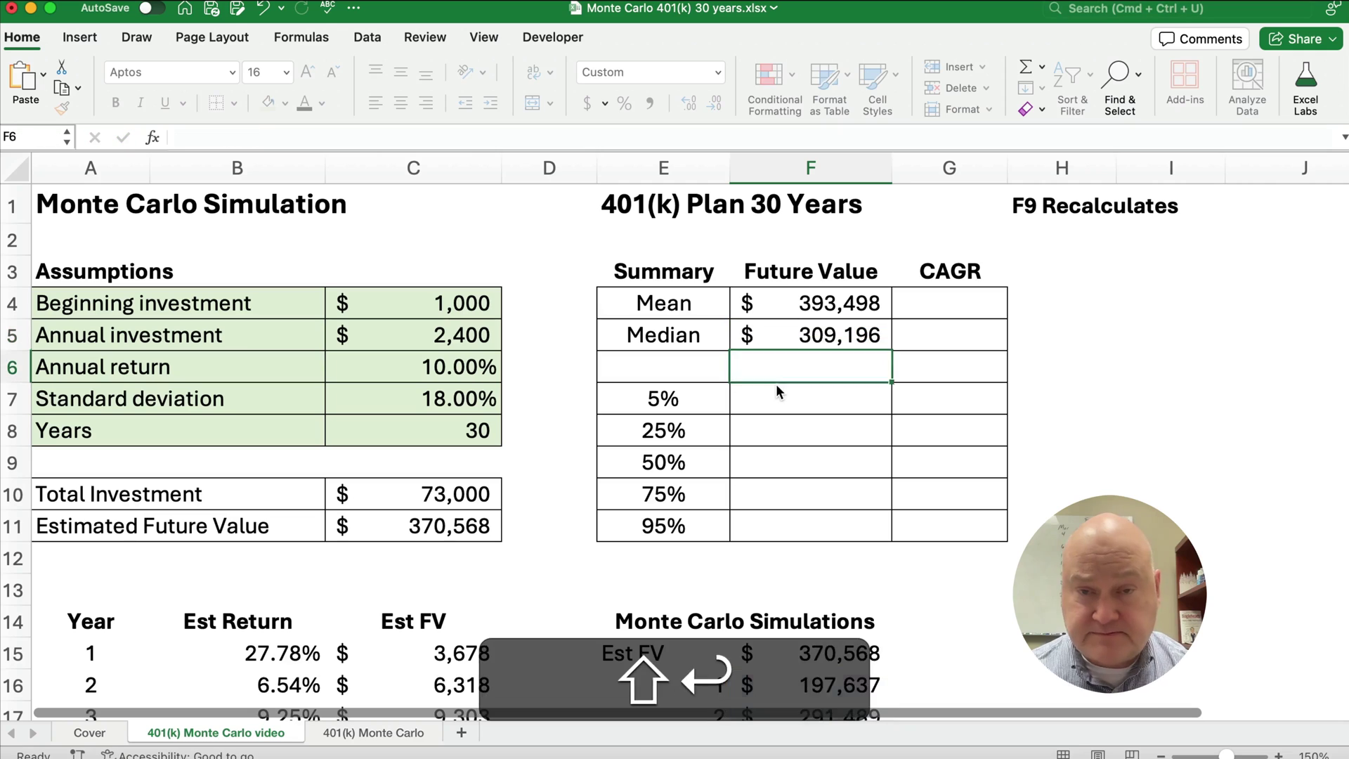
Calculate the 5% percentile of the simulated future values in F7 with =PERCENTILE.INC(sims,E7).
{"action": "left_click", "coordinate": [776, 385]}
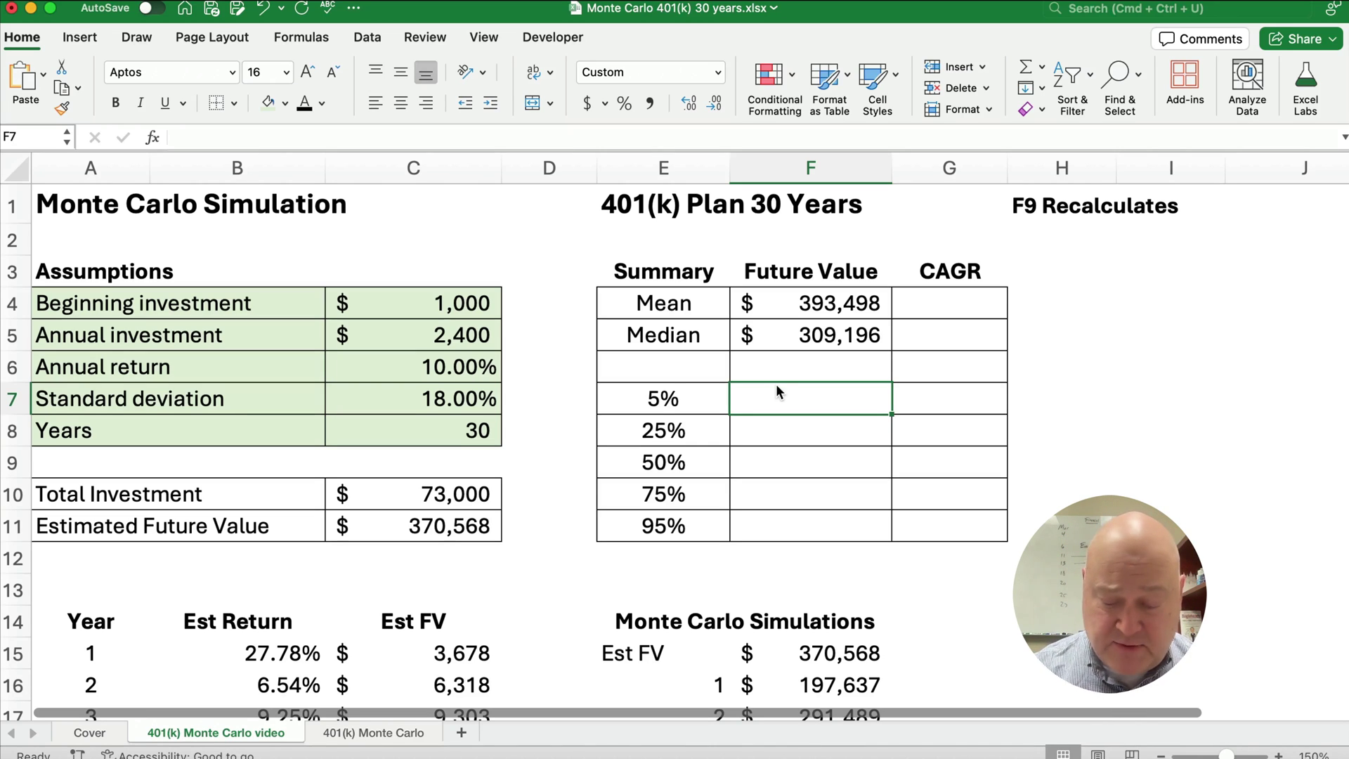
{"action": "type", "text": "=perc"}
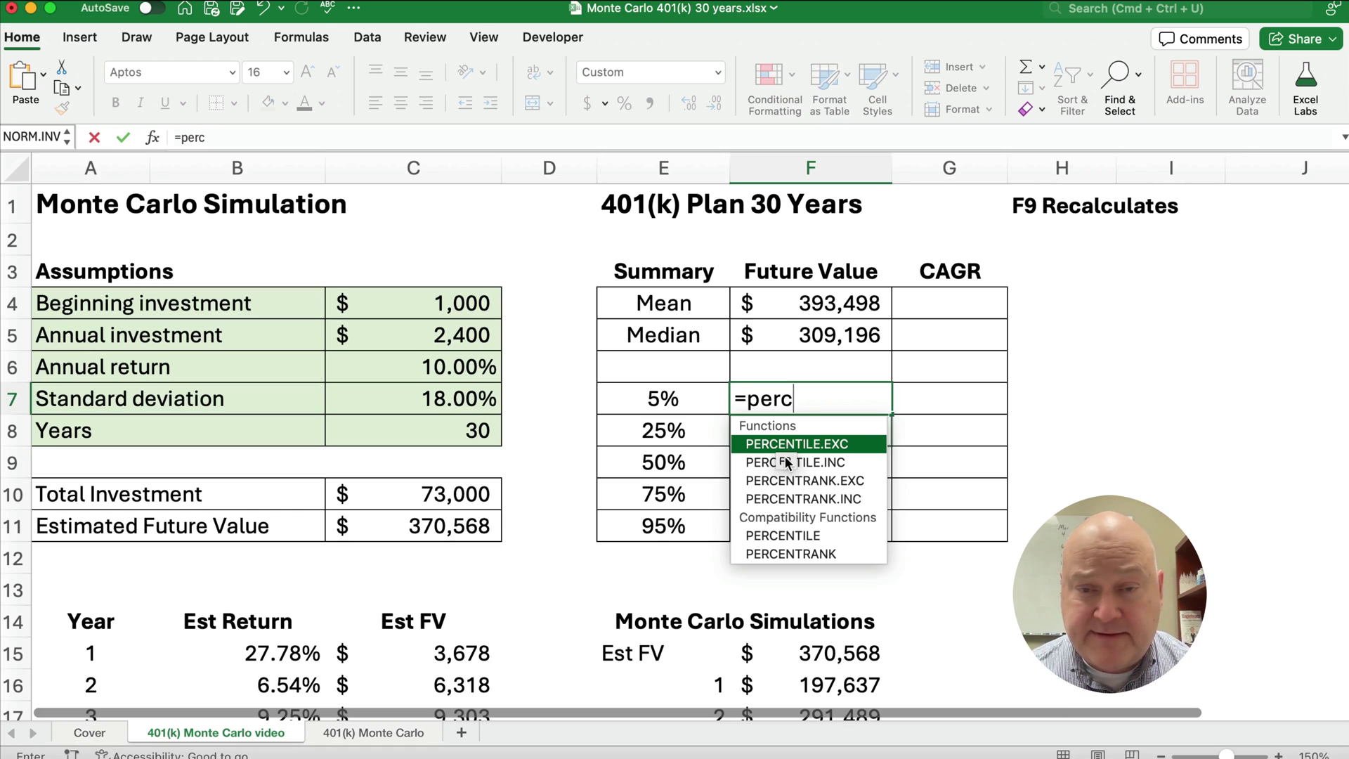
{"action": "left_click", "coordinate": [816, 463]}
{"action": "double_click", "coordinate": [823, 461]}
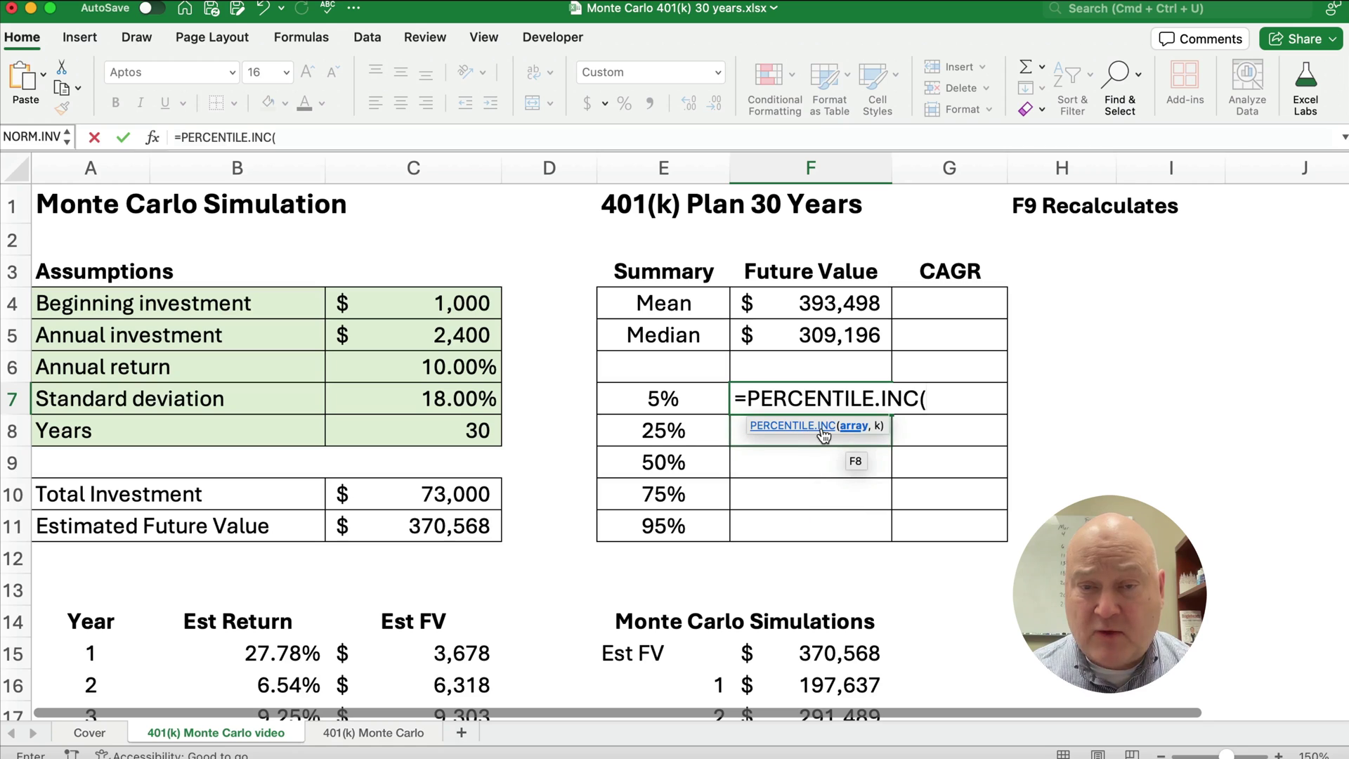
{"action": "type", "text": "sims,"}
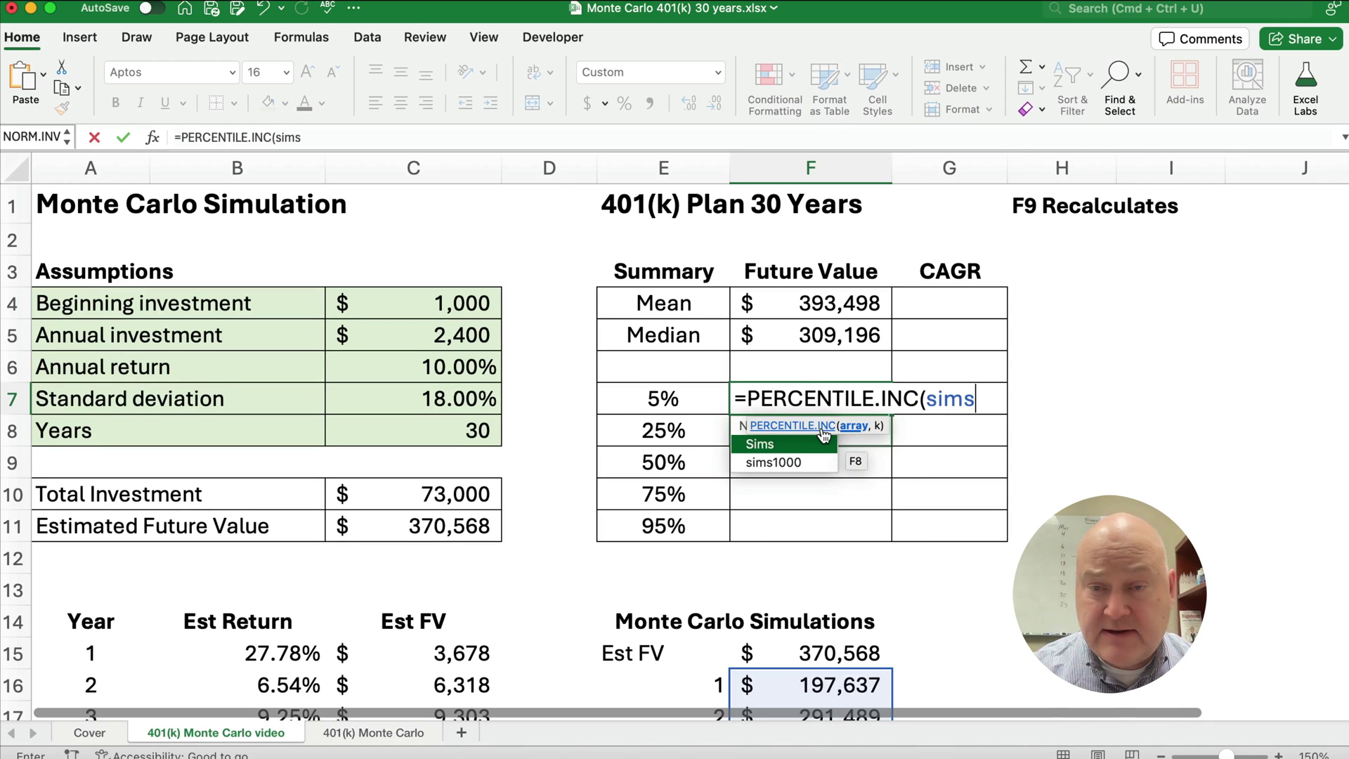
{"action": "left_click", "coordinate": [661, 402]}
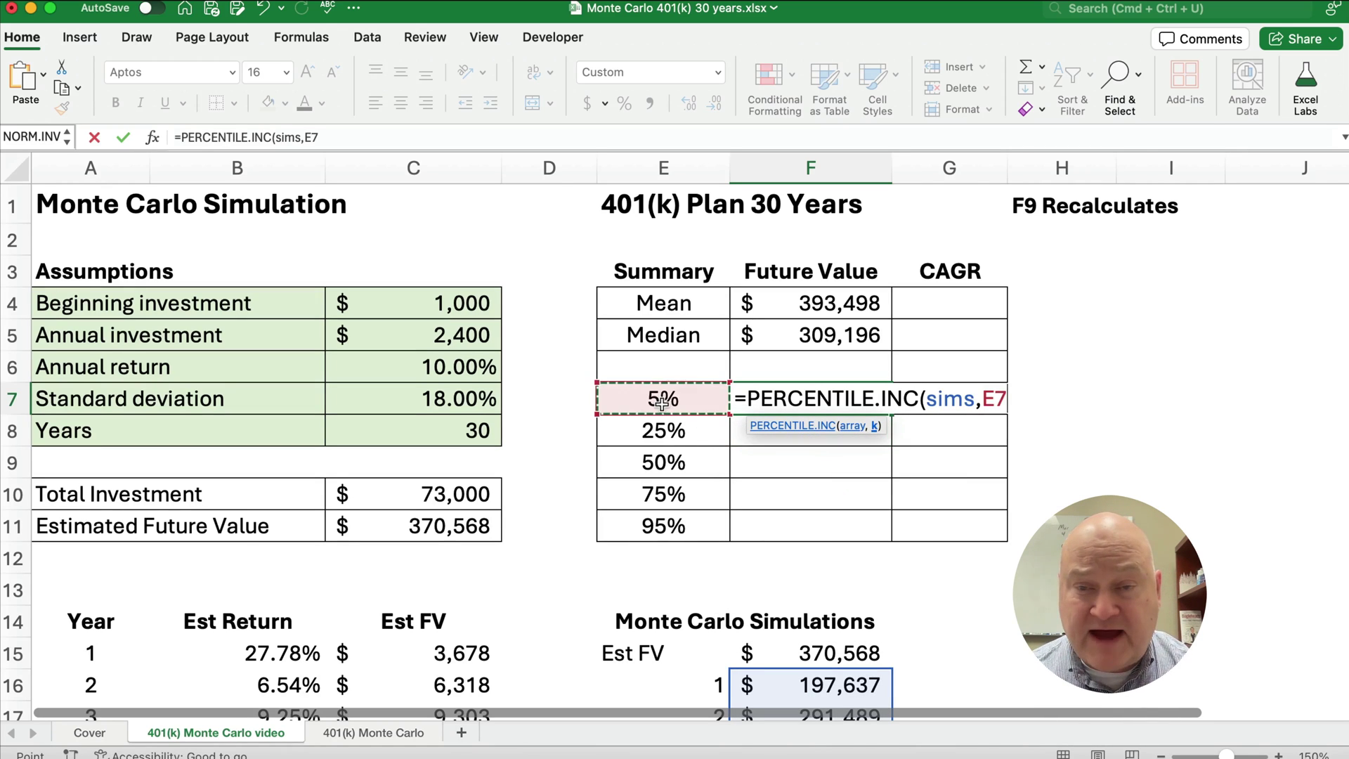
{"action": "type", "text": ")"}
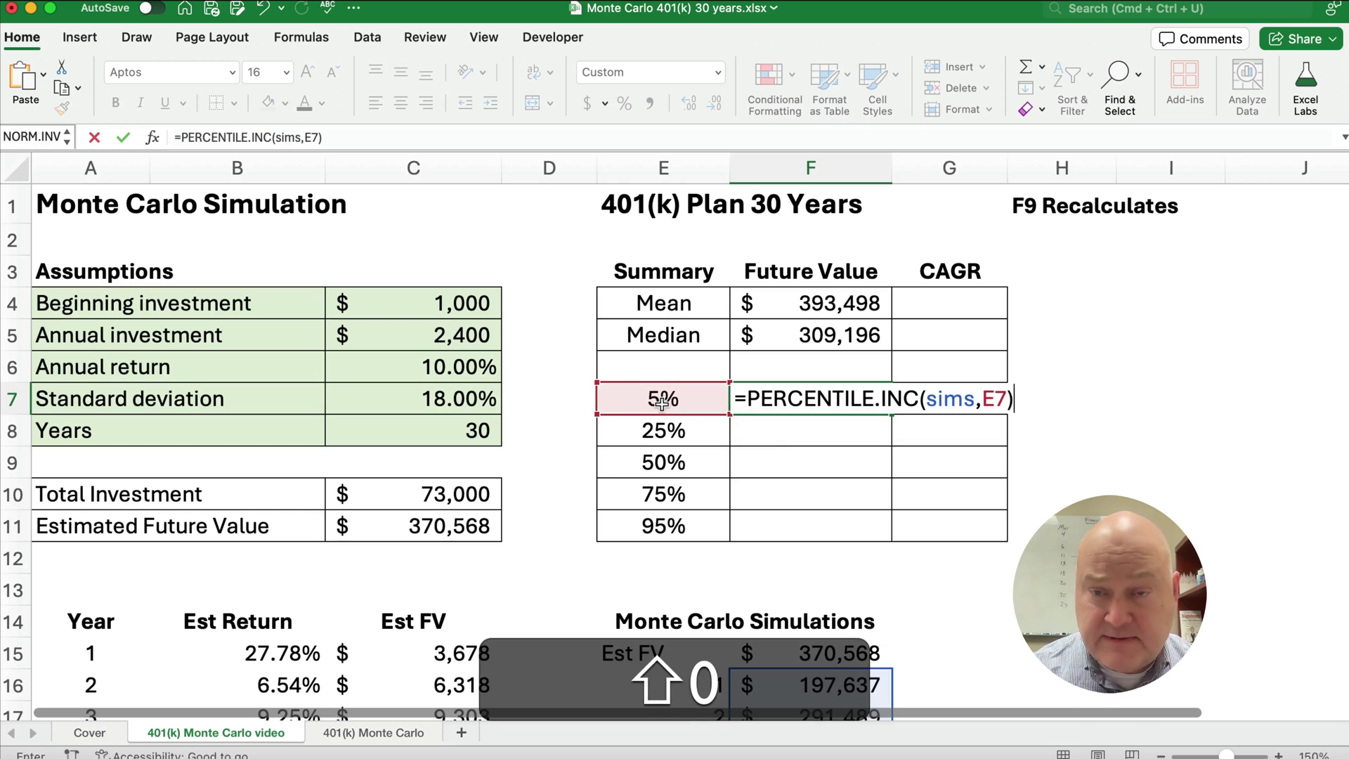
{"action": "key", "text": "Return"}
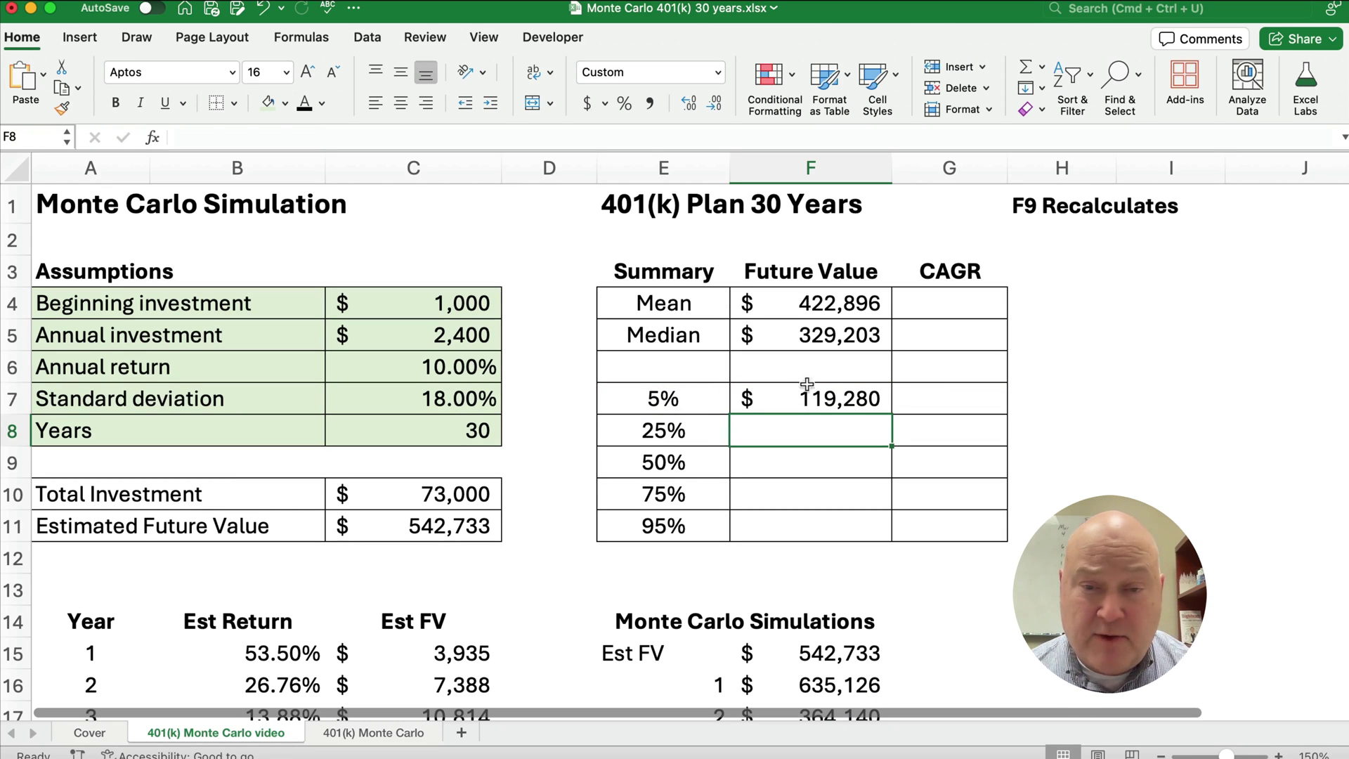
Fill the percentile formula from F7 down through F11 and check the copied formulas in F8 and F11.
{"action": "left_click", "coordinate": [796, 402]}
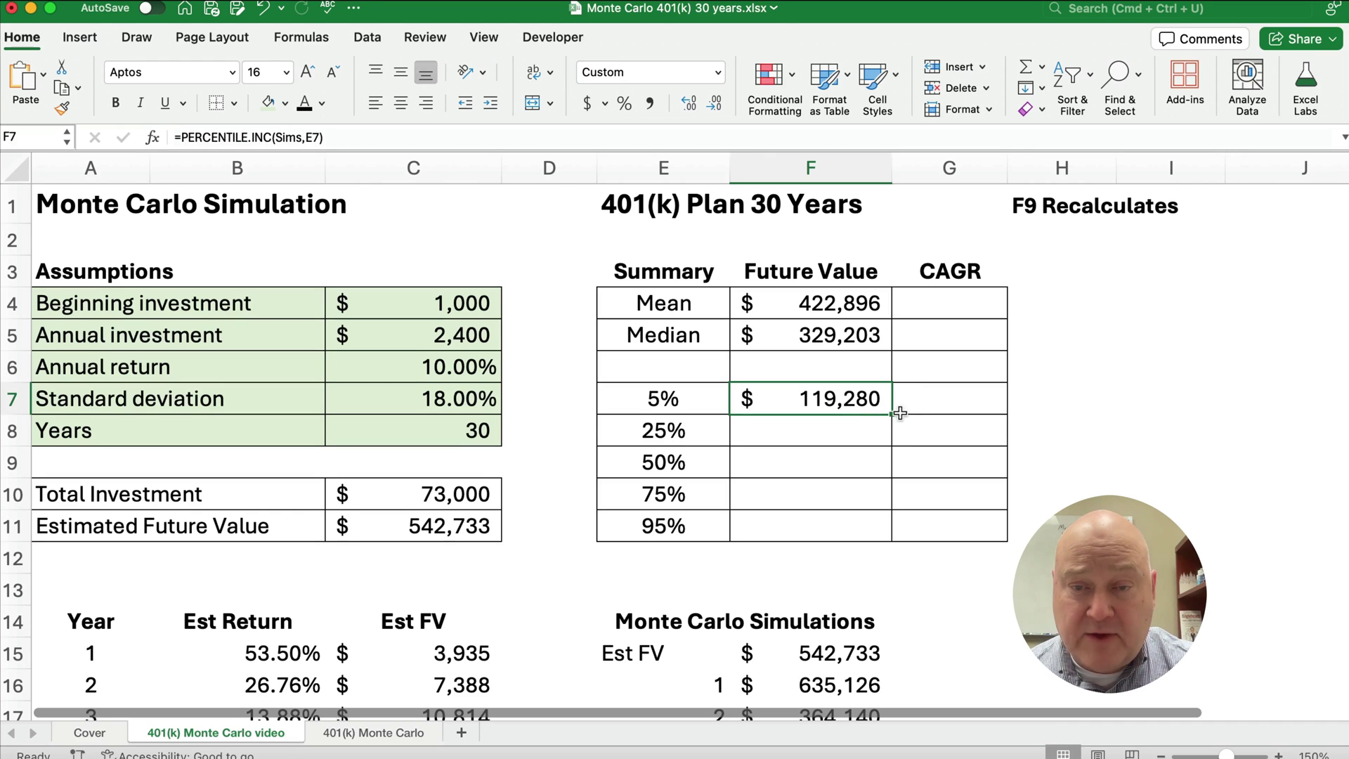
{"action": "left_click_drag", "start_coordinate": [894, 413], "coordinate": [891, 527]}
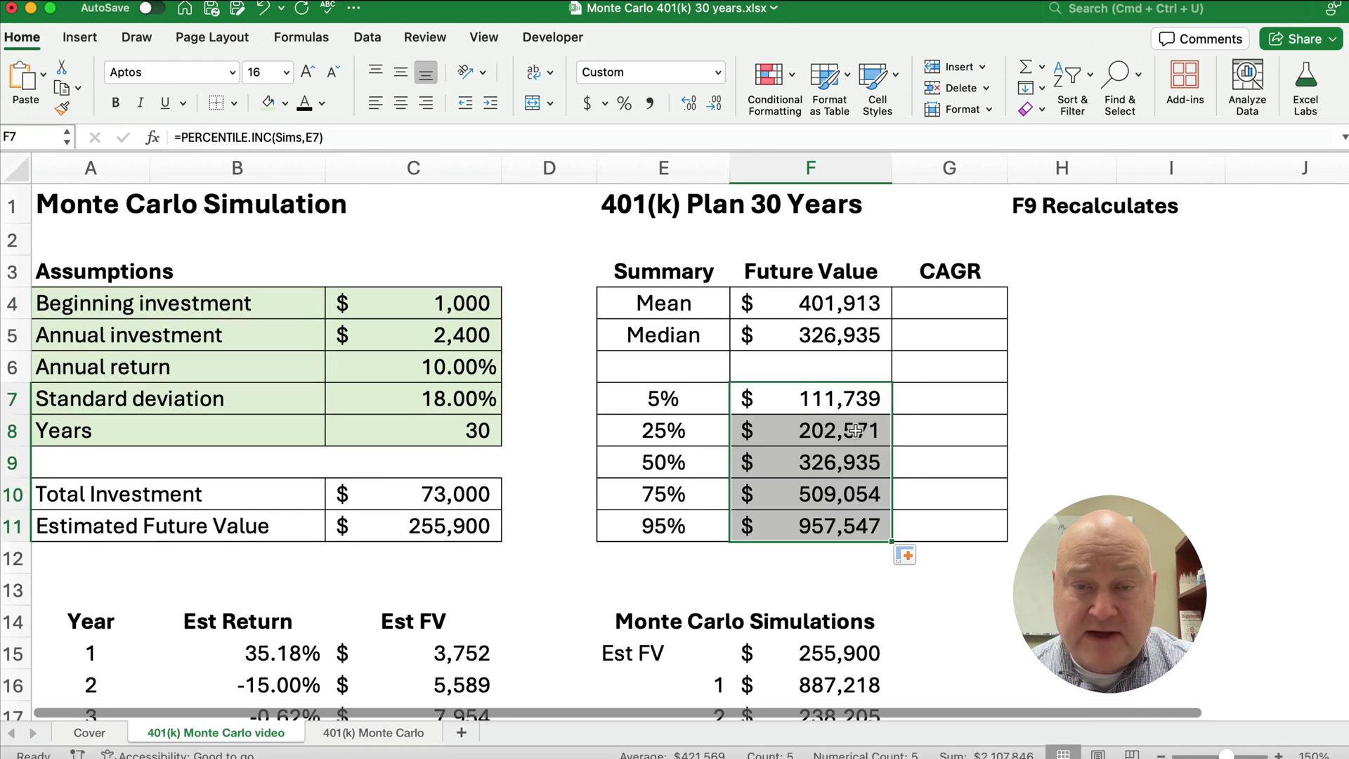
{"action": "key", "text": "Down"}
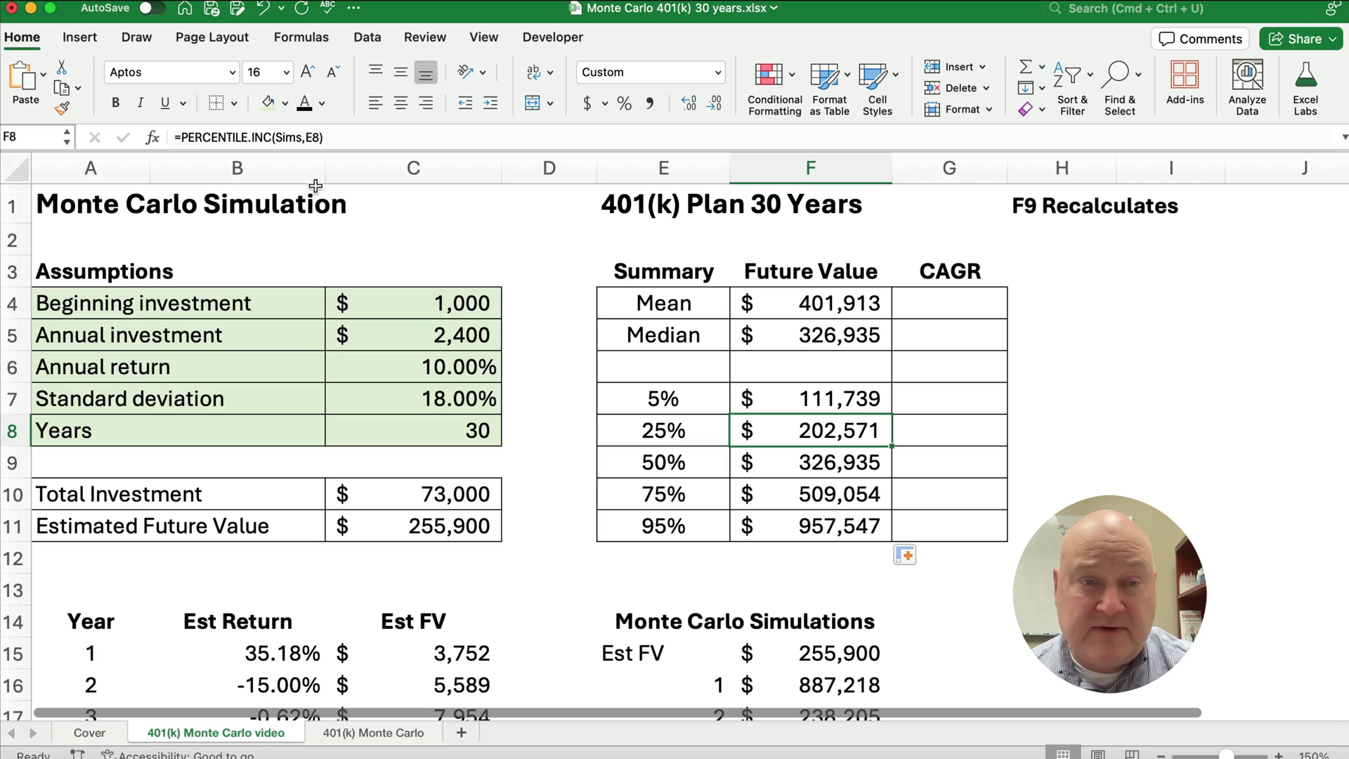
{"action": "left_click", "coordinate": [836, 528]}
{"action": "left_click", "coordinate": [253, 138]}
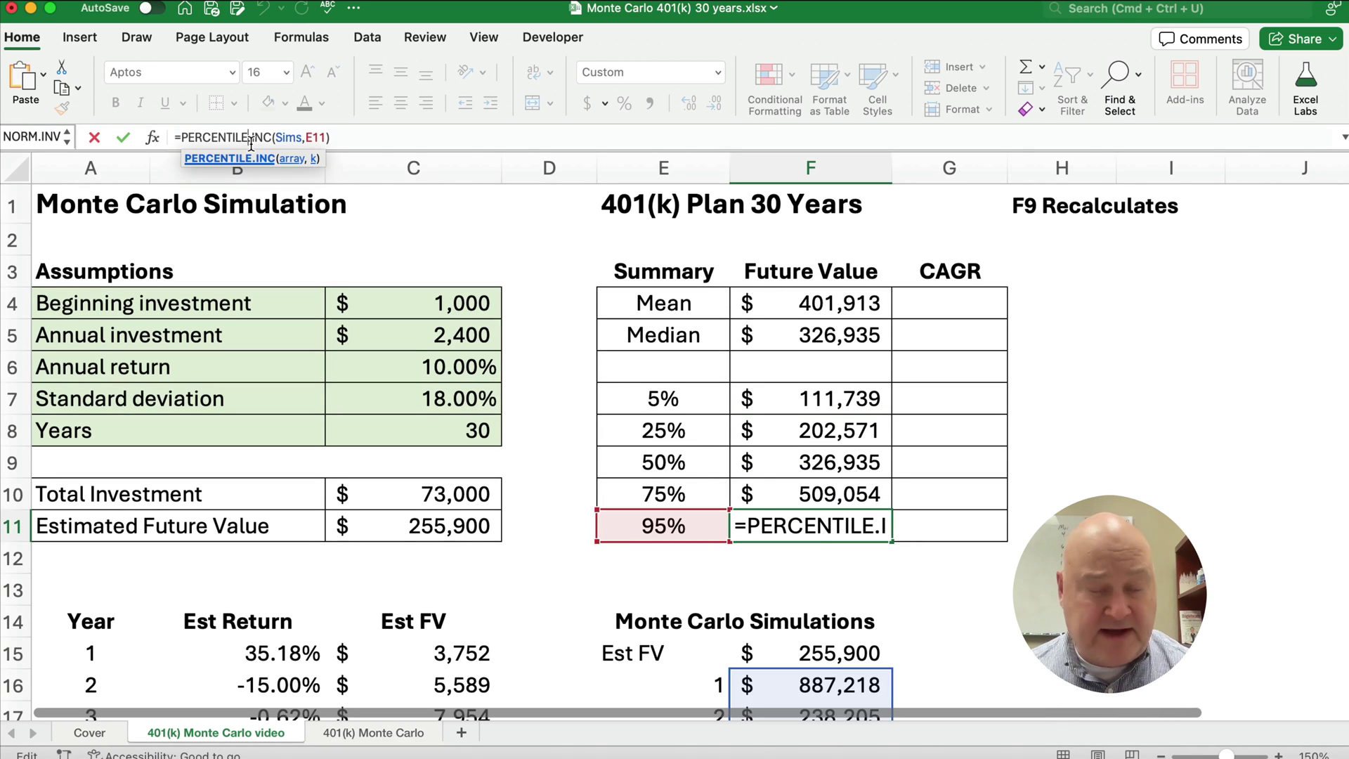
{"action": "key", "text": "Escape"}
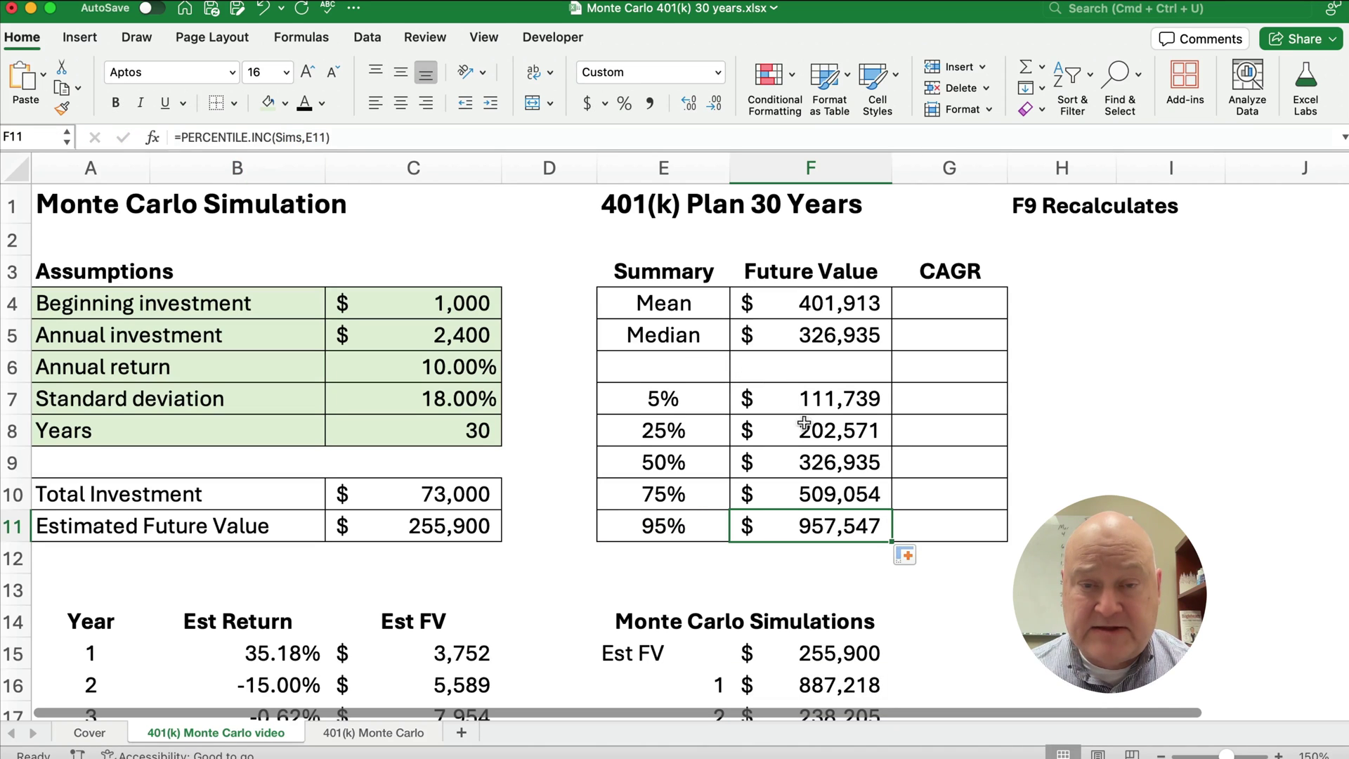
{"action": "left_click", "coordinate": [804, 423]}
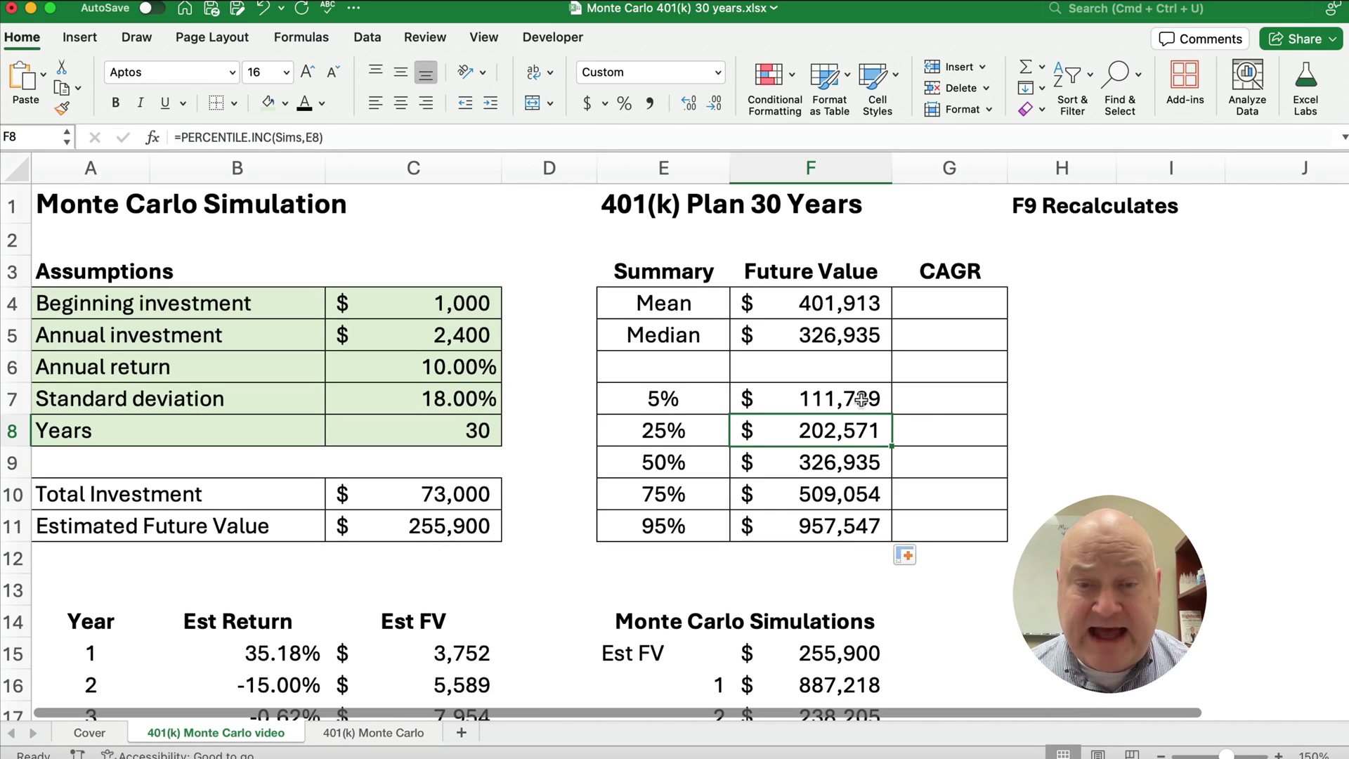
Compare the 50% percentile with the median future value and the total investment, and examine the 75% and 95% percentile rows.
{"action": "left_click_drag", "start_coordinate": [674, 462], "coordinate": [811, 462]}
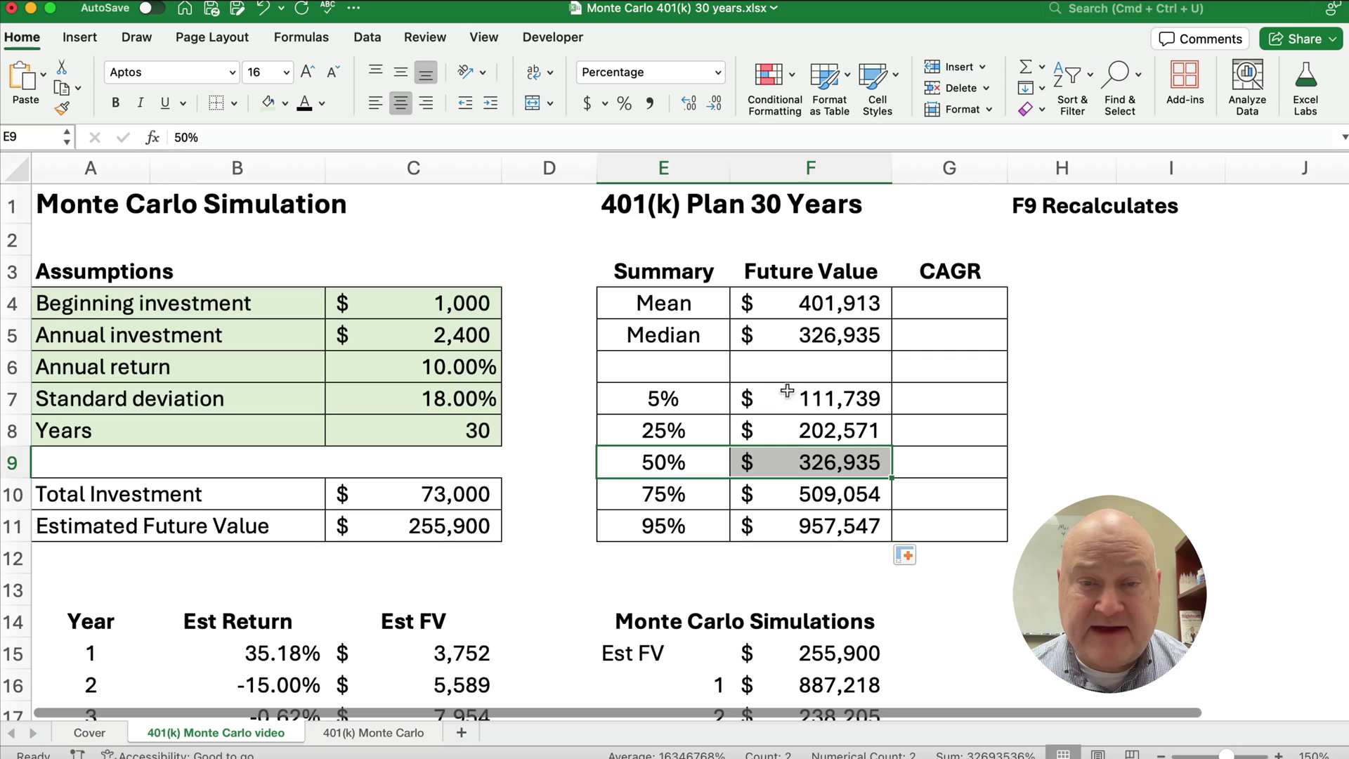
{"action": "left_click_drag", "start_coordinate": [666, 331], "coordinate": [838, 344]}
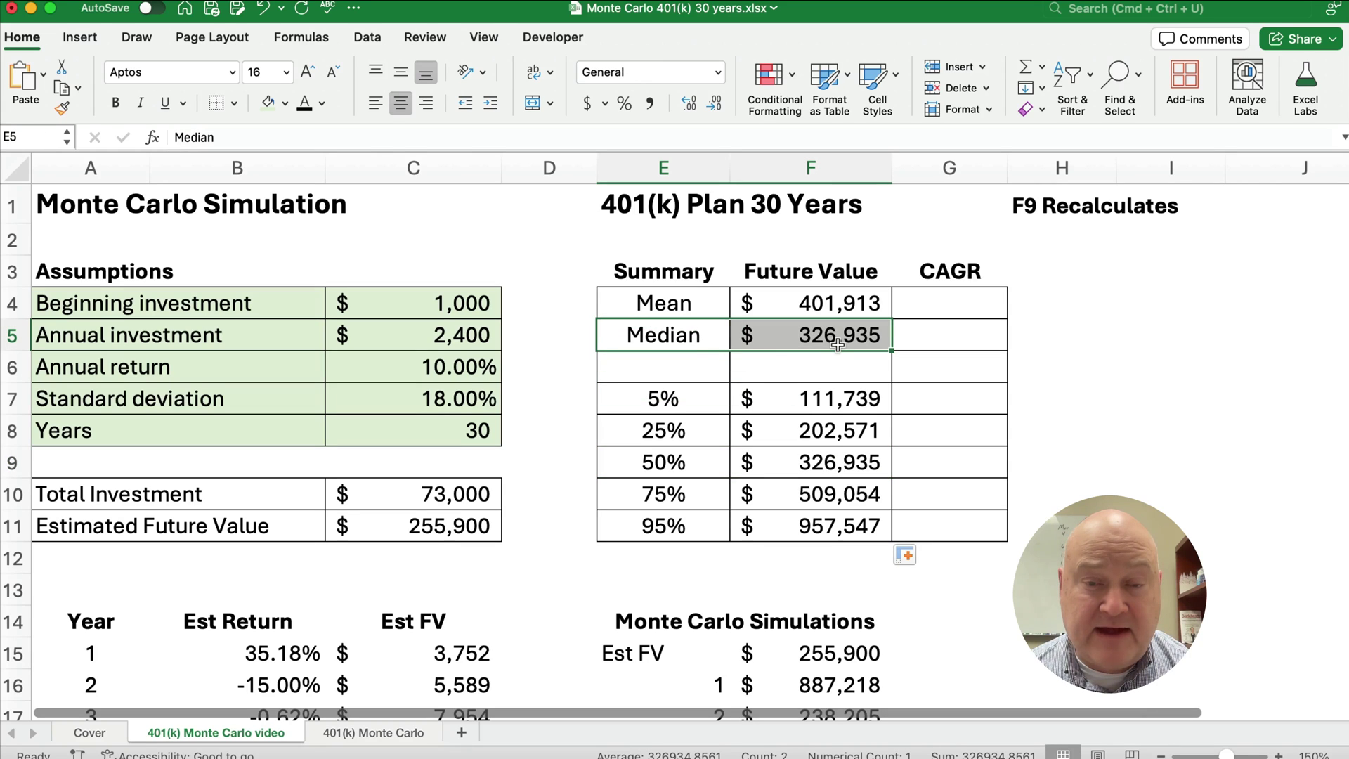
{"action": "left_click", "coordinate": [801, 461]}
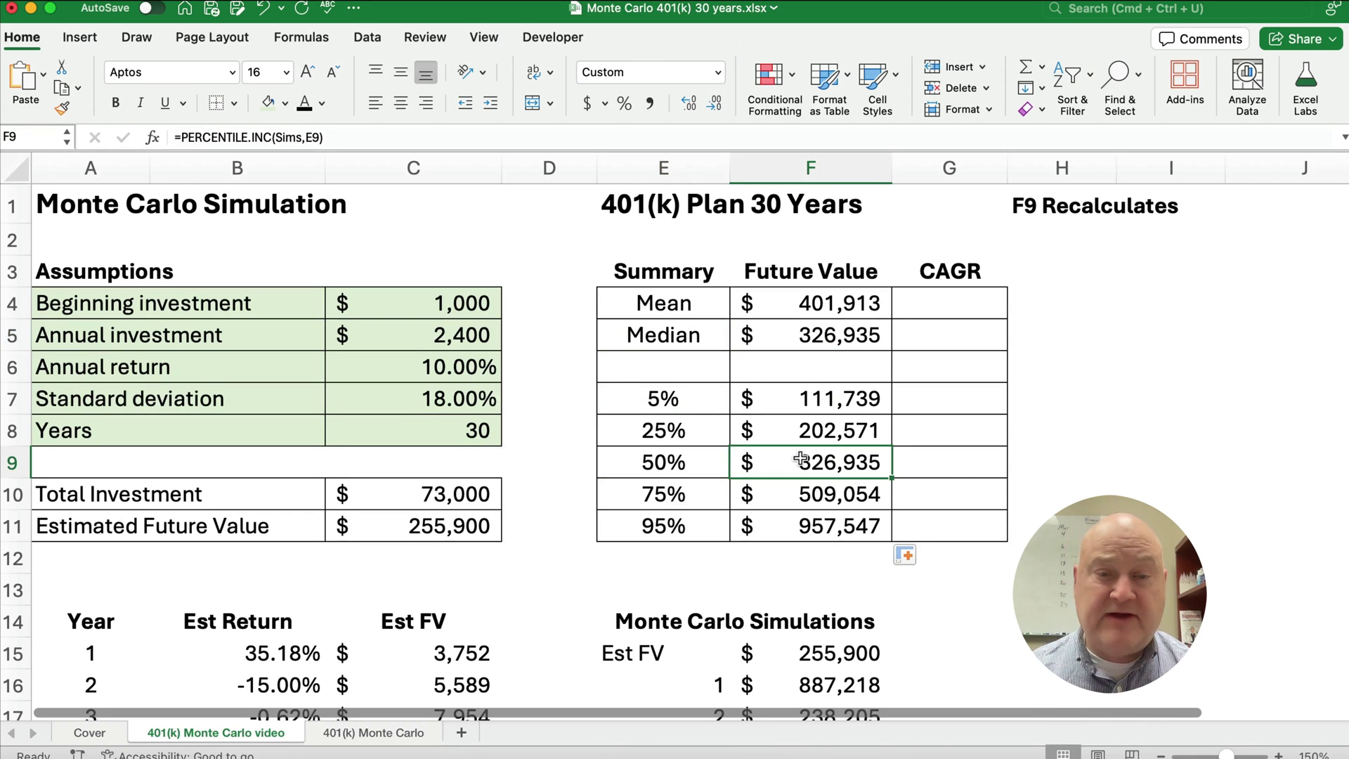
{"action": "left_click", "coordinate": [458, 490]}
{"action": "left_click", "coordinate": [833, 470]}
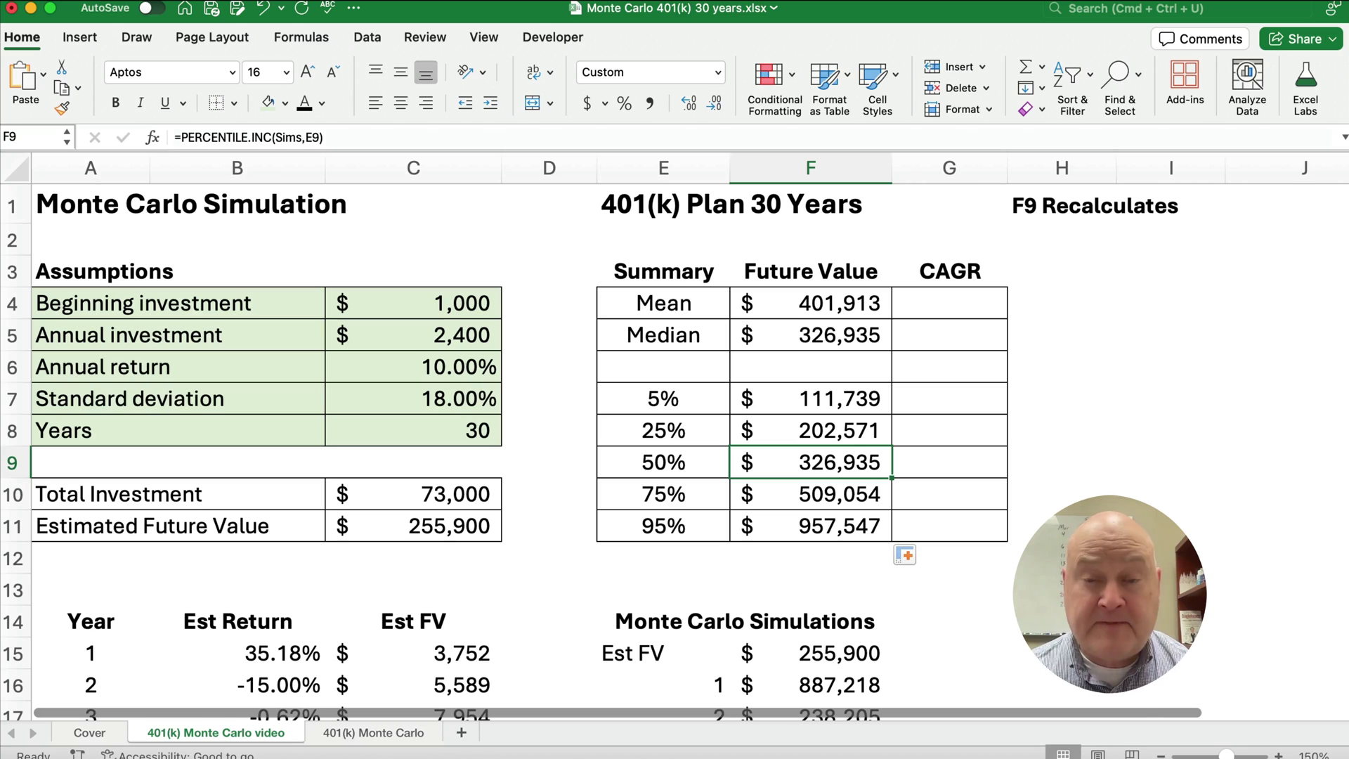
{"action": "left_click_drag", "start_coordinate": [678, 502], "coordinate": [805, 497]}
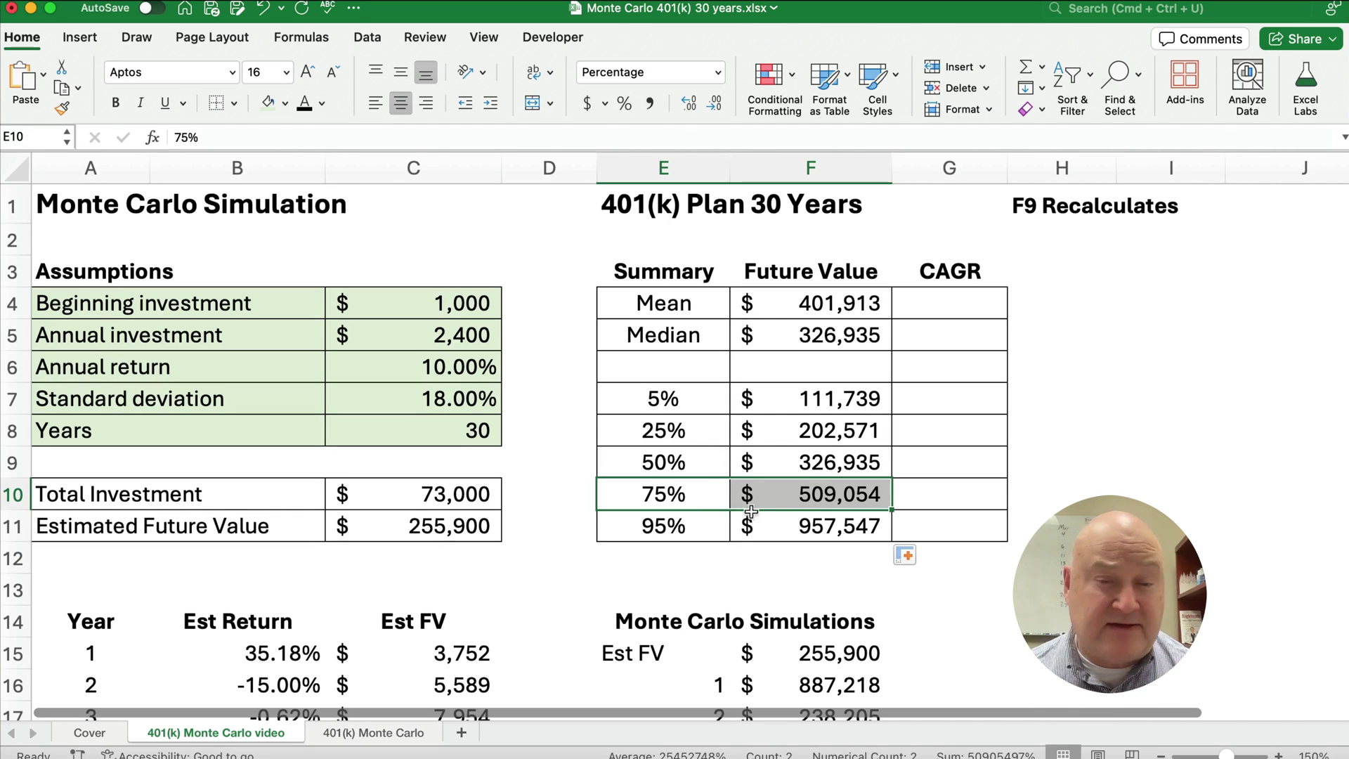
{"action": "left_click", "coordinate": [688, 528]}
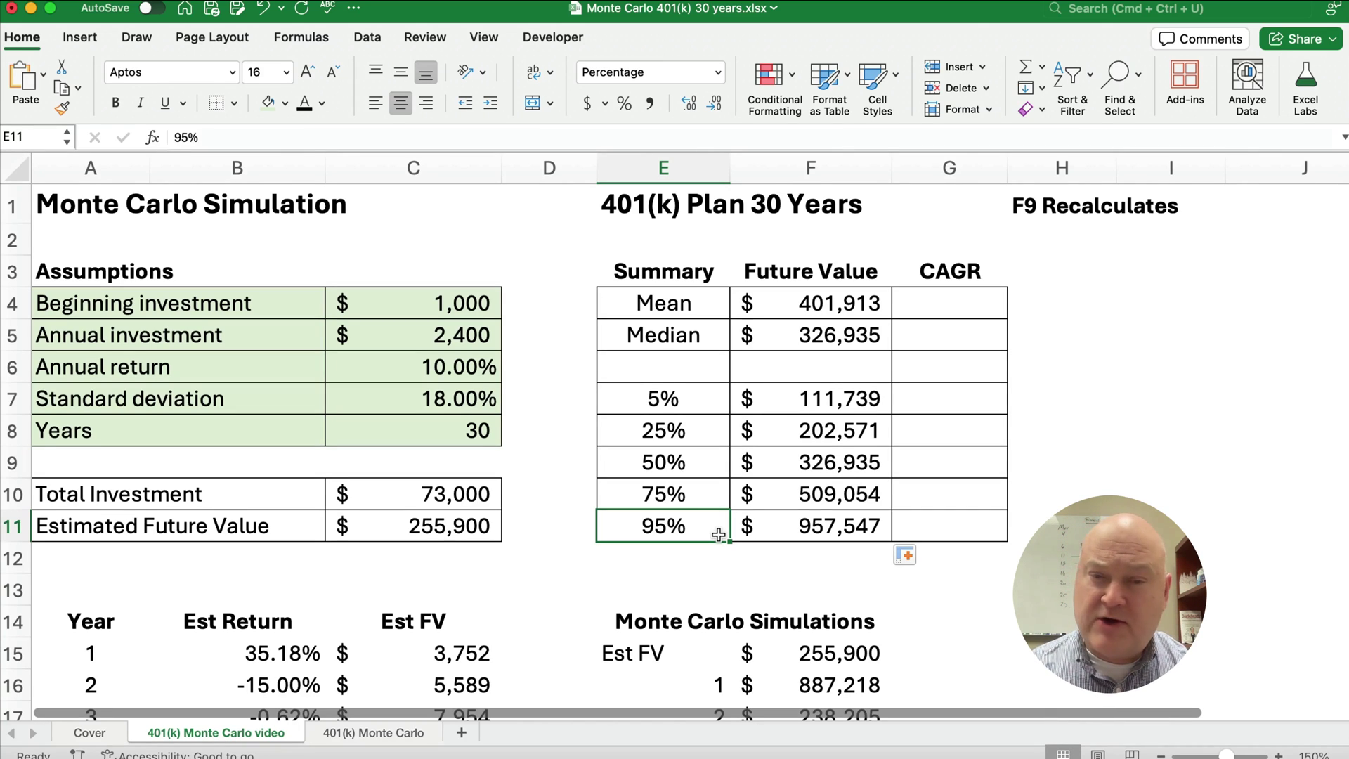
Start a RATE function in G4 for the mean's CAGR, with Nper set to the absolute reference $C$8.
{"action": "left_click", "coordinate": [960, 302]}
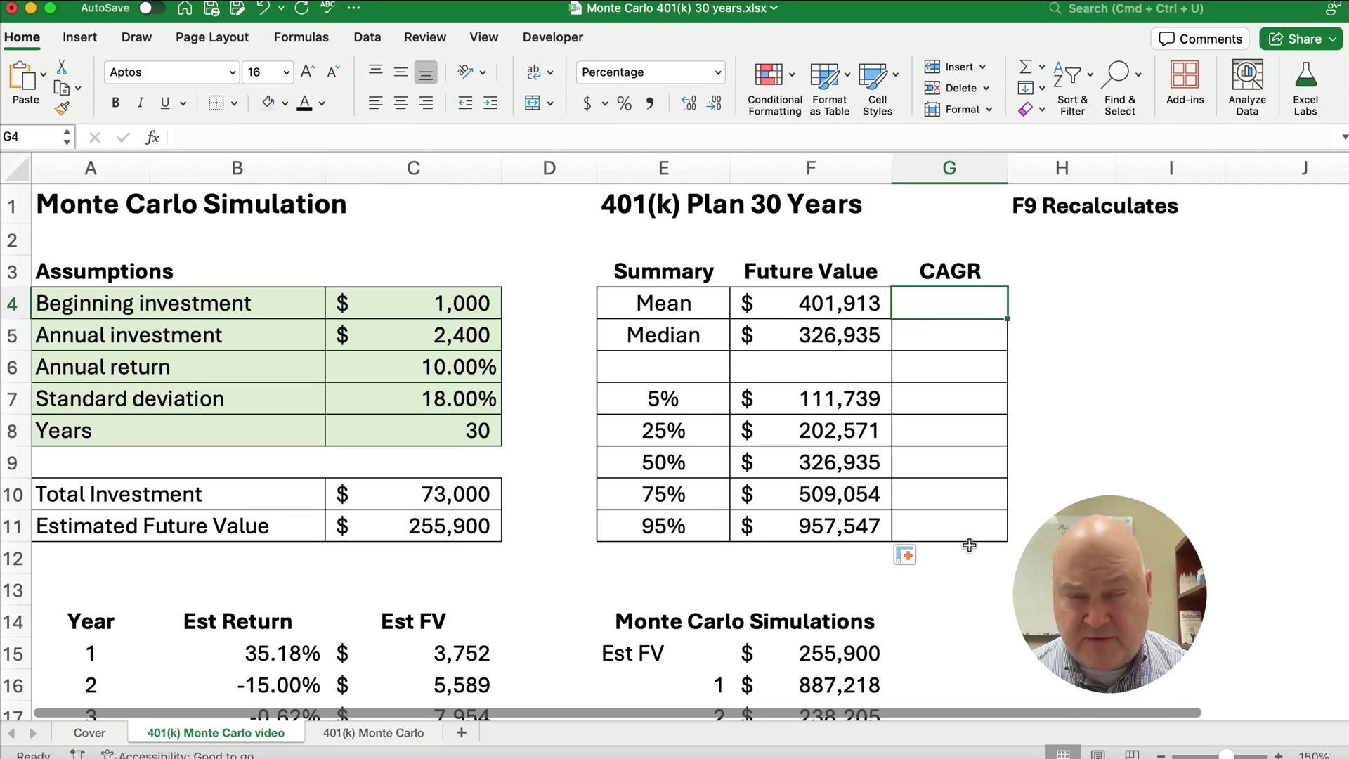
{"action": "left_click", "coordinate": [153, 137]}
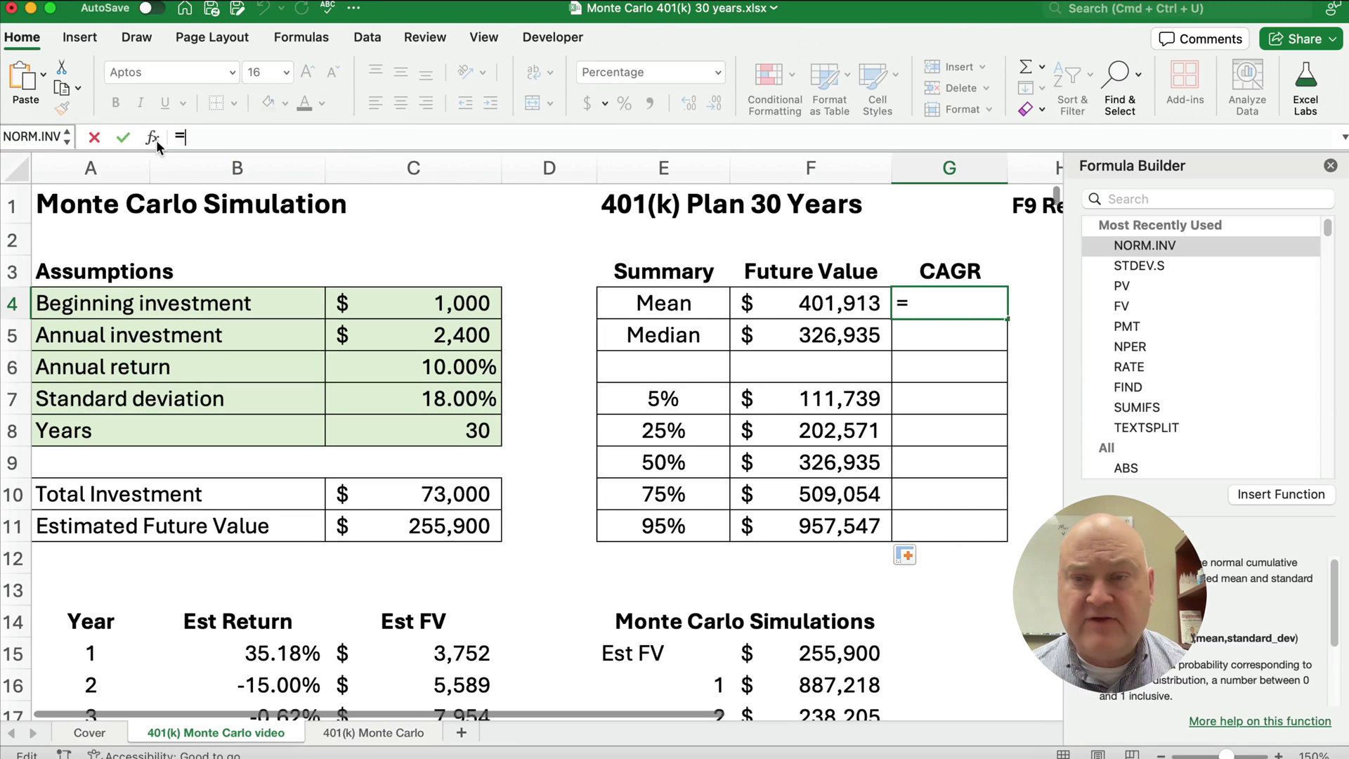
{"action": "left_click", "coordinate": [1120, 200]}
{"action": "type", "text": "rat"}
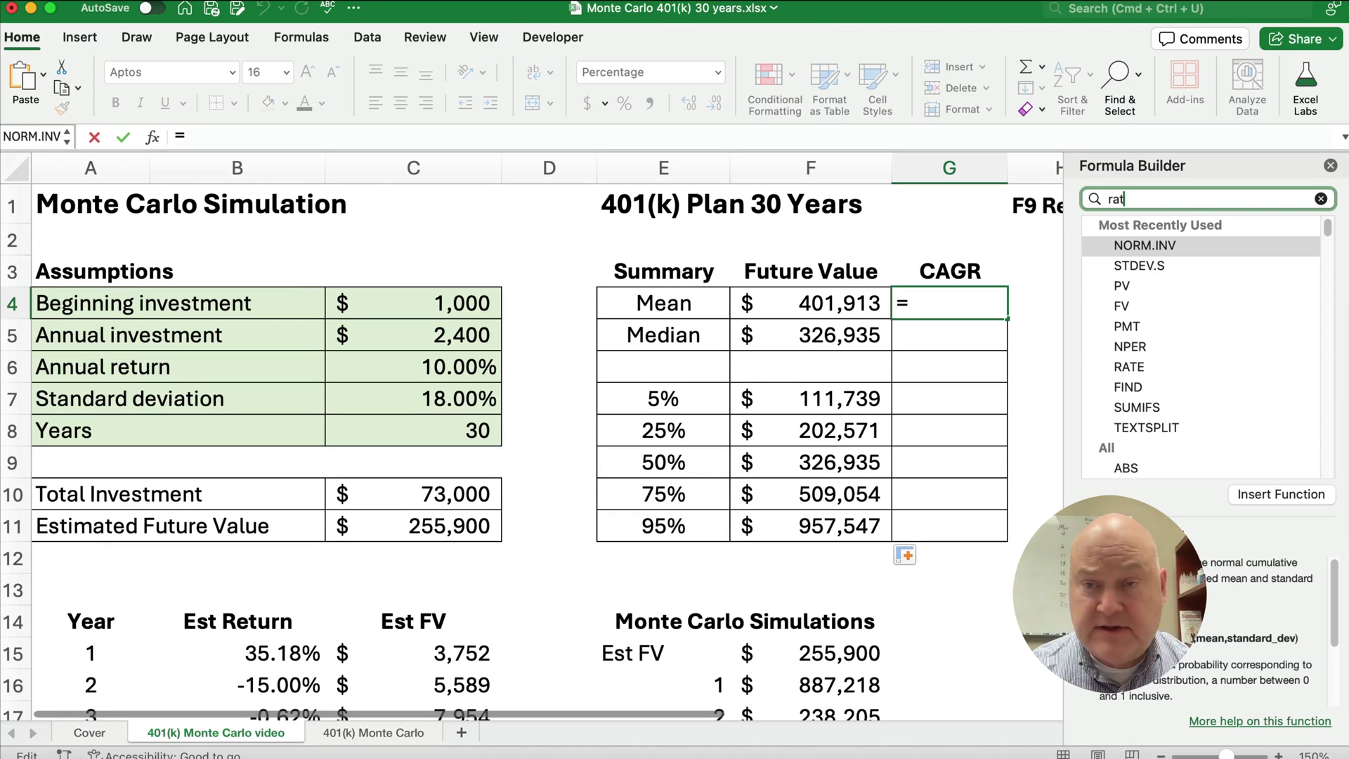
{"action": "type", "text": "e"}
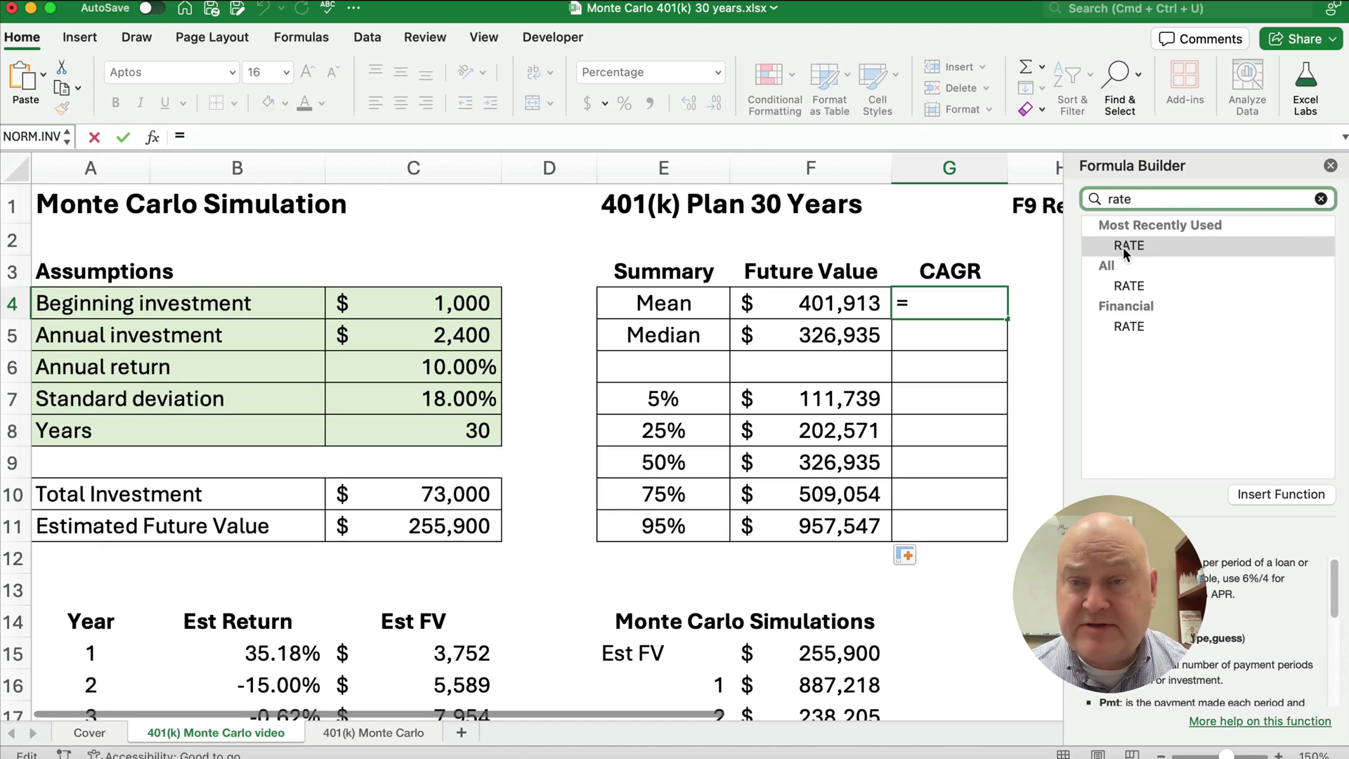
{"action": "double_click", "coordinate": [1123, 247]}
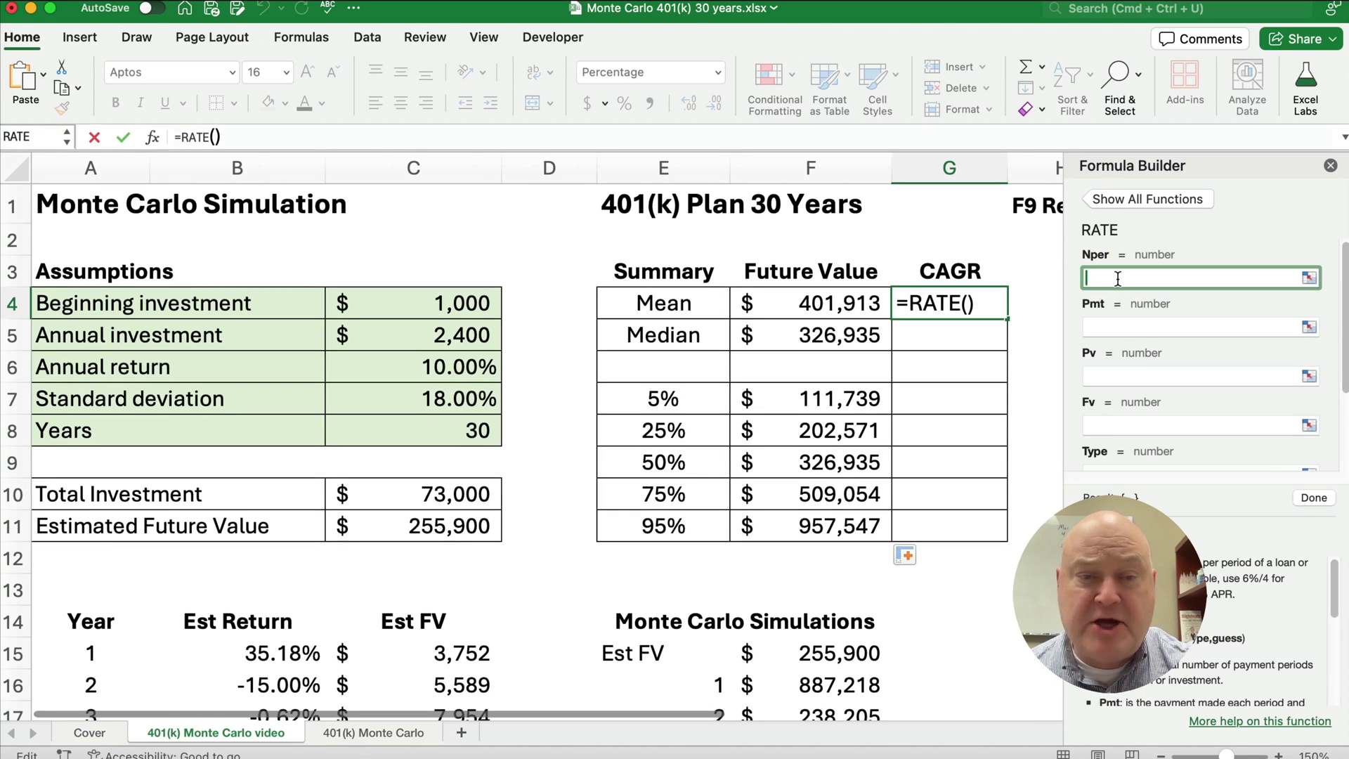
{"action": "left_click", "coordinate": [483, 420]}
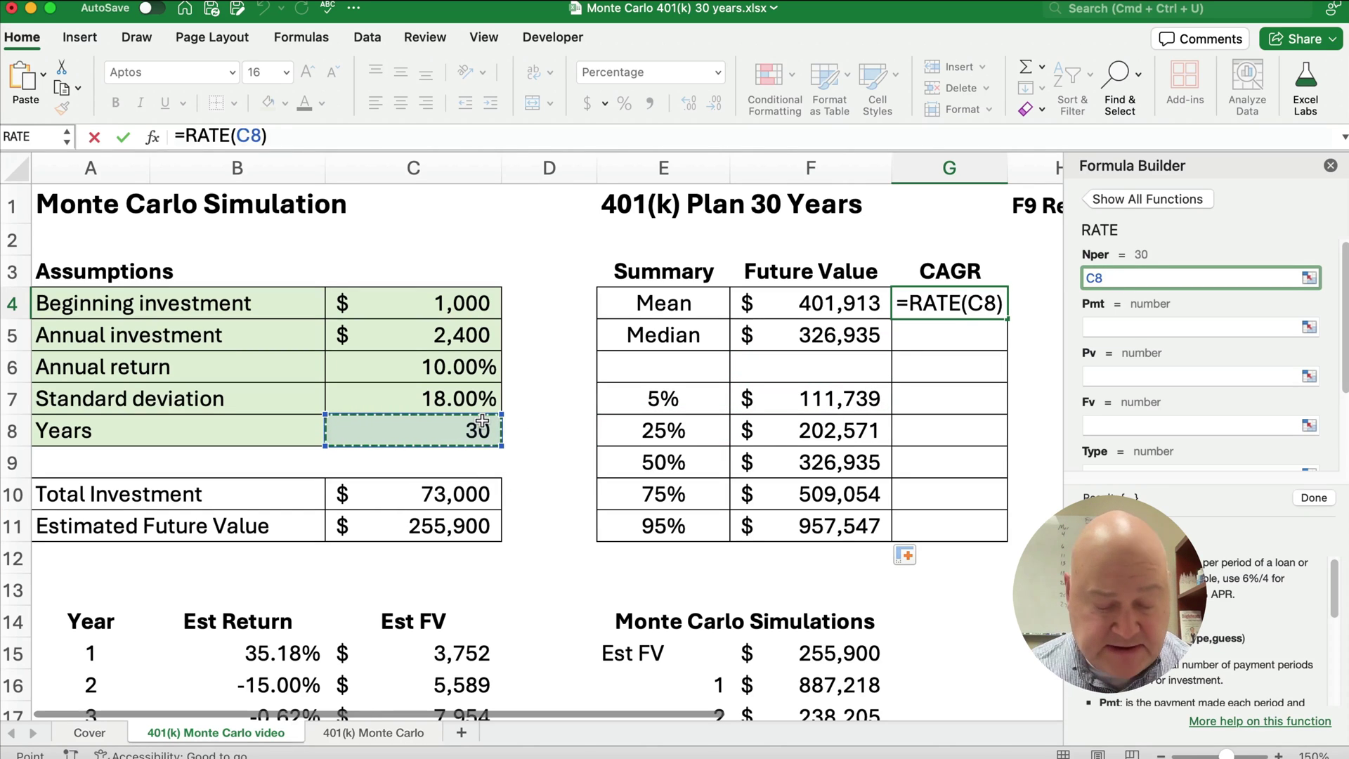
{"action": "key", "text": "F4"}
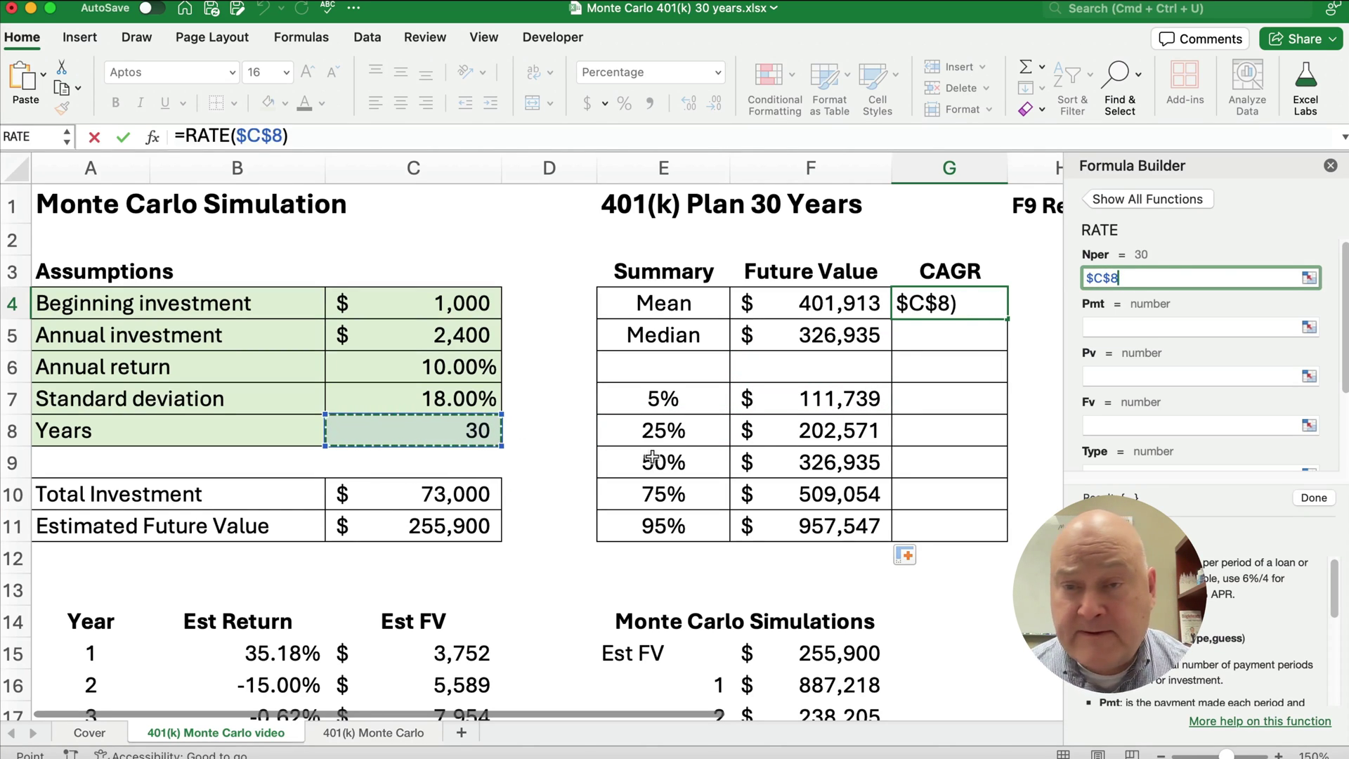
Set the RATE function's Pmt argument to -$C$5 and its Pv argument to -$C$4.
{"action": "left_click", "coordinate": [1114, 328]}
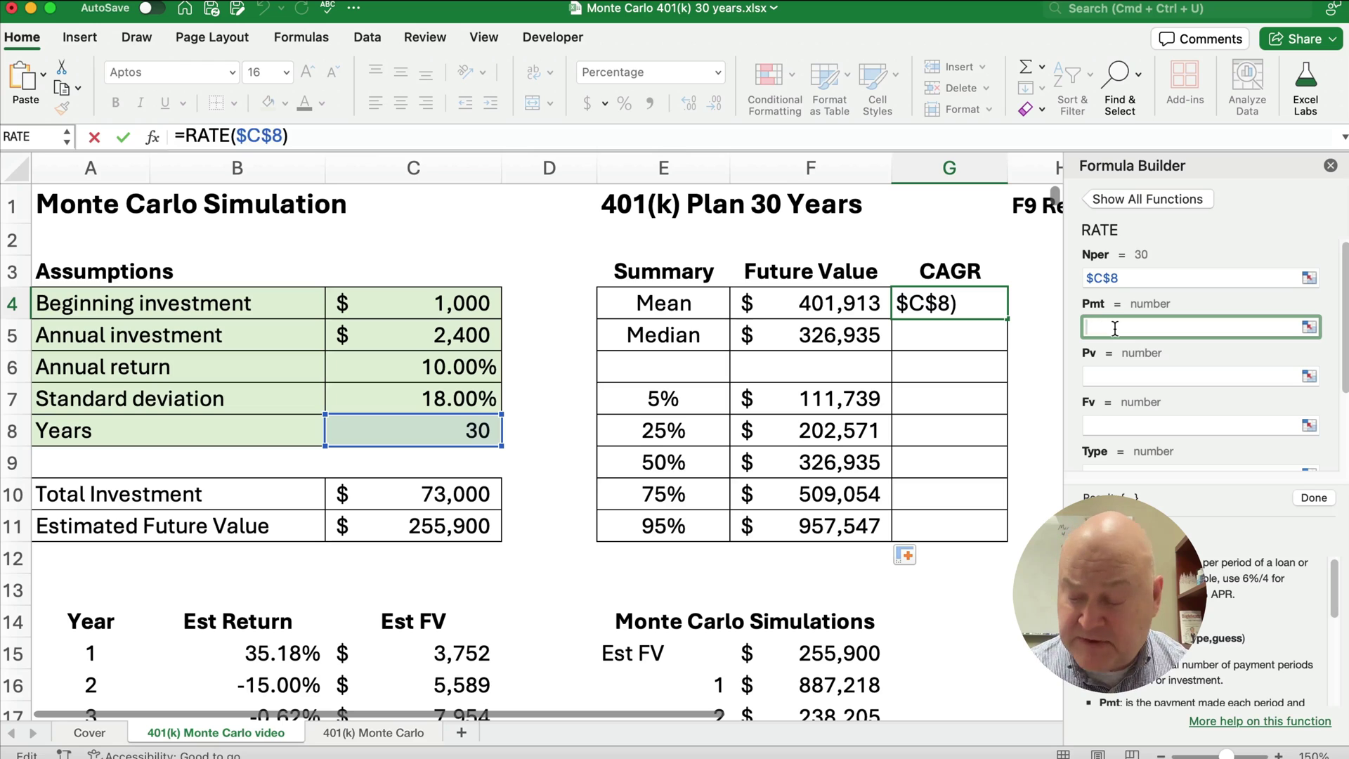
{"action": "type", "text": "-"}
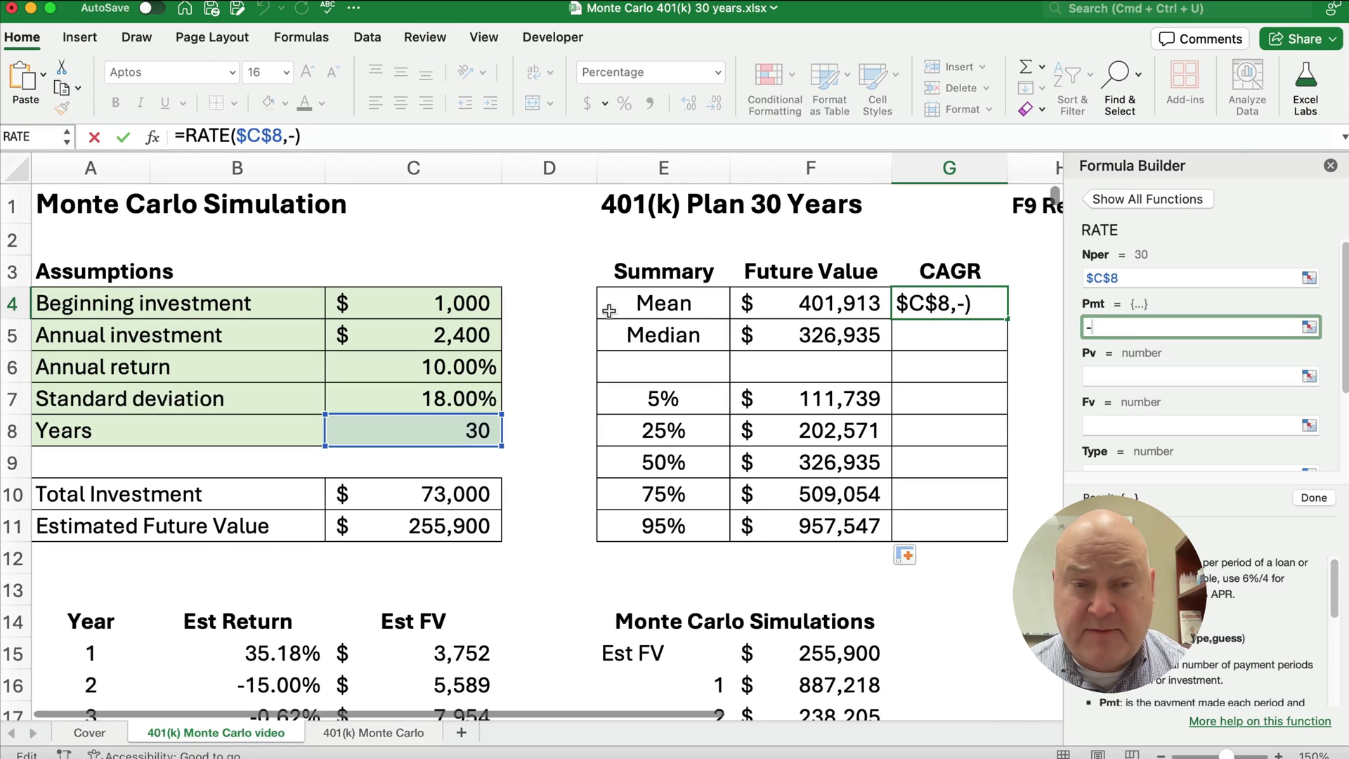
{"action": "left_click", "coordinate": [427, 338]}
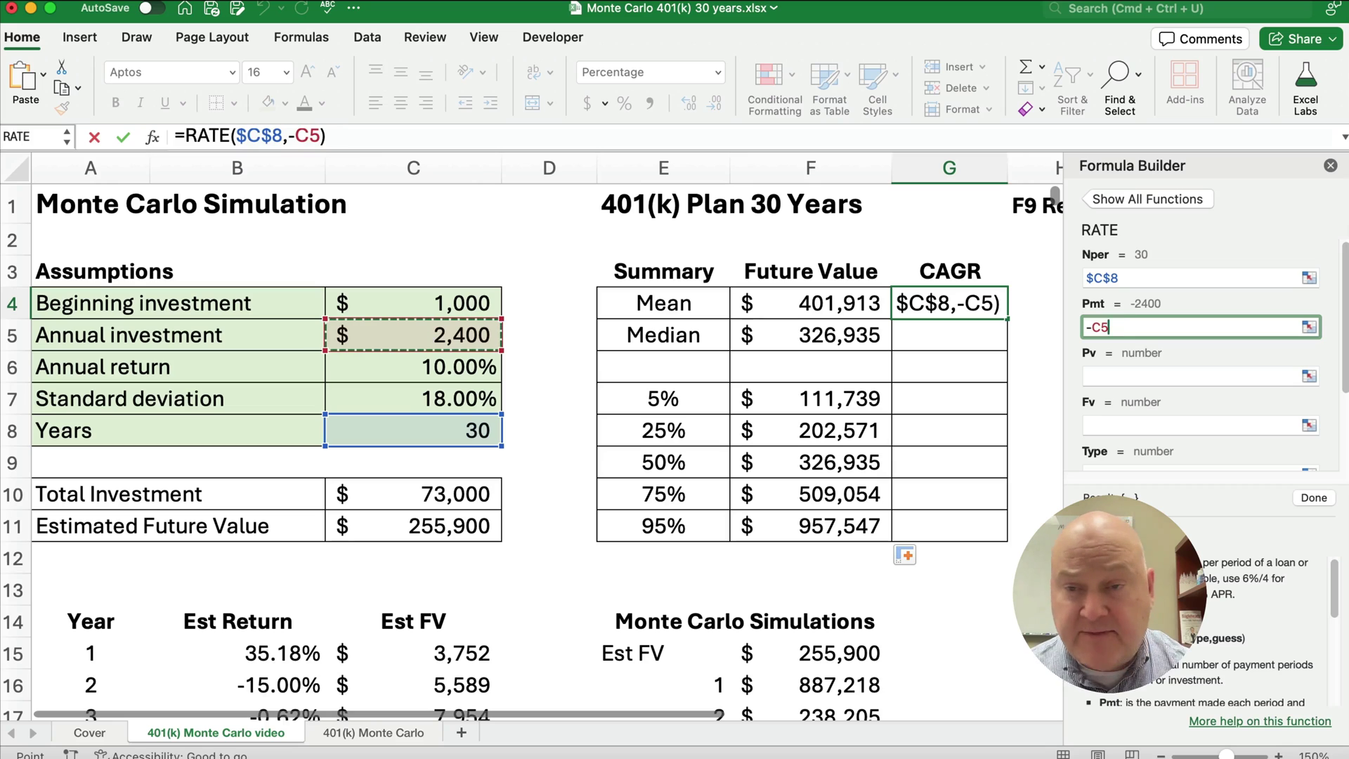
{"action": "key", "text": "F4"}
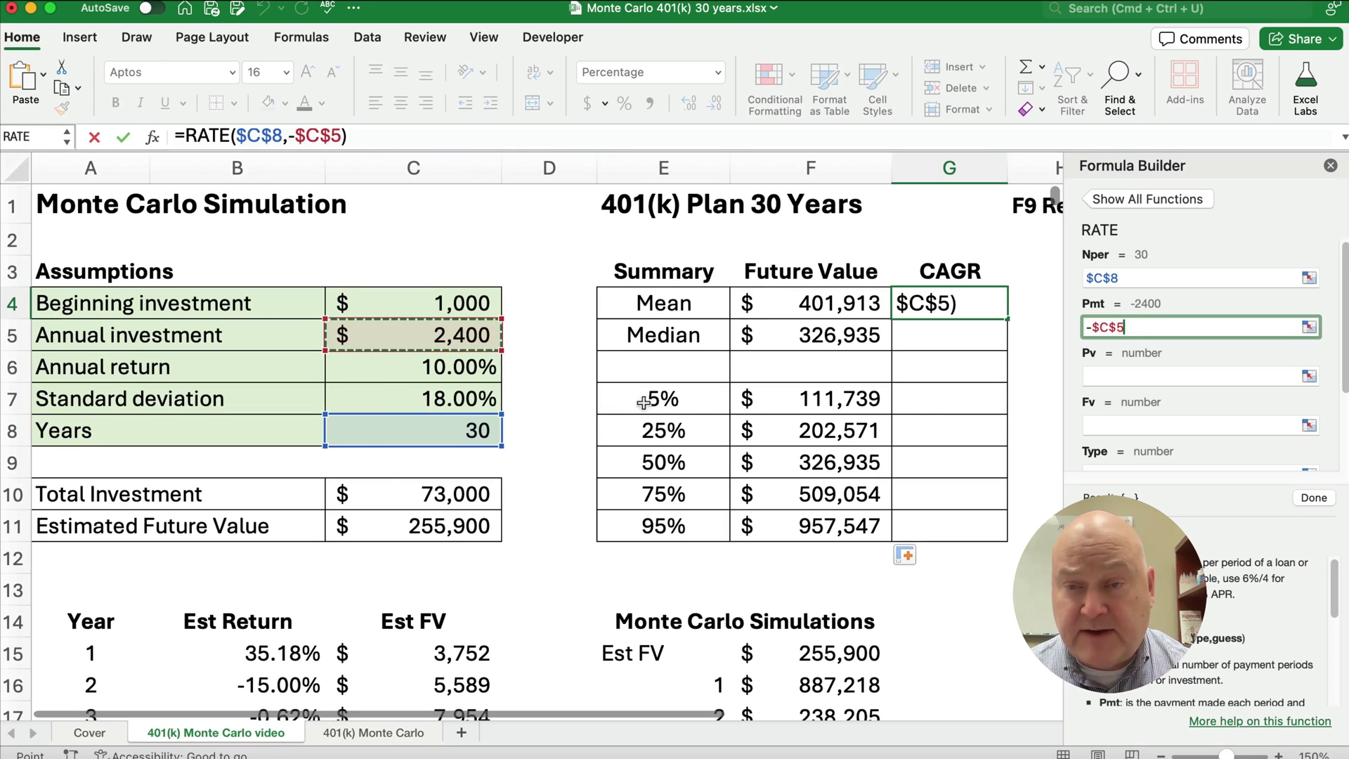
{"action": "left_click", "coordinate": [1099, 378]}
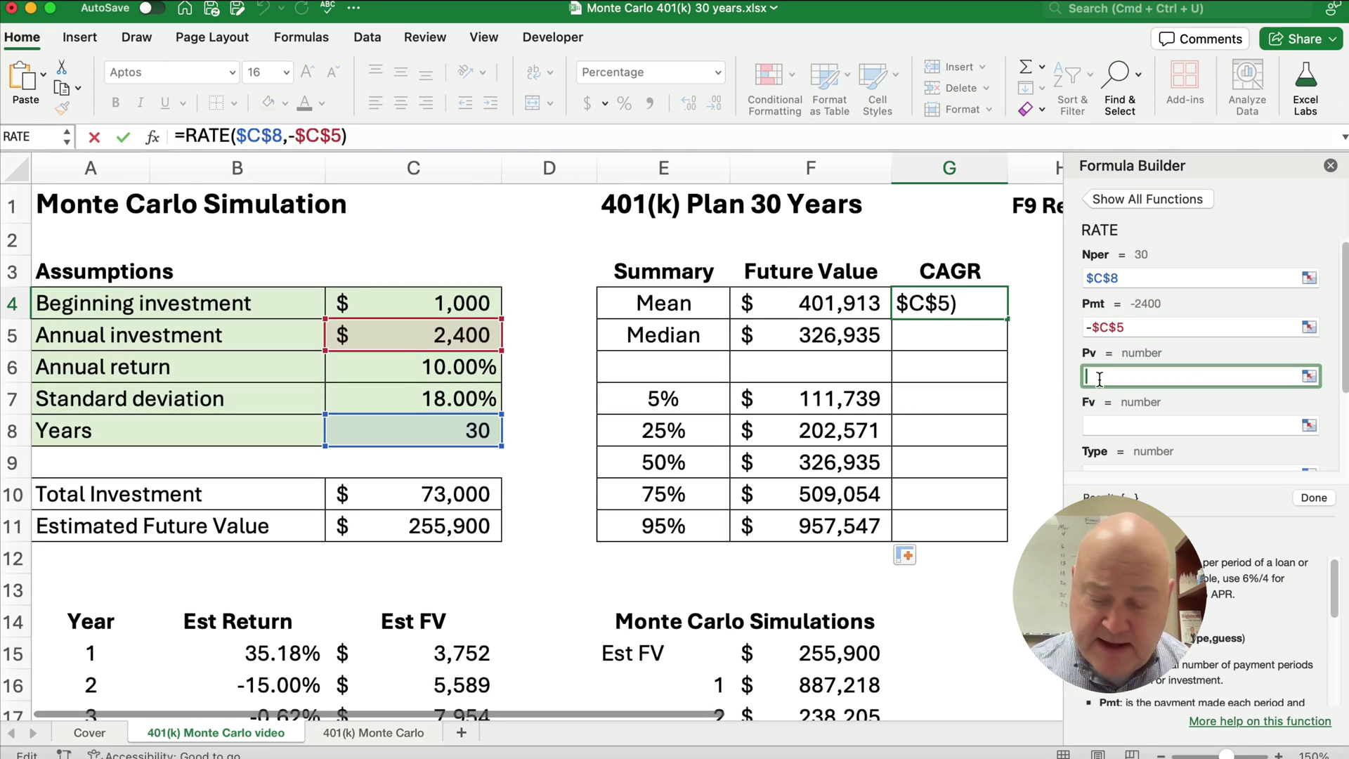
{"action": "type", "text": "-"}
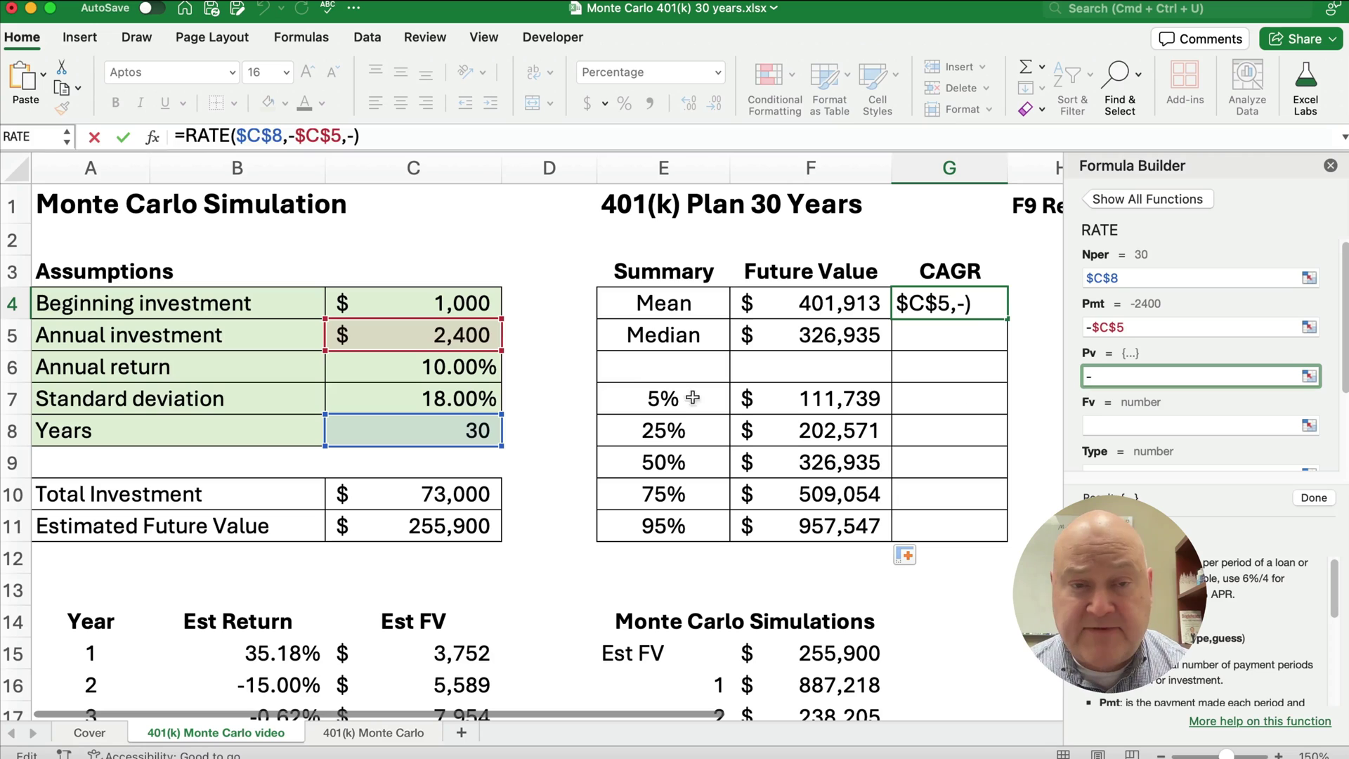
{"action": "left_click", "coordinate": [467, 303]}
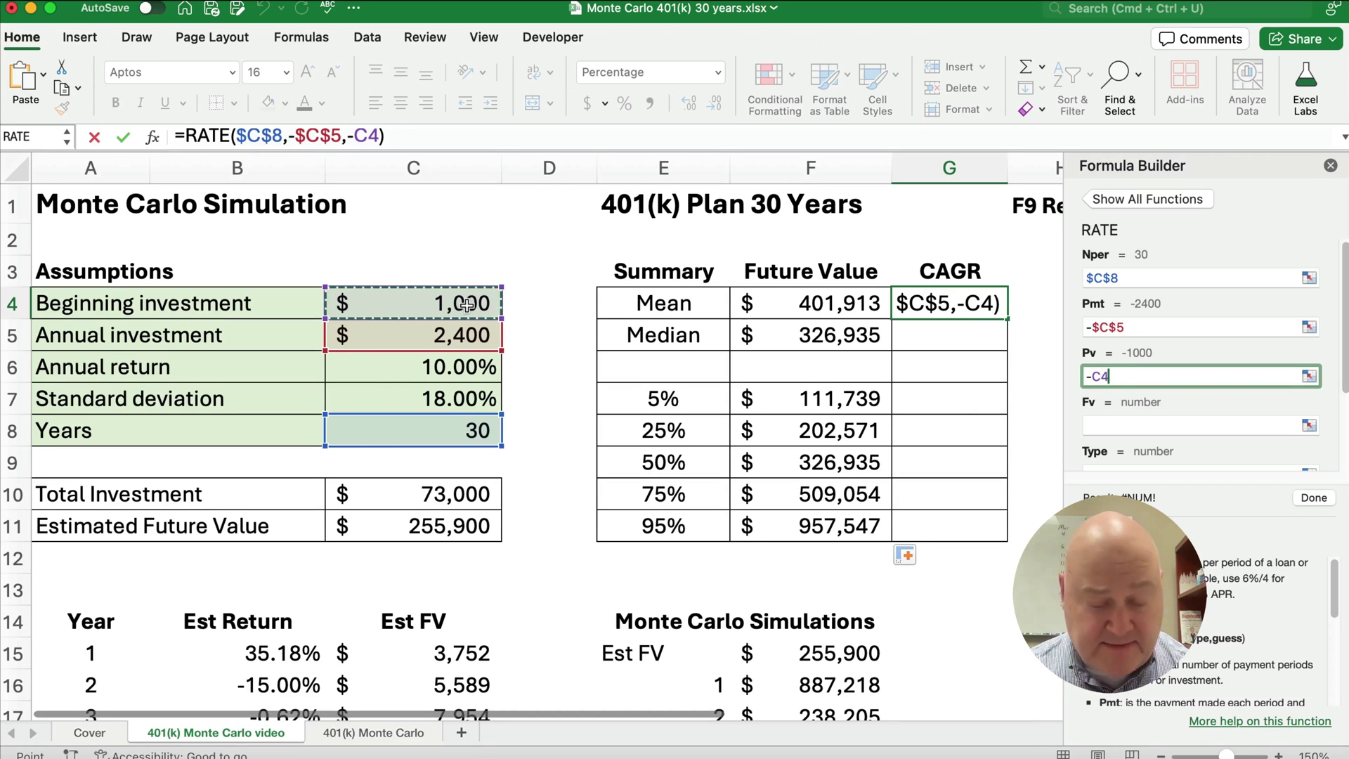
{"action": "key", "text": "super+t"}
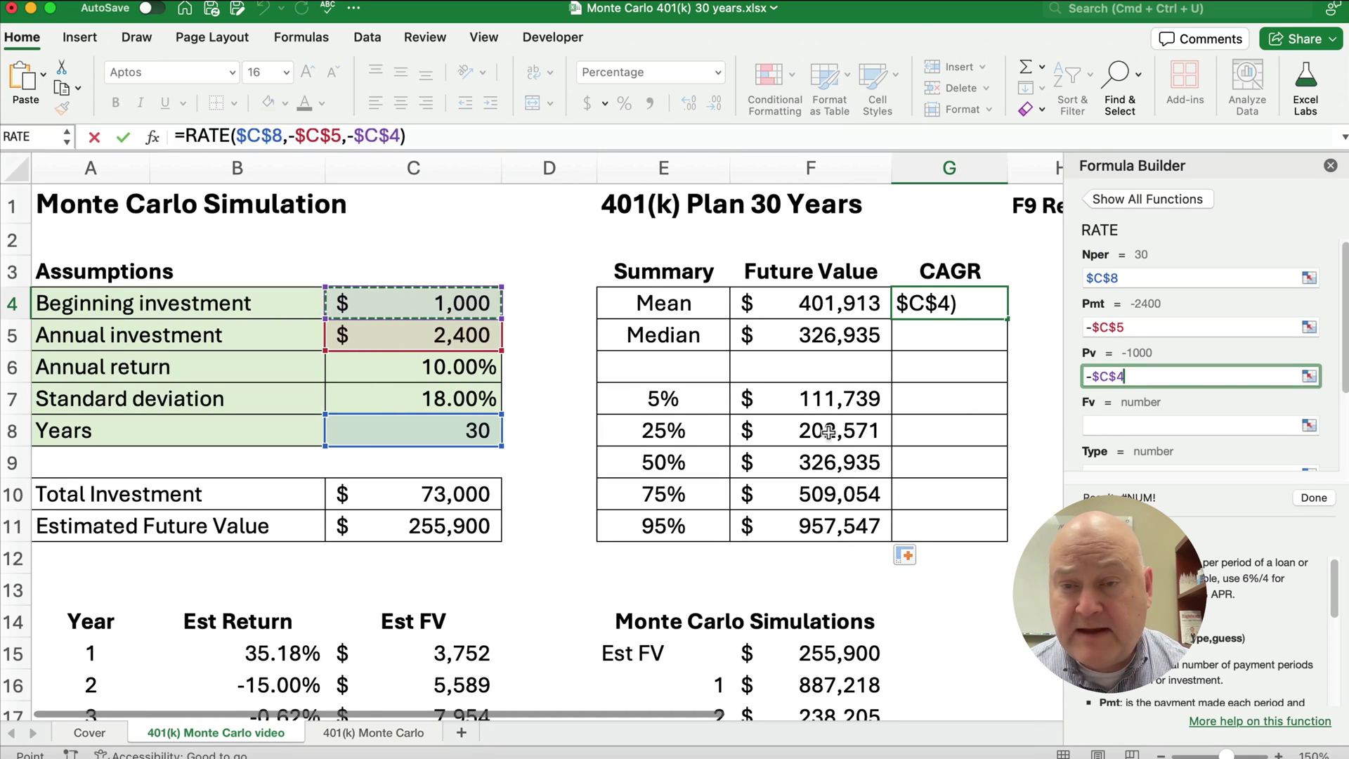
Set the RATE function's Fv argument to F4, complete the formula and close the Formula Builder.
{"action": "left_click", "coordinate": [1110, 427]}
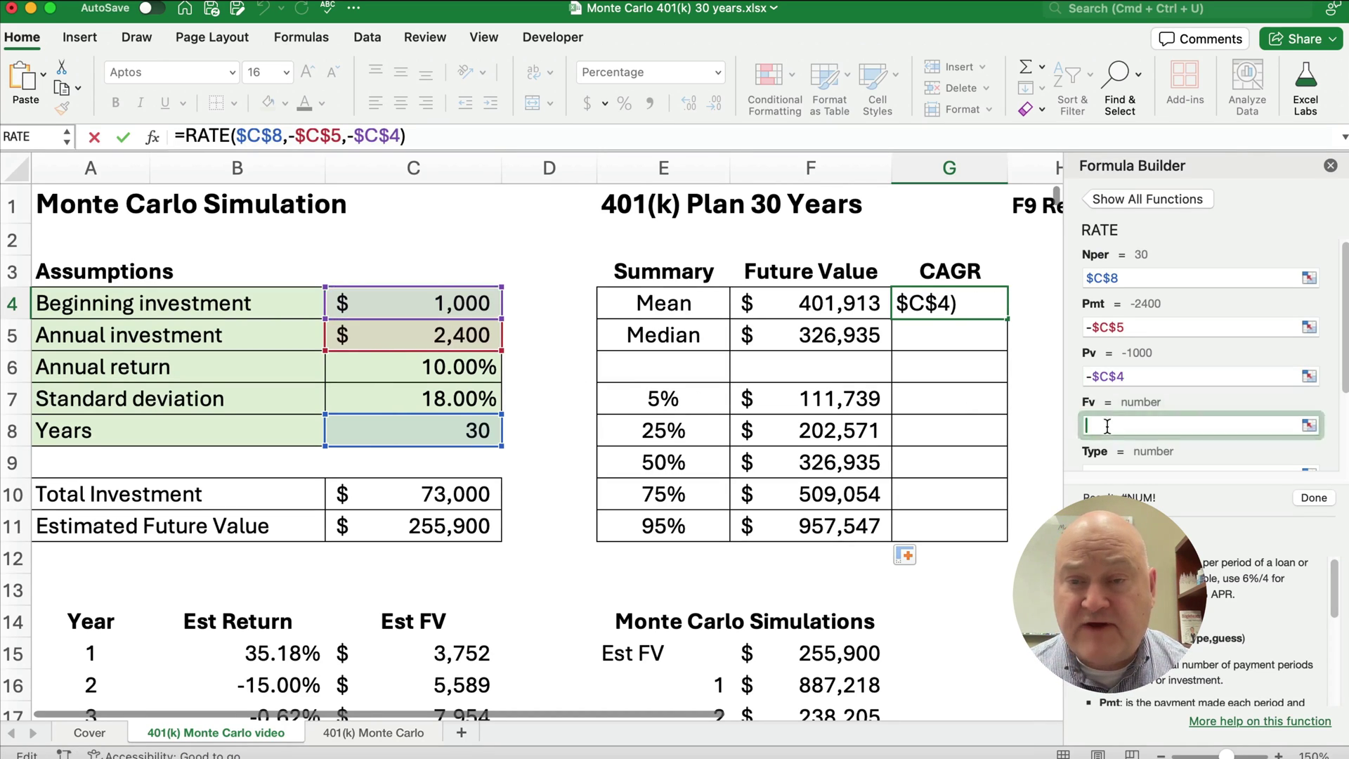
{"action": "left_click", "coordinate": [847, 309]}
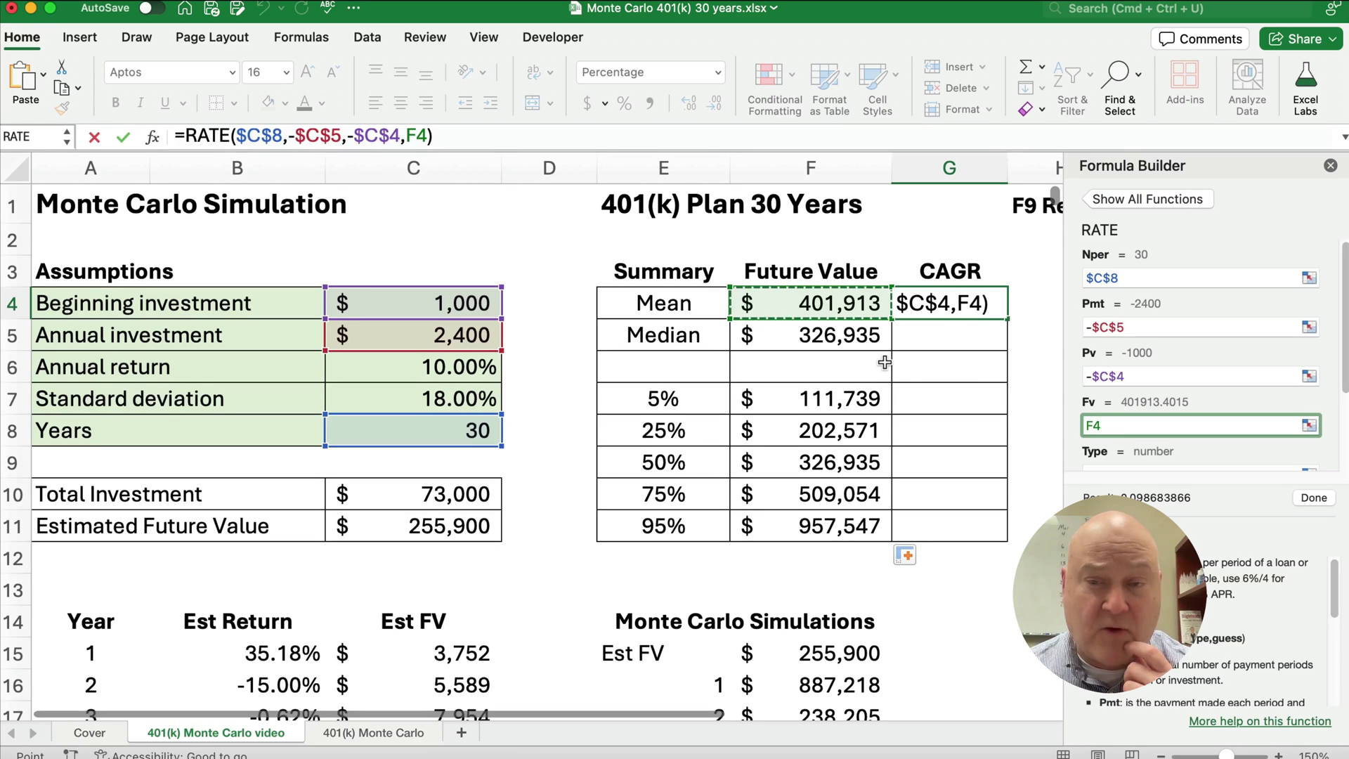
{"action": "scroll", "coordinate": [1160, 430], "scroll_direction": "down", "scroll_amount": 2}
{"action": "scroll", "coordinate": [1159, 430], "scroll_direction": "down", "scroll_amount": 2}
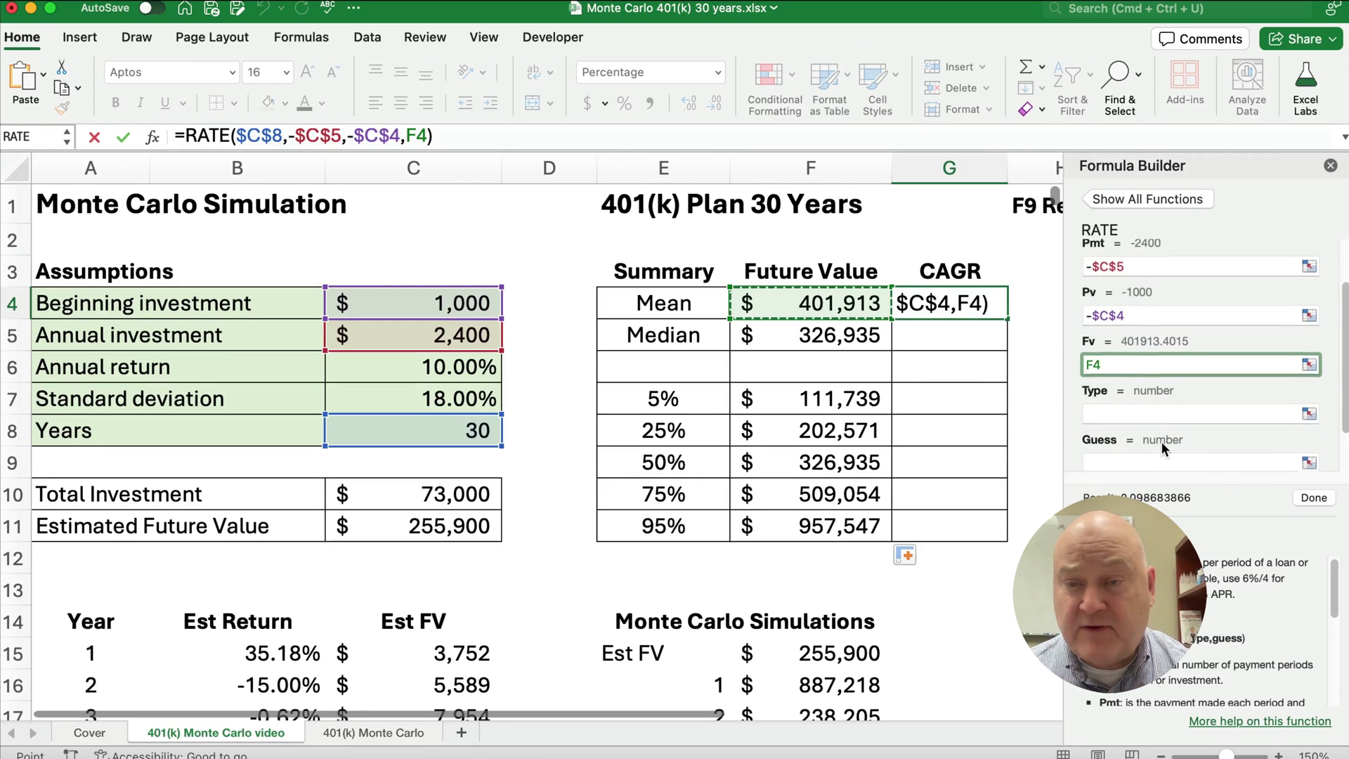
{"action": "left_click", "coordinate": [1315, 499]}
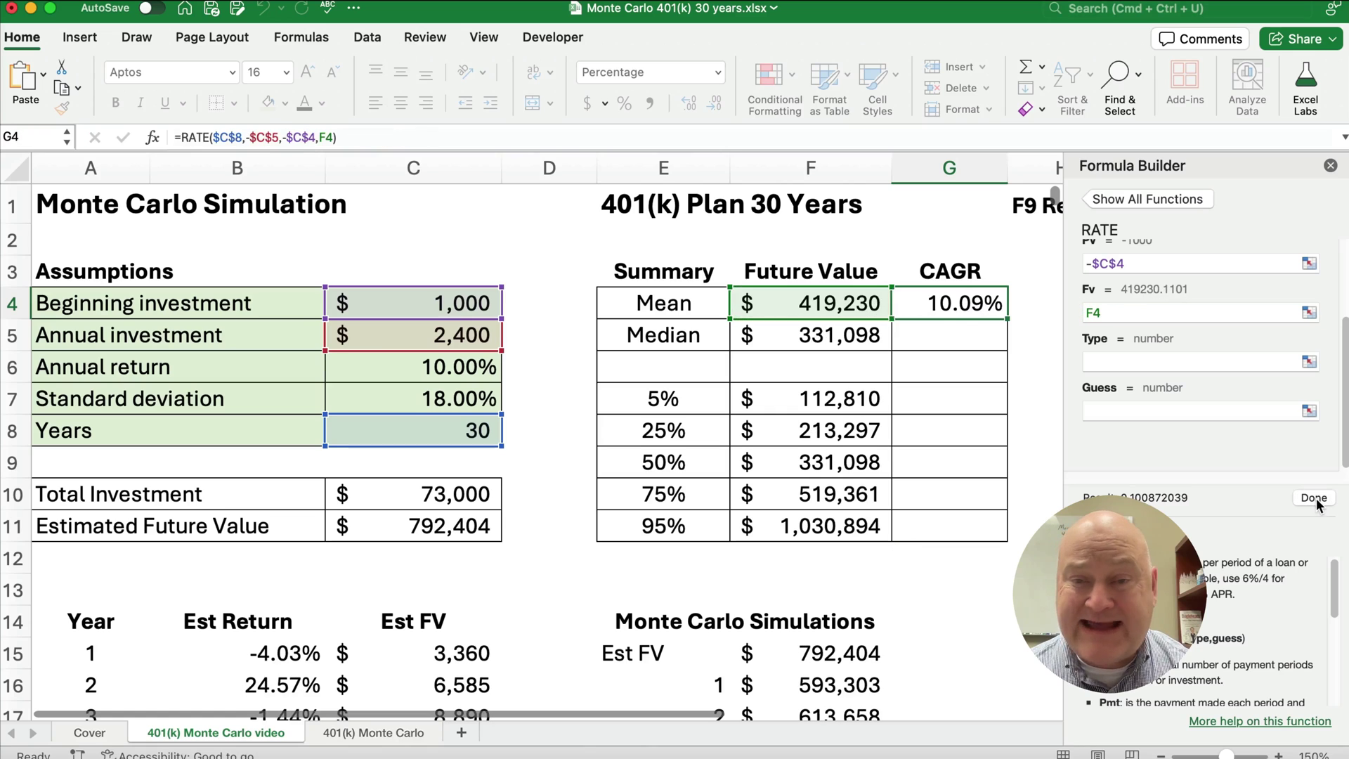
{"action": "left_click", "coordinate": [1329, 166]}
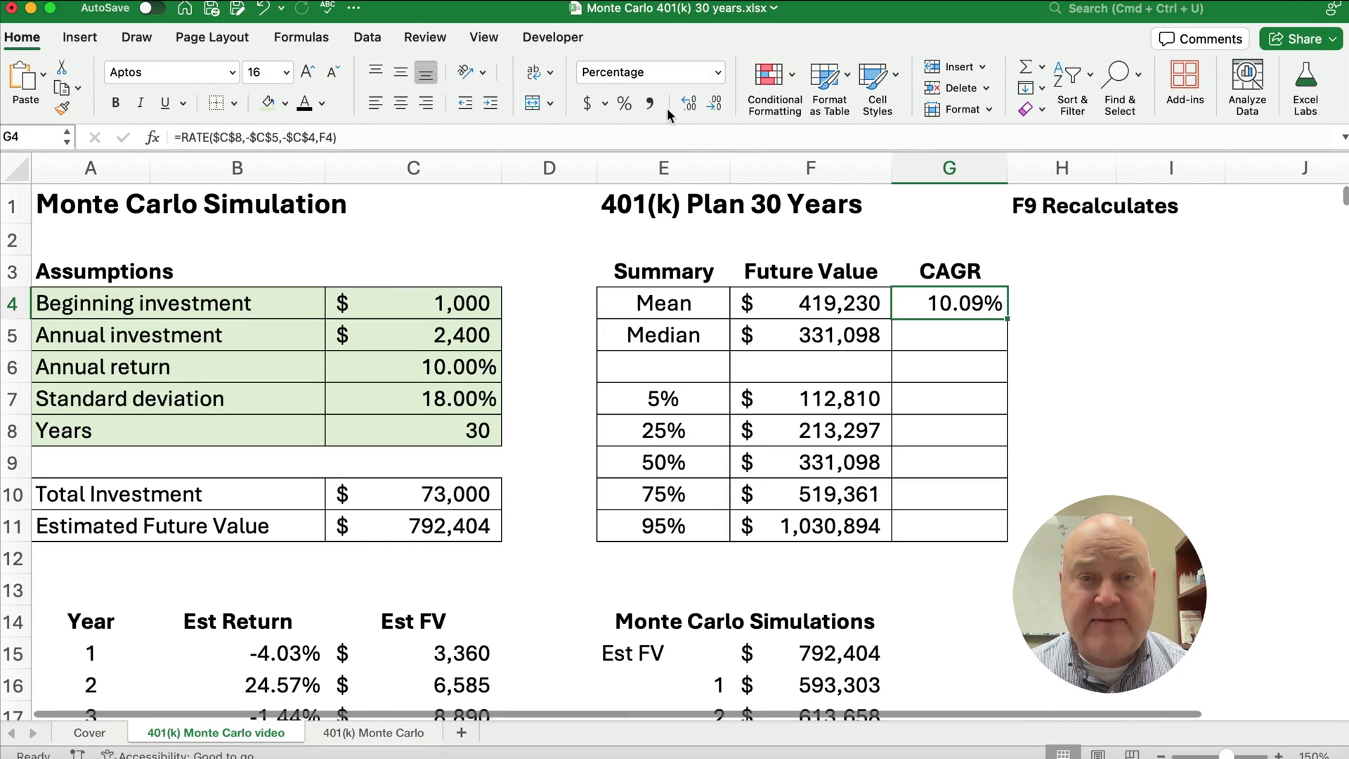
Switch G4 to the General number format, and format it back as a percentage with two decimals.
{"action": "left_click", "coordinate": [705, 78]}
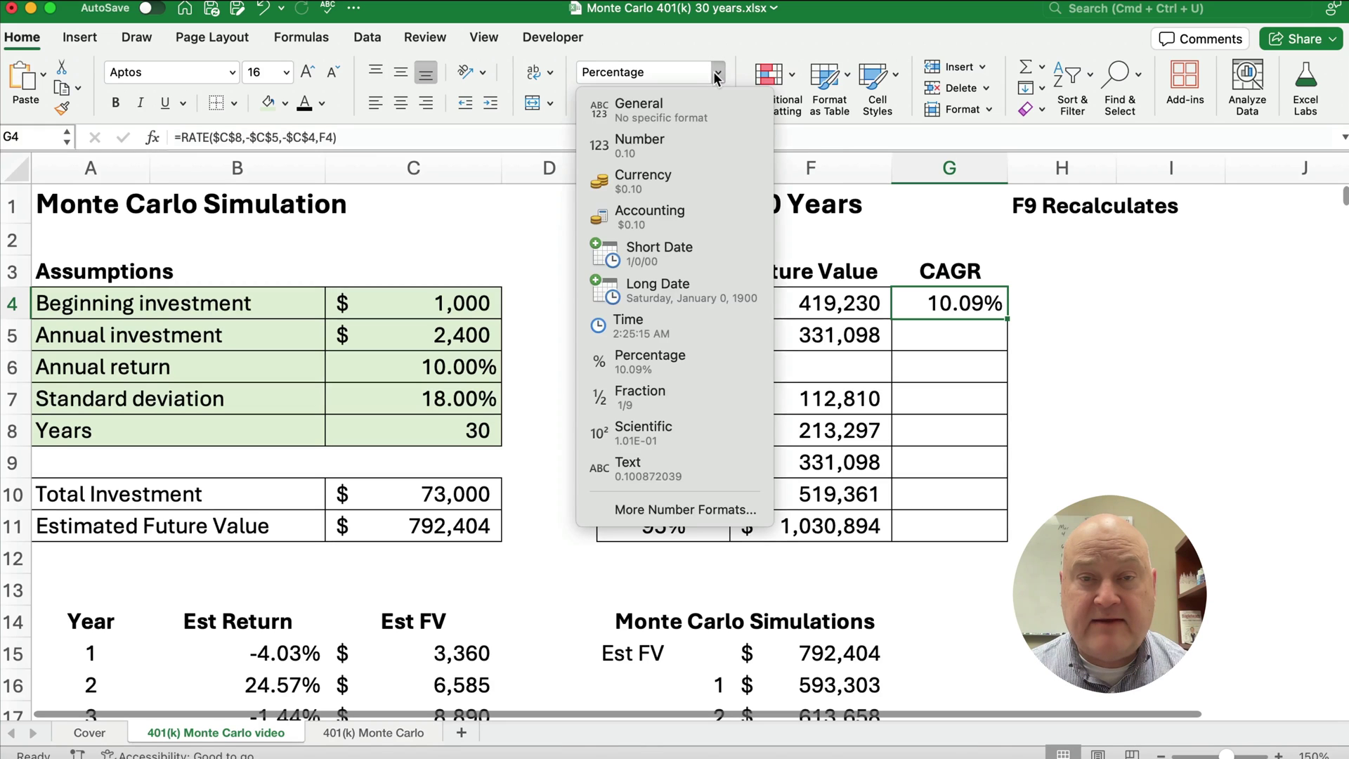
{"action": "left_click", "coordinate": [657, 111]}
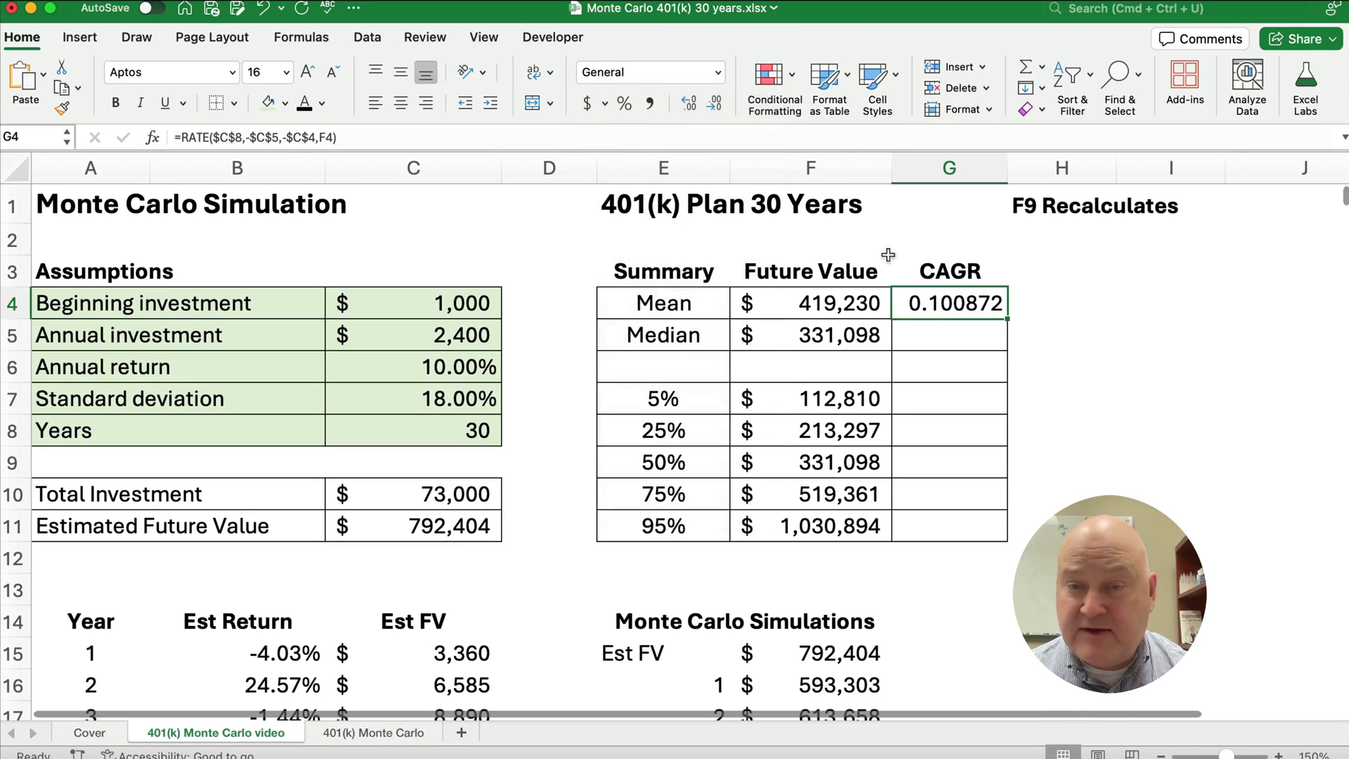
{"action": "left_click", "coordinate": [625, 103]}
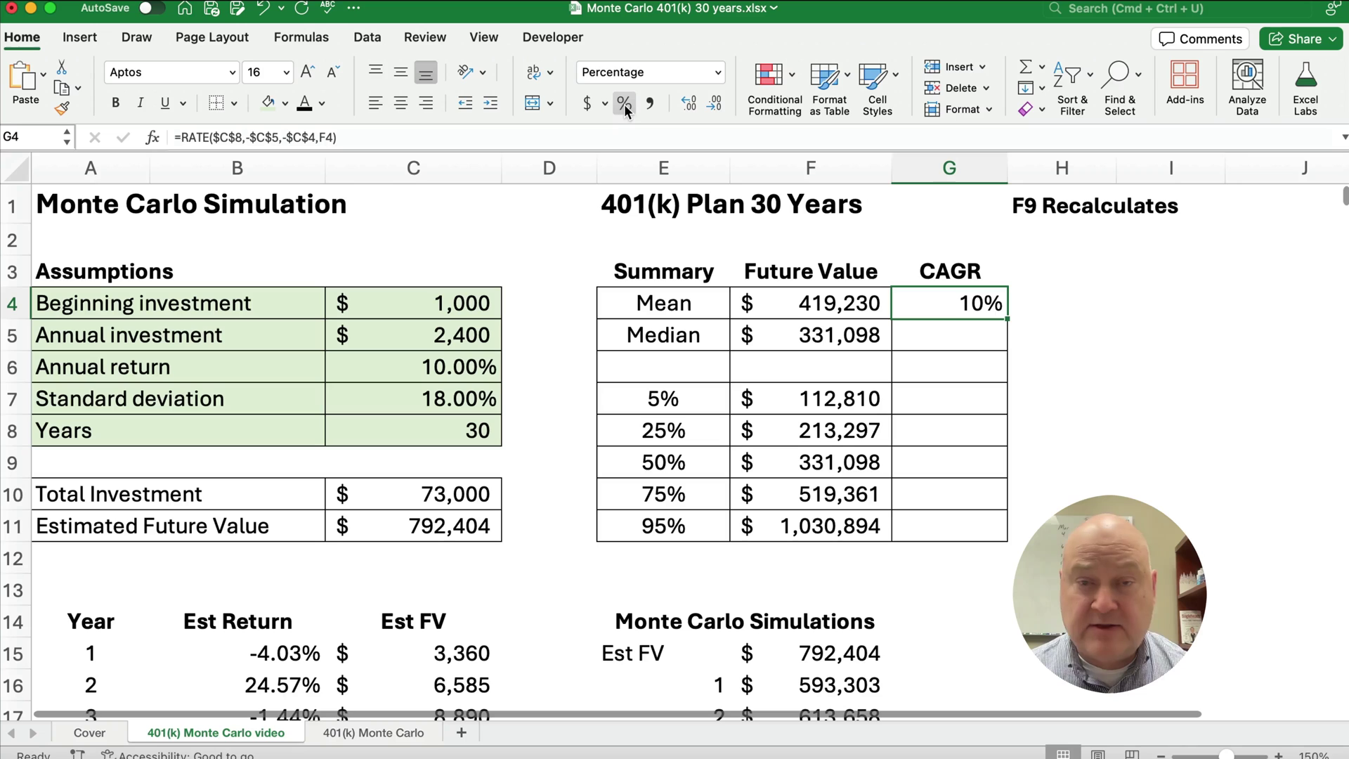
{"action": "left_click", "coordinate": [688, 103]}
{"action": "left_click", "coordinate": [688, 103]}
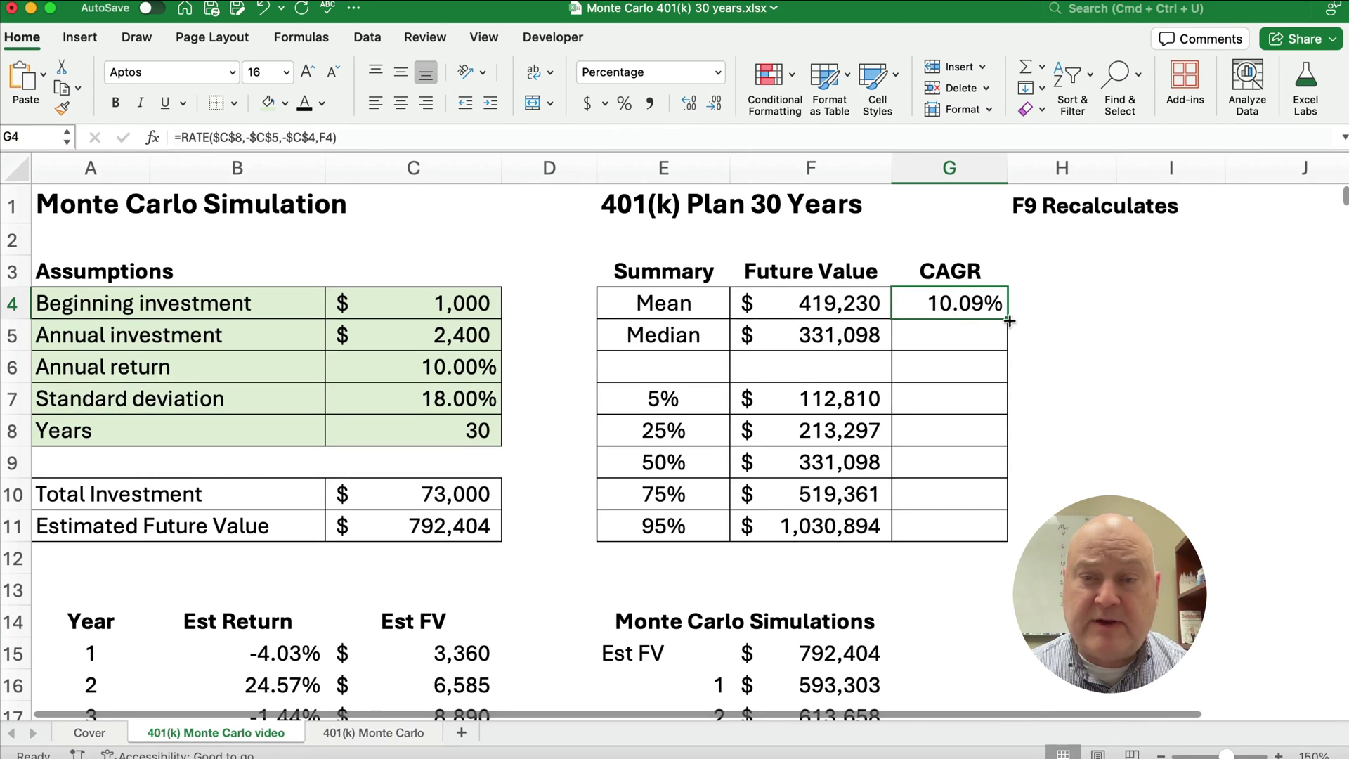
Fill the CAGR formula from G4 down through G11 and clear the blank row's cell G6.
{"action": "left_click_drag", "start_coordinate": [1009, 321], "coordinate": [1009, 523]}
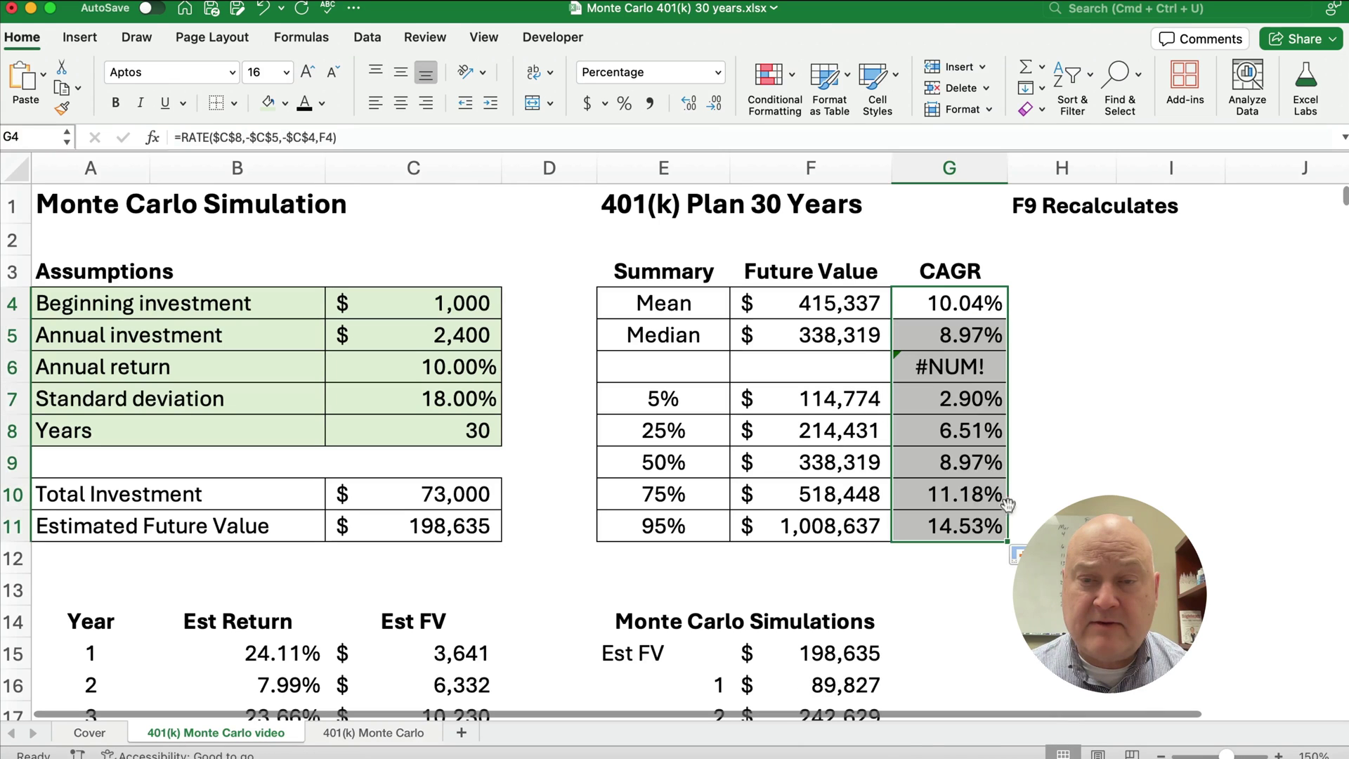
{"action": "left_click", "coordinate": [956, 370]}
{"action": "key", "text": "Delete"}
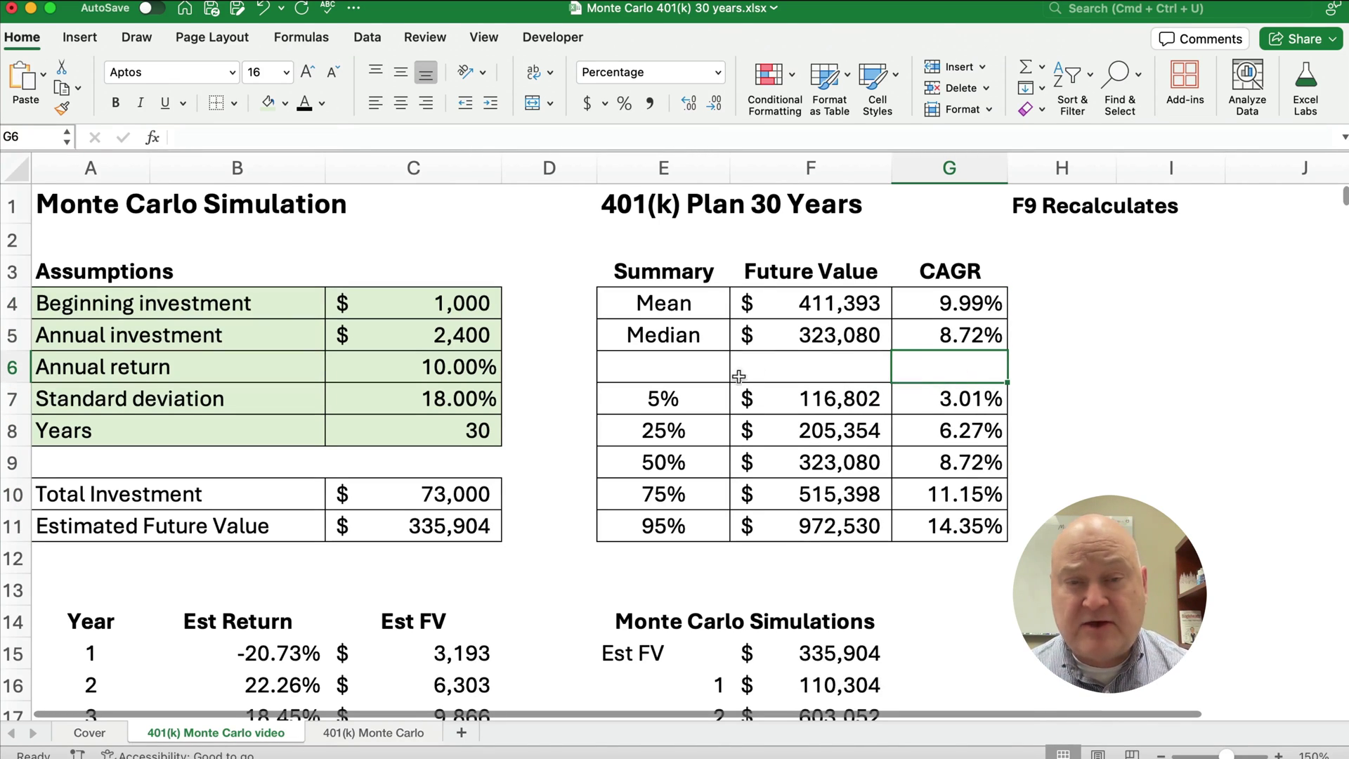
Examine the future values and CAGRs in the Median, 5% and 50% rows of the summary table.
{"action": "left_click_drag", "start_coordinate": [664, 335], "coordinate": [940, 335]}
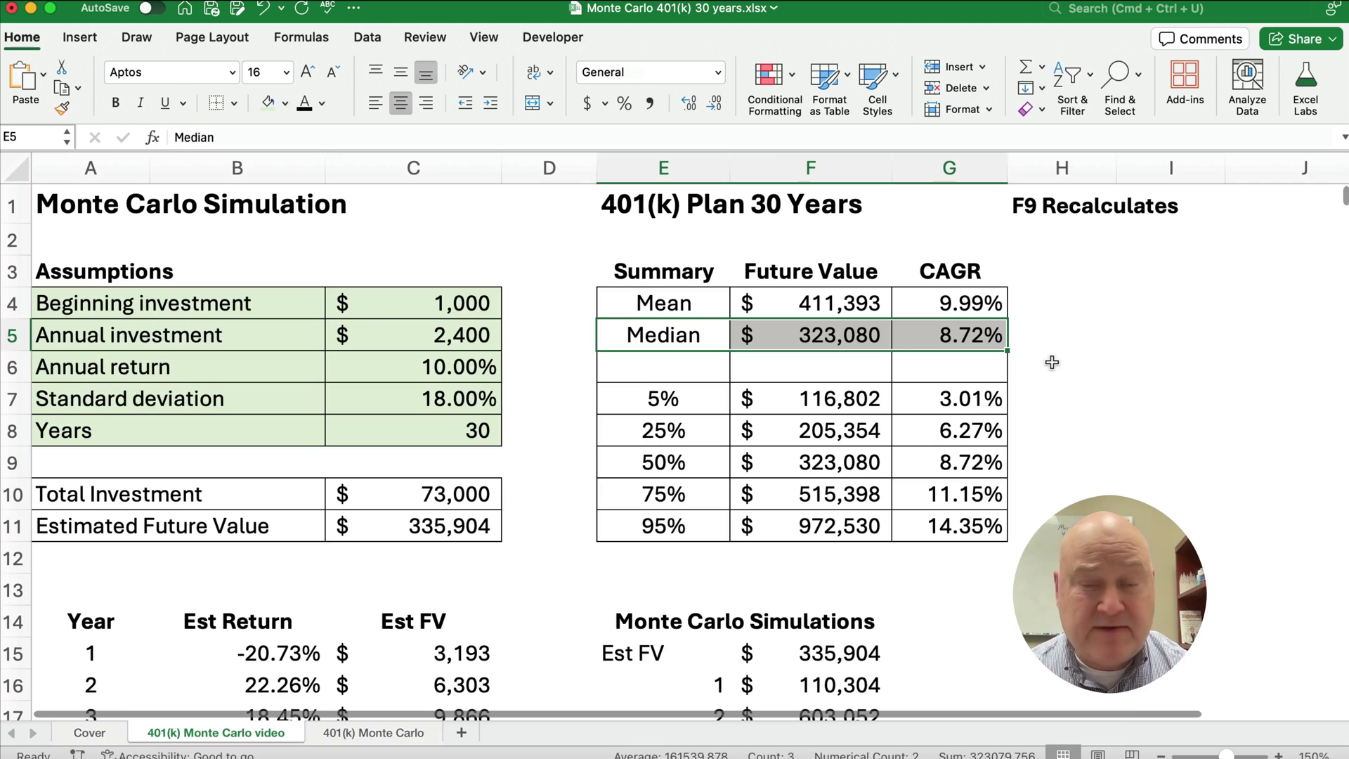
{"action": "left_click", "coordinate": [938, 398]}
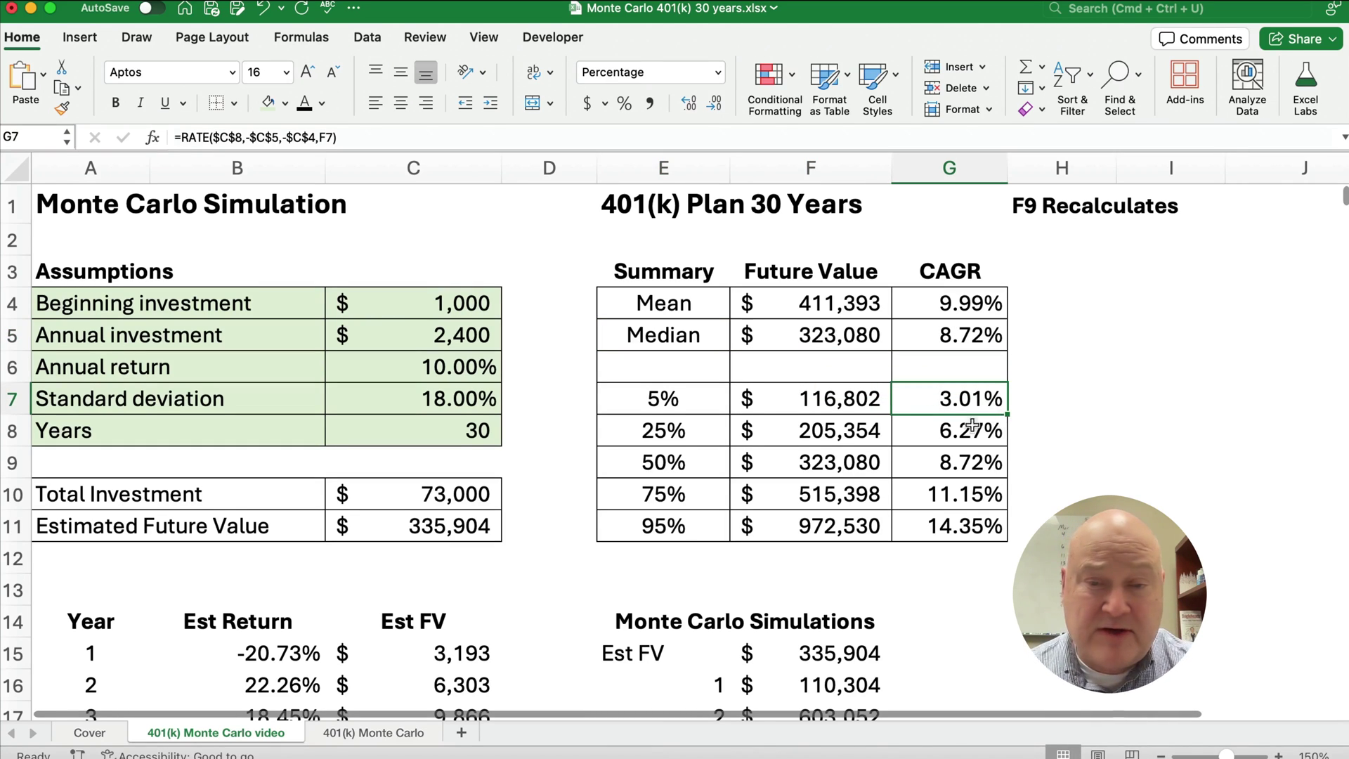
{"action": "left_click_drag", "start_coordinate": [818, 464], "coordinate": [970, 462]}
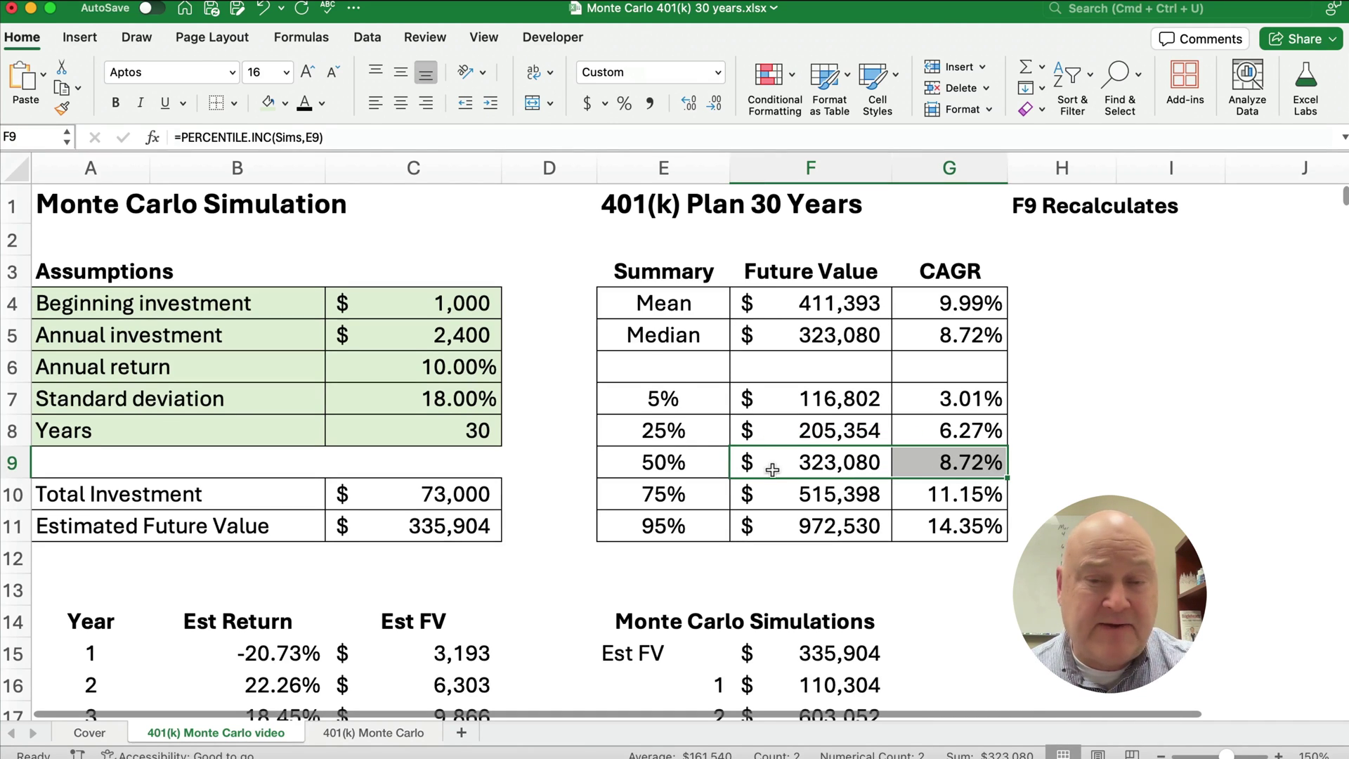
Examine the future value and CAGR in the 95% row and the assumption values in C4:C8.
{"action": "left_click_drag", "start_coordinate": [669, 527], "coordinate": [924, 517]}
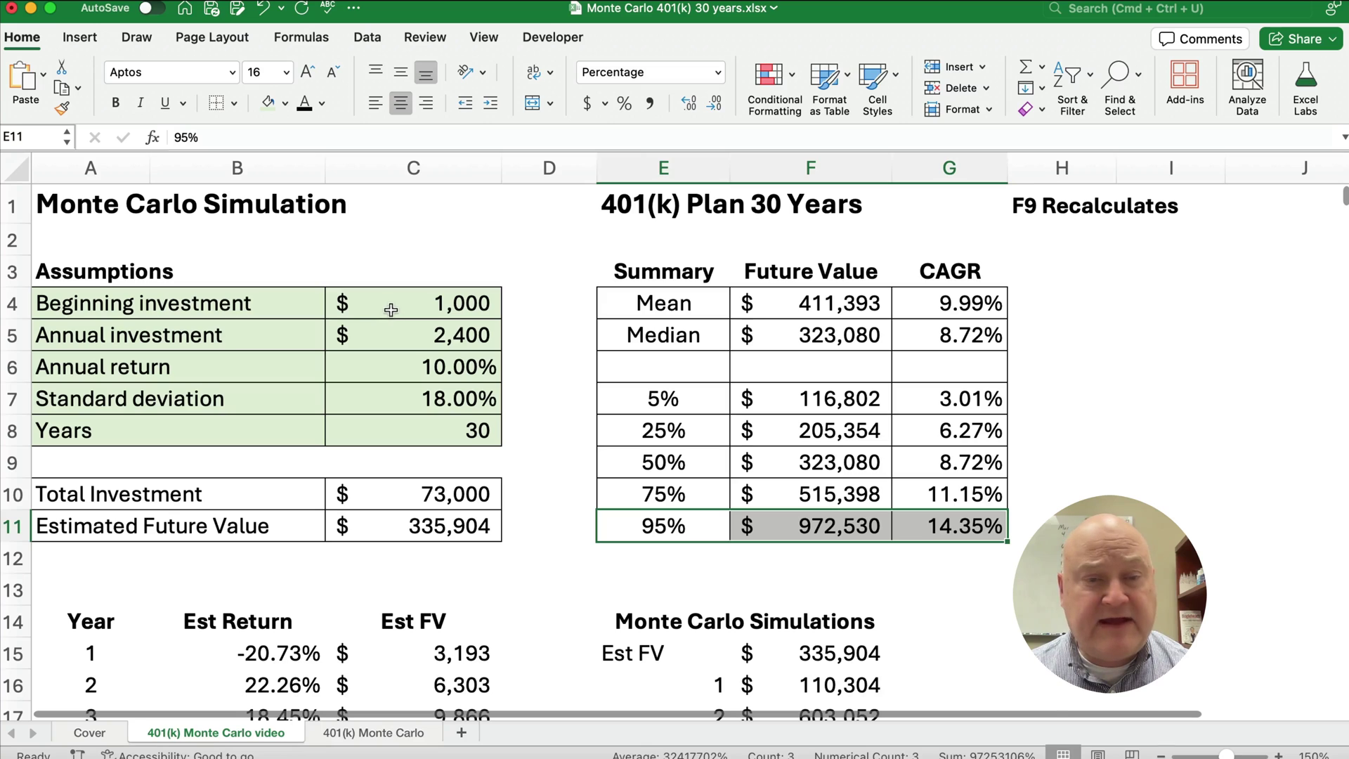
{"action": "left_click_drag", "start_coordinate": [391, 310], "coordinate": [399, 427]}
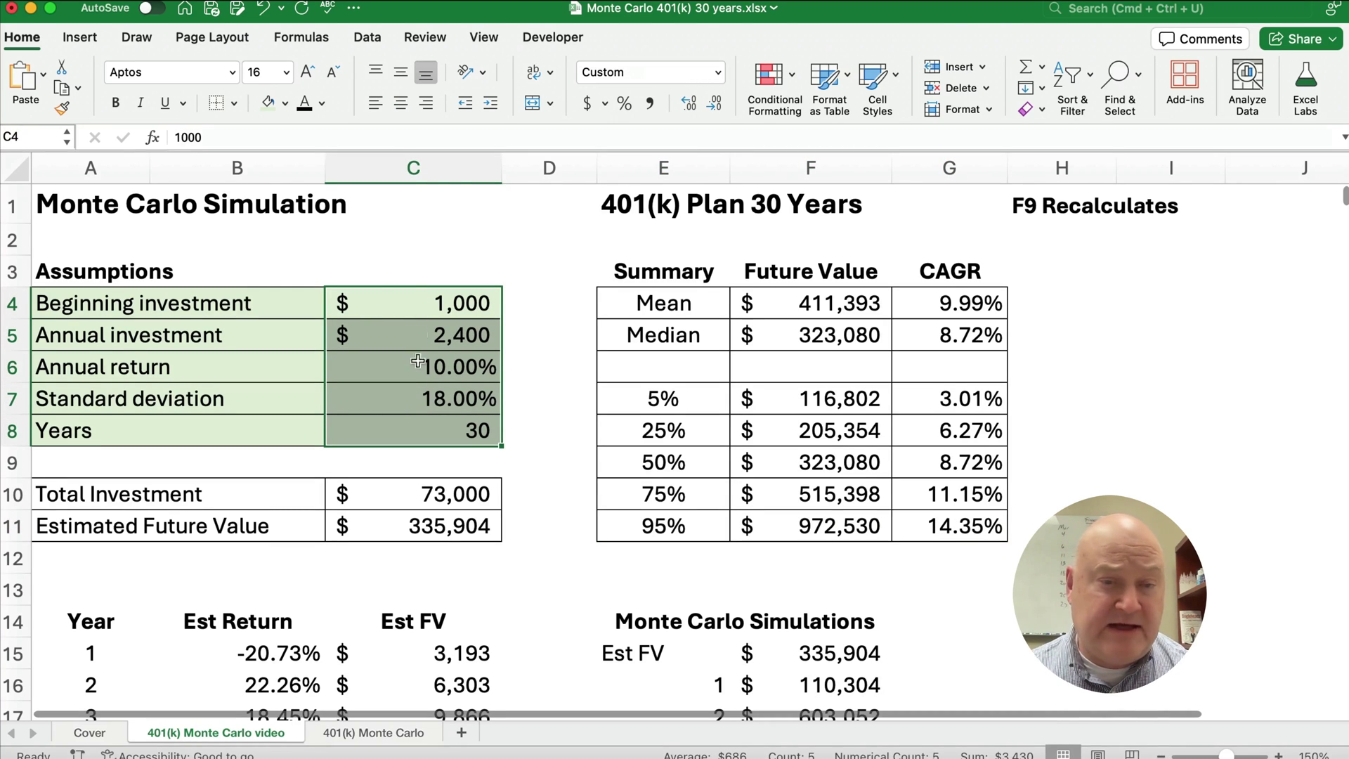
{"action": "left_click", "coordinate": [415, 426]}
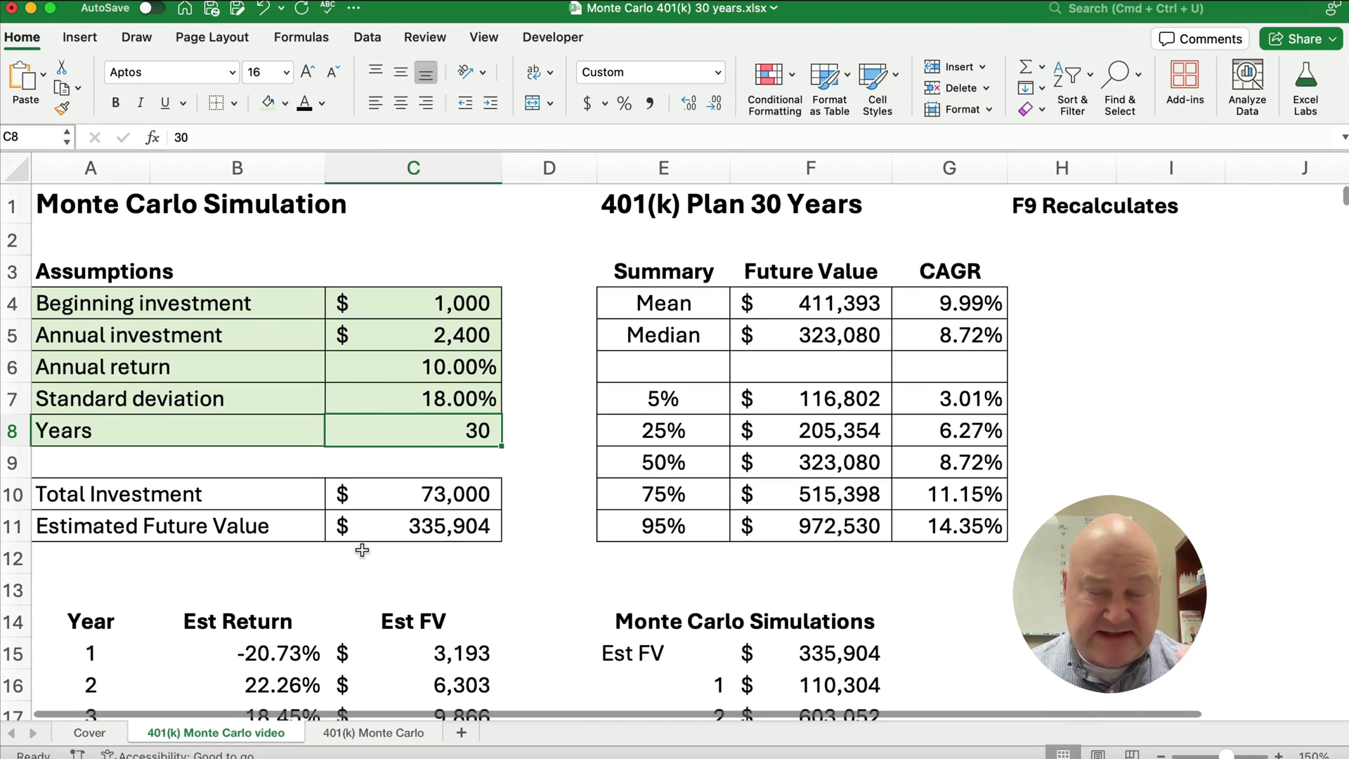
Apply all borders to the Year, Est Return and Est FV data in A15:C44.
{"action": "scroll", "coordinate": [362, 550], "scroll_direction": "down", "scroll_amount": 5}
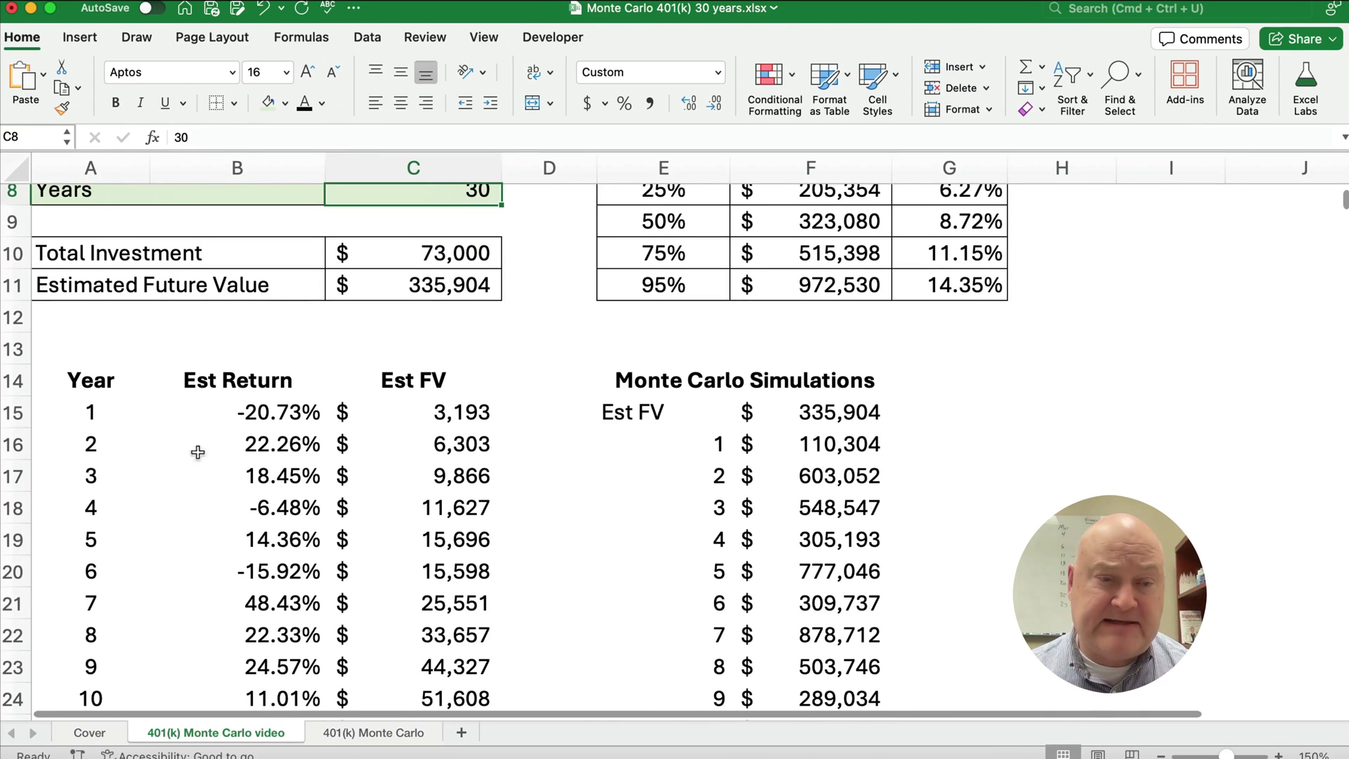
{"action": "left_click_drag", "start_coordinate": [94, 409], "coordinate": [370, 416]}
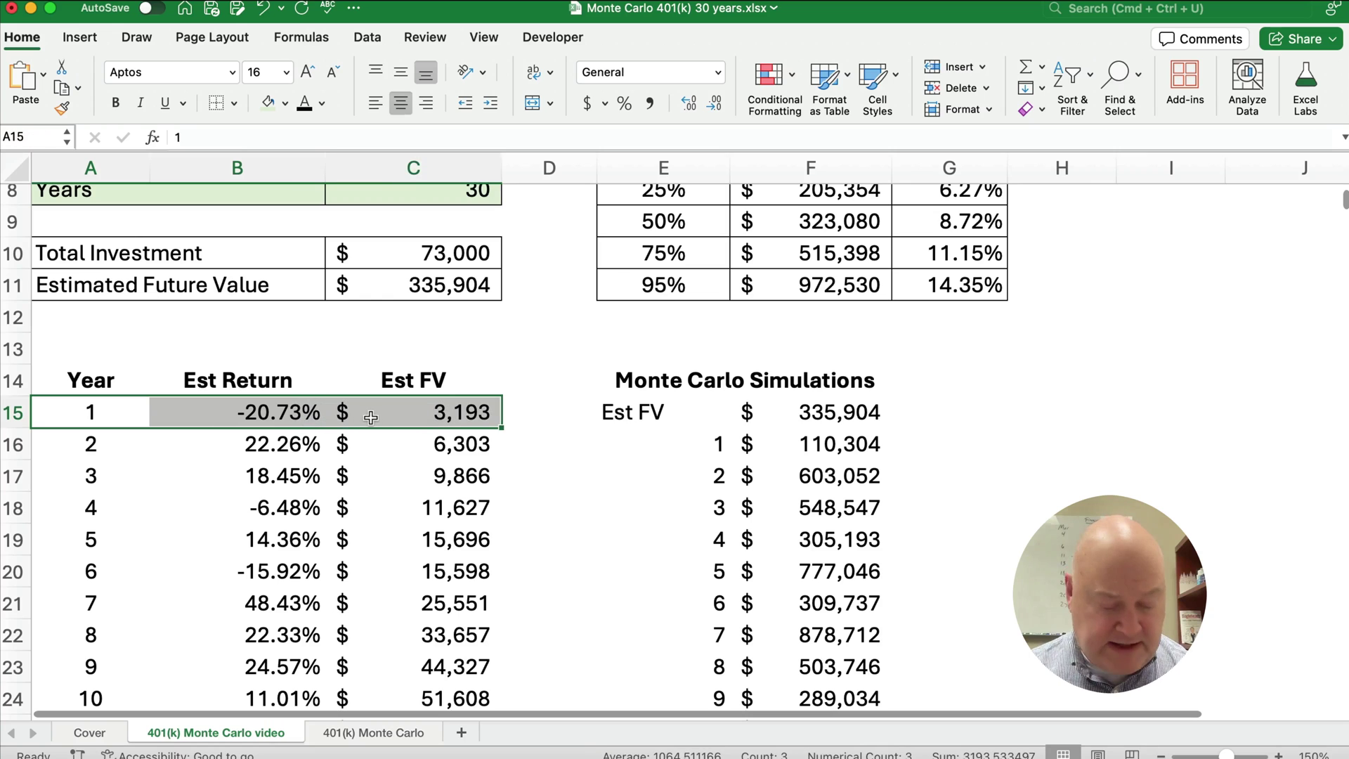
{"action": "key", "text": "super+shift+Down"}
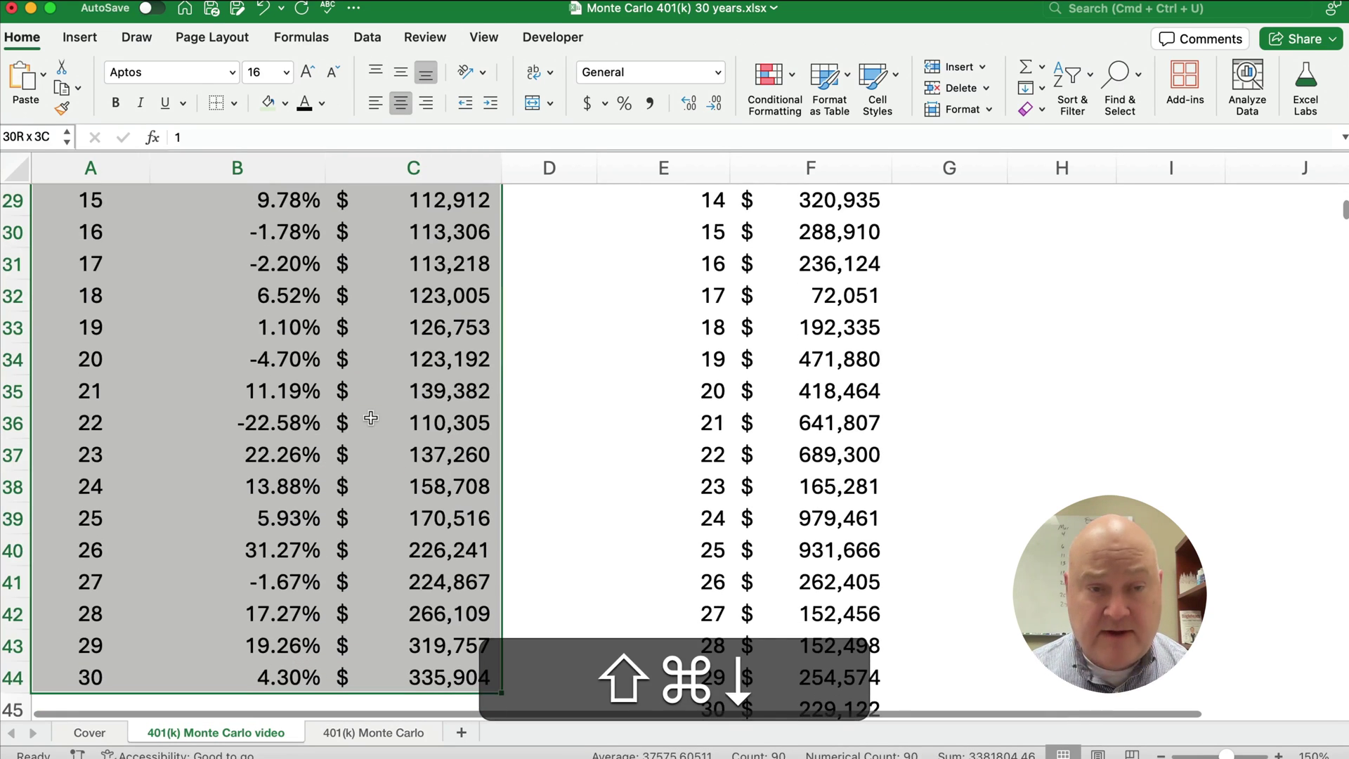
{"action": "left_click", "coordinate": [236, 106]}
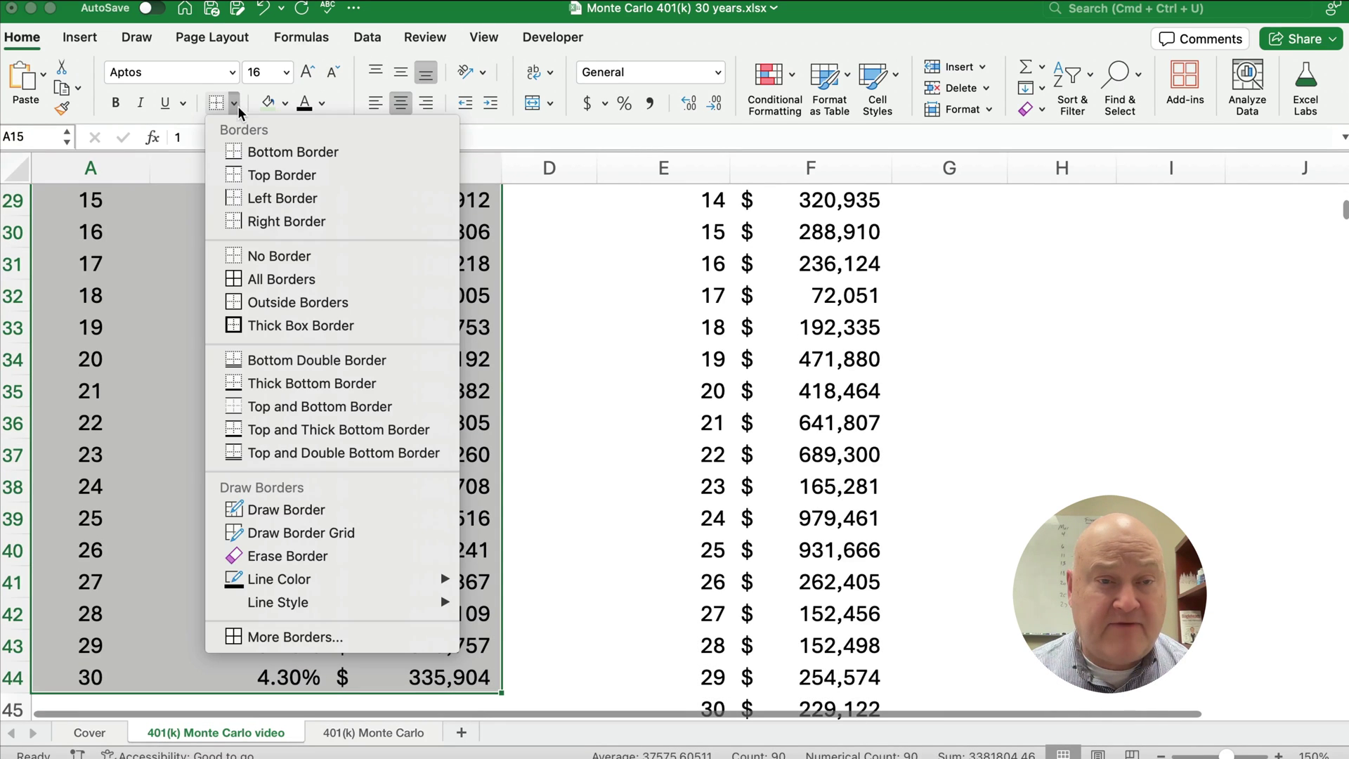
{"action": "left_click", "coordinate": [277, 278]}
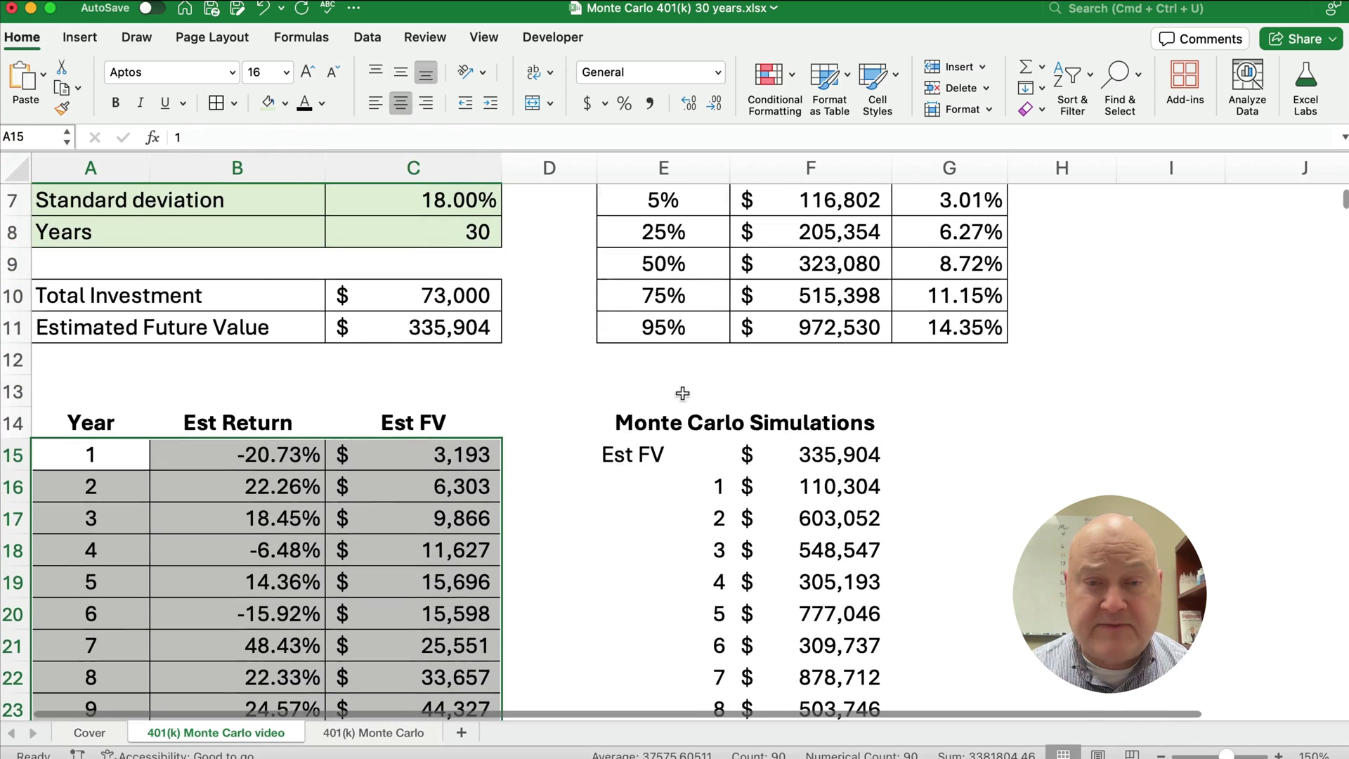
Apply all borders to the Monte Carlo Simulations table from E15 through F1015.
{"action": "left_click_drag", "start_coordinate": [681, 454], "coordinate": [785, 467]}
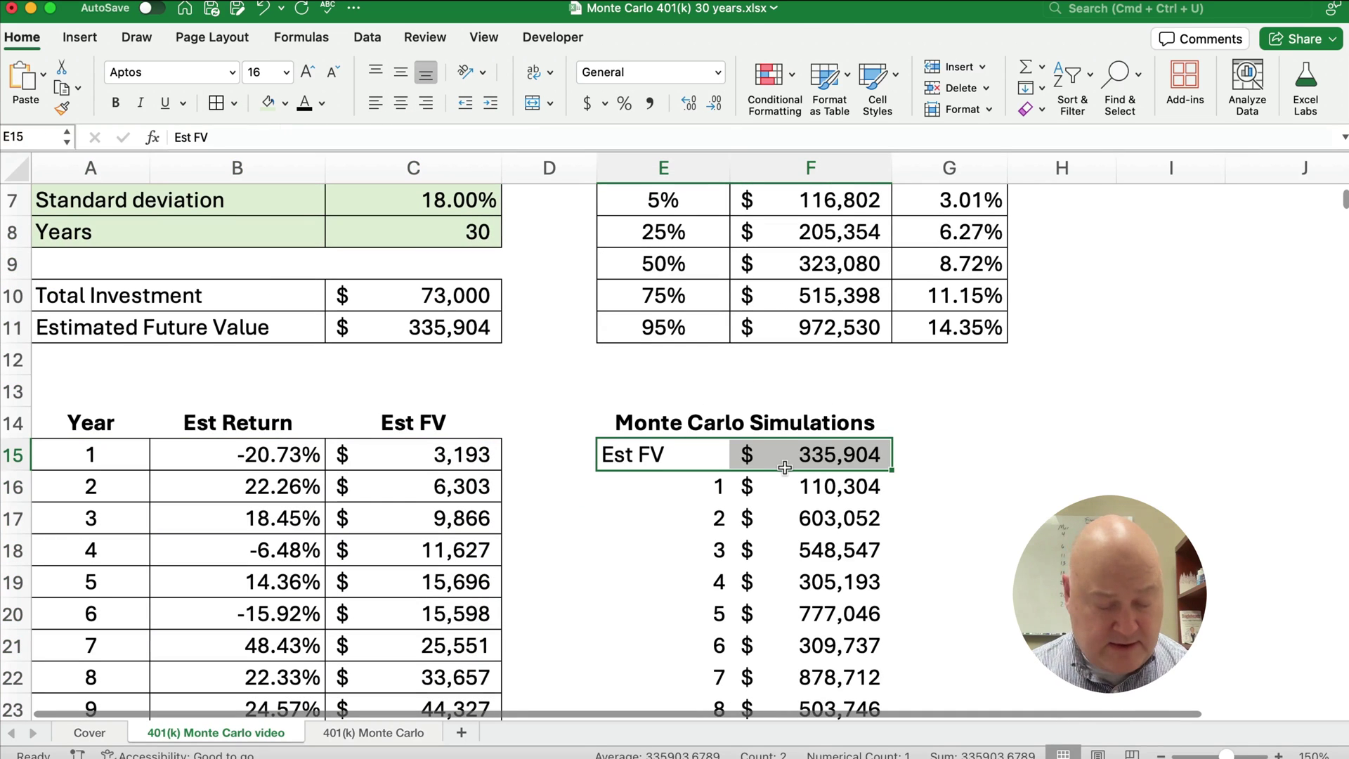
{"action": "key", "text": "super+shift+Down"}
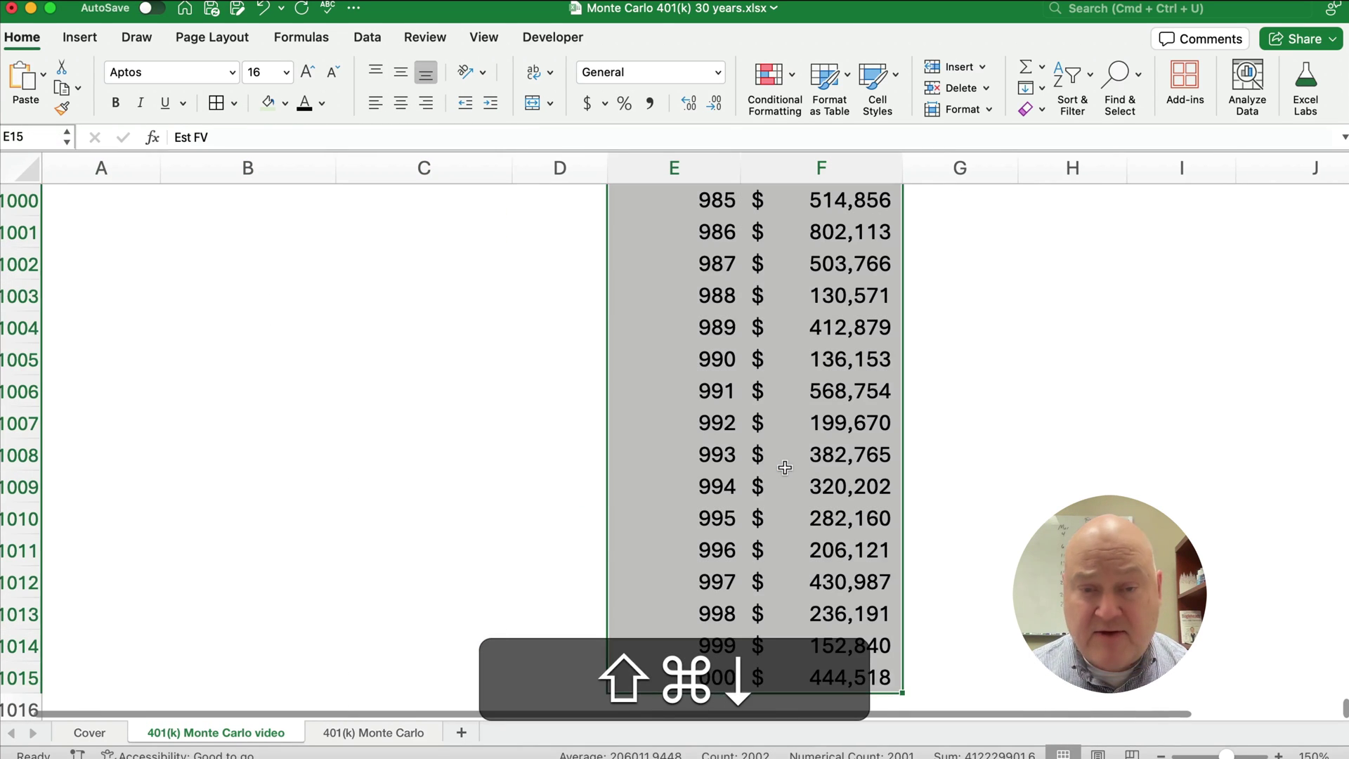
{"action": "left_click", "coordinate": [217, 105]}
{"action": "left_click", "coordinate": [856, 601]}
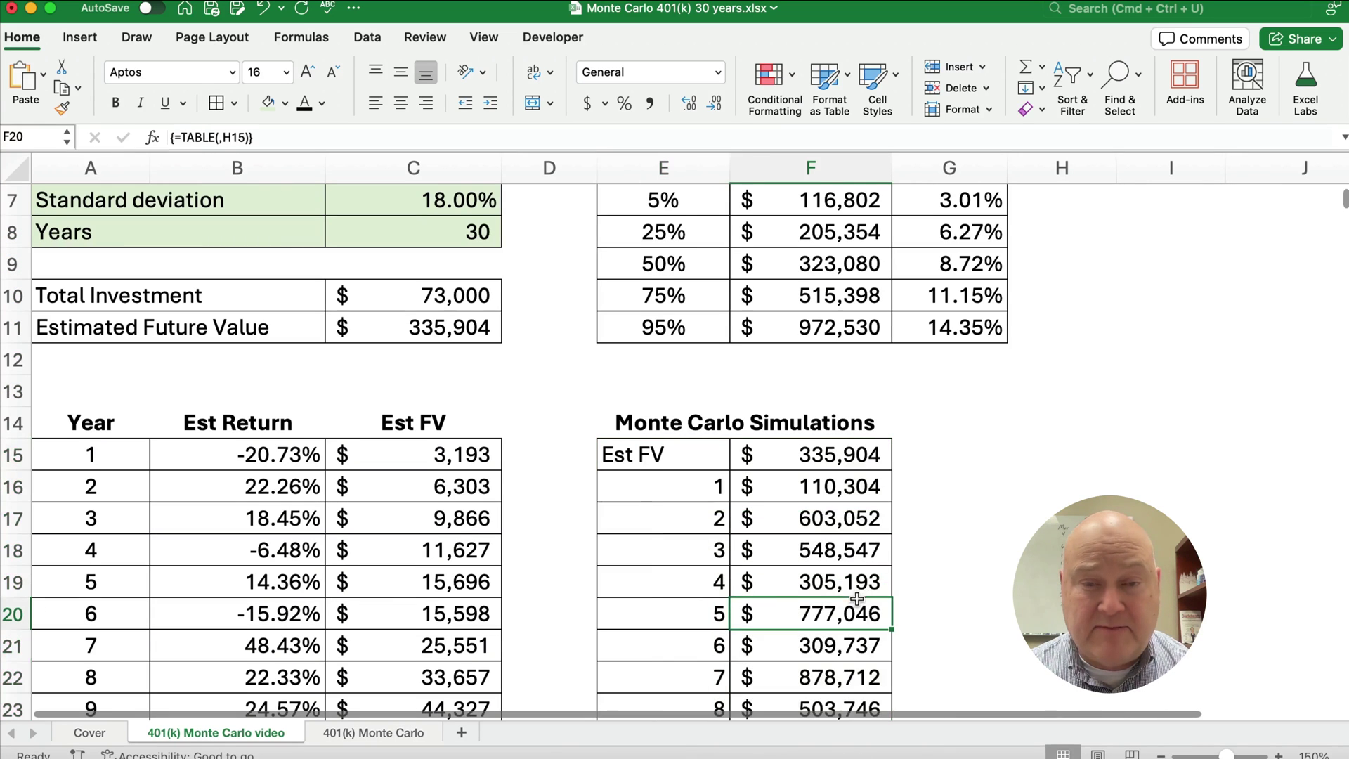
Set the beginning investment to 5000 and the annual investment to 6000 in the assumptions.
{"action": "scroll", "coordinate": [637, 612], "scroll_direction": "up", "scroll_amount": 5}
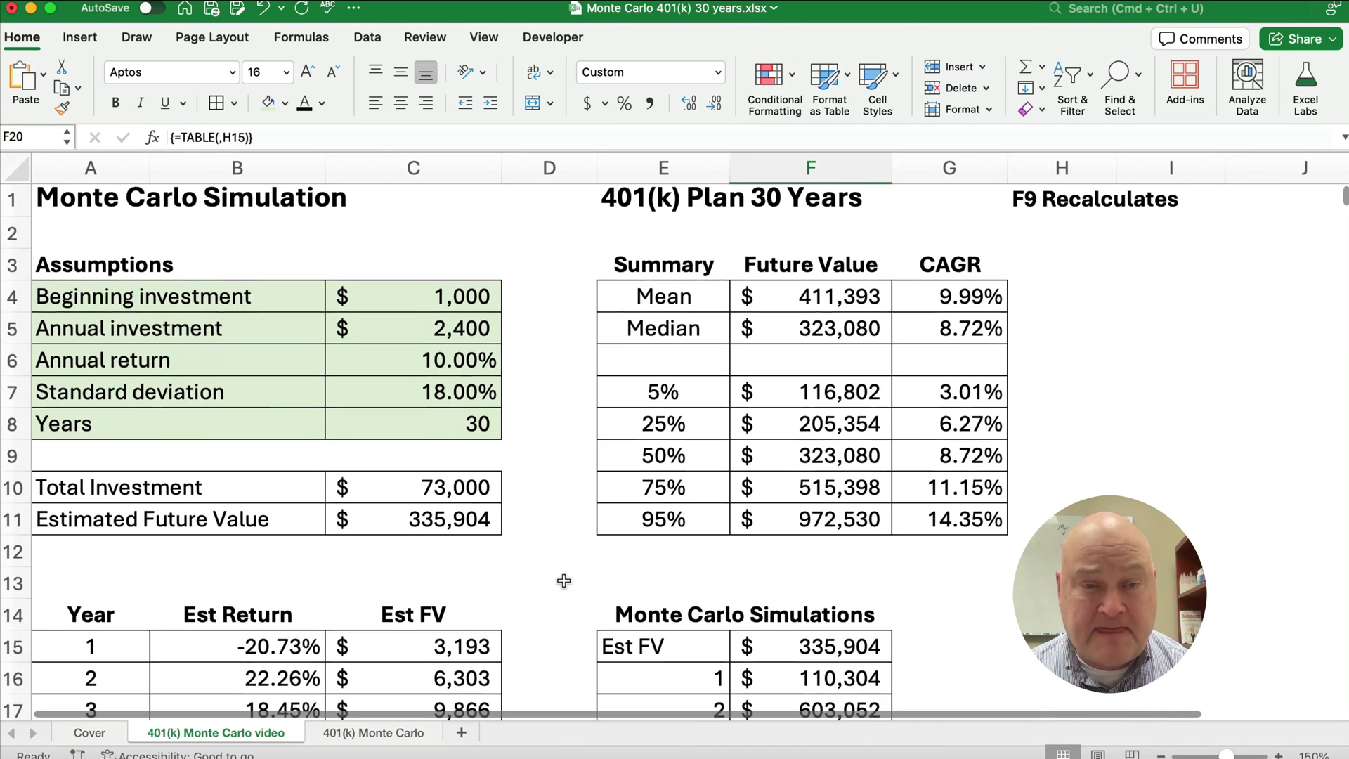
{"action": "left_click", "coordinate": [362, 297]}
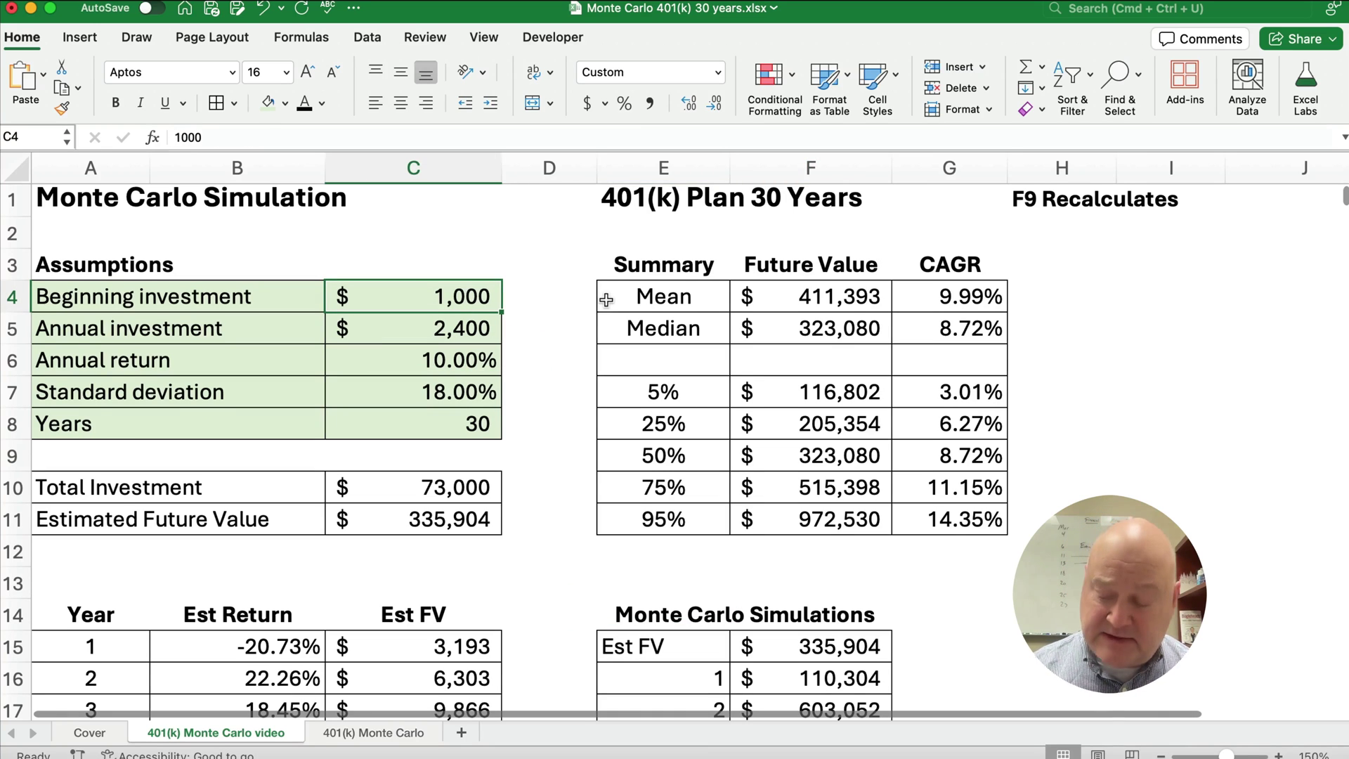
{"action": "type", "text": "5000"}
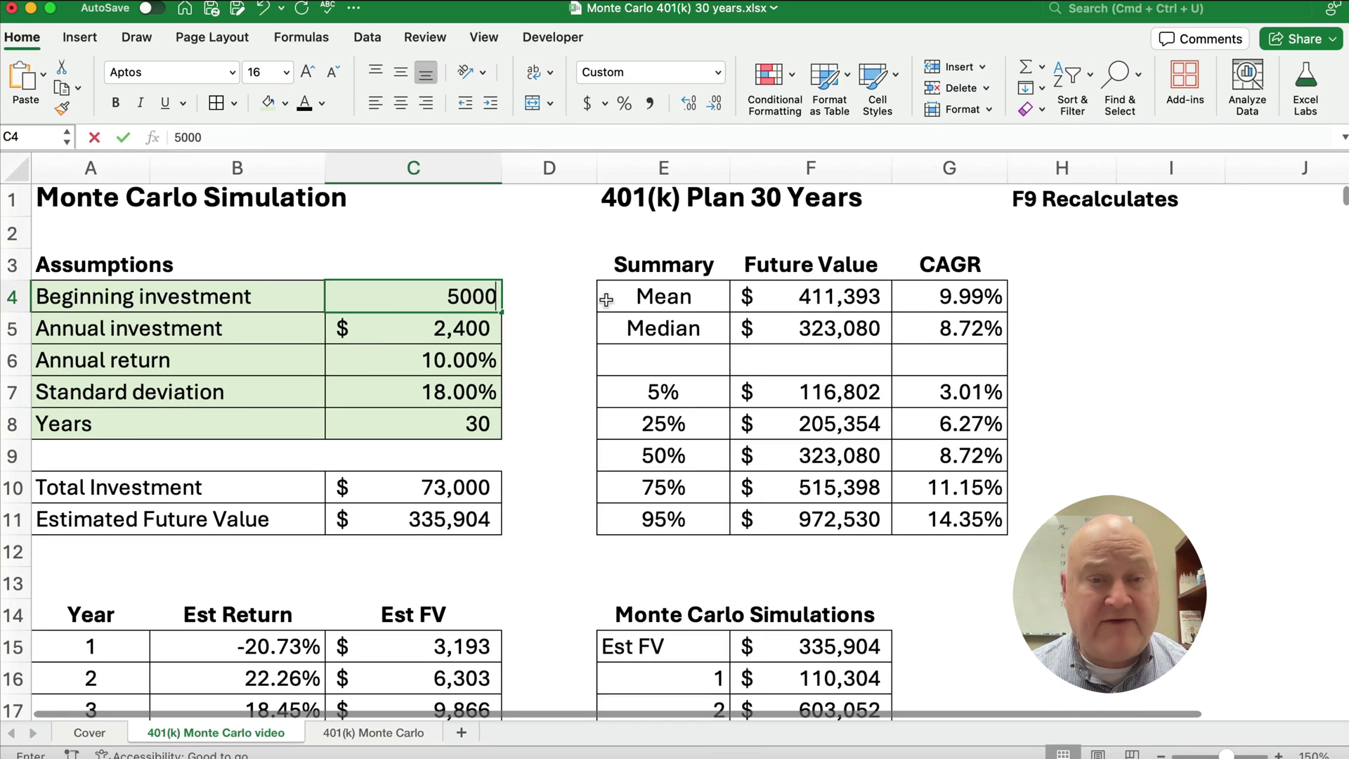
{"action": "key", "text": "Return"}
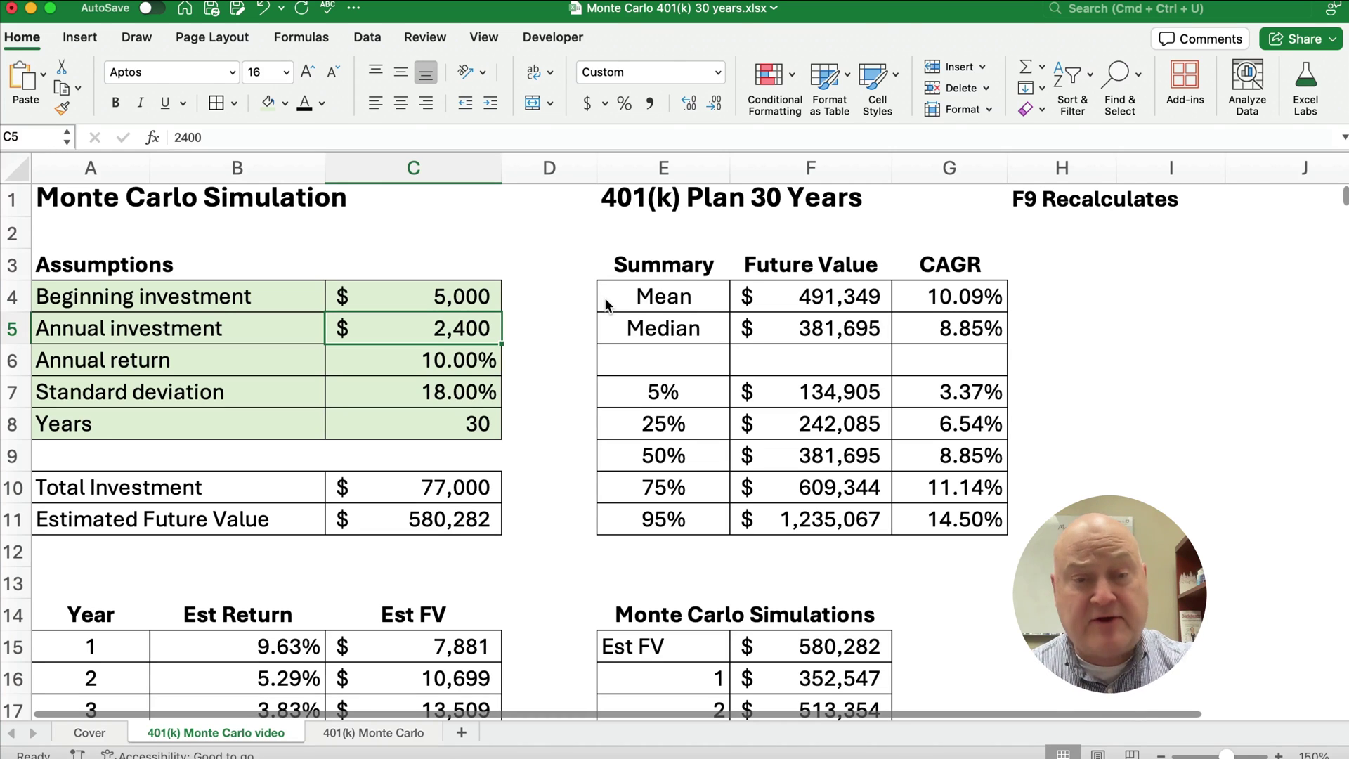
{"action": "type", "text": "6000"}
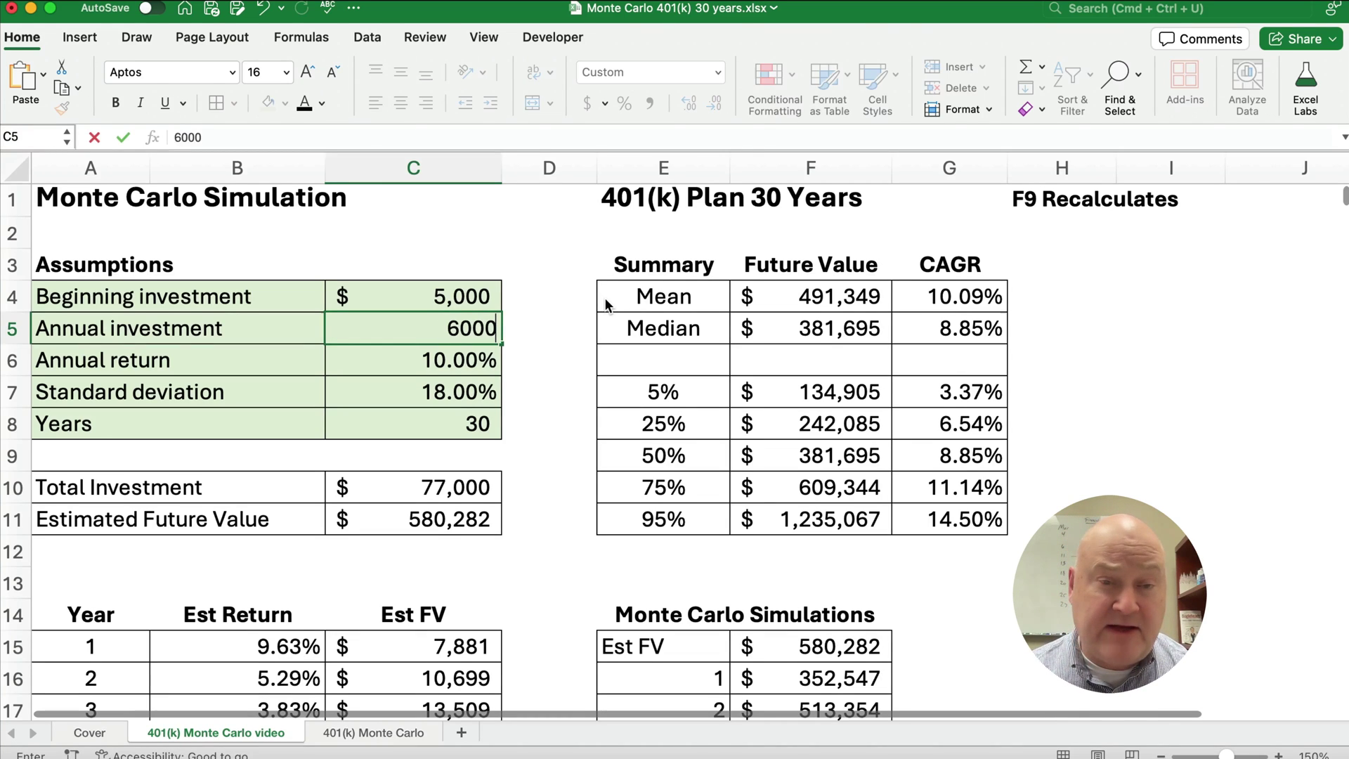
{"action": "key", "text": "Return"}
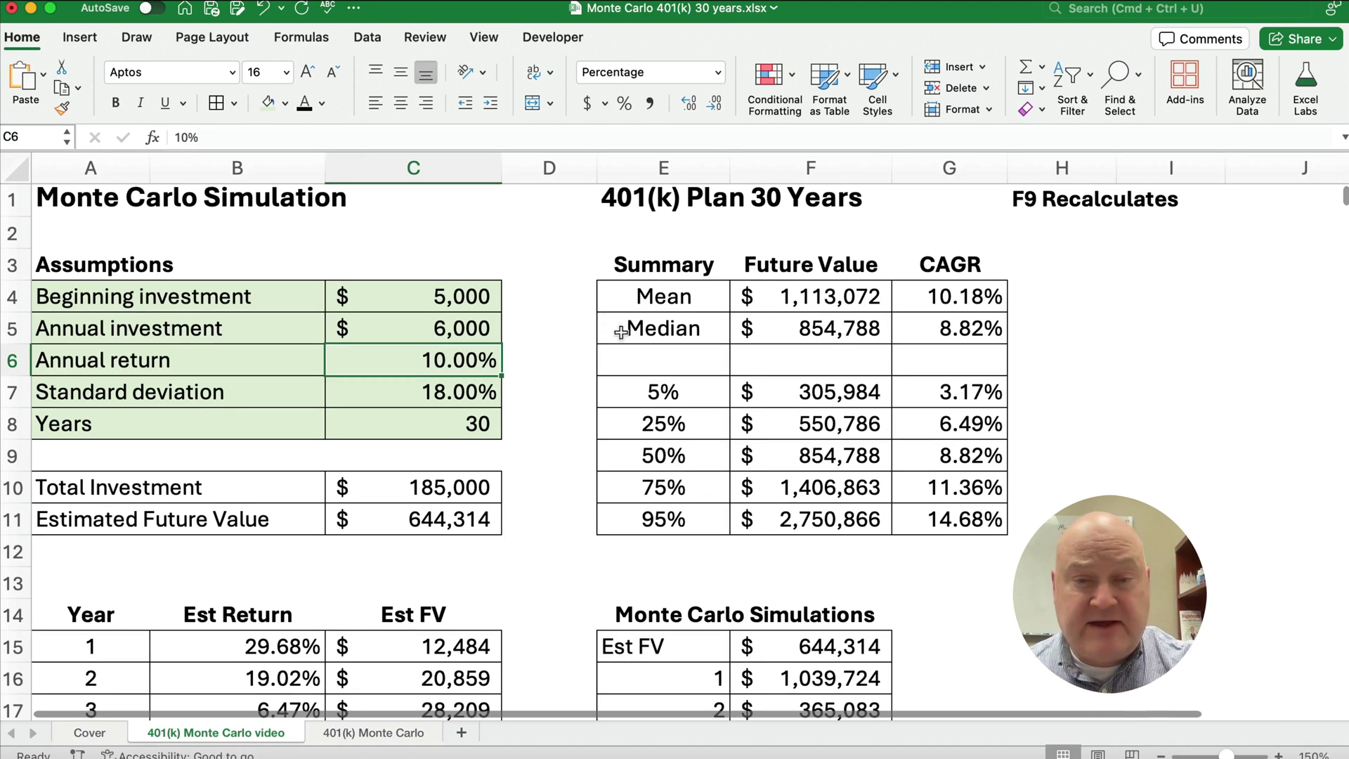
Check the Median row's future value and CAGR, and set the annual return assumption to 8%.
{"action": "left_click", "coordinate": [675, 325]}
{"action": "left_click_drag", "start_coordinate": [675, 325], "coordinate": [941, 328]}
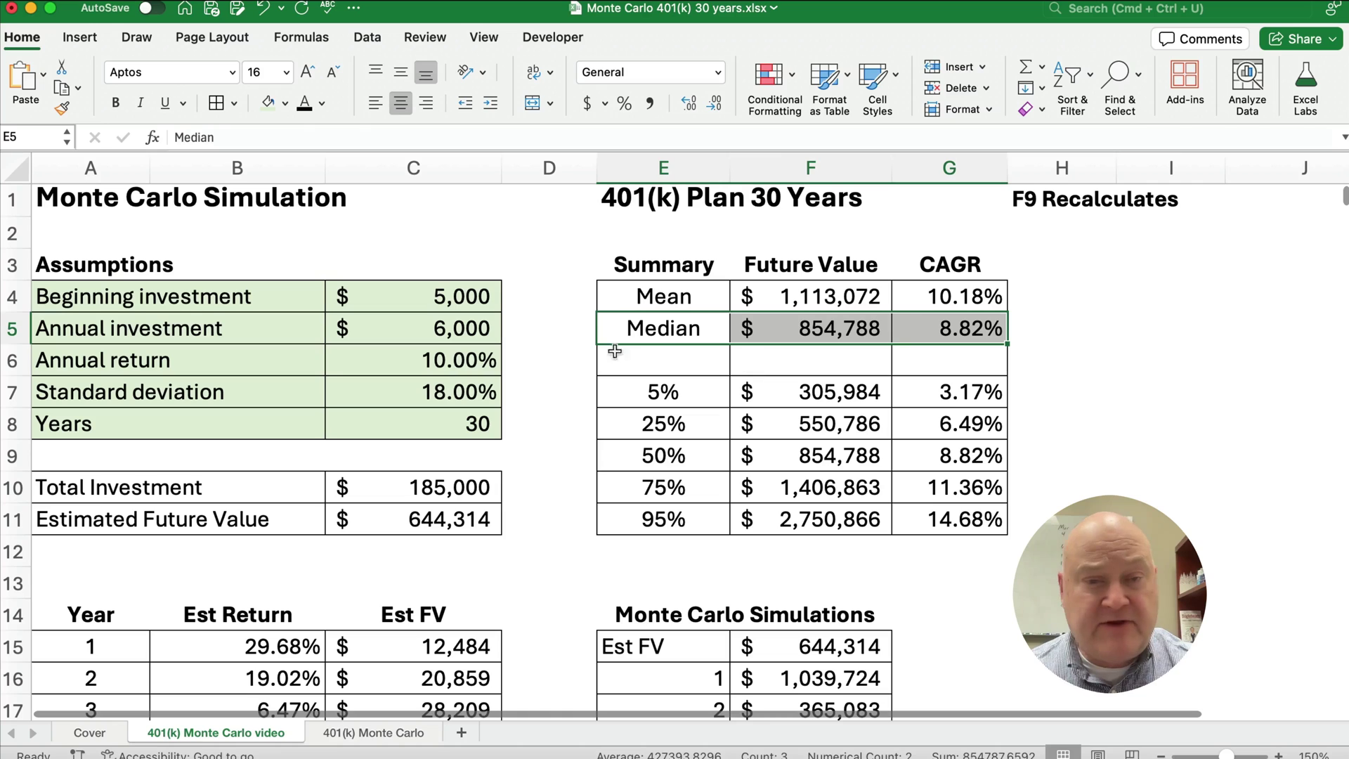
{"action": "left_click", "coordinate": [450, 361]}
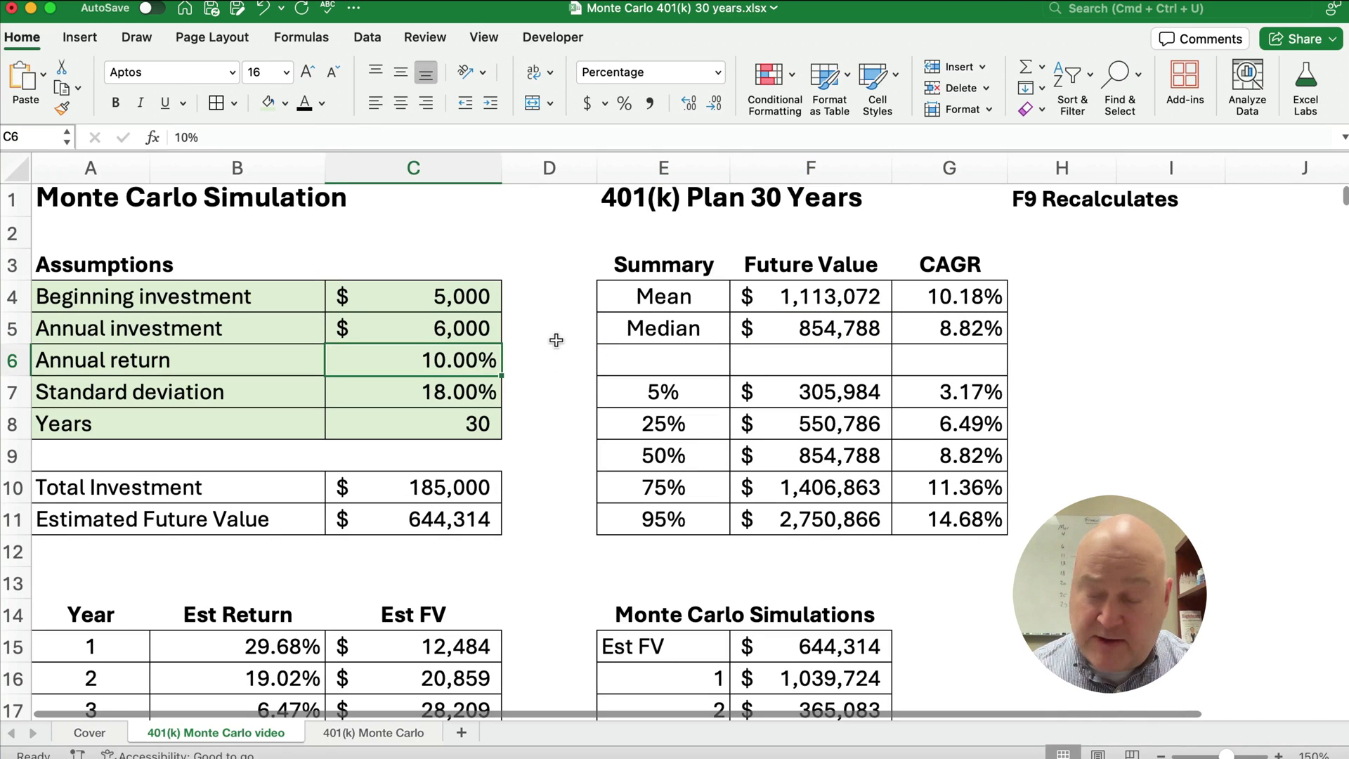
{"action": "type", "text": "8"}
{"action": "key", "text": "Return"}
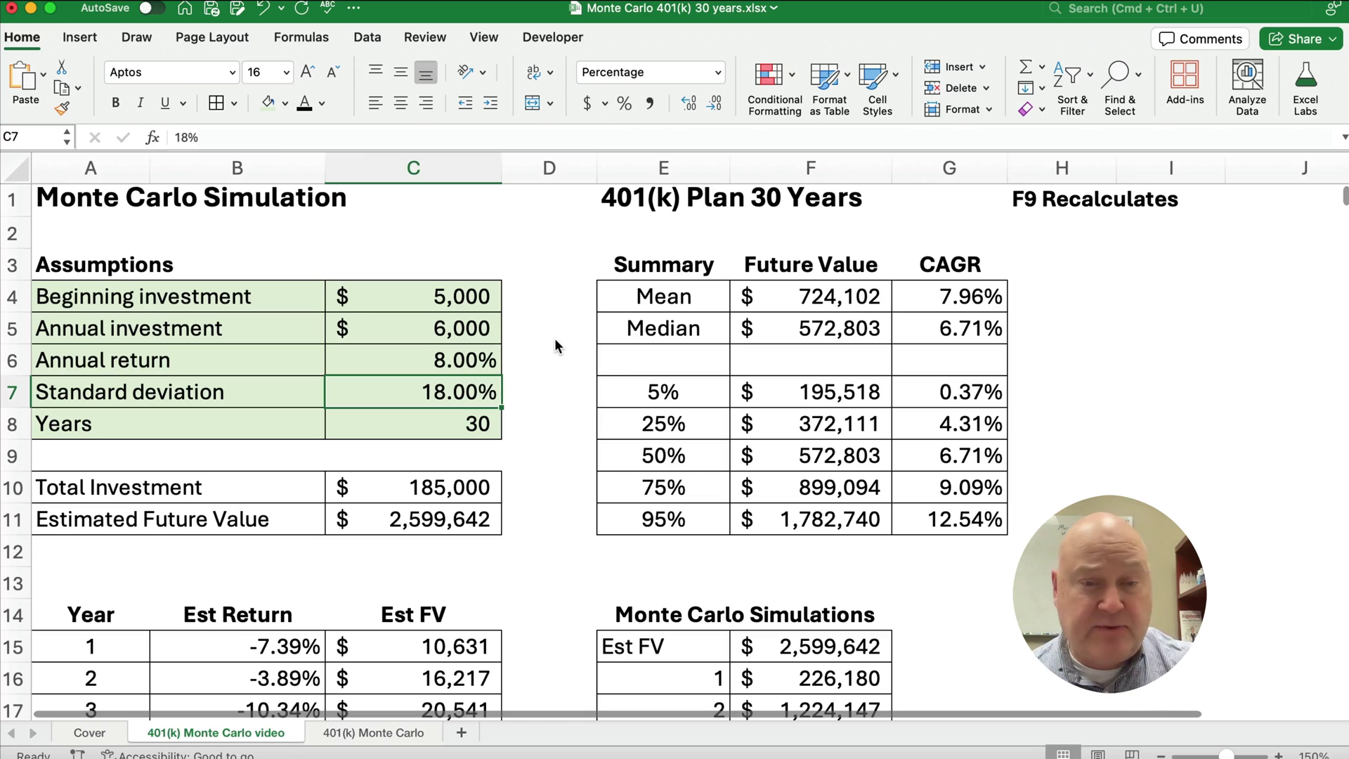
Recalculate the workbook four times to generate new random simulation results.
{"action": "scroll", "coordinate": [638, 449], "scroll_direction": "down", "scroll_amount": 4}
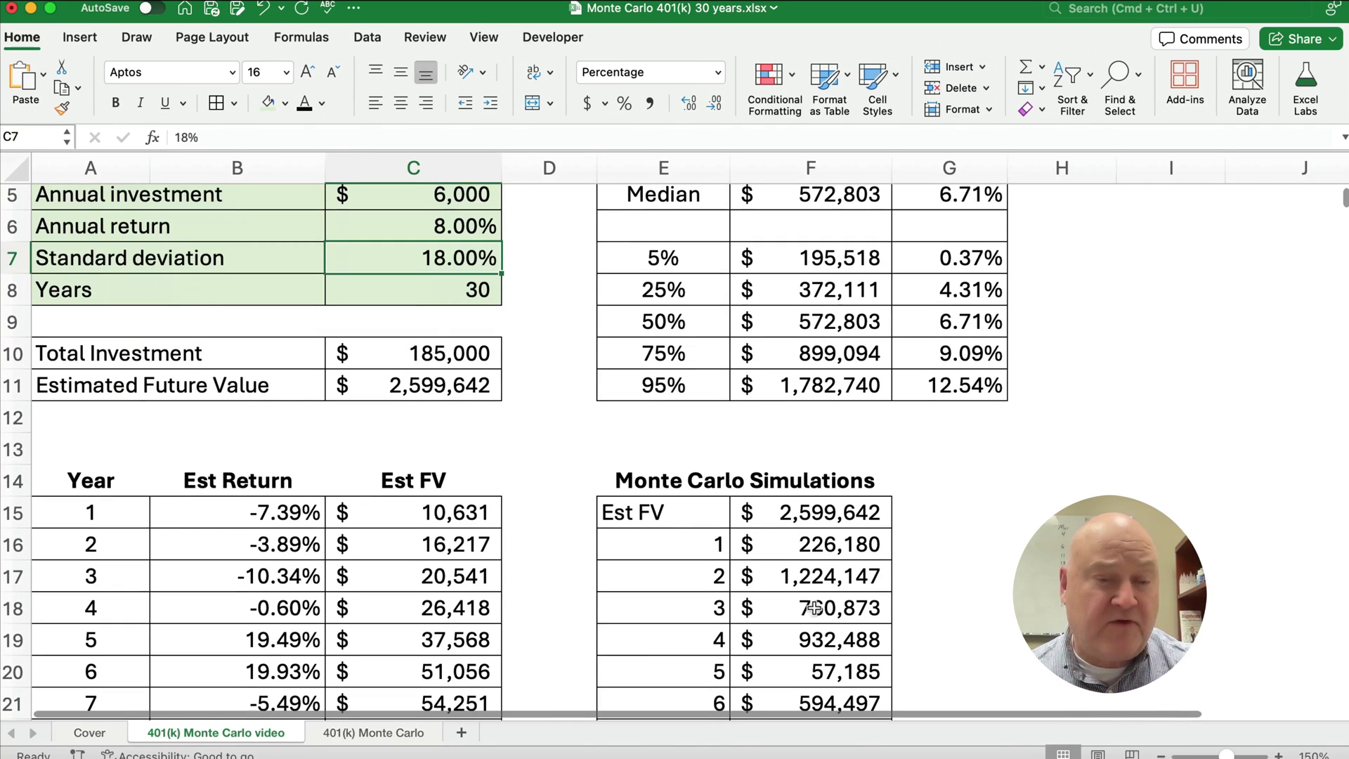
{"action": "scroll", "coordinate": [373, 592], "scroll_direction": "up", "scroll_amount": 4}
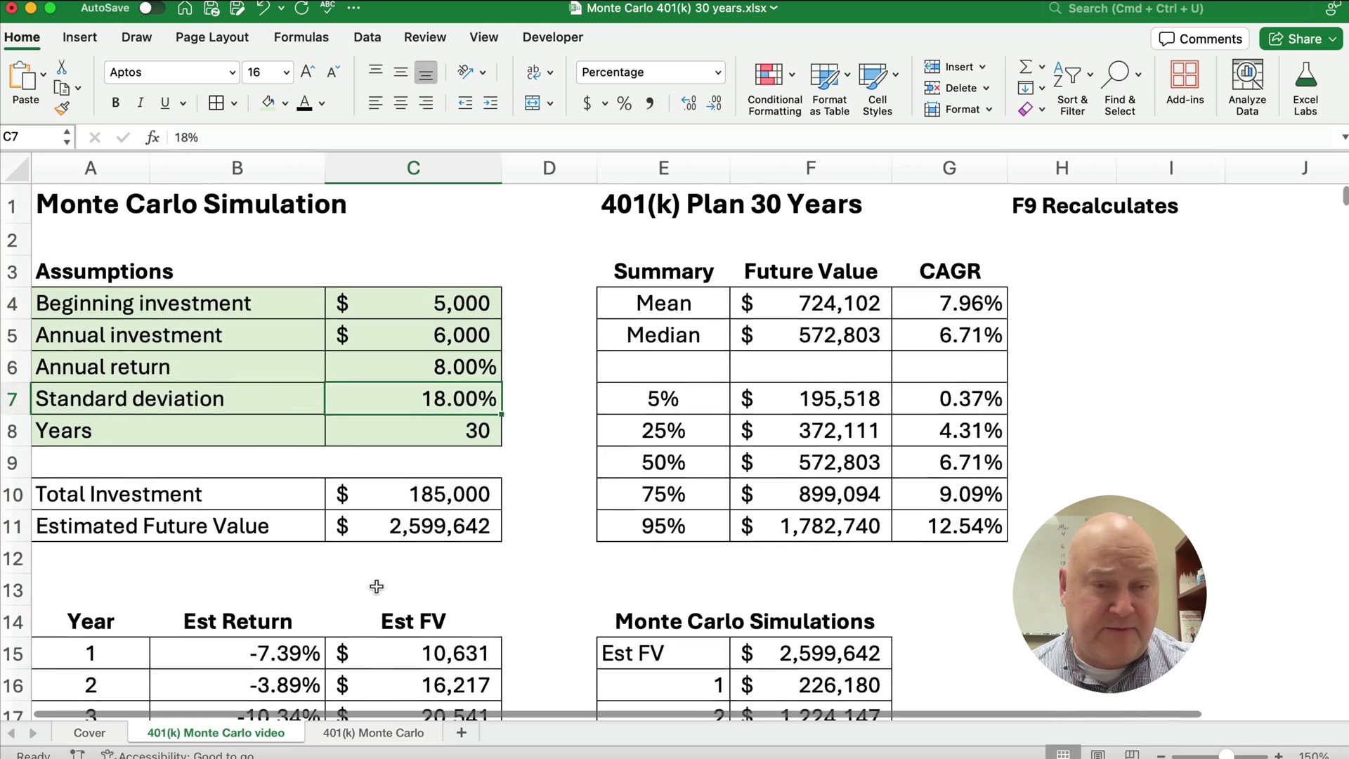
{"action": "left_click", "coordinate": [416, 307]}
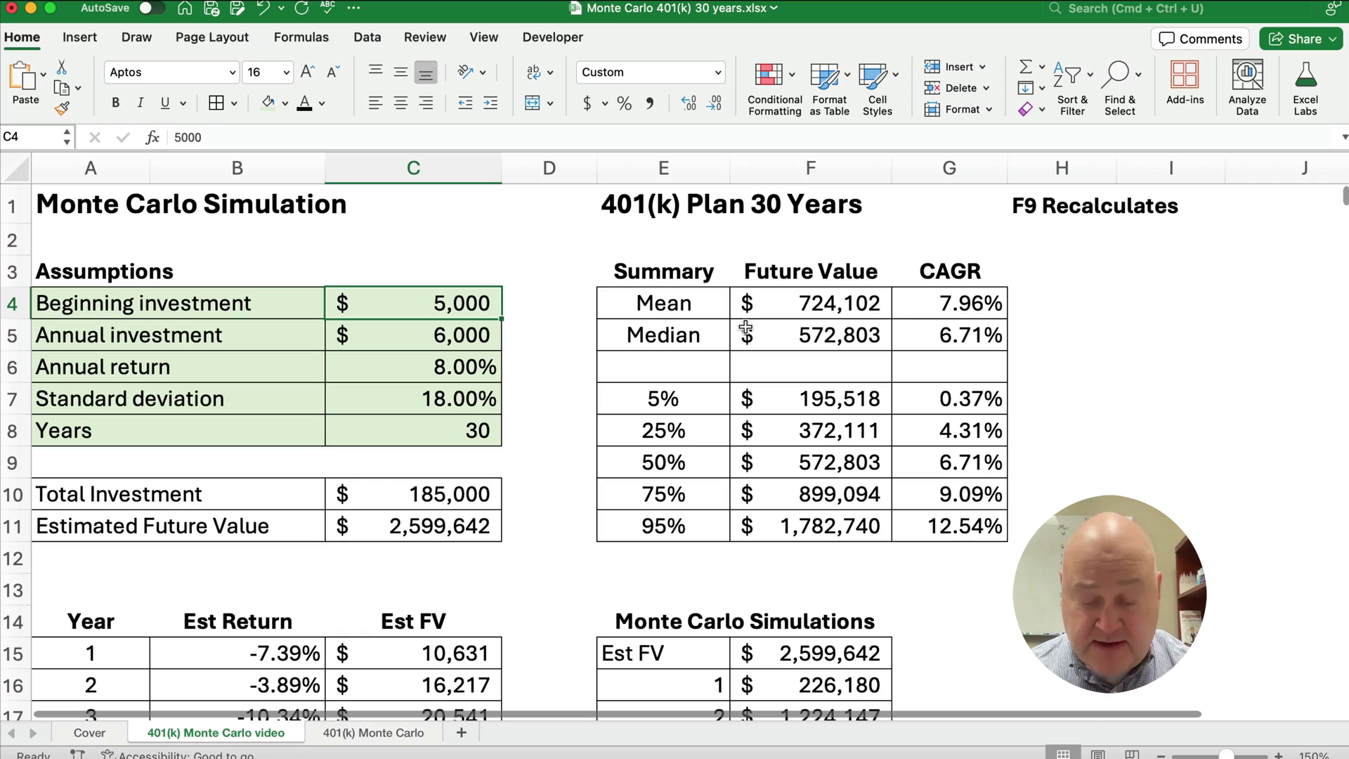
{"action": "key", "text": "F9"}
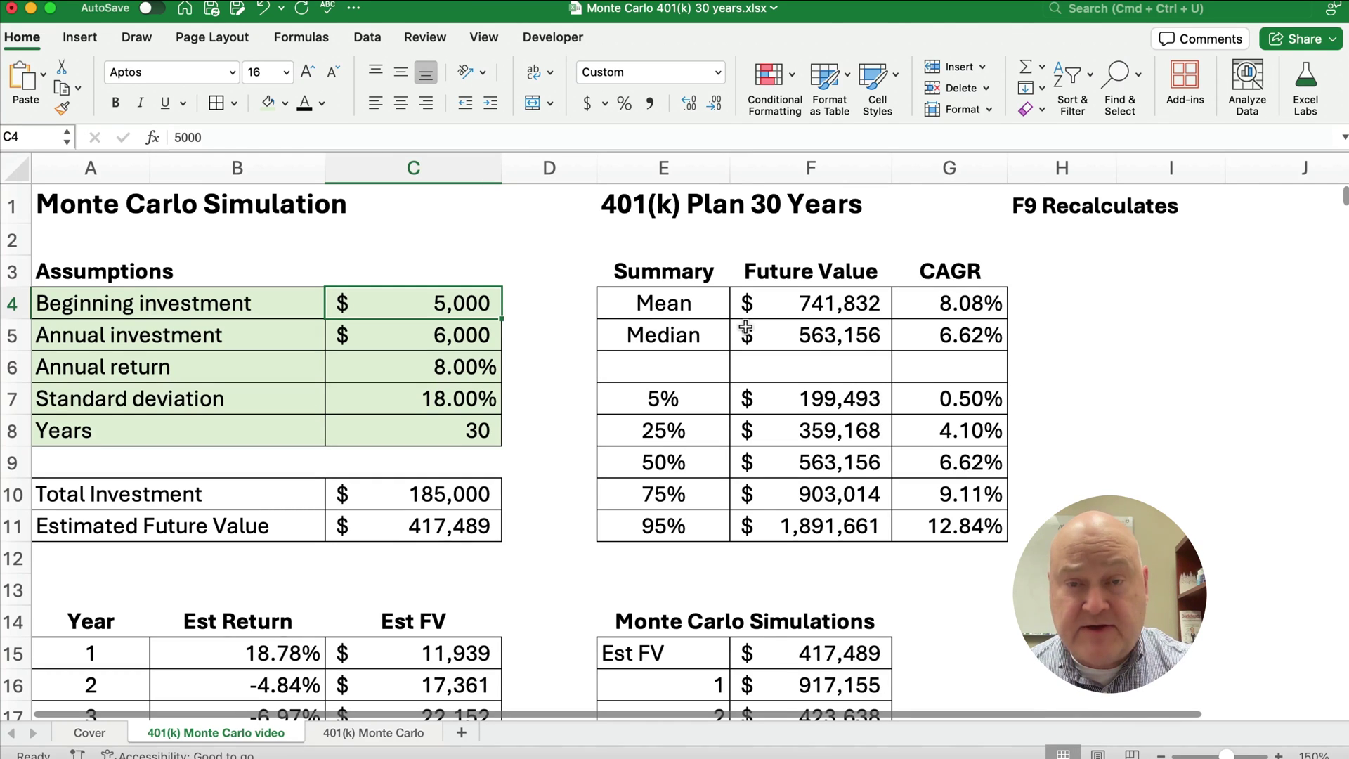
{"action": "key", "text": "F9"}
{"action": "key", "text": "F9"}
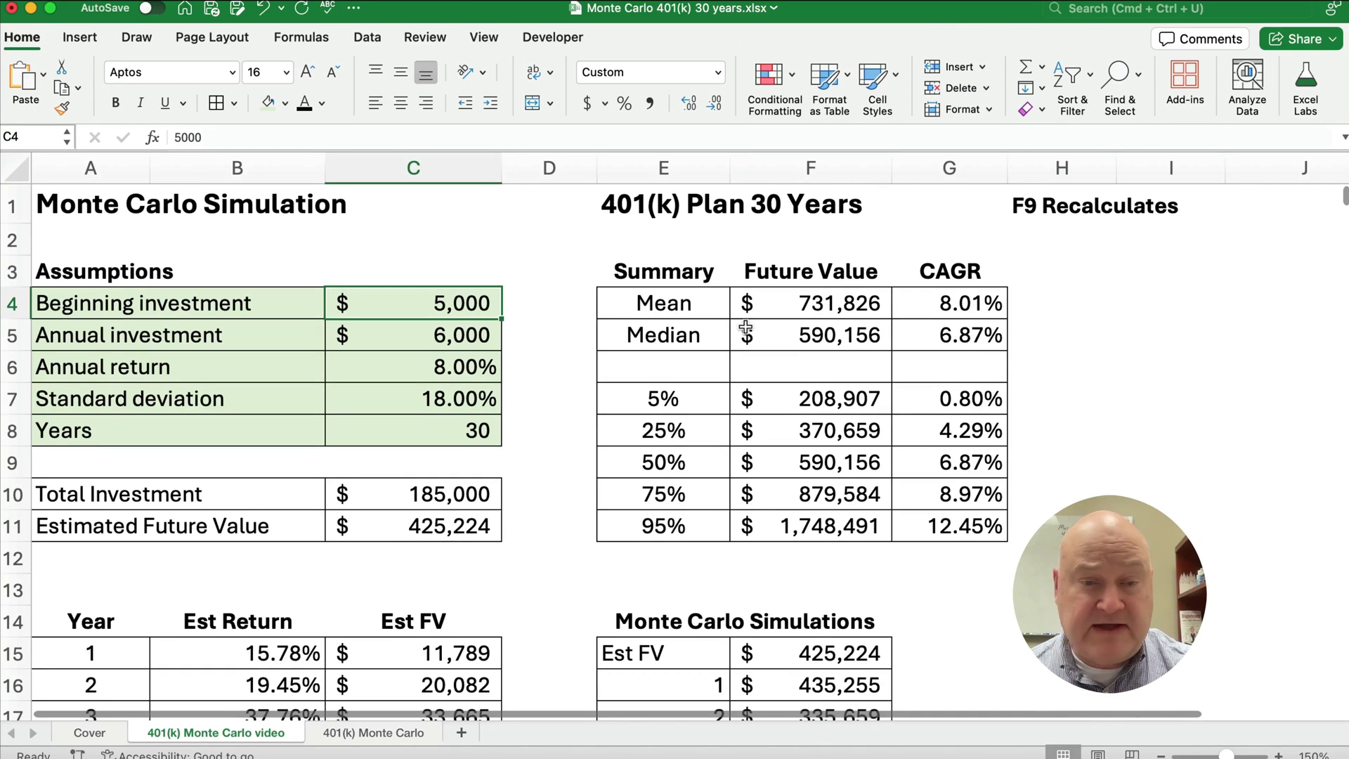
{"action": "key", "text": "F9"}
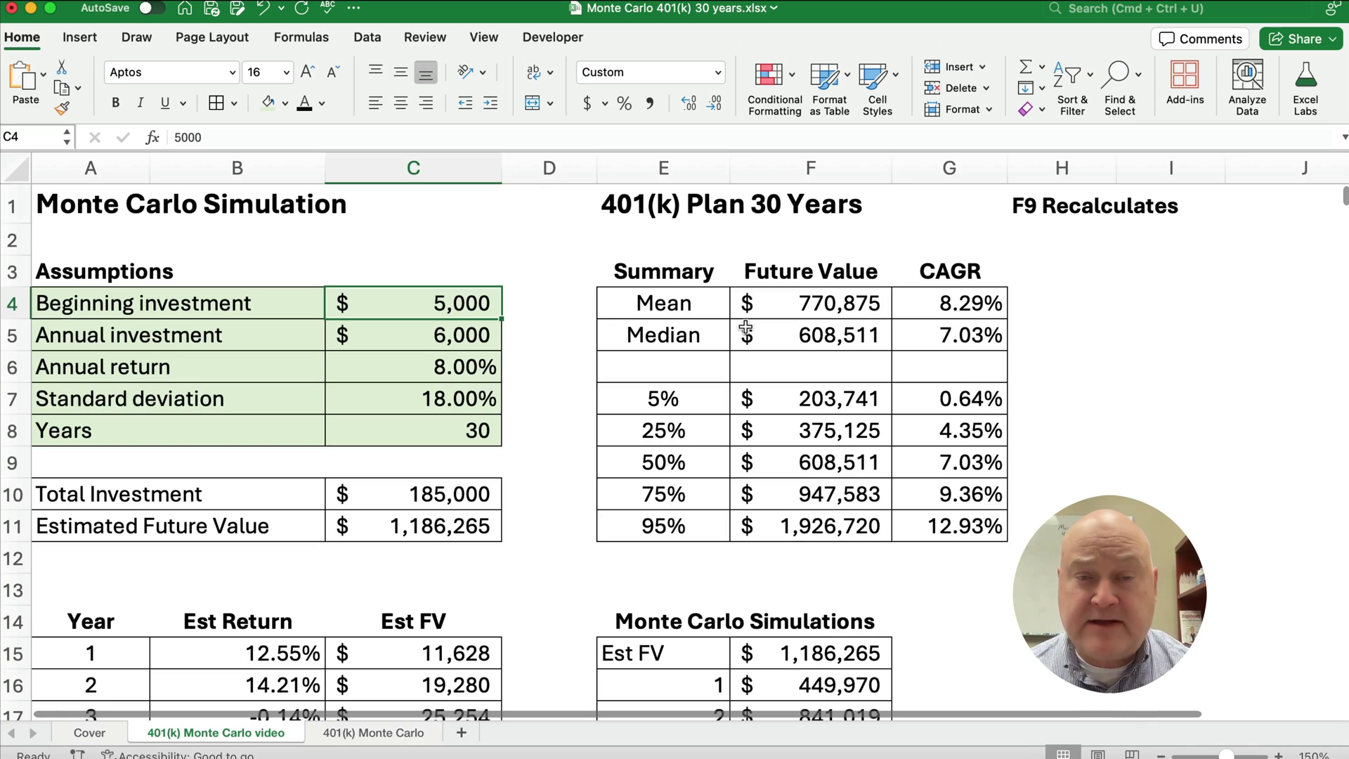